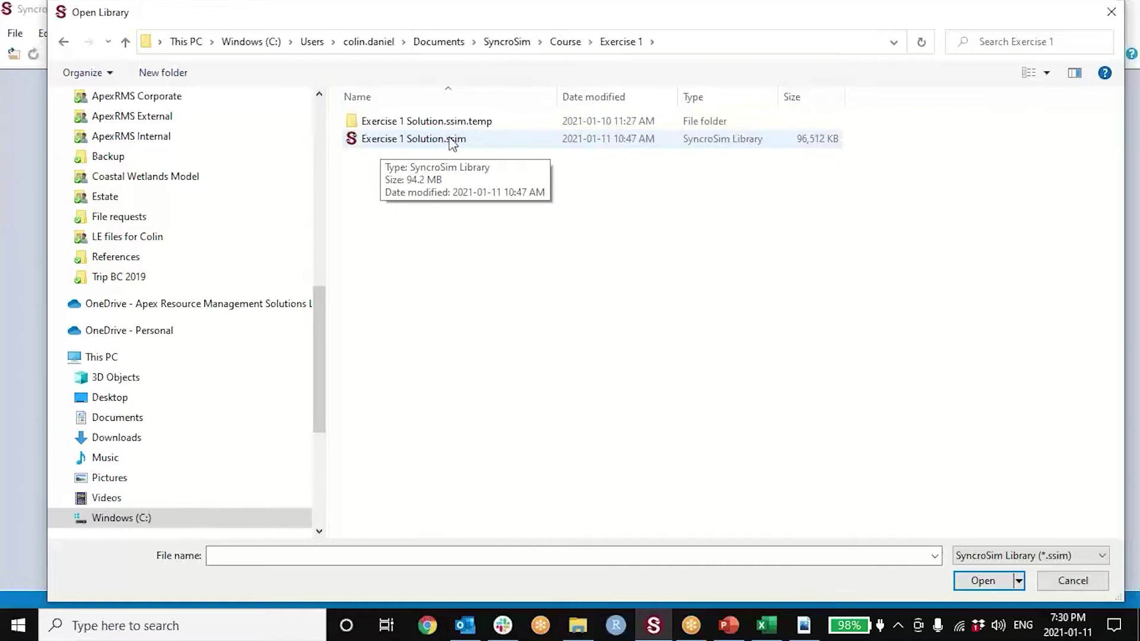
# Browse to the Exercise 3 folder and examine its Solution, Start and Exercise 3 library files and the accompanying input and output folders
pyautogui.click(554, 44)
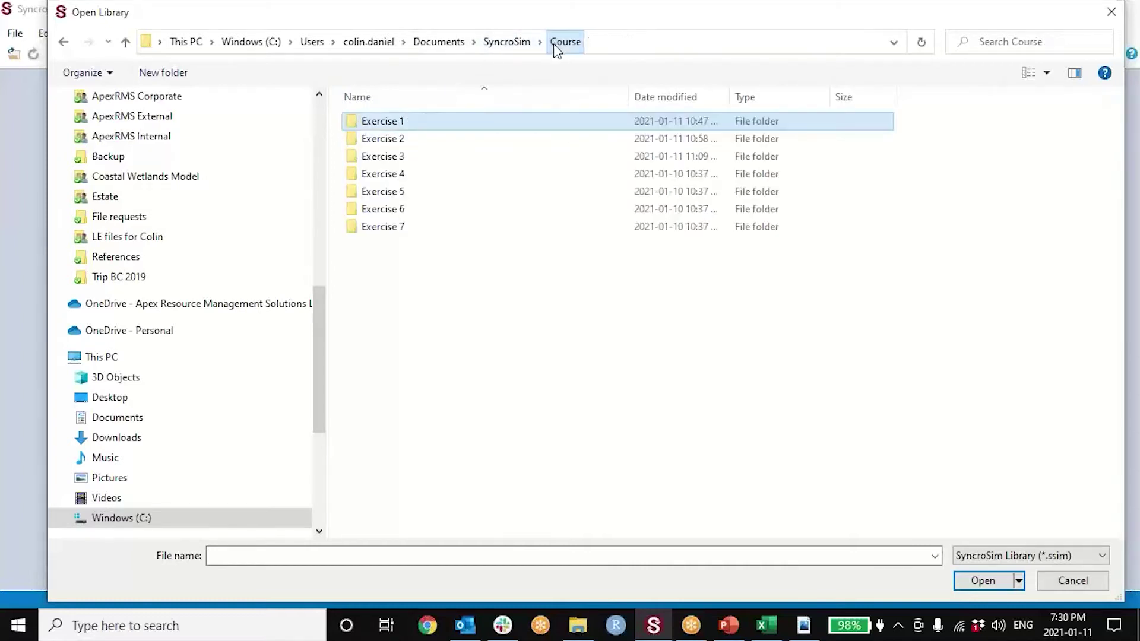
pyautogui.doubleClick(394, 157)
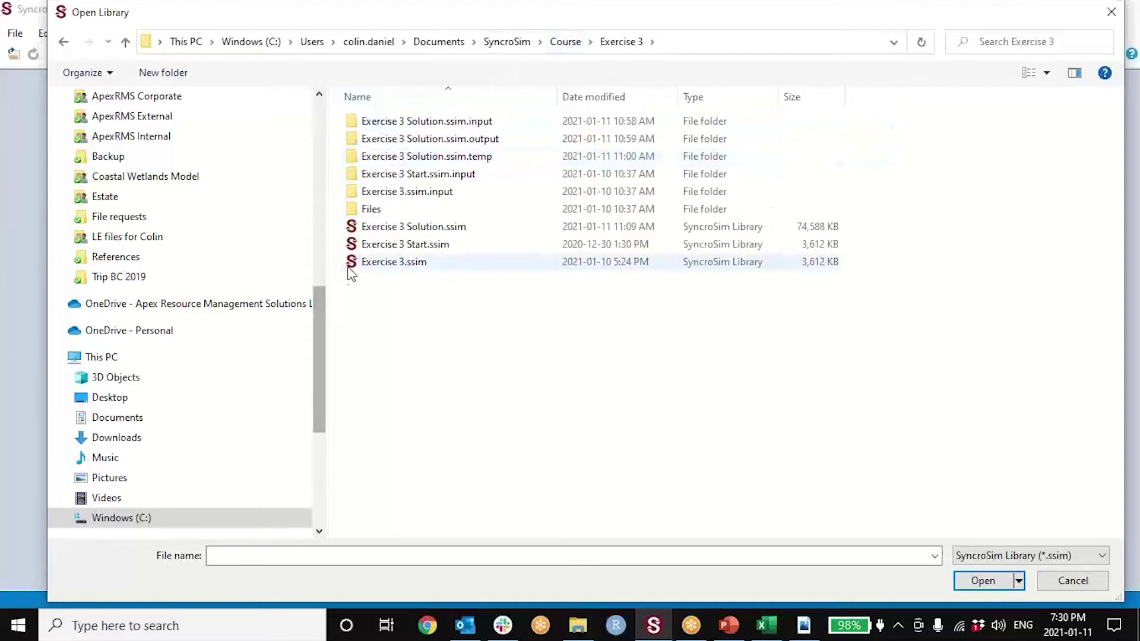
pyautogui.click(407, 266)
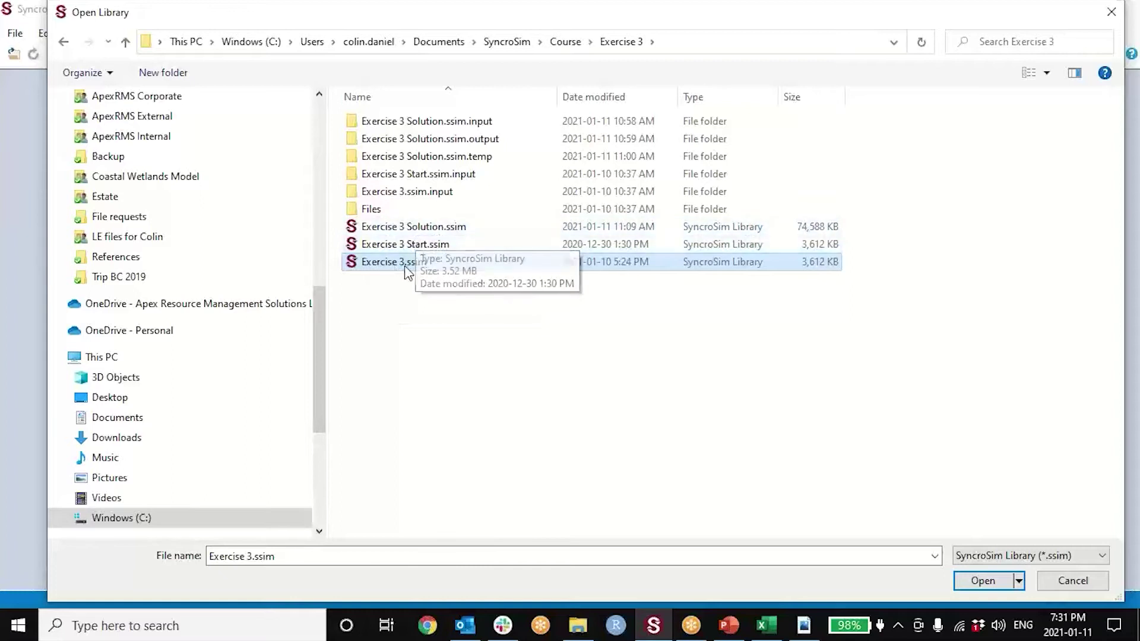
pyautogui.click(392, 247)
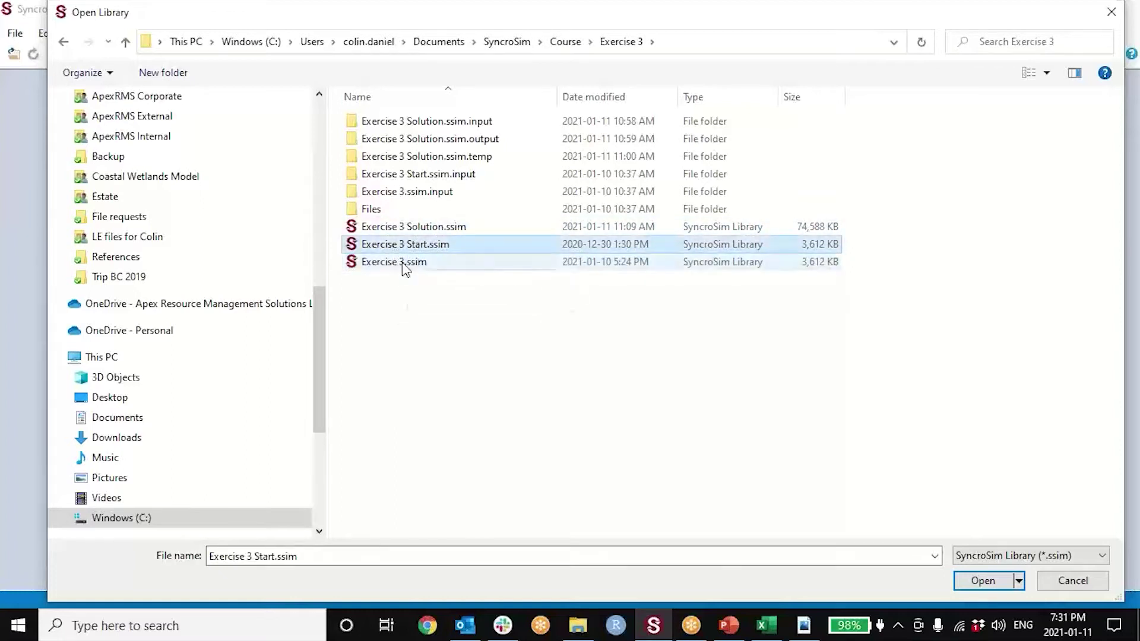
pyautogui.click(398, 267)
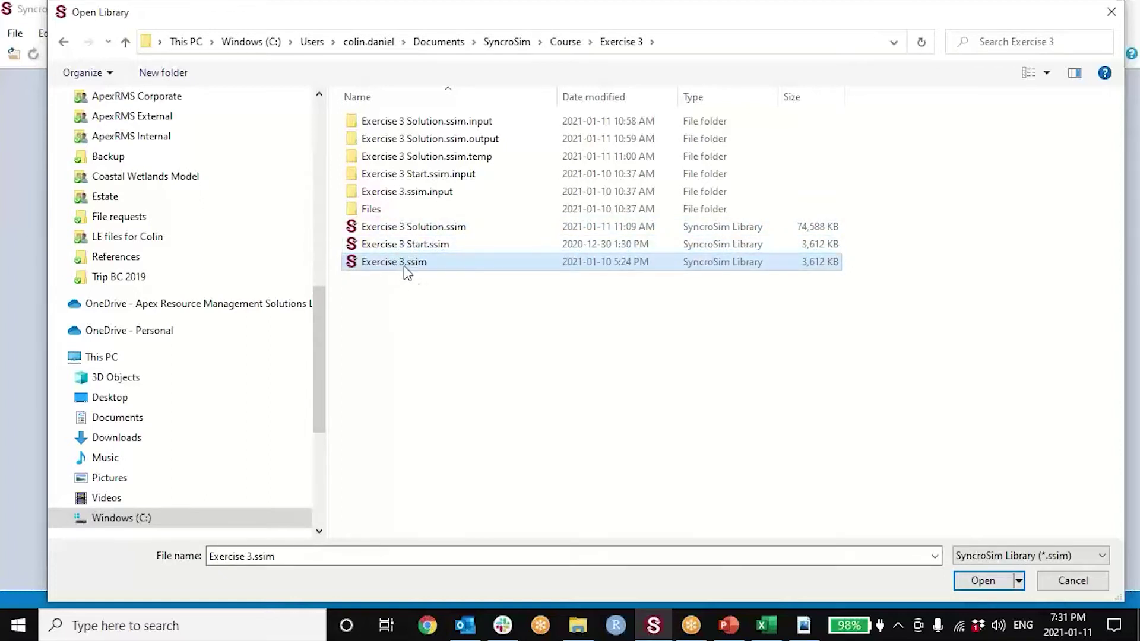
pyautogui.click(401, 248)
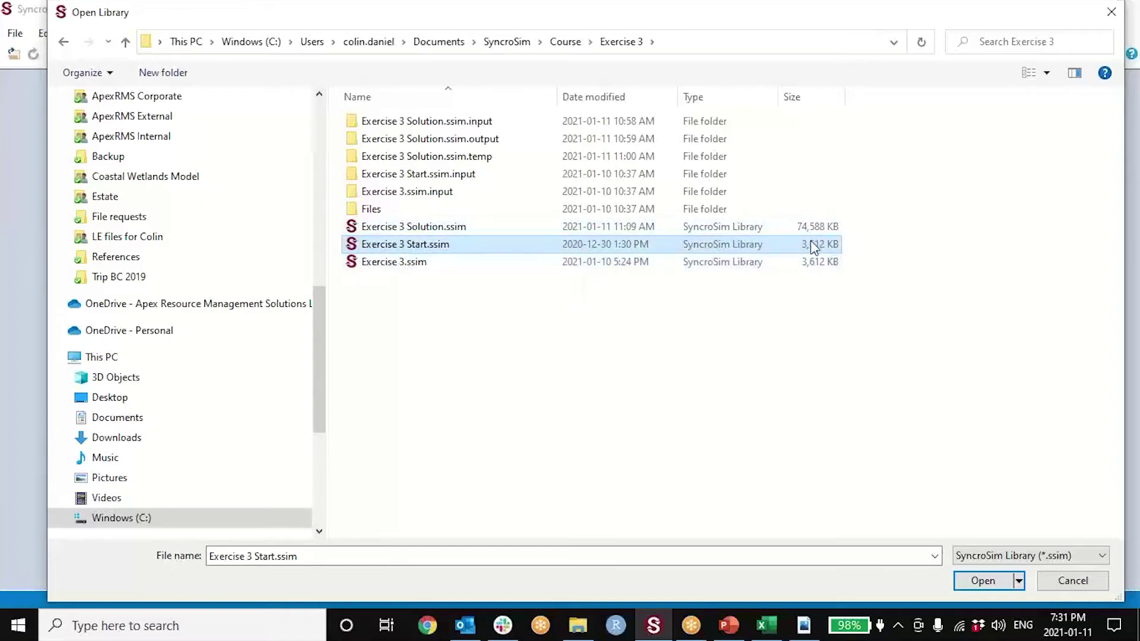
pyautogui.click(399, 230)
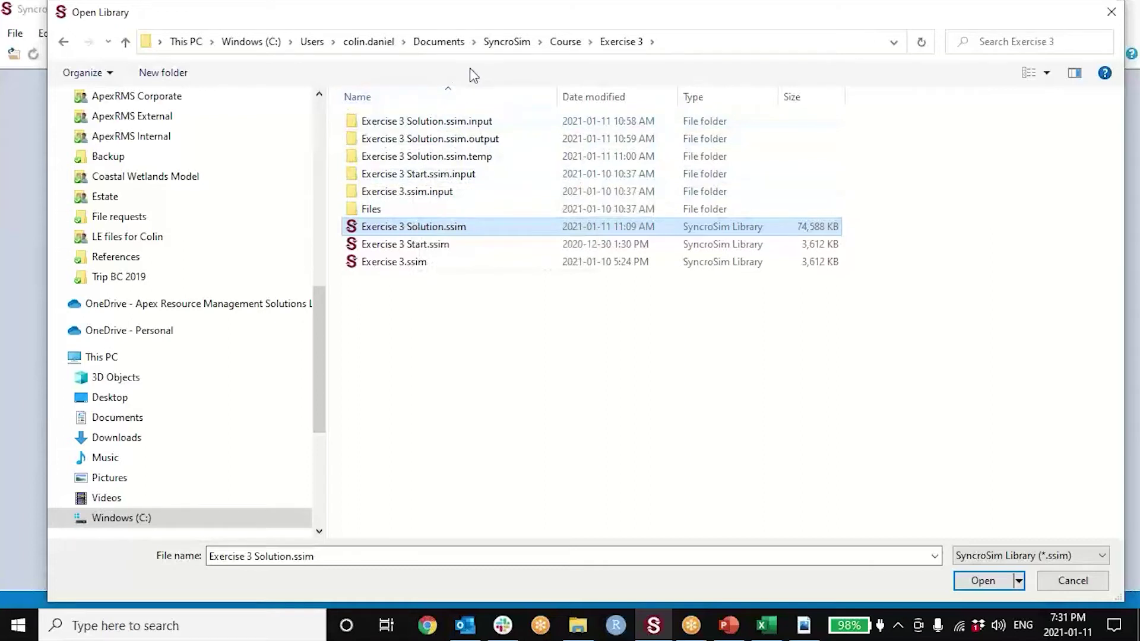
pyautogui.click(401, 247)
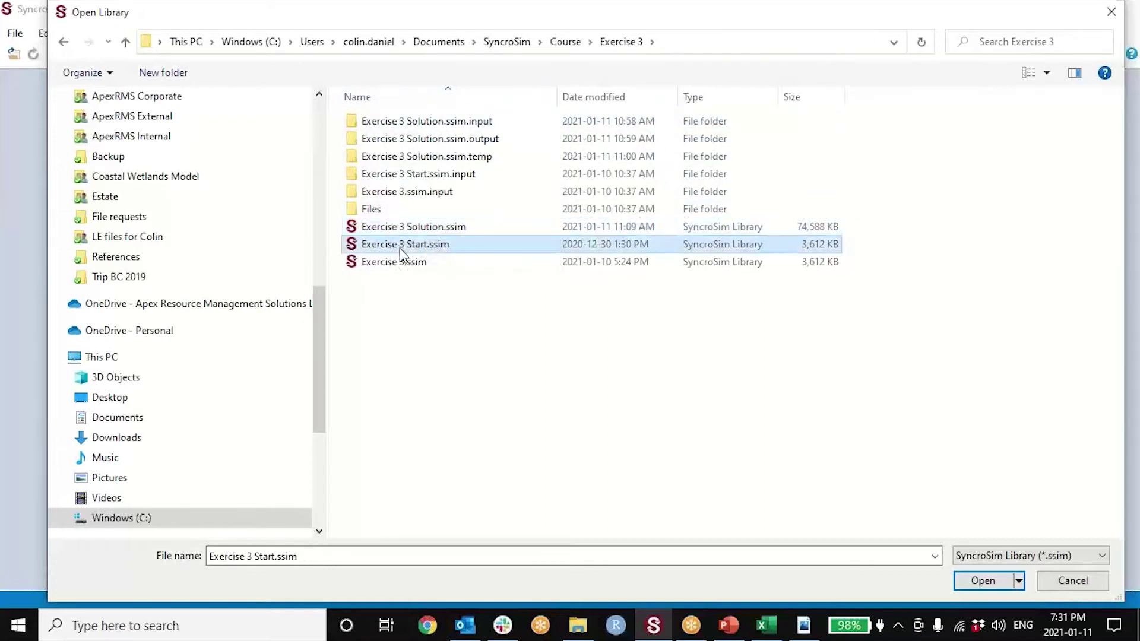
pyautogui.click(404, 261)
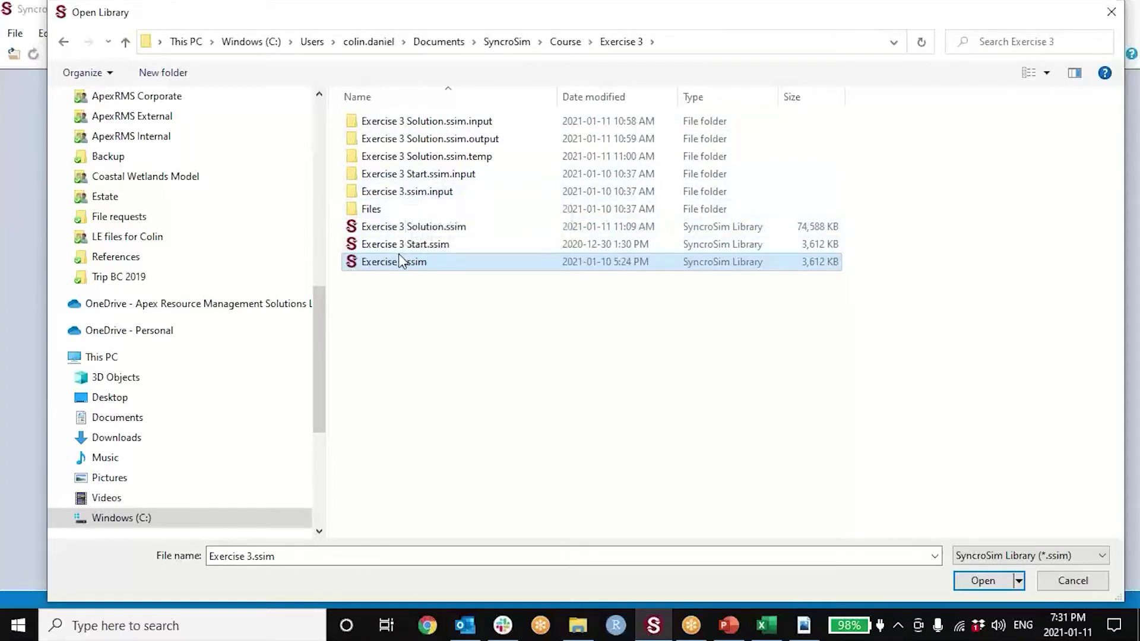
pyautogui.click(421, 122)
pyautogui.click(432, 139)
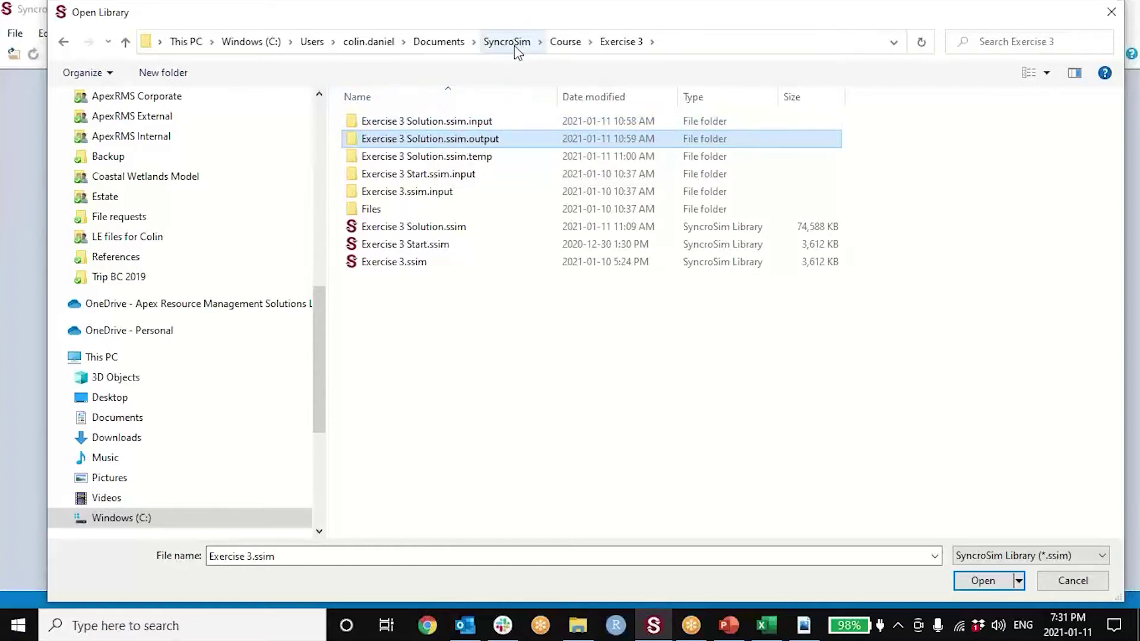
# Open the Exercise 1 Solution.ssim library from the Exercise 1 folder
pyautogui.click(565, 45)
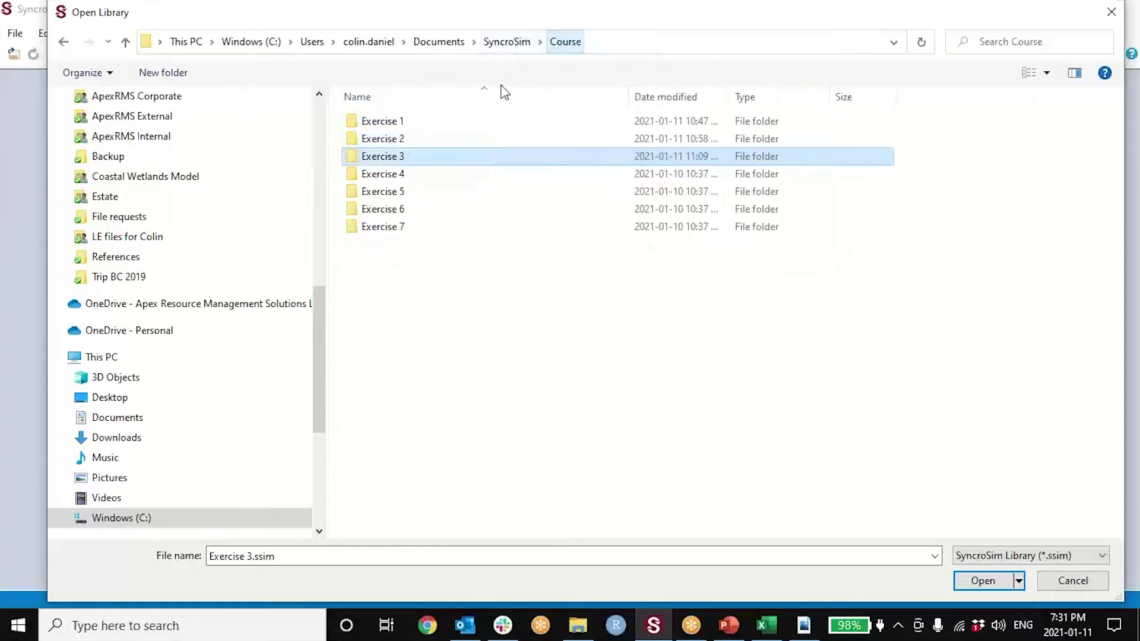
pyautogui.doubleClick(405, 124)
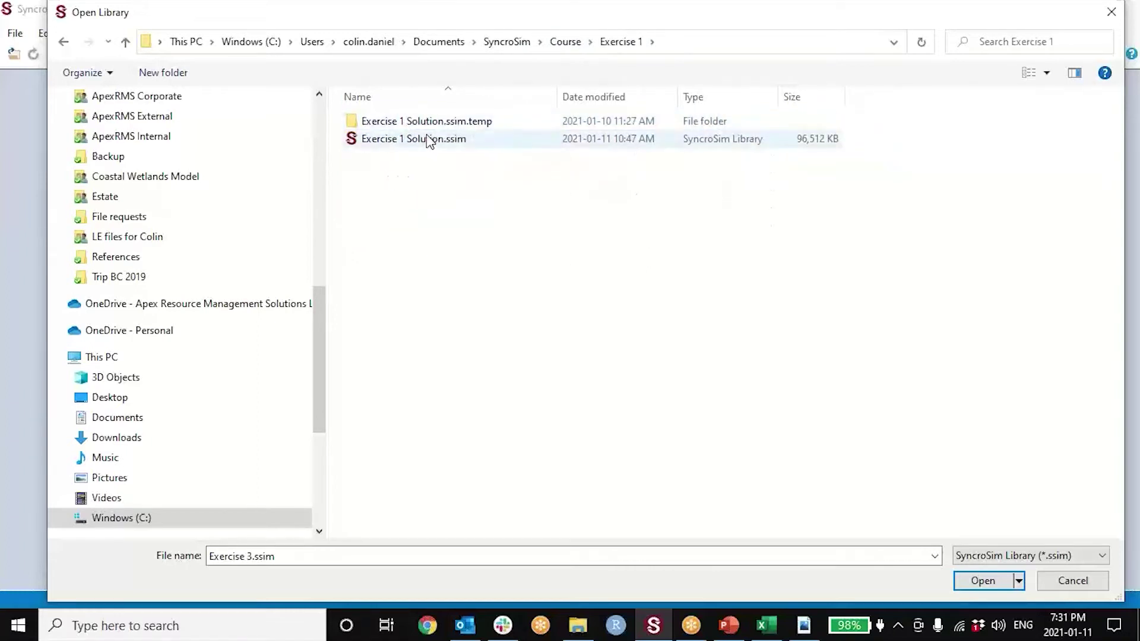
pyautogui.doubleClick(431, 142)
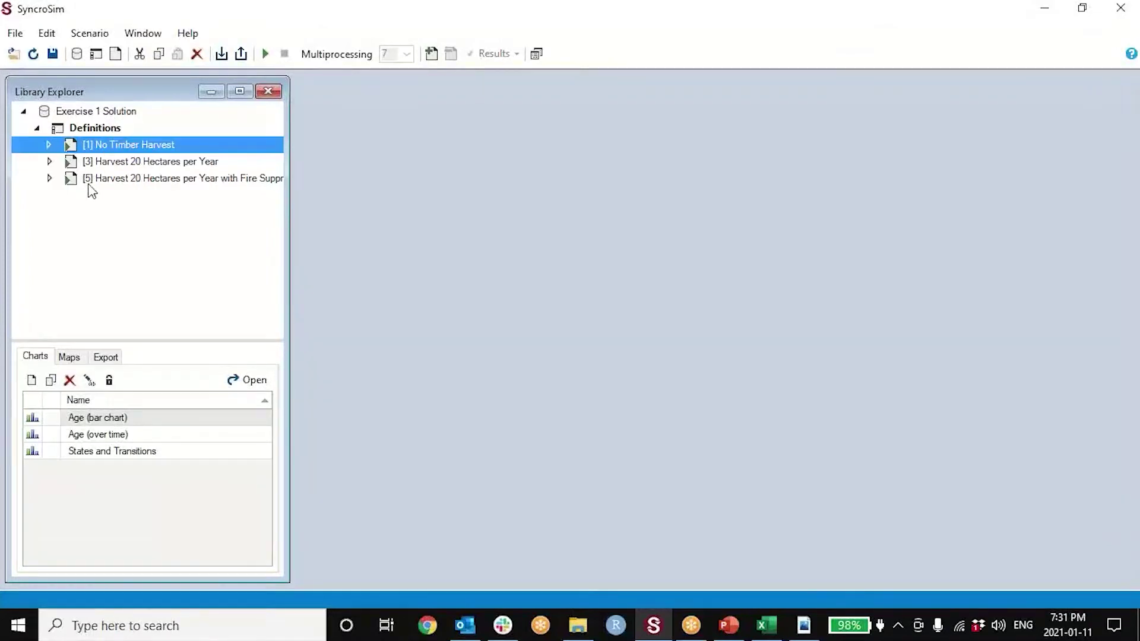
# Show the data sources of the No Timber Harvest scenario and enlarge its window to fit more datafeeds
pyautogui.doubleClick(141, 145)
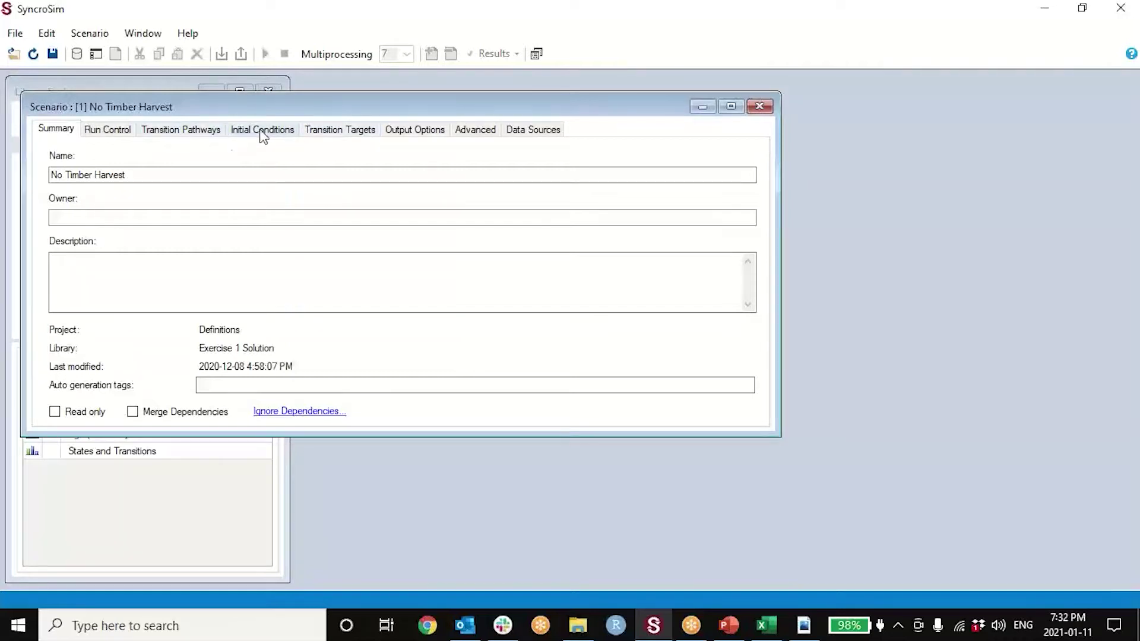
pyautogui.click(529, 136)
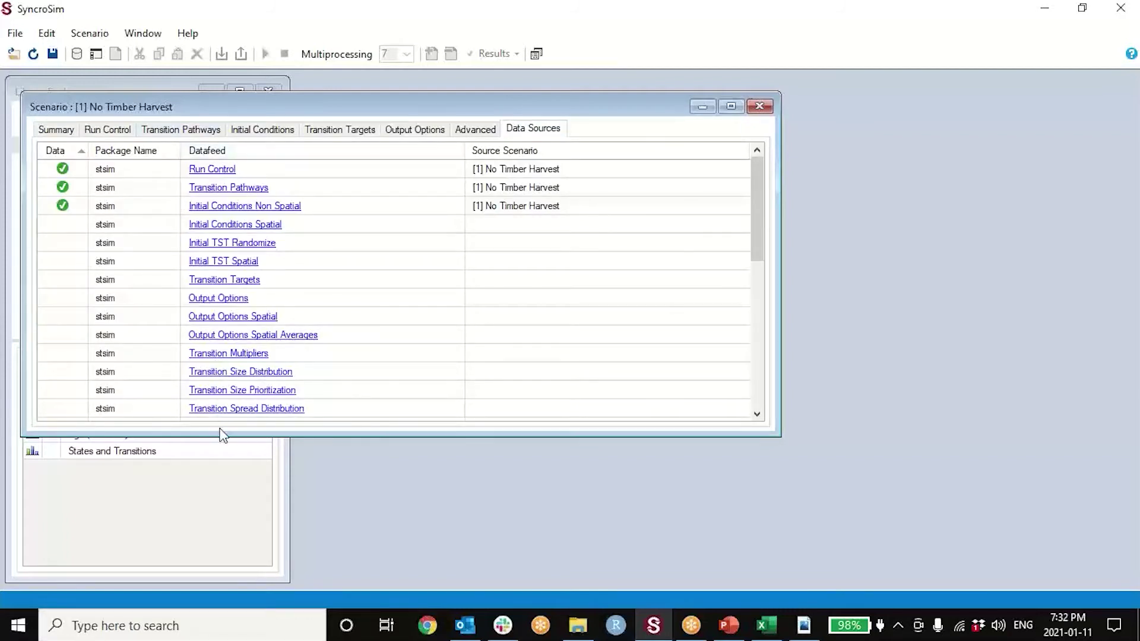
pyautogui.moveTo(220, 427); pyautogui.dragTo(205, 558)
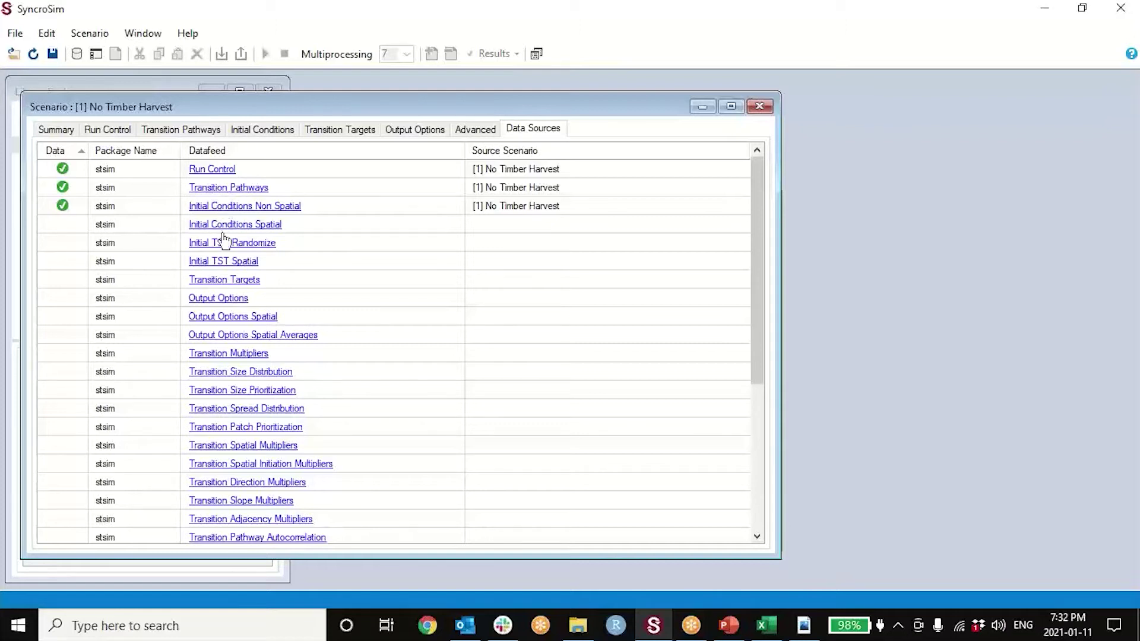
# Follow the datafeed links to view the scenario's Transition Targets and its Initial Conditions Non Spatial data
pyautogui.click(222, 281)
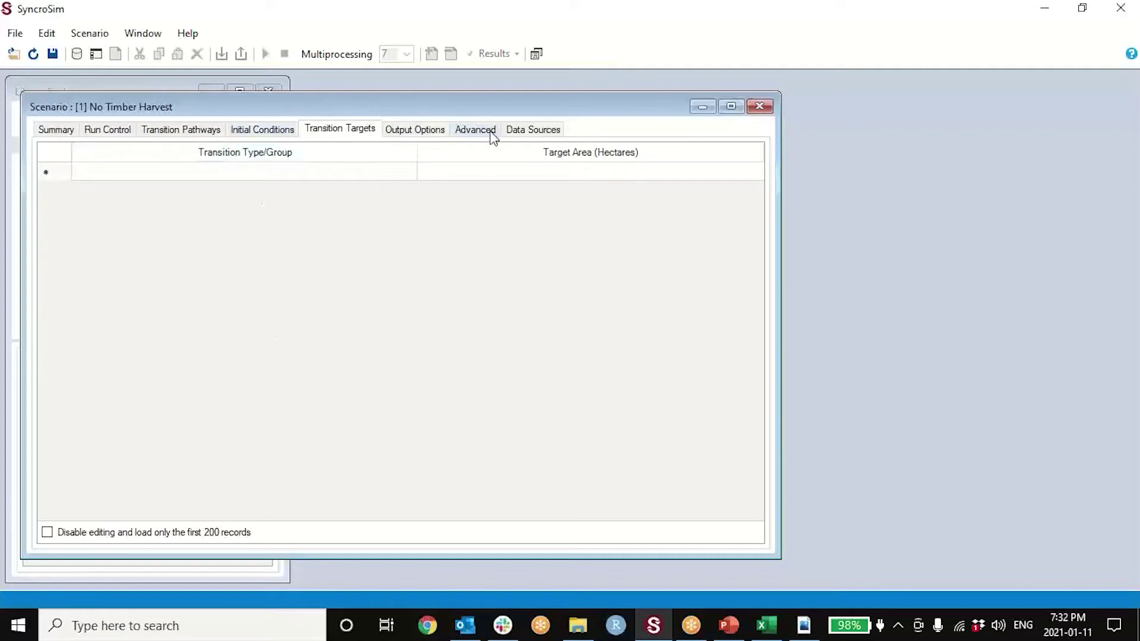
pyautogui.click(537, 130)
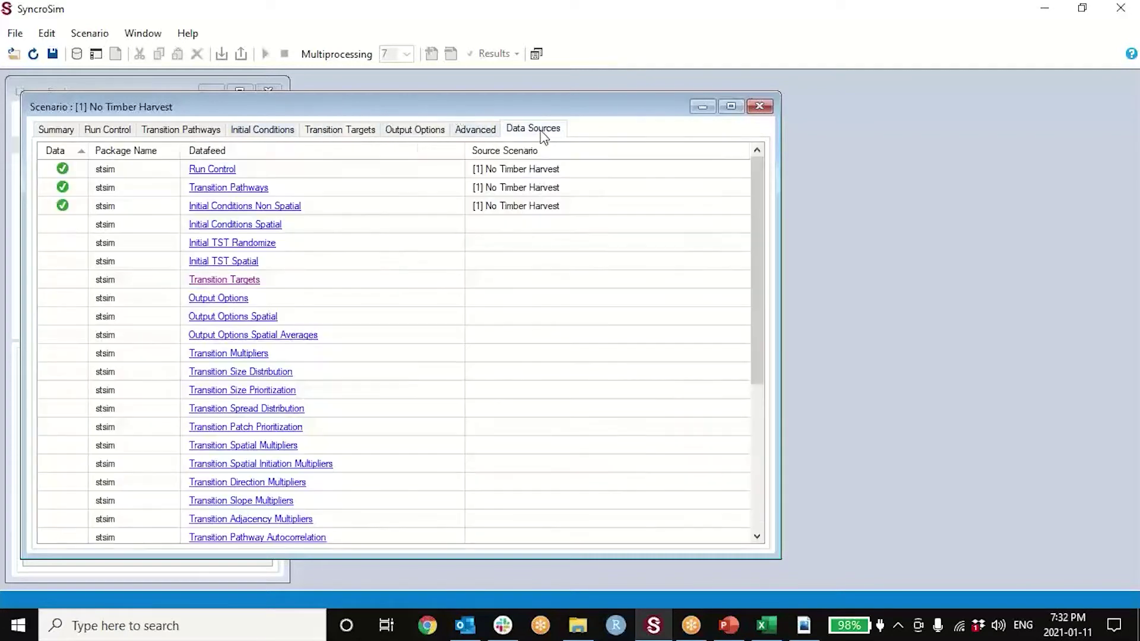
pyautogui.click(252, 206)
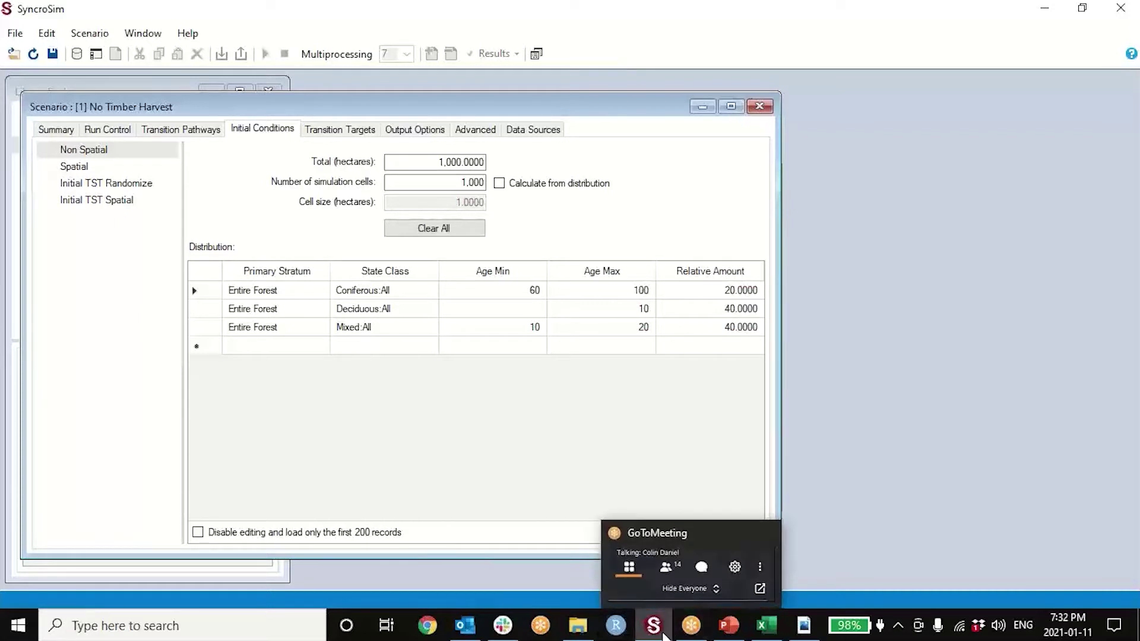
# Switch to PowerPoint to read the SyncroSim Terminology slide, and return to SyncroSim
pyautogui.click(729, 625)
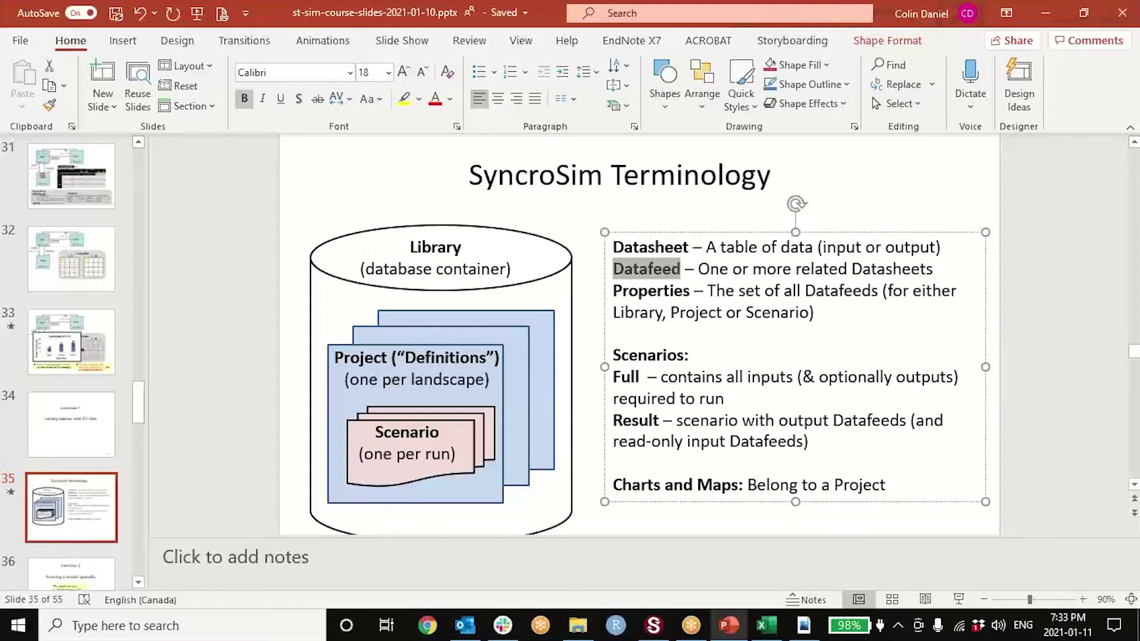
pyautogui.click(1045, 13)
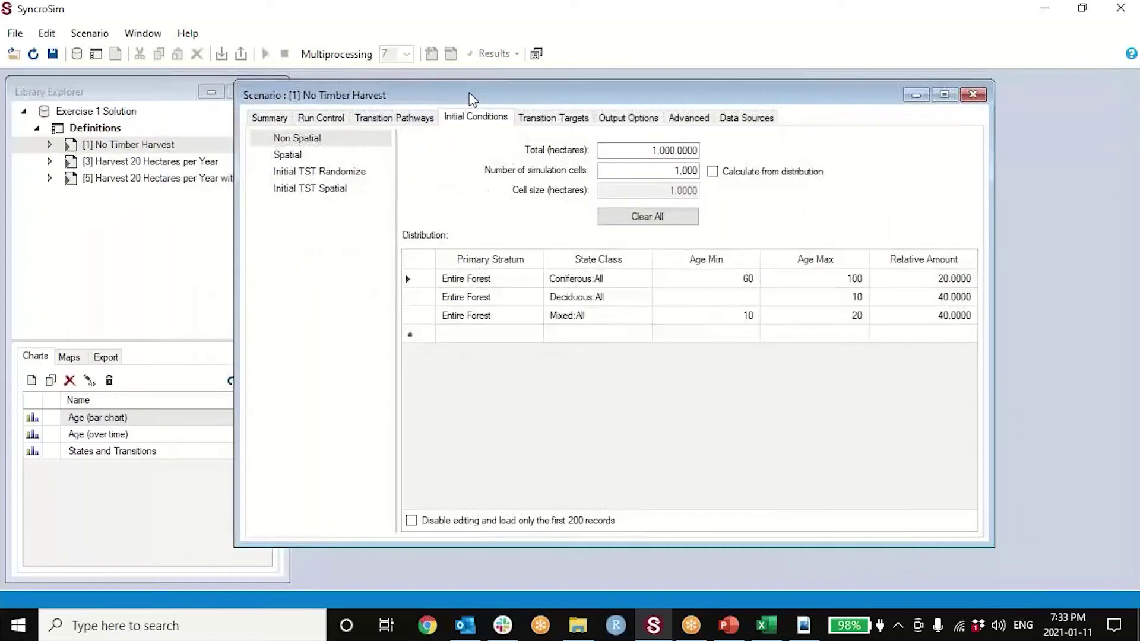
# View the properties of the Definitions project and close them
pyautogui.click(89, 130)
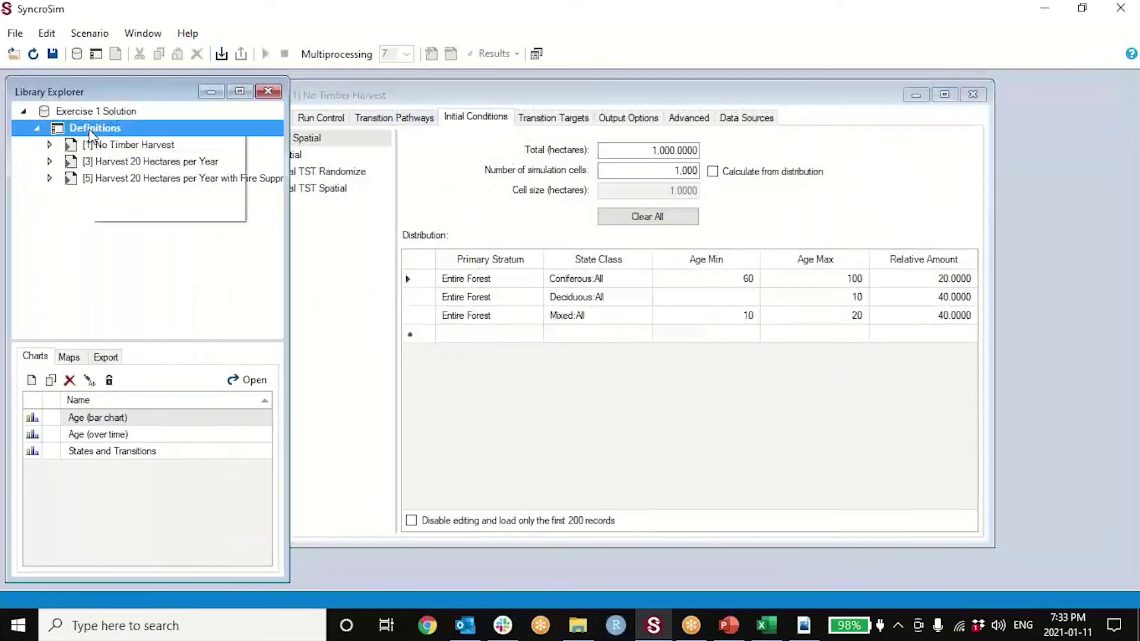
pyautogui.rightClick(90, 131)
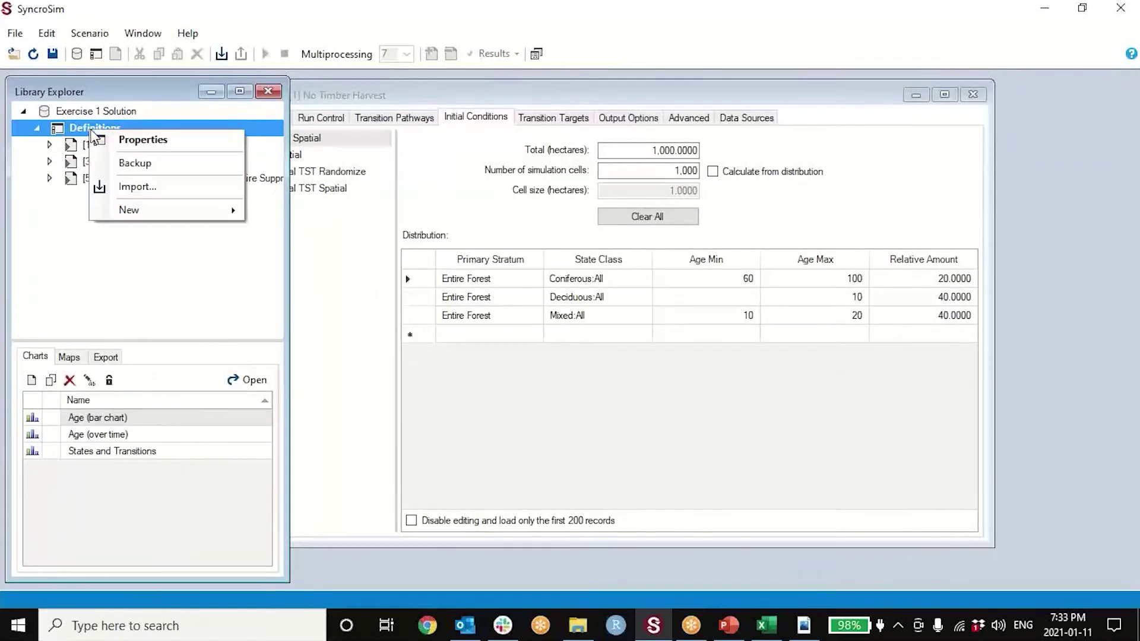
pyautogui.click(143, 142)
pyautogui.moveTo(152, 123); pyautogui.dragTo(323, 162)
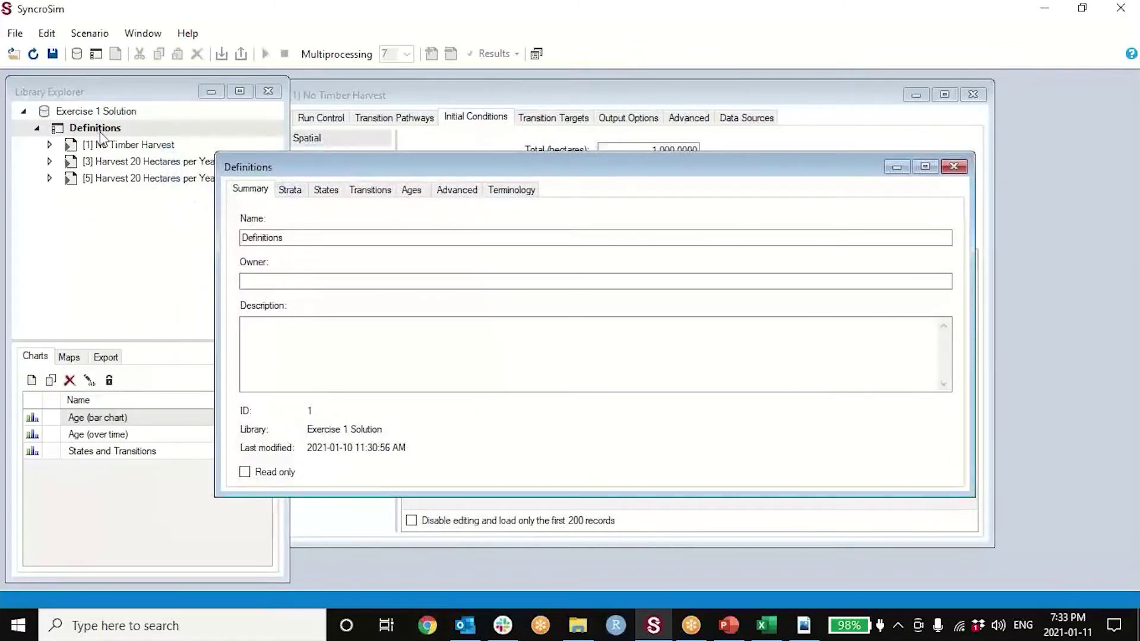
pyautogui.click(954, 167)
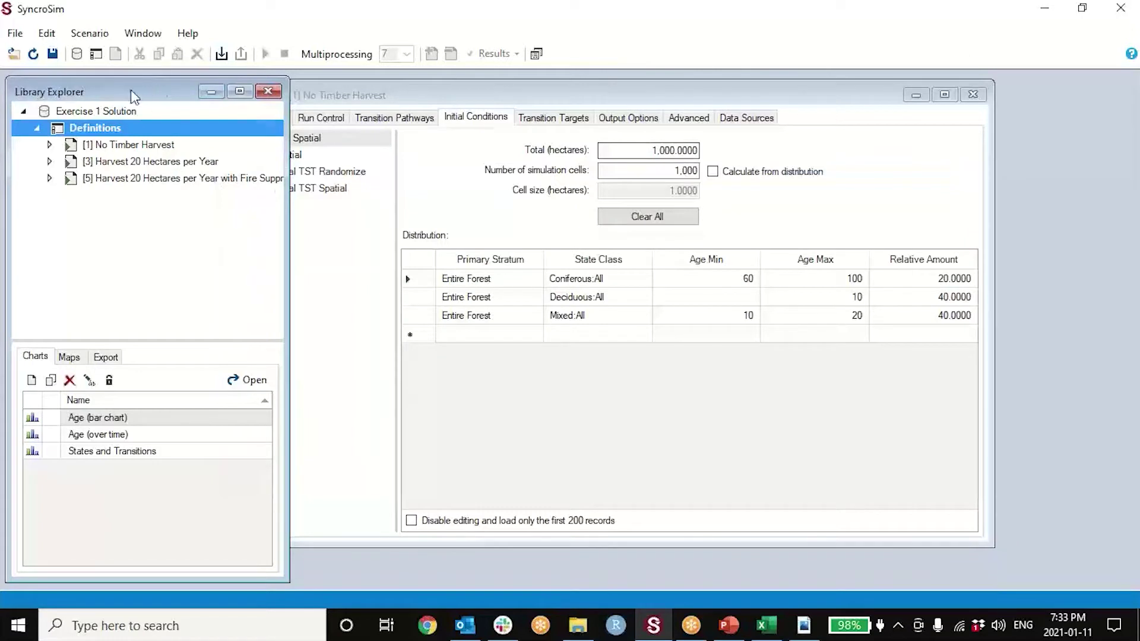
# View the properties of the Exercise 1 Solution library and close them
pyautogui.click(95, 112)
pyautogui.rightClick(96, 112)
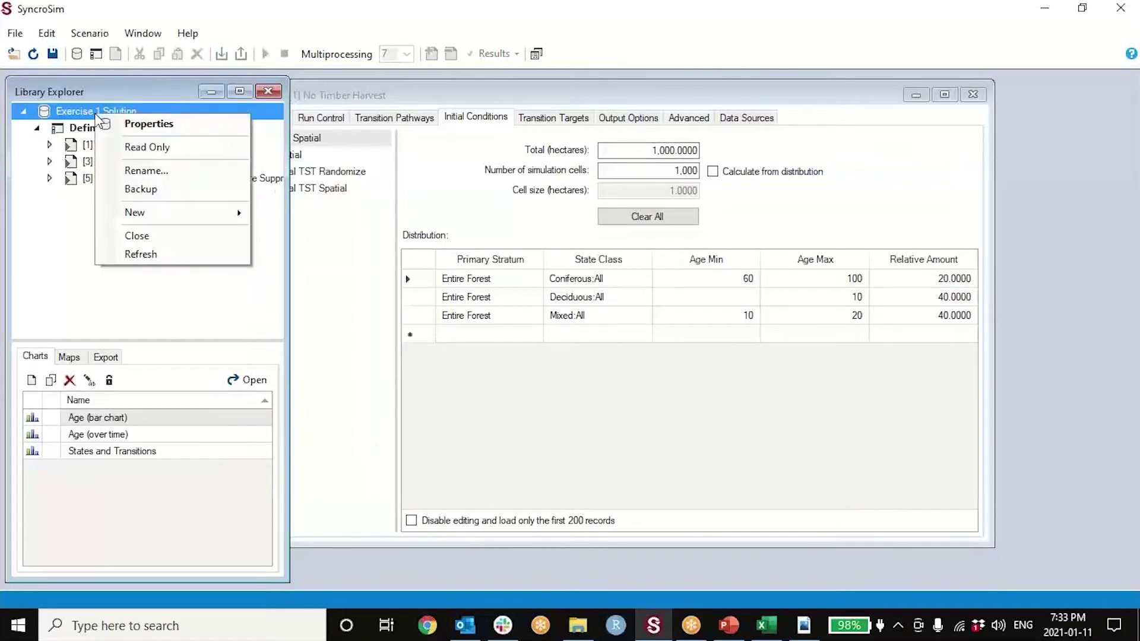
pyautogui.click(124, 126)
pyautogui.moveTo(198, 150); pyautogui.dragTo(315, 138)
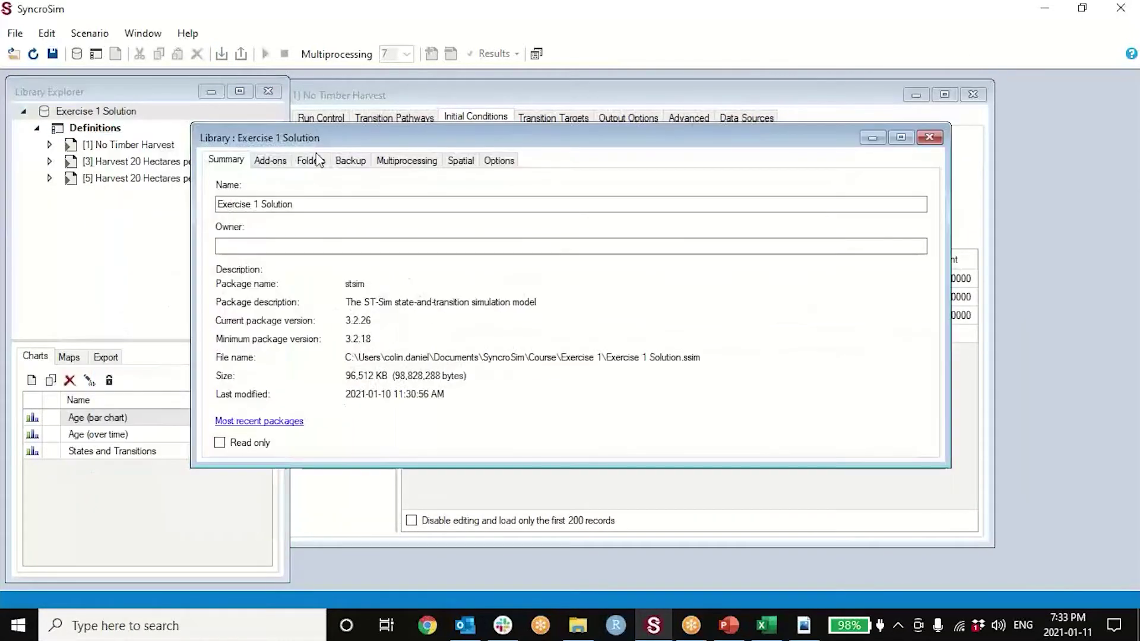
pyautogui.click(928, 141)
# Bring up the properties of the No Timber Harvest scenario again and close the scenario window
pyautogui.click(137, 146)
pyautogui.rightClick(142, 149)
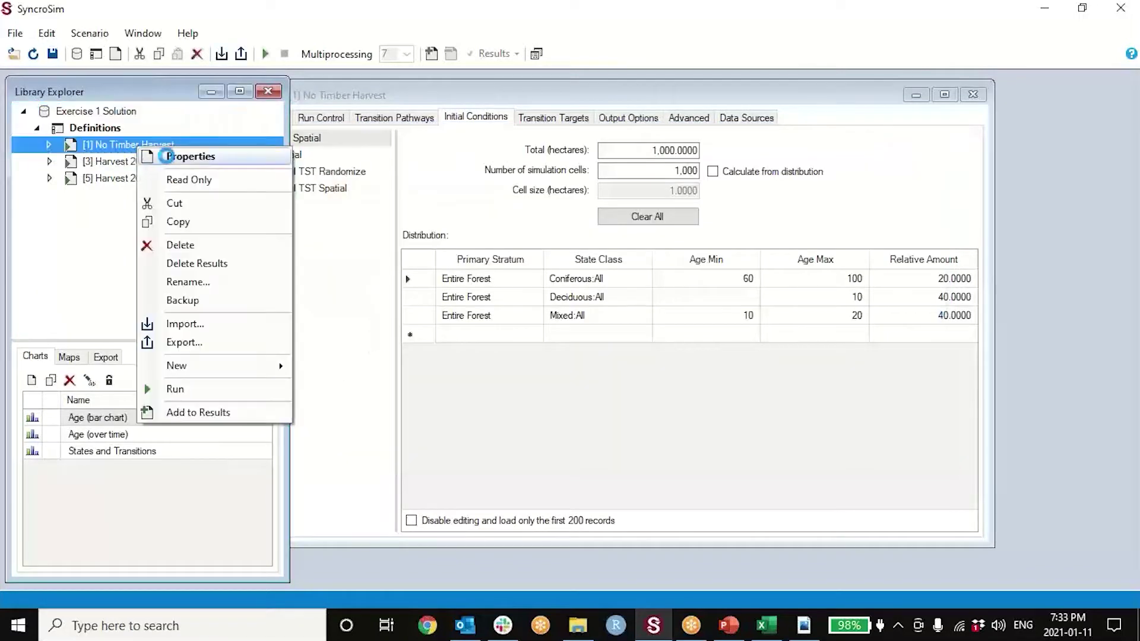
pyautogui.click(170, 157)
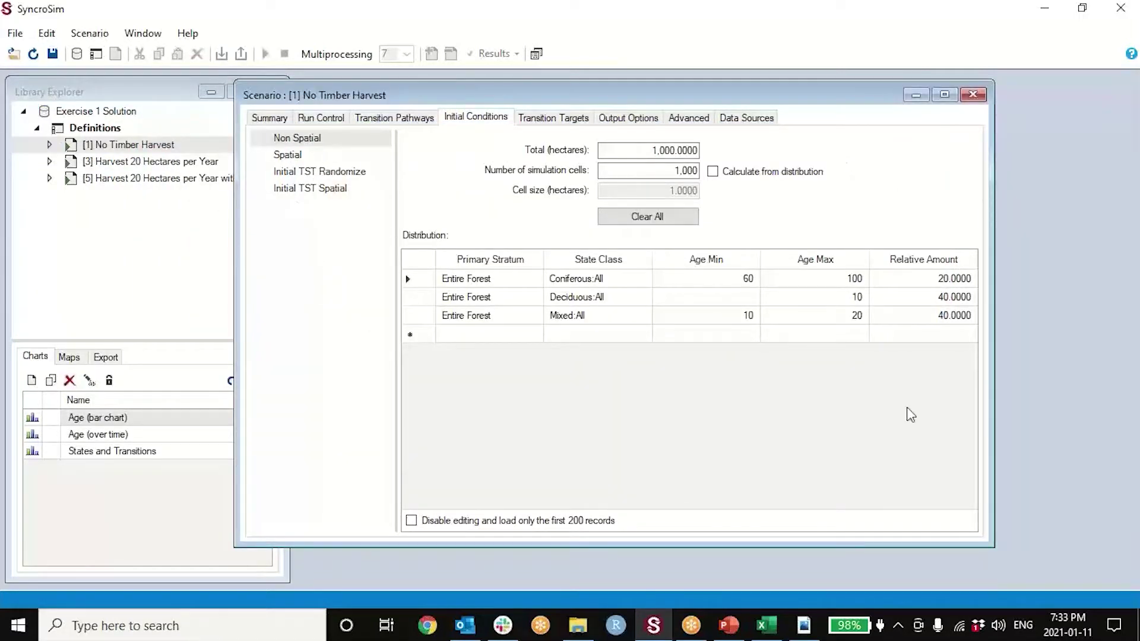
pyautogui.click(973, 95)
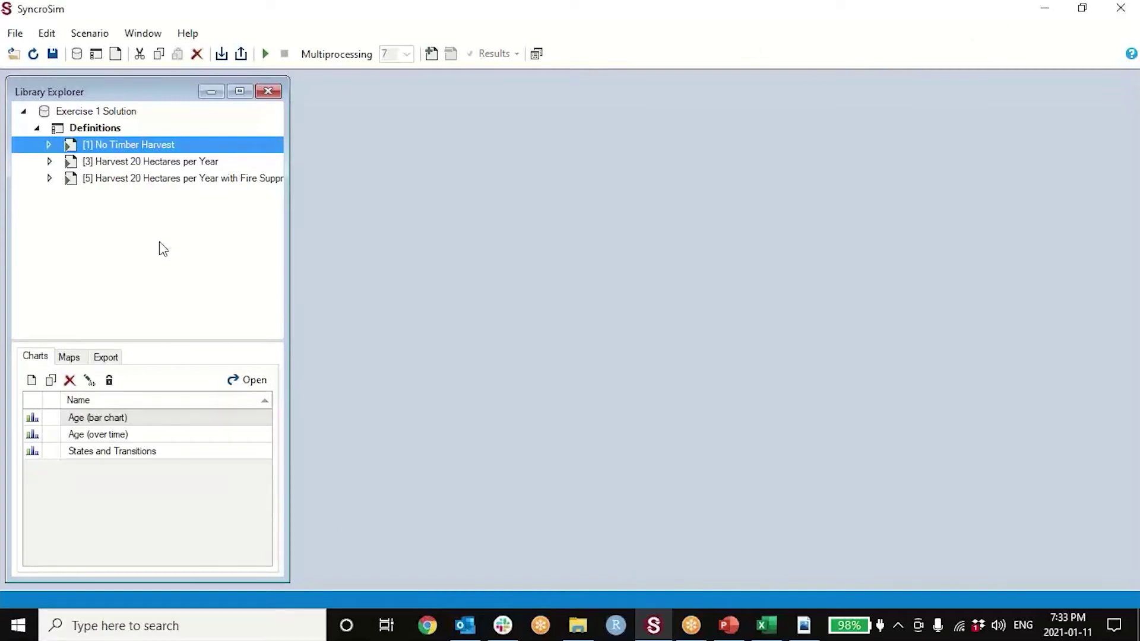
# Open the Definitions project's properties and examine its forest types, transition types and terminology labels
pyautogui.click(95, 127)
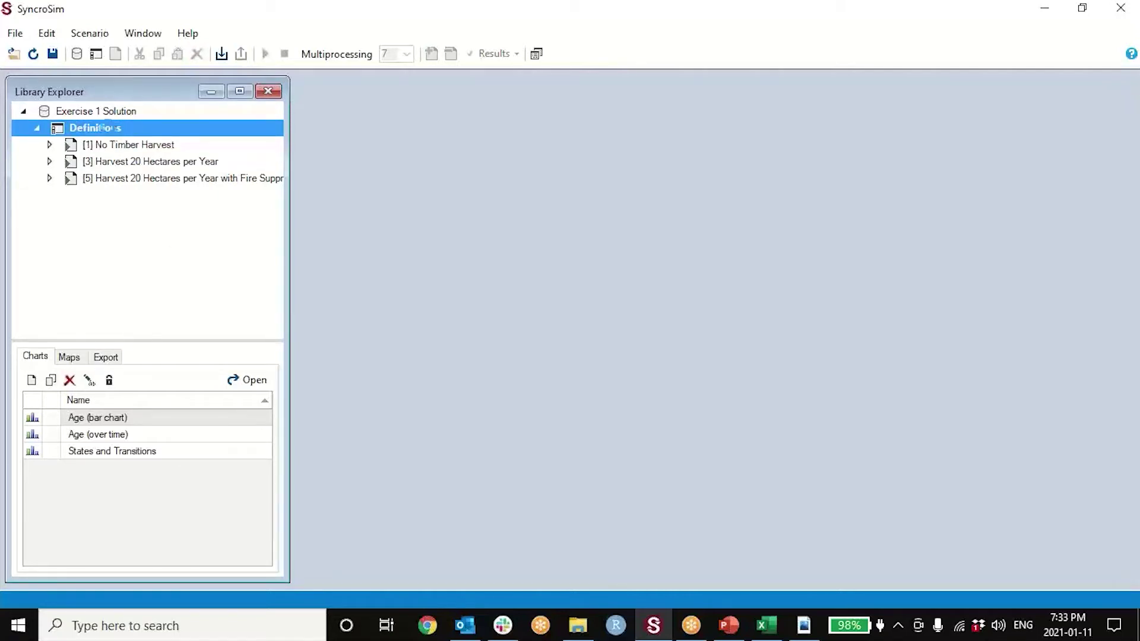
pyautogui.doubleClick(108, 129)
pyautogui.moveTo(156, 174); pyautogui.dragTo(230, 136)
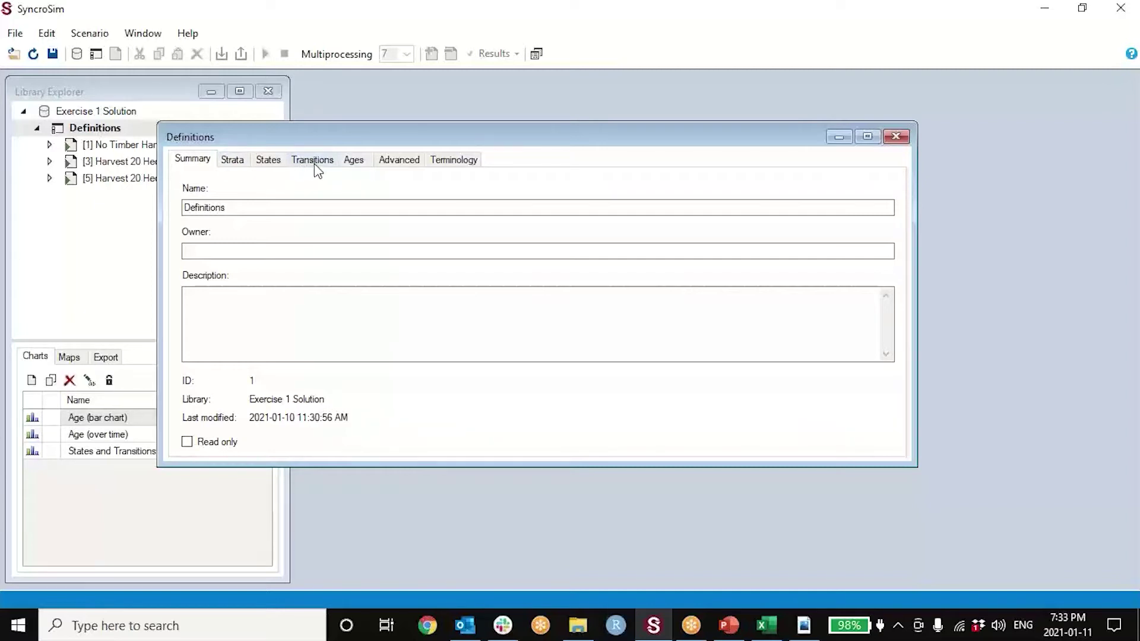
pyautogui.click(269, 165)
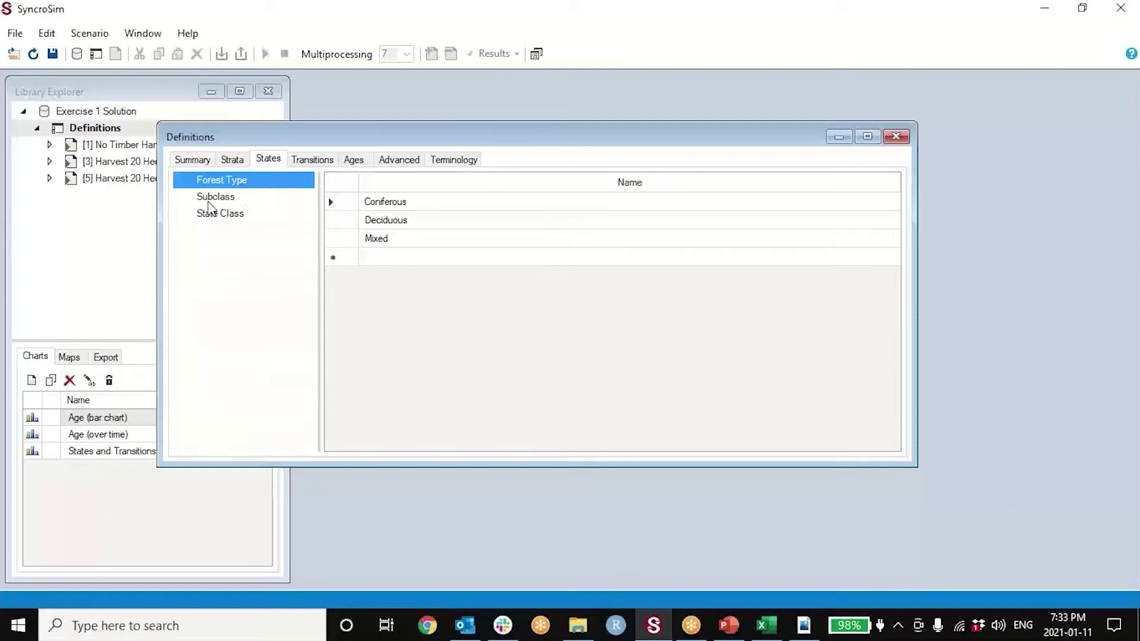
pyautogui.click(320, 162)
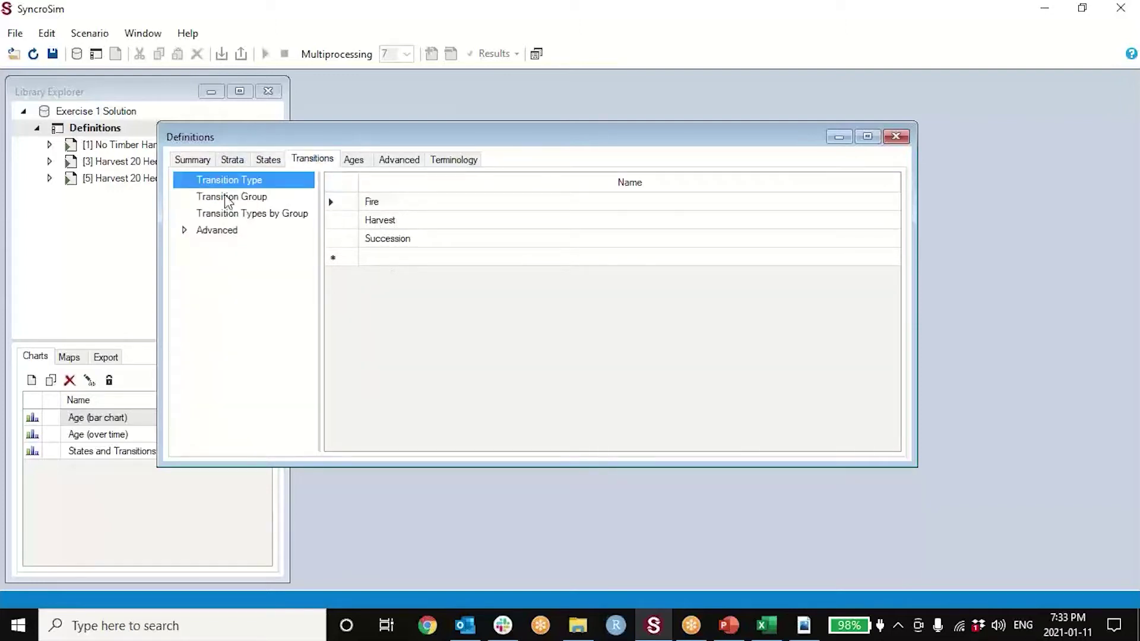
pyautogui.click(449, 159)
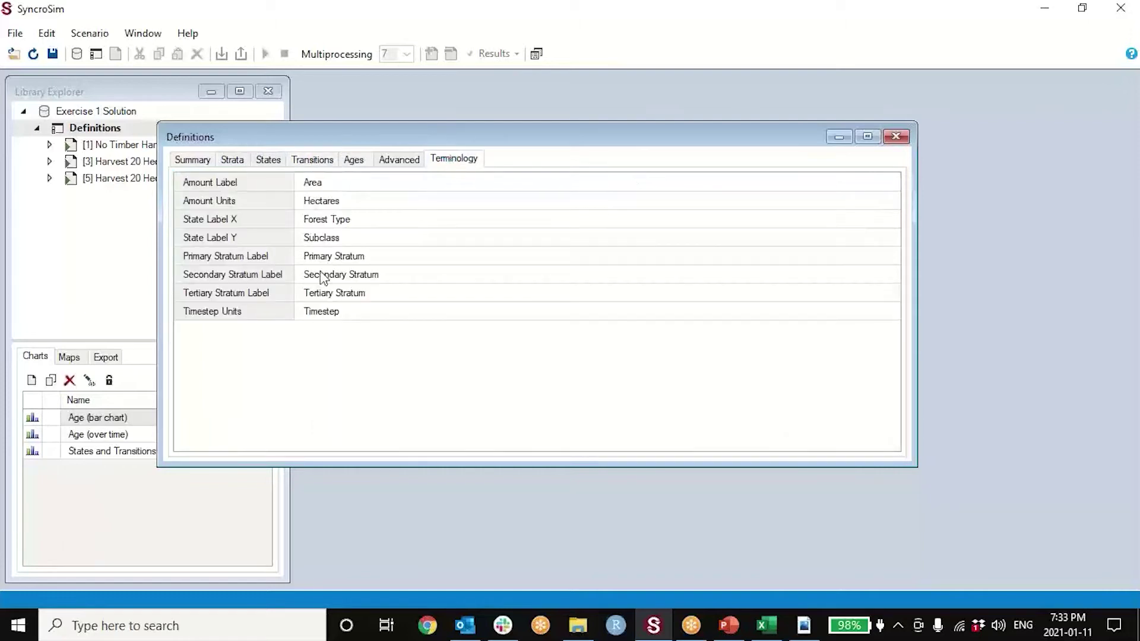
# Examine the primary strata datasheet in the Definitions project's properties and close the window
pyautogui.click(233, 159)
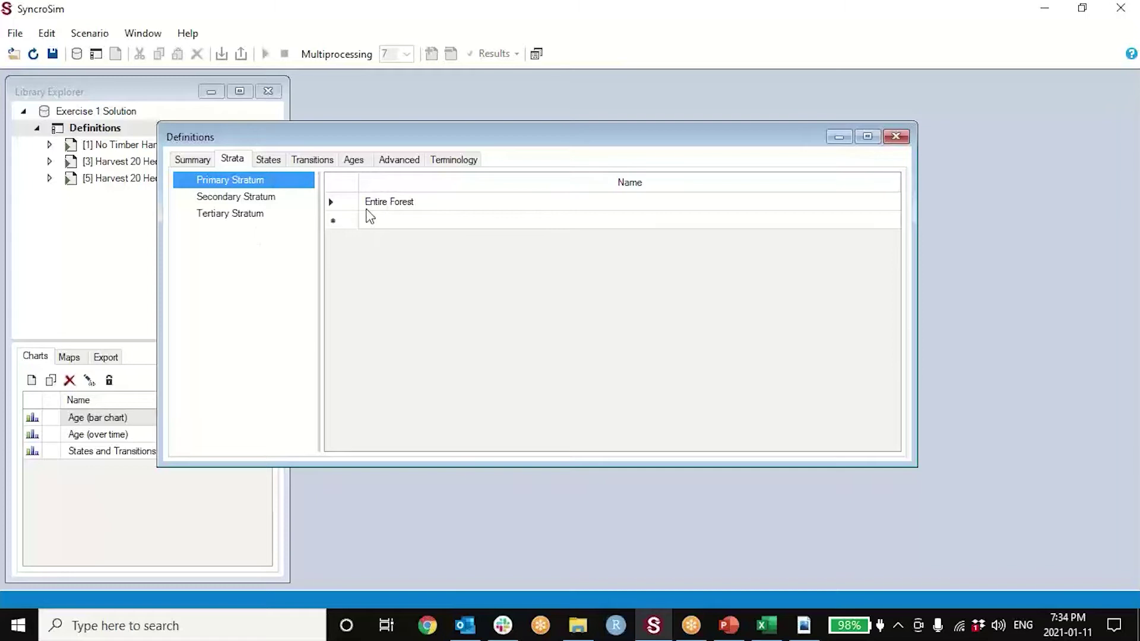
pyautogui.moveTo(239, 140); pyautogui.dragTo(323, 132)
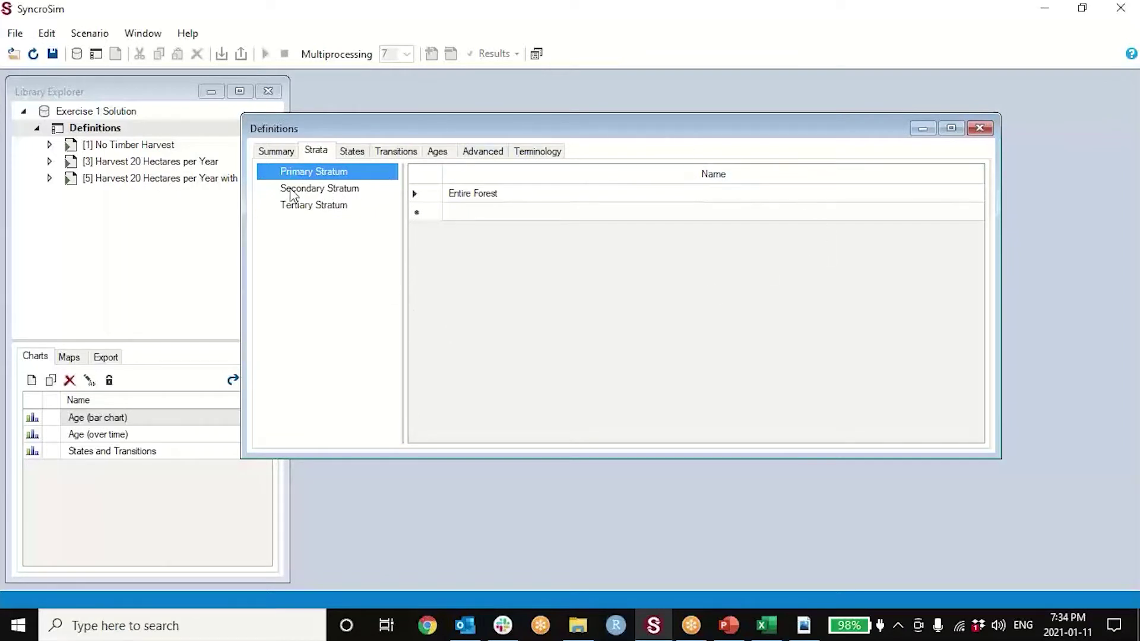
pyautogui.click(980, 128)
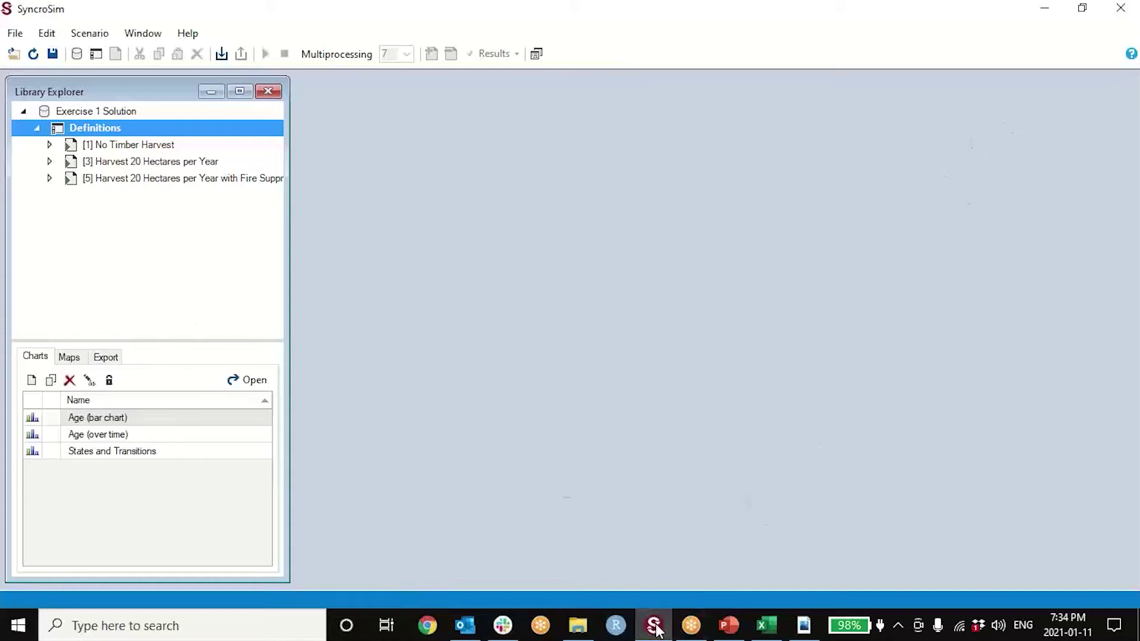
# Switch to PowerPoint to review the SyncroSim Terminology slide, minimise it and return to SyncroSim
pyautogui.moveTo(658, 630)
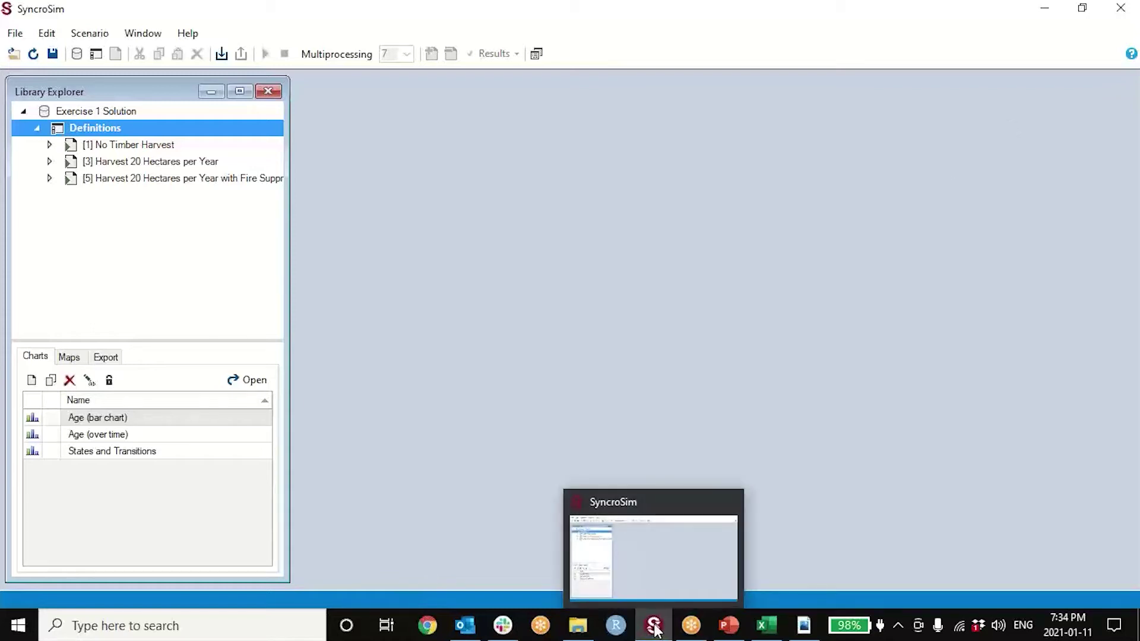
pyautogui.click(1040, 10)
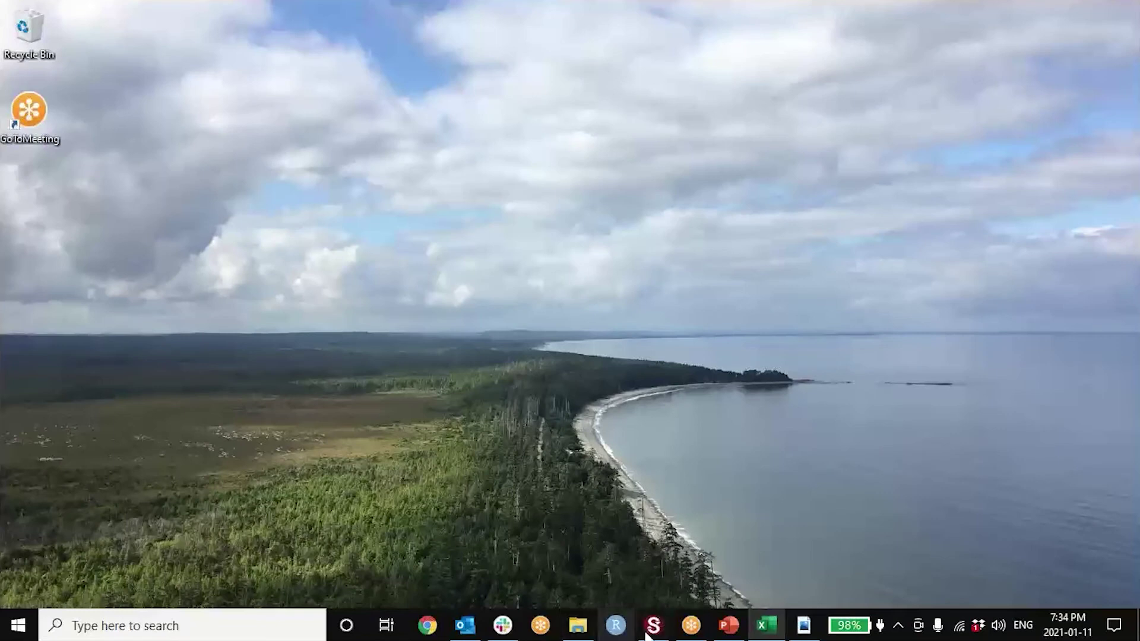
pyautogui.click(730, 626)
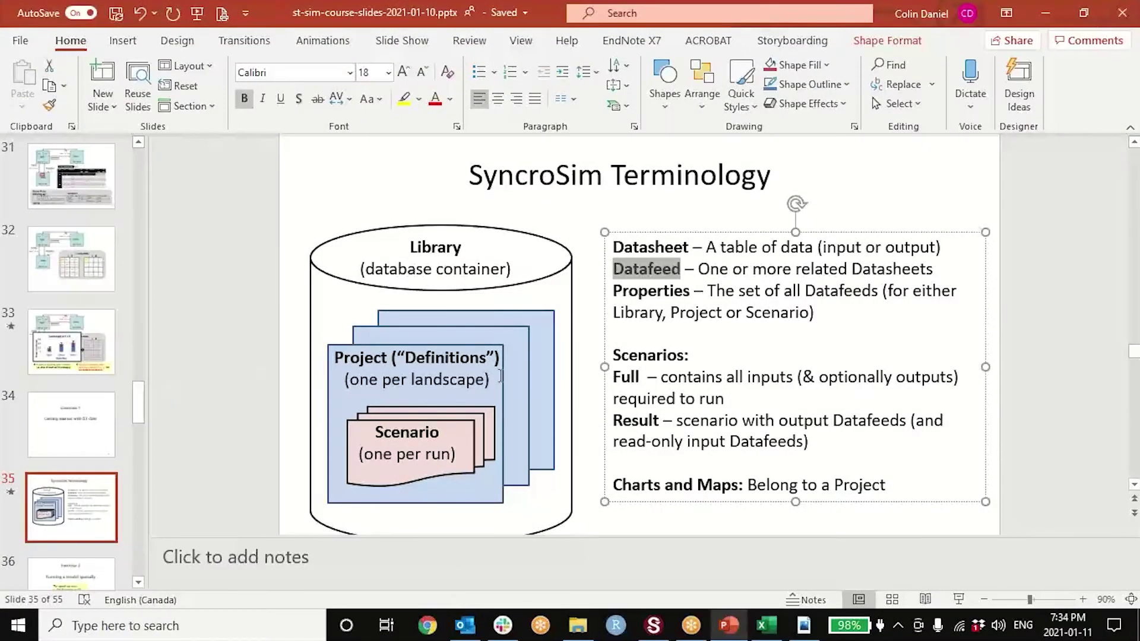
pyautogui.click(1045, 13)
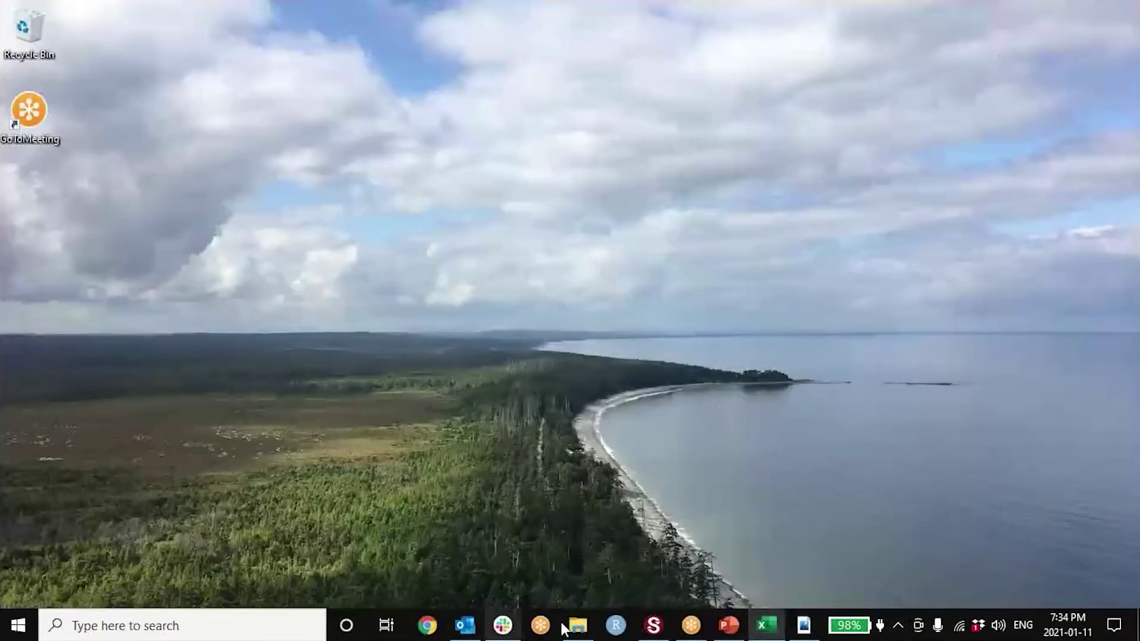
pyautogui.click(653, 626)
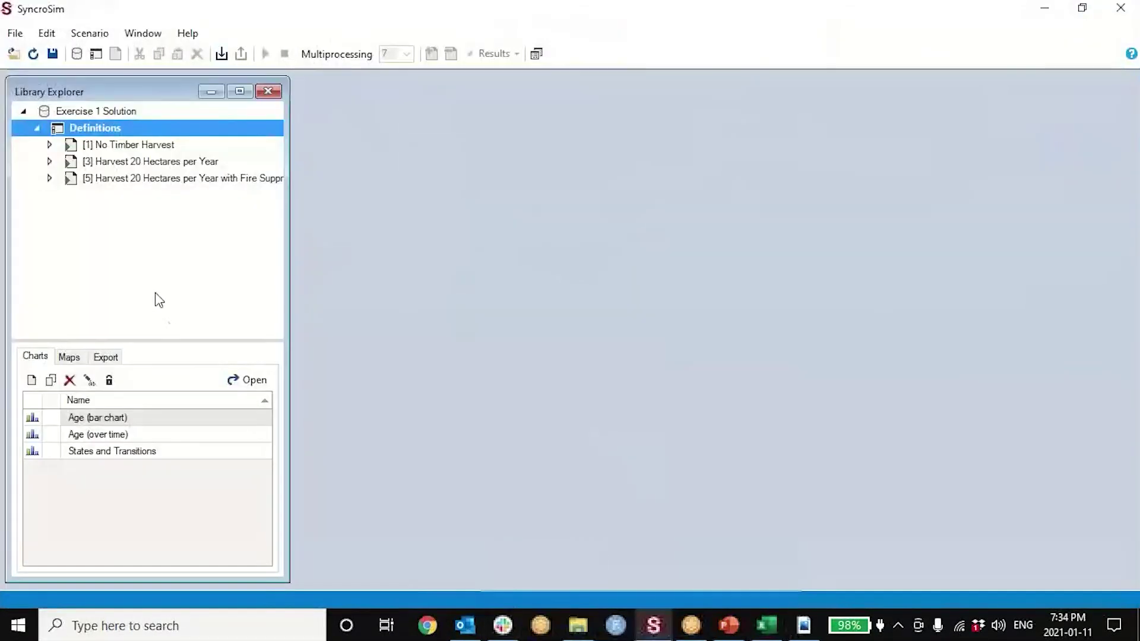
# Widen the Library Explorer to fit the full scenario names and go through the three scenarios under Definitions
pyautogui.moveTo(290, 172); pyautogui.dragTo(376, 173)
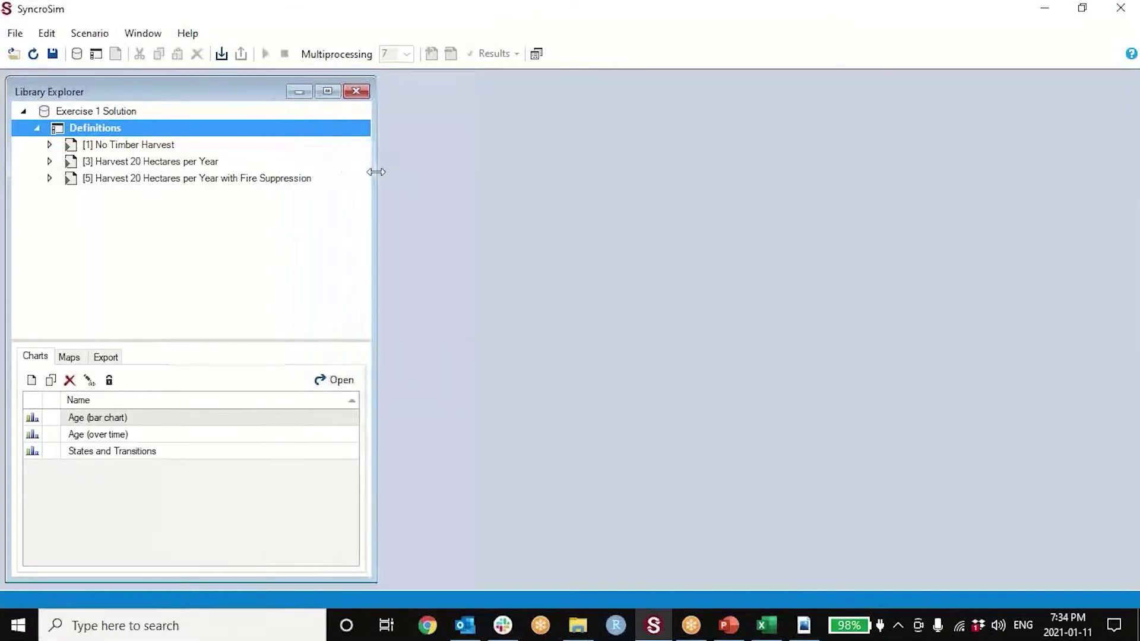
pyautogui.click(105, 147)
pyautogui.click(107, 163)
pyautogui.click(109, 179)
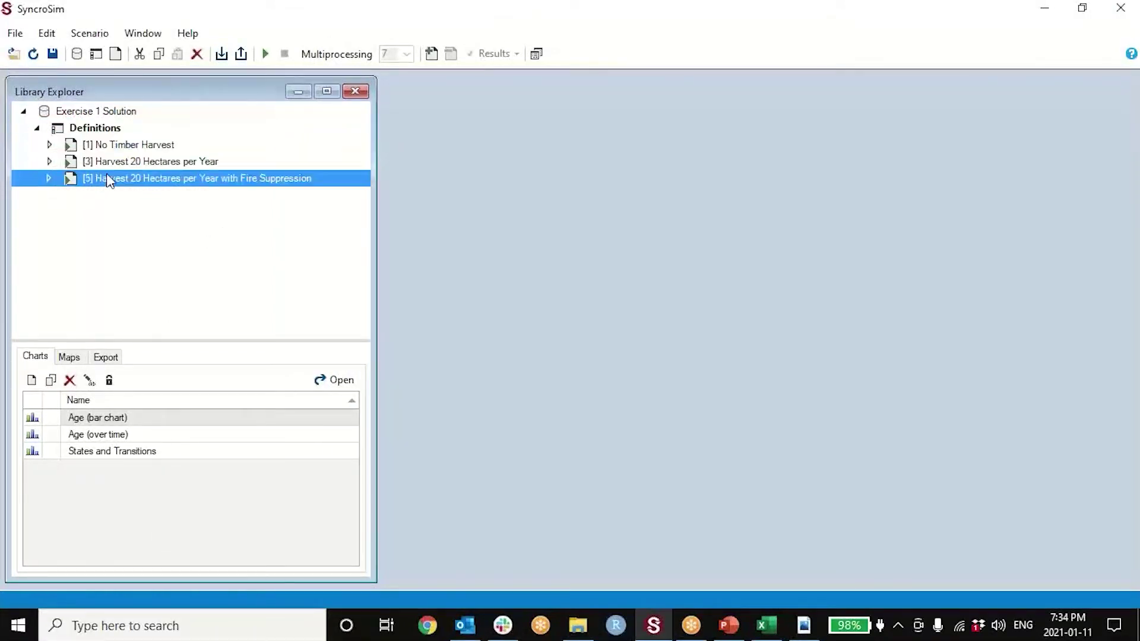
# Copy the No Timber Harvest scenario and paste the duplicate into the Definitions project
pyautogui.click(107, 148)
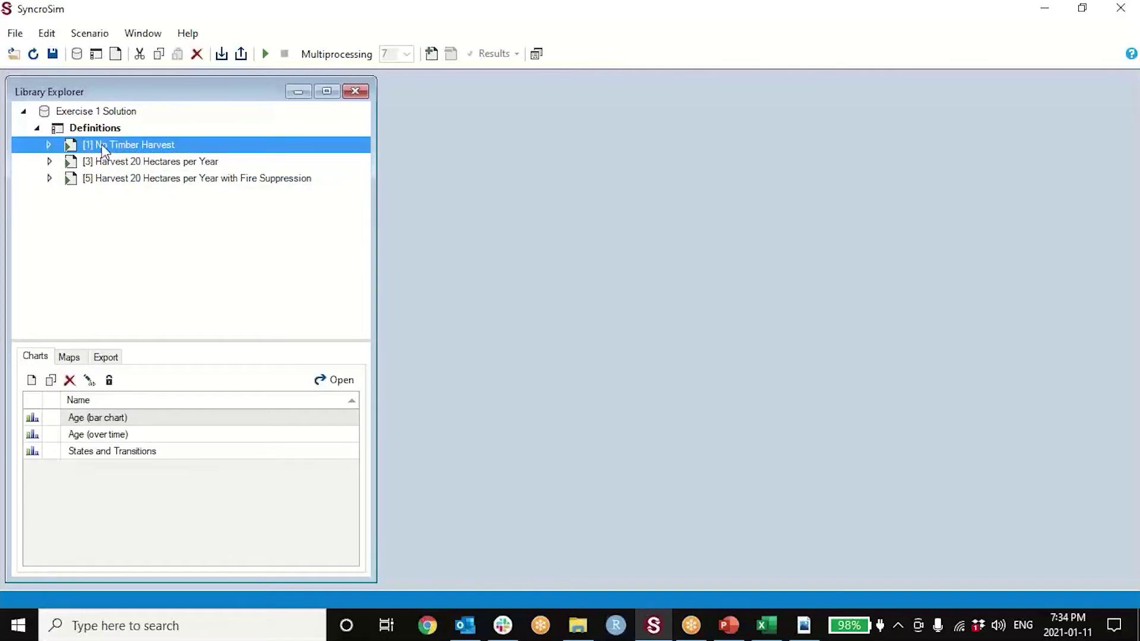
pyautogui.rightClick(102, 149)
pyautogui.click(140, 220)
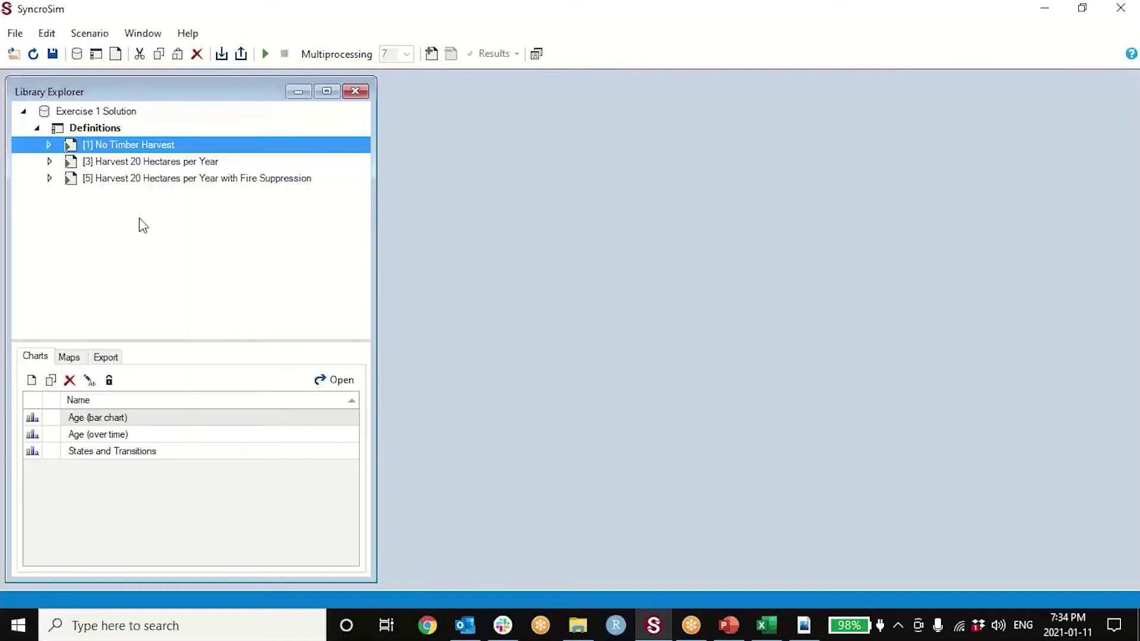
pyautogui.rightClick(92, 131)
pyautogui.click(135, 162)
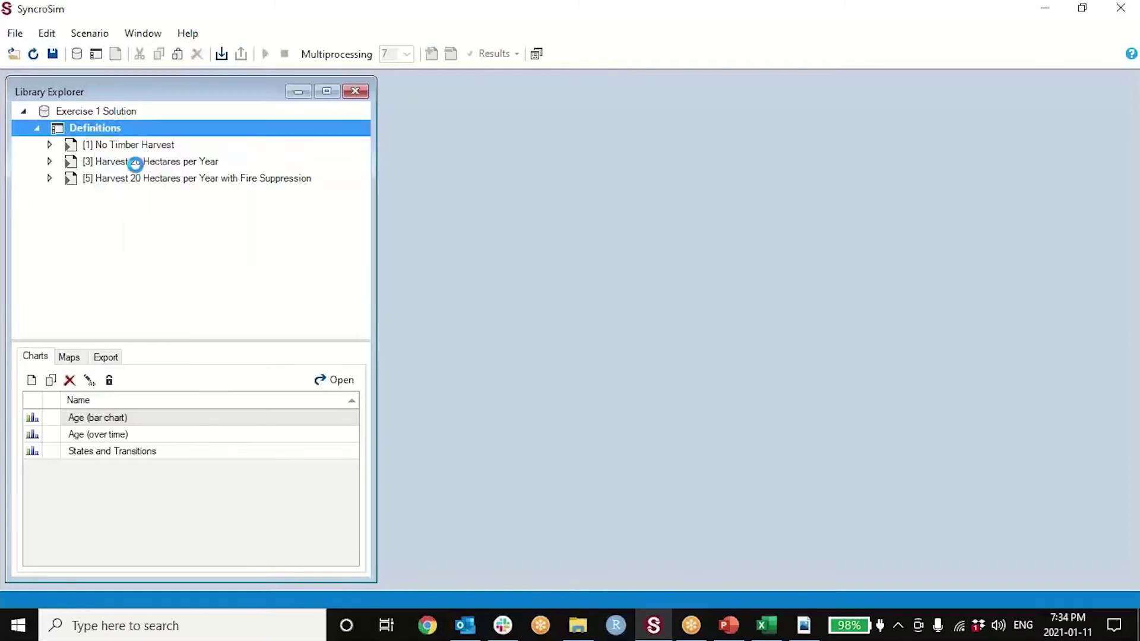
pyautogui.click(107, 200)
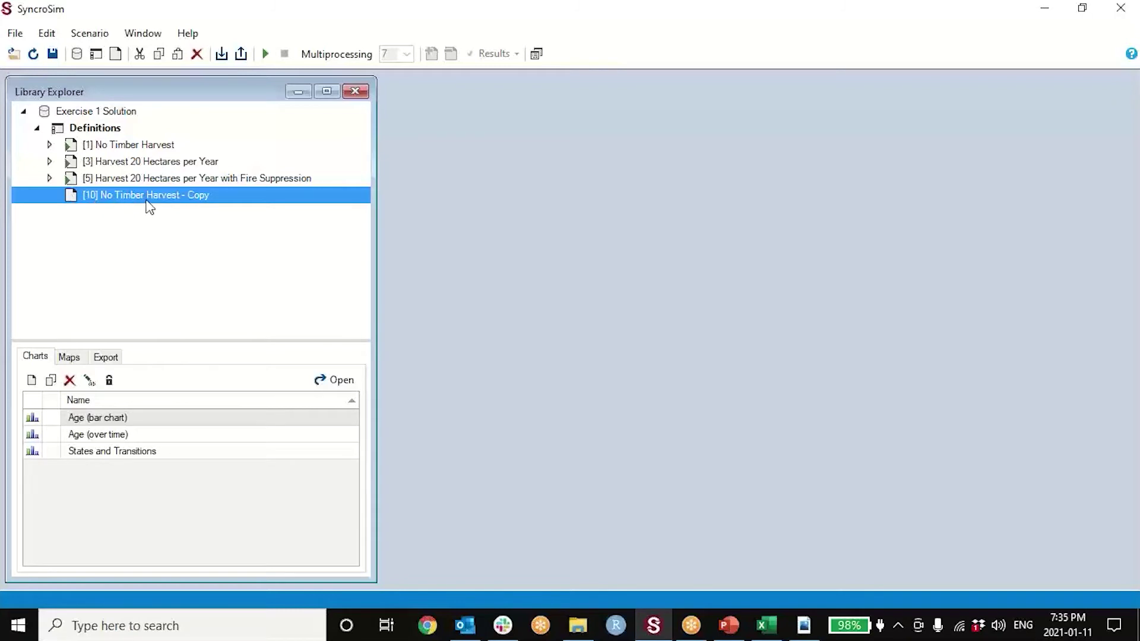
# Expand the results of the Harvest 20 Hectares per Year with Fire Suppression scenario and select its result scenario, widening the Library Explorer
pyautogui.click(49, 177)
pyautogui.click(48, 178)
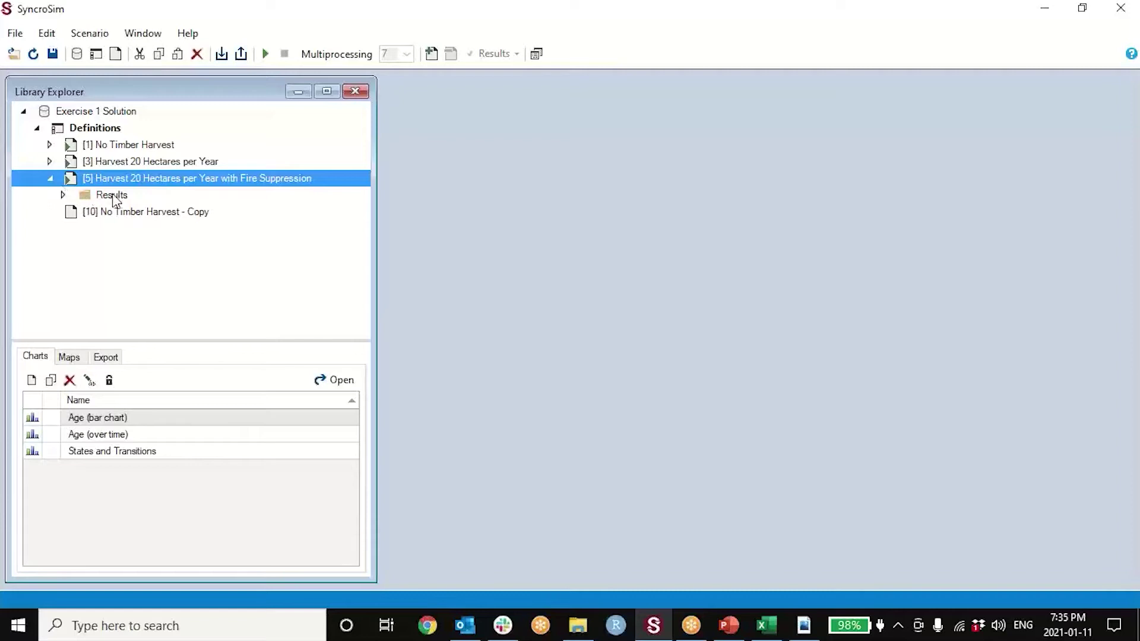
pyautogui.click(63, 195)
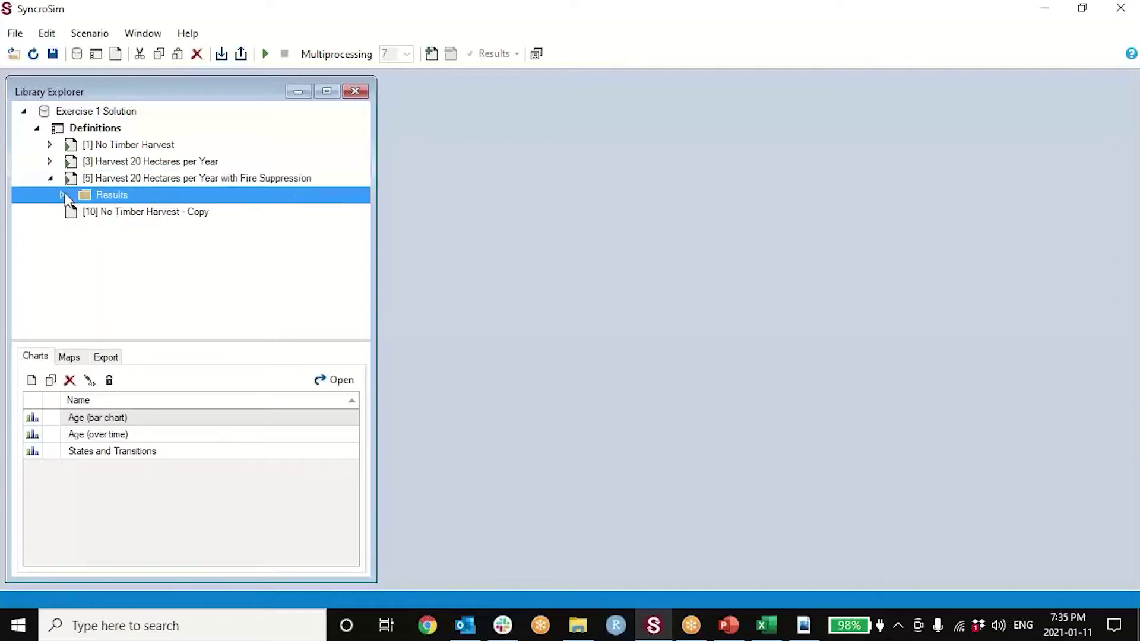
pyautogui.moveTo(376, 237); pyautogui.dragTo(521, 250)
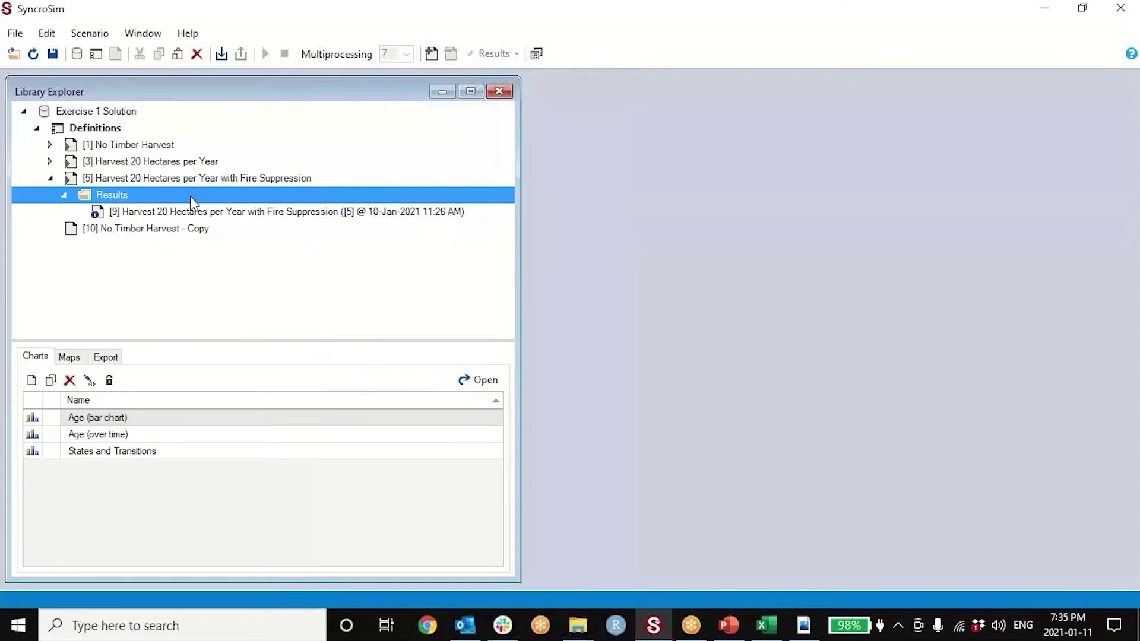
pyautogui.click(181, 212)
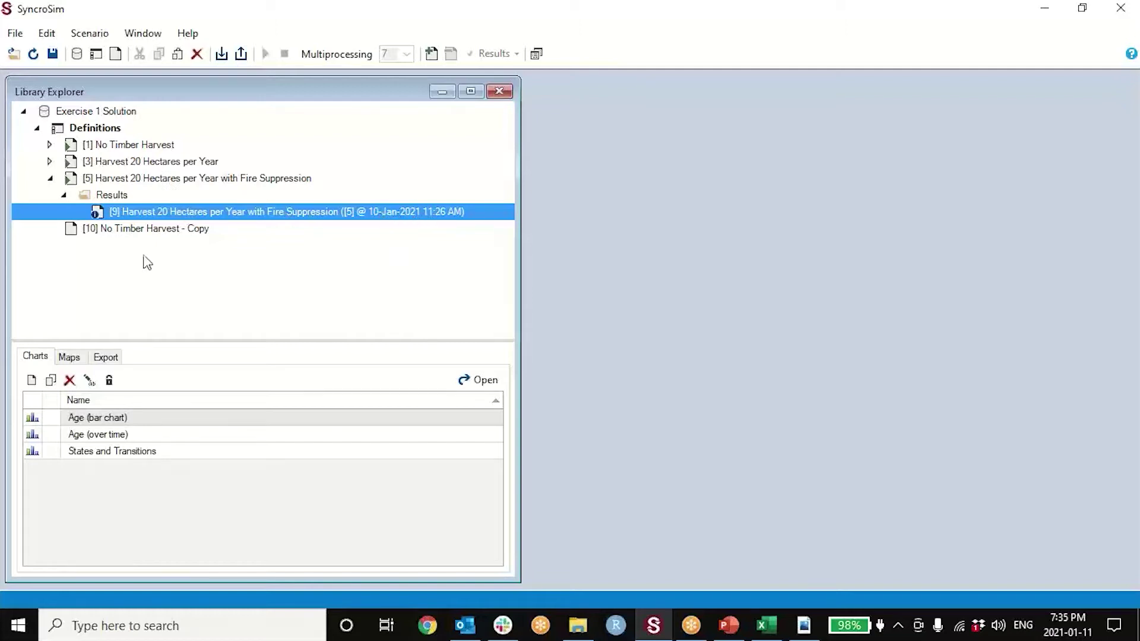
# Set the total iterations of the Harvest 20 Hectares per Year with Fire Suppression scenario to 1 and close its properties
pyautogui.click(156, 181)
pyautogui.rightClick(159, 184)
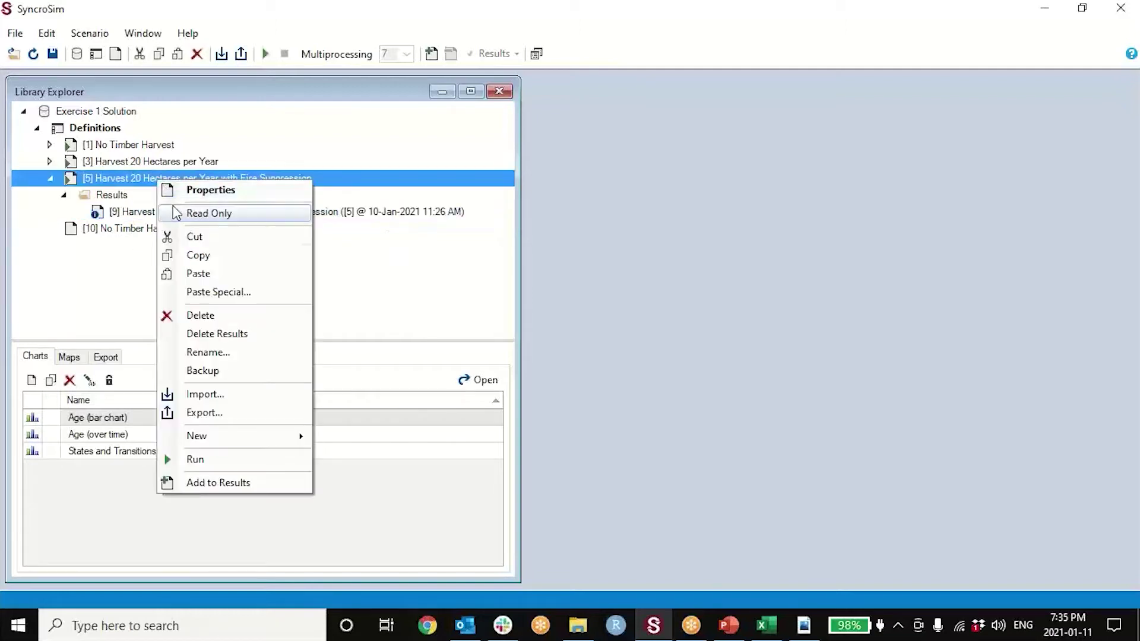
pyautogui.doubleClick(147, 180)
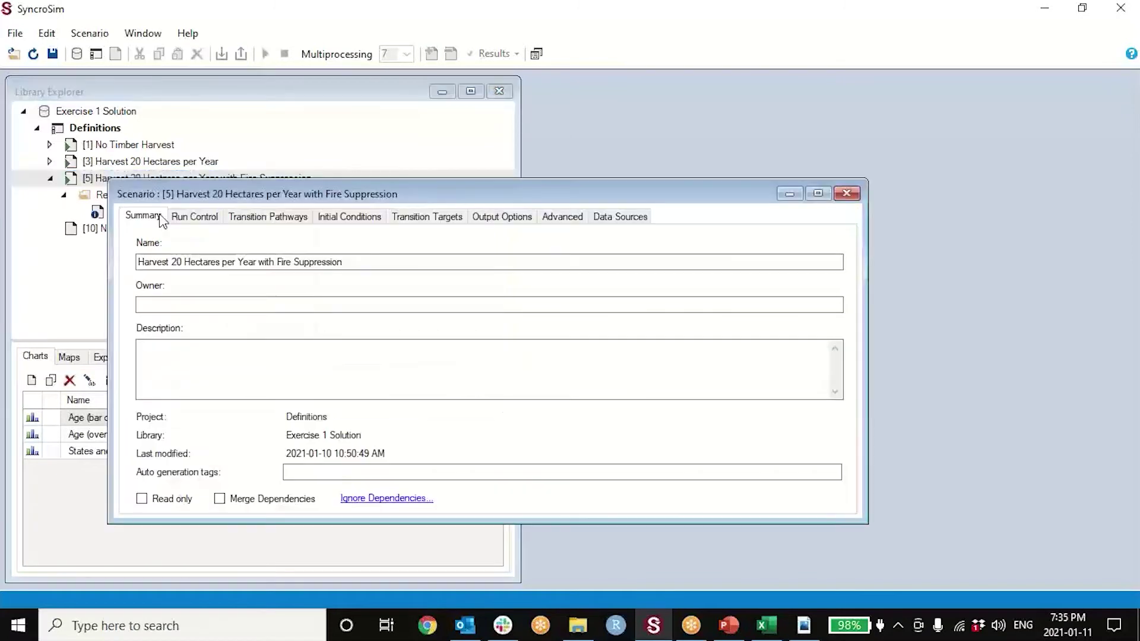
pyautogui.click(180, 217)
pyautogui.moveTo(360, 287); pyautogui.dragTo(404, 287)
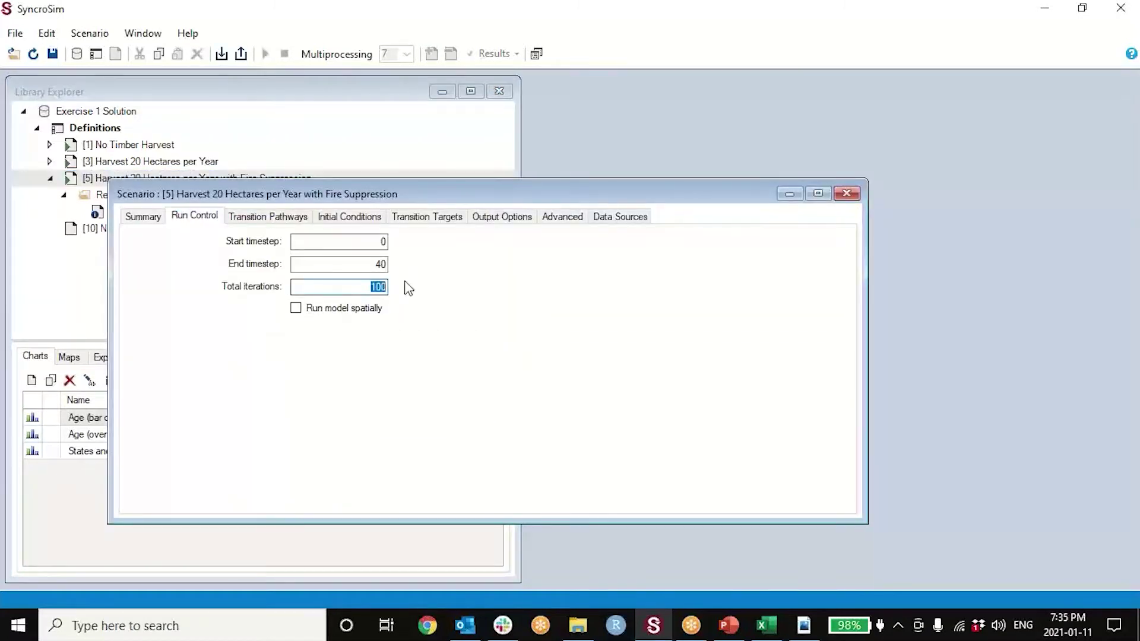
pyautogui.write('1')
pyautogui.click(845, 195)
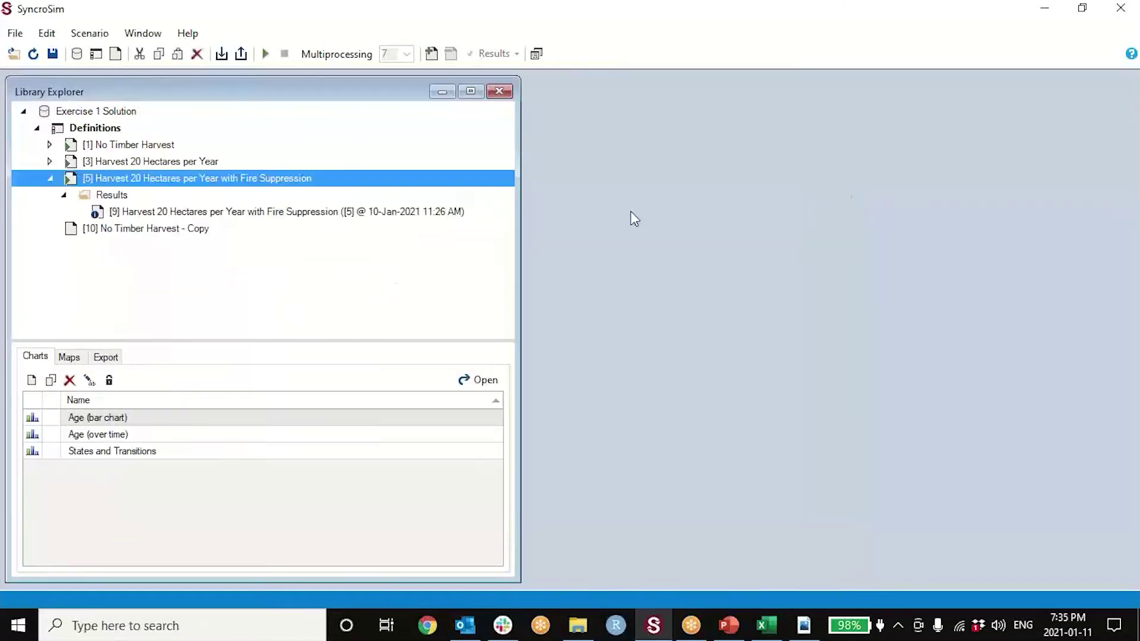
# Run the Harvest 20 Hectares per Year with Fire Suppression scenario, close the Run Monitor and widen the Library Explorer to fit the result names
pyautogui.click(265, 53)
pyautogui.click(638, 362)
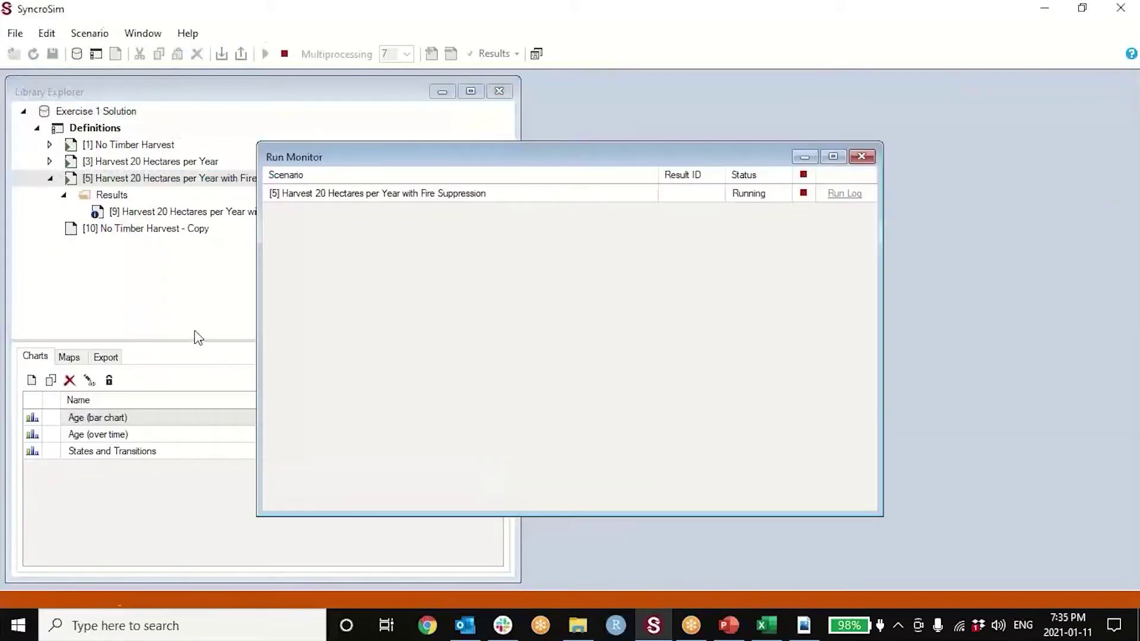
pyautogui.click(862, 156)
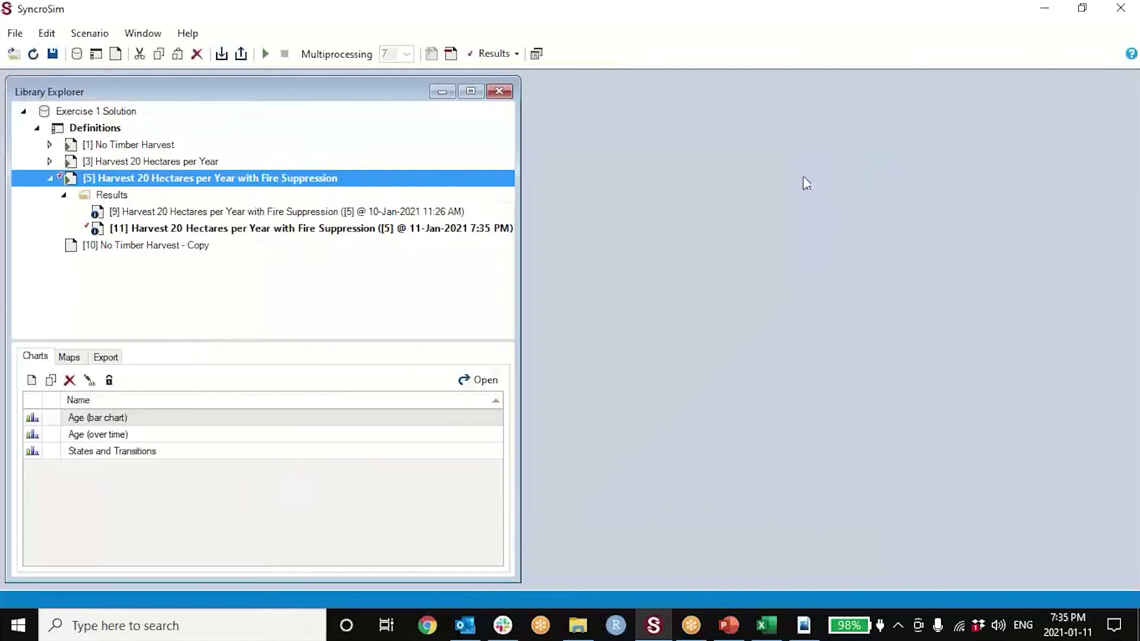
pyautogui.moveTo(518, 227); pyautogui.dragTo(555, 228)
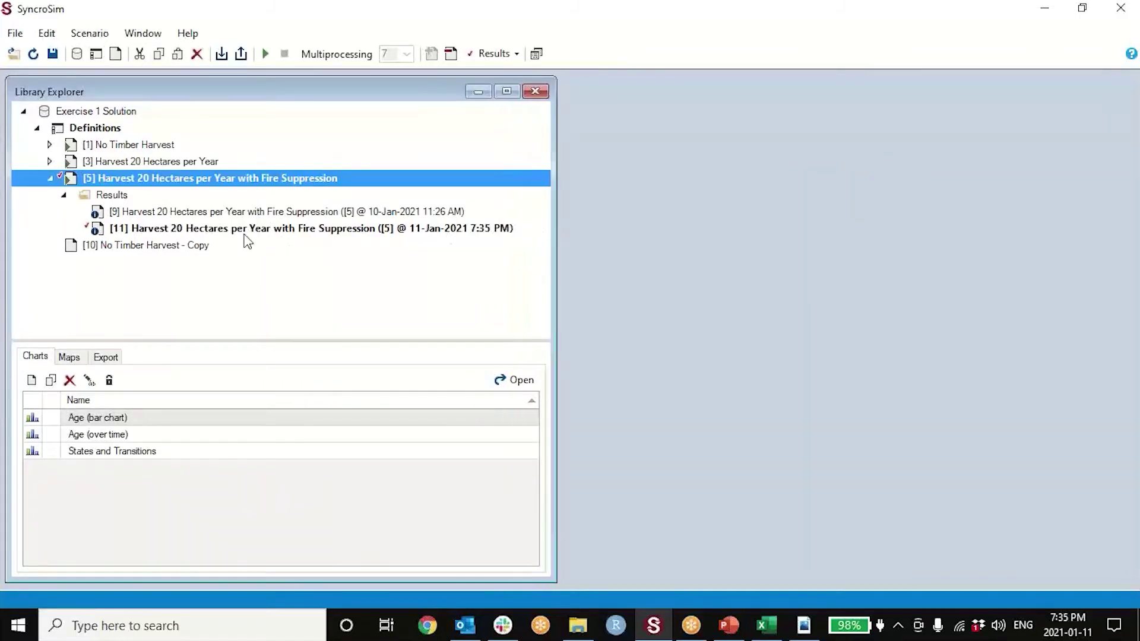
# Check the run control settings of the 10-Jan-2021 fire suppression result scenario and close its properties
pyautogui.click(155, 232)
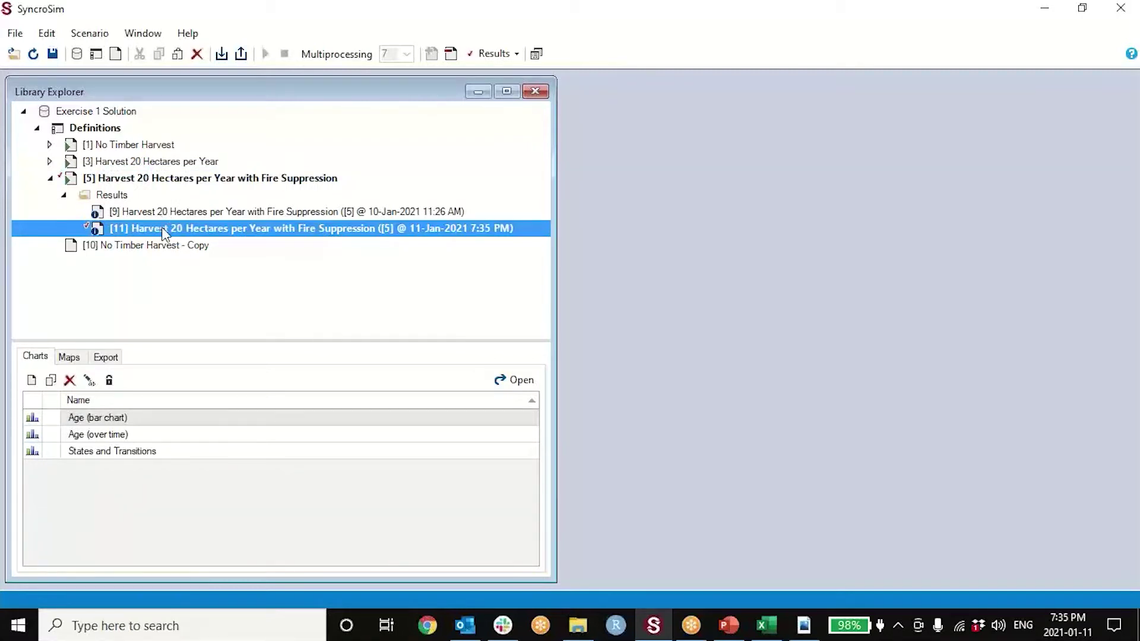
pyautogui.doubleClick(169, 212)
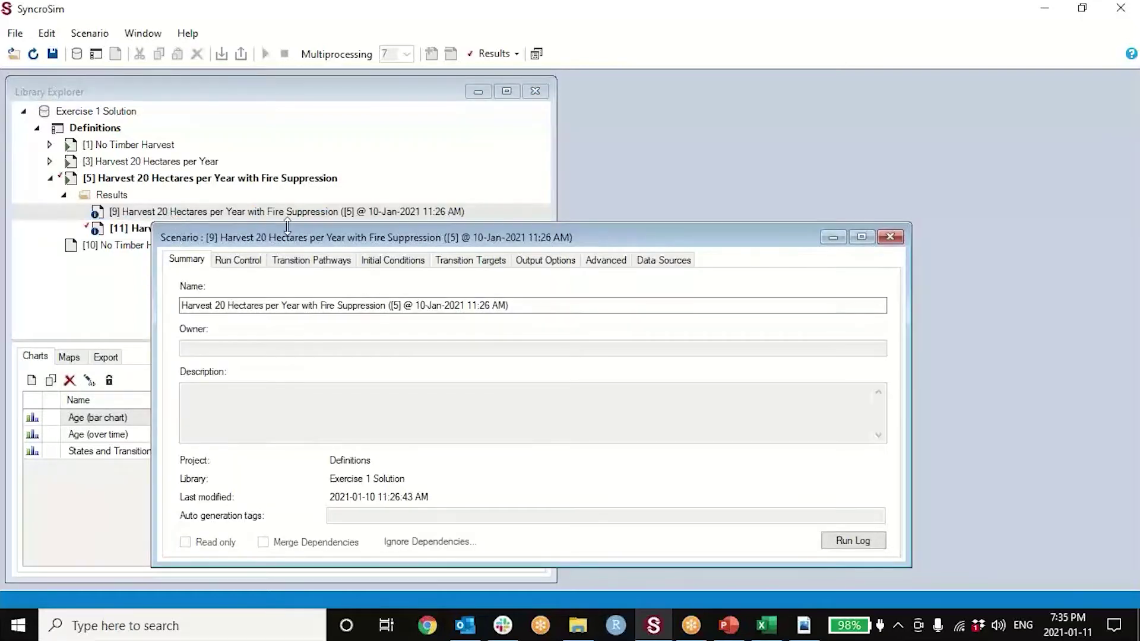
pyautogui.moveTo(288, 225); pyautogui.dragTo(471, 123)
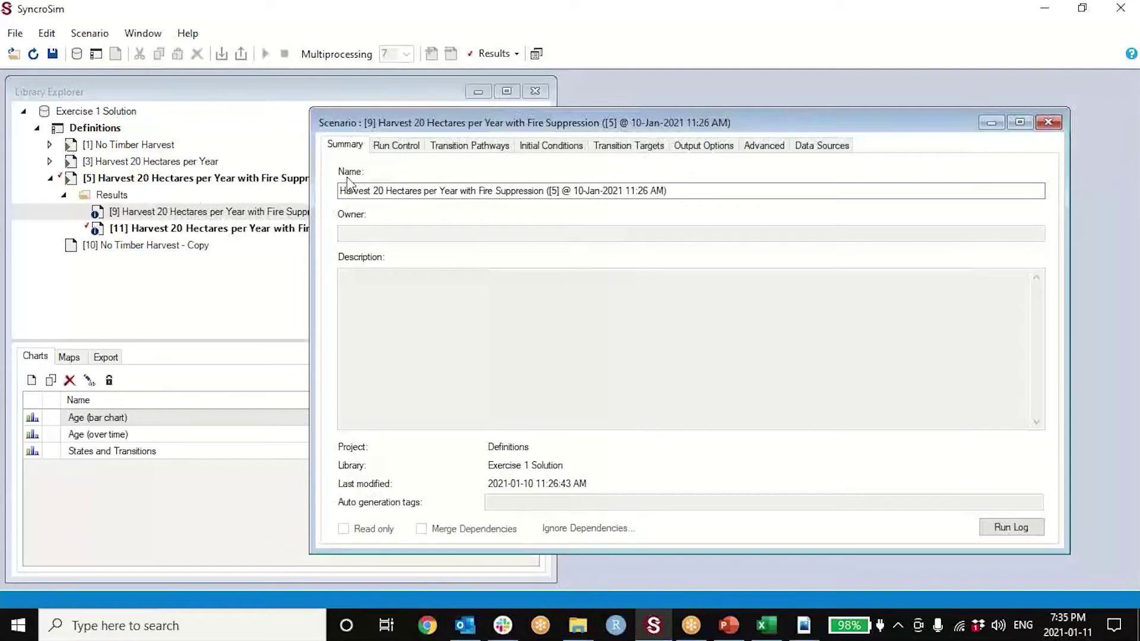
pyautogui.click(394, 153)
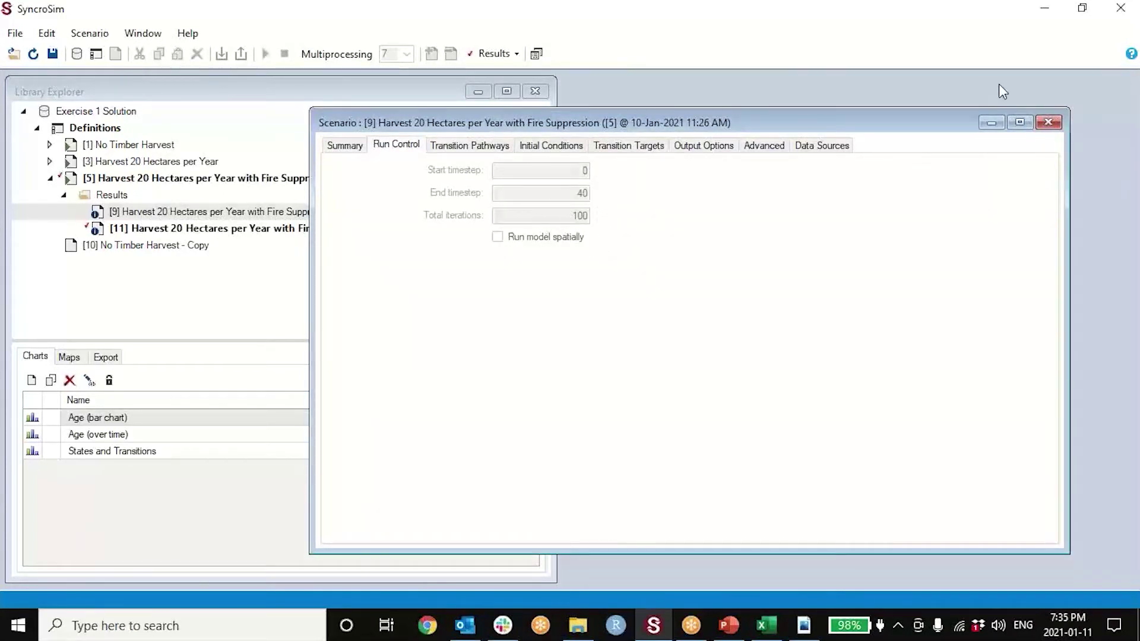
pyautogui.click(1049, 123)
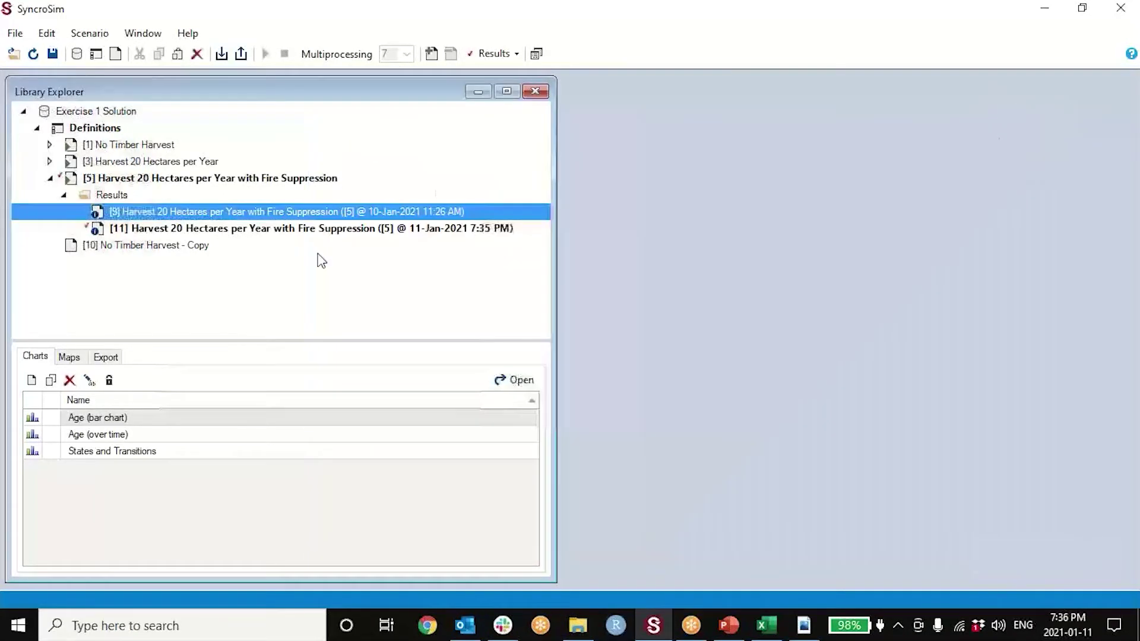
# Check the run control settings of the 11-Jan-2021 fire suppression result scenario and close its properties
pyautogui.doubleClick(247, 232)
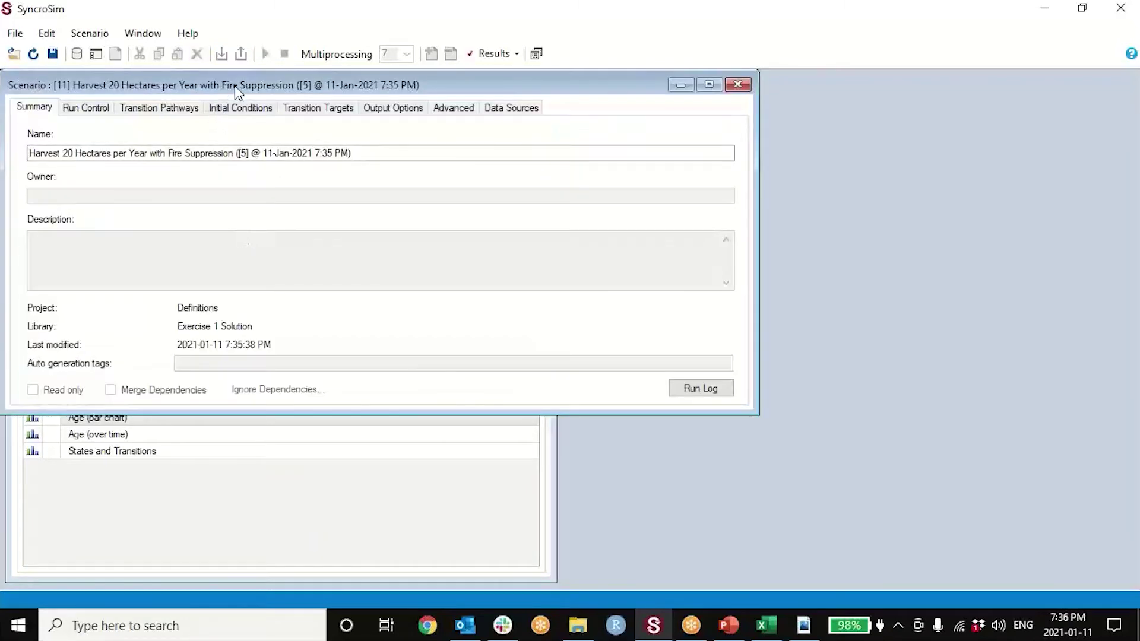
pyautogui.moveTo(236, 92); pyautogui.dragTo(448, 142)
pyautogui.click(297, 156)
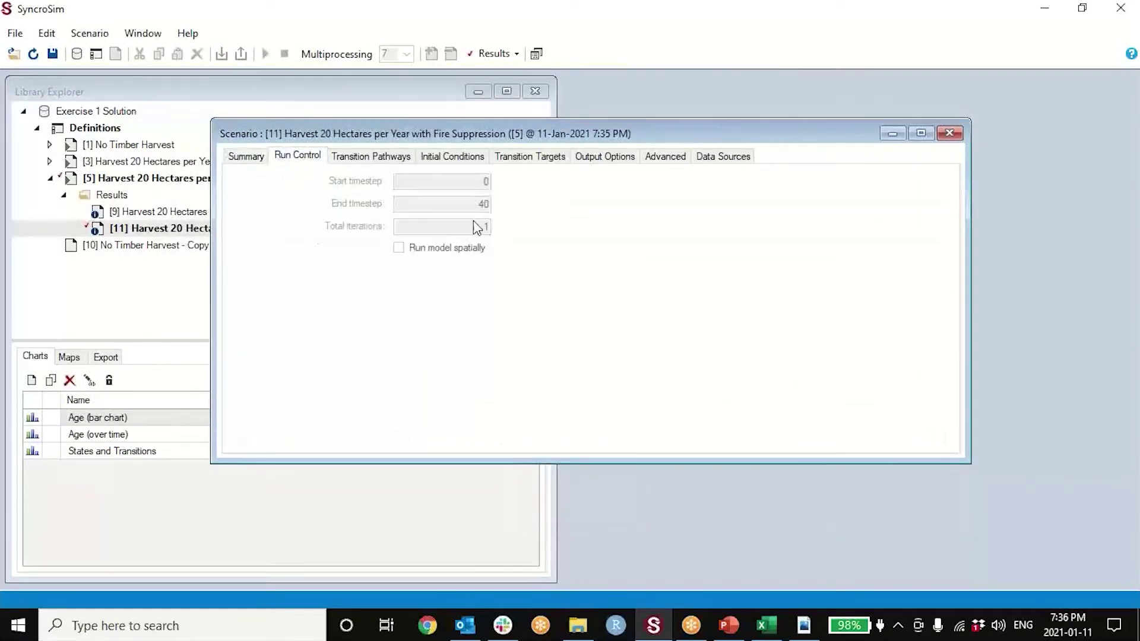
pyautogui.click(950, 134)
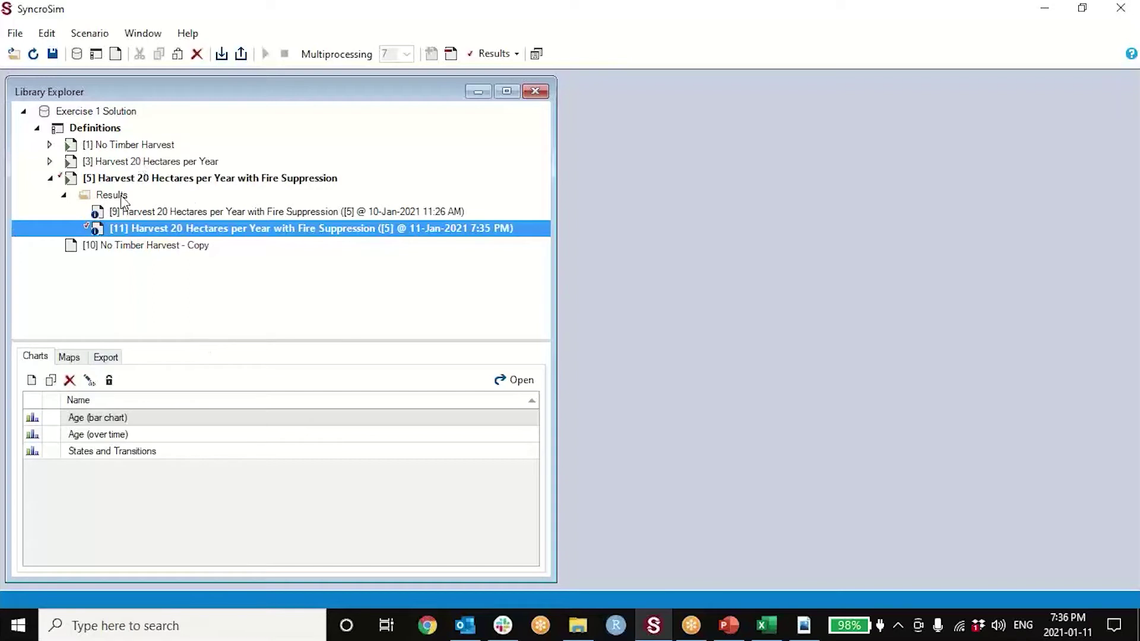
# Collapse the fire suppression scenario and open the Definitions project's properties at its strata
pyautogui.click(50, 178)
pyautogui.doubleClick(92, 128)
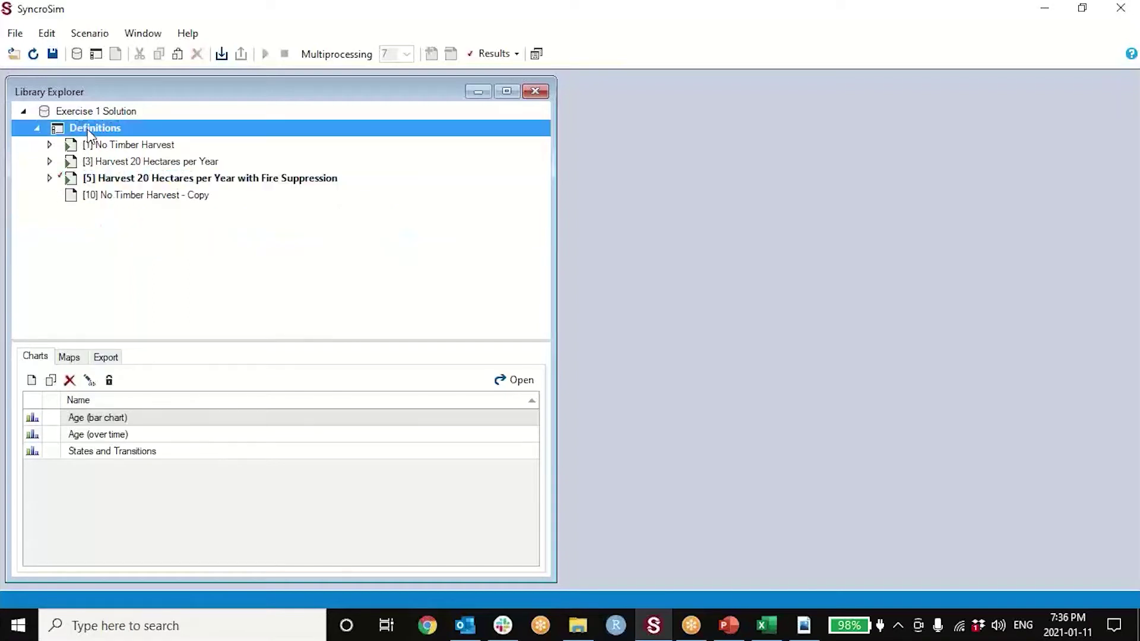
pyautogui.moveTo(212, 101); pyautogui.dragTo(423, 117)
pyautogui.click(304, 145)
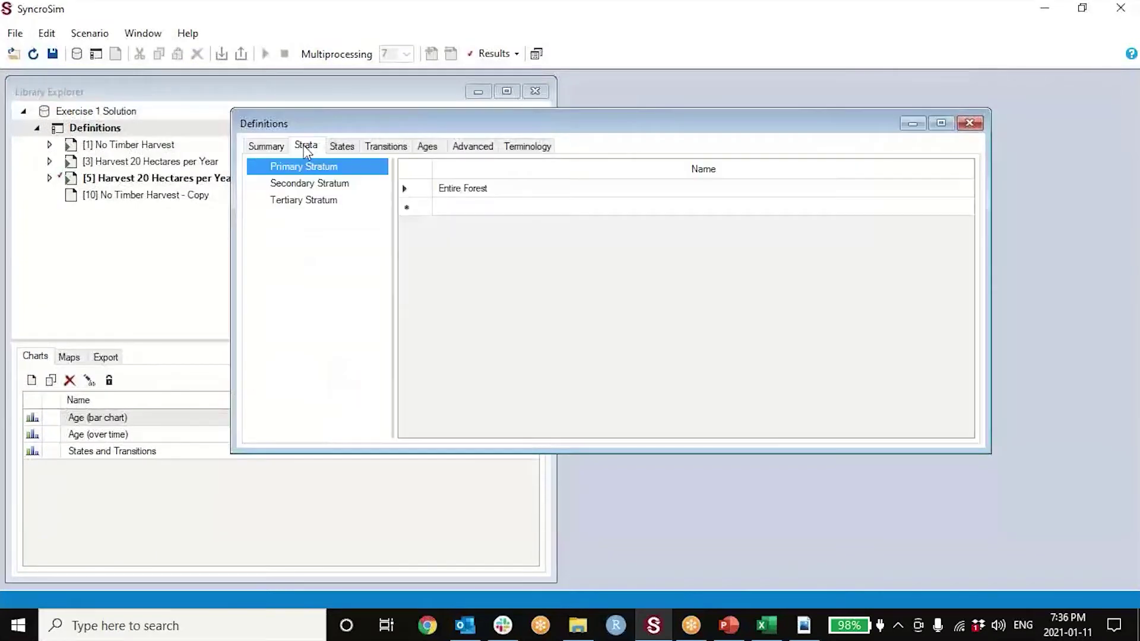
# Review the forest types and state classes in the Definitions project's states
pyautogui.click(343, 147)
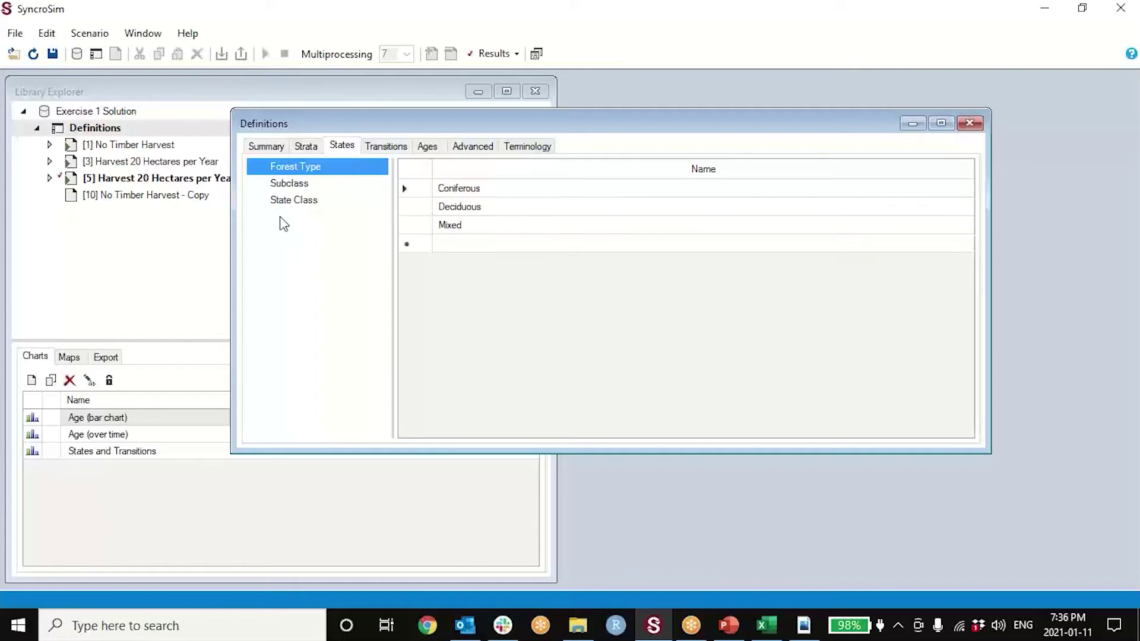
pyautogui.click(308, 201)
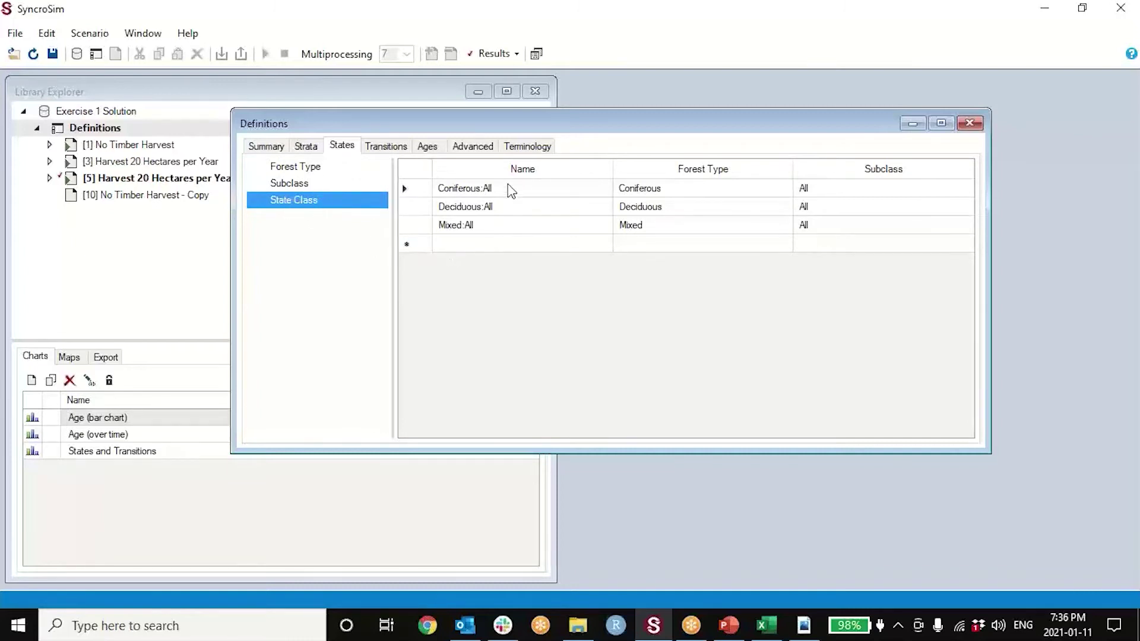
pyautogui.moveTo(406, 191); pyautogui.dragTo(407, 226)
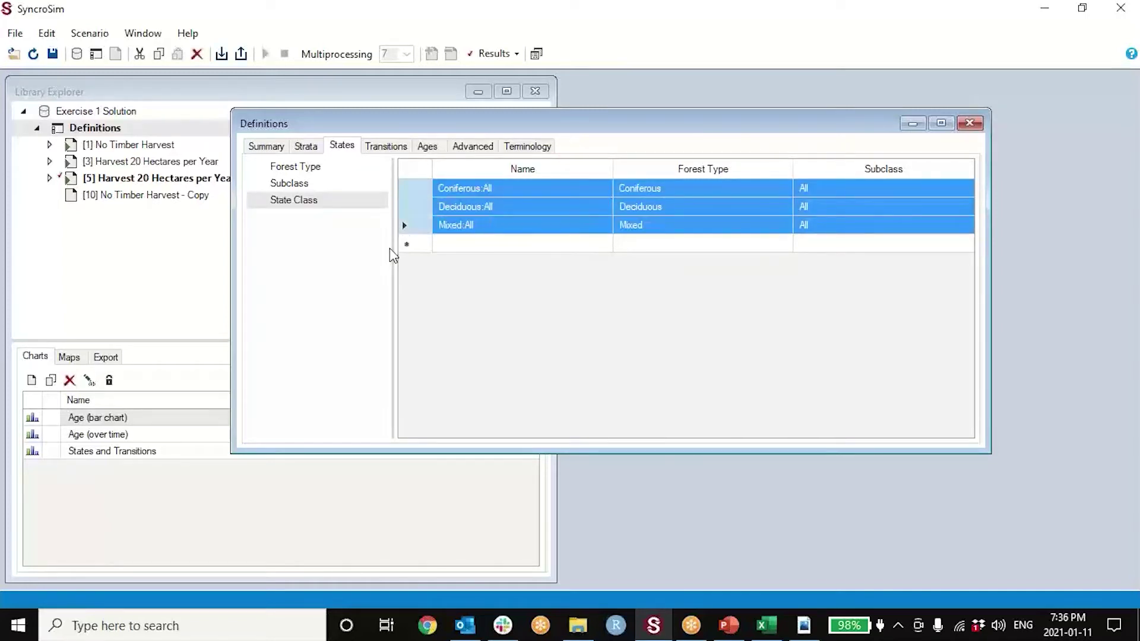
pyautogui.click(304, 170)
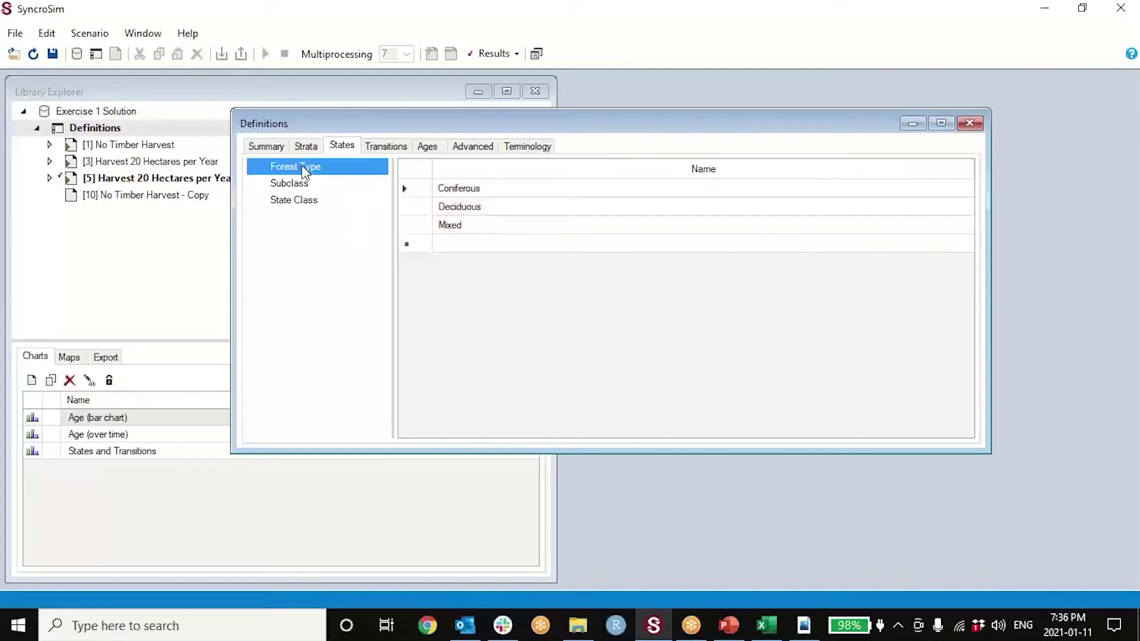
pyautogui.click(298, 201)
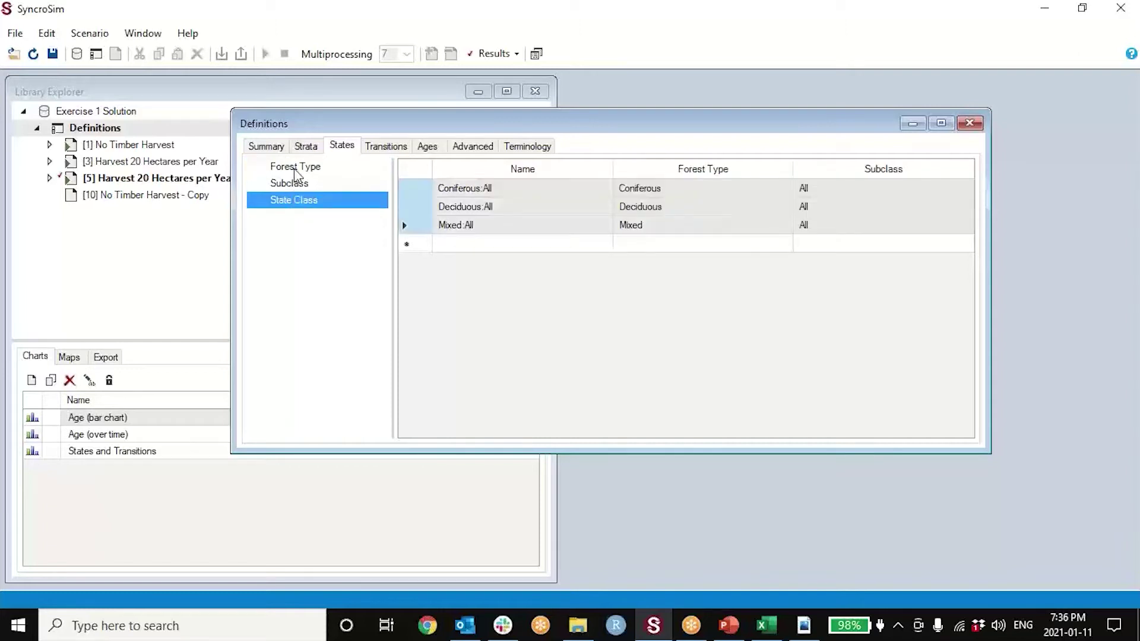
# Compare the project's forest type list with its terminology labels and return to the states
pyautogui.click(296, 172)
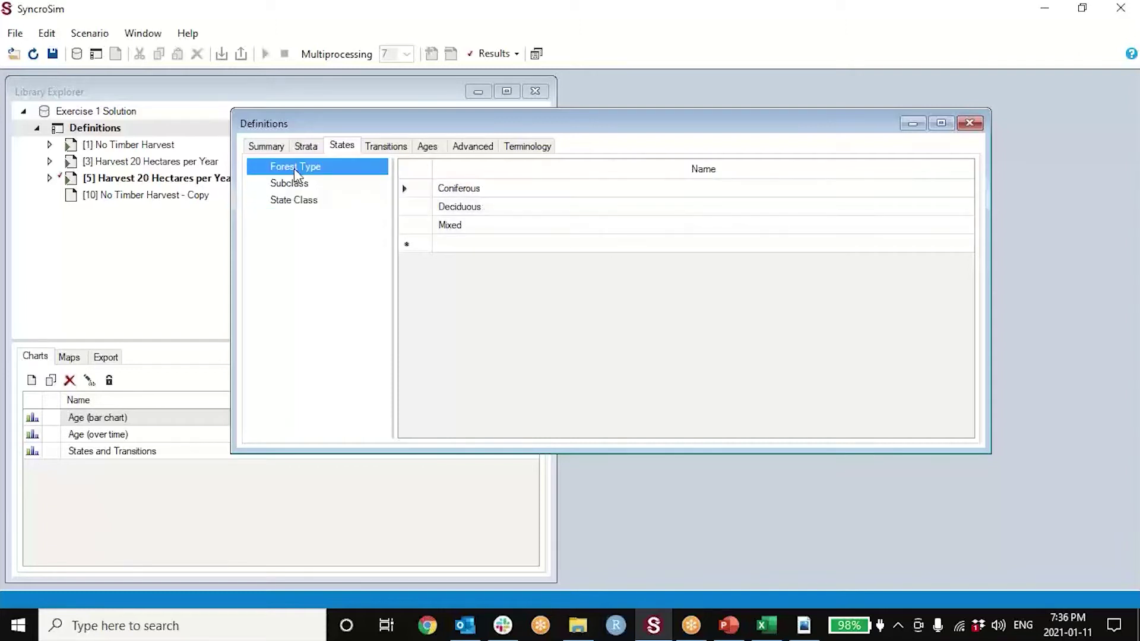
pyautogui.click(541, 149)
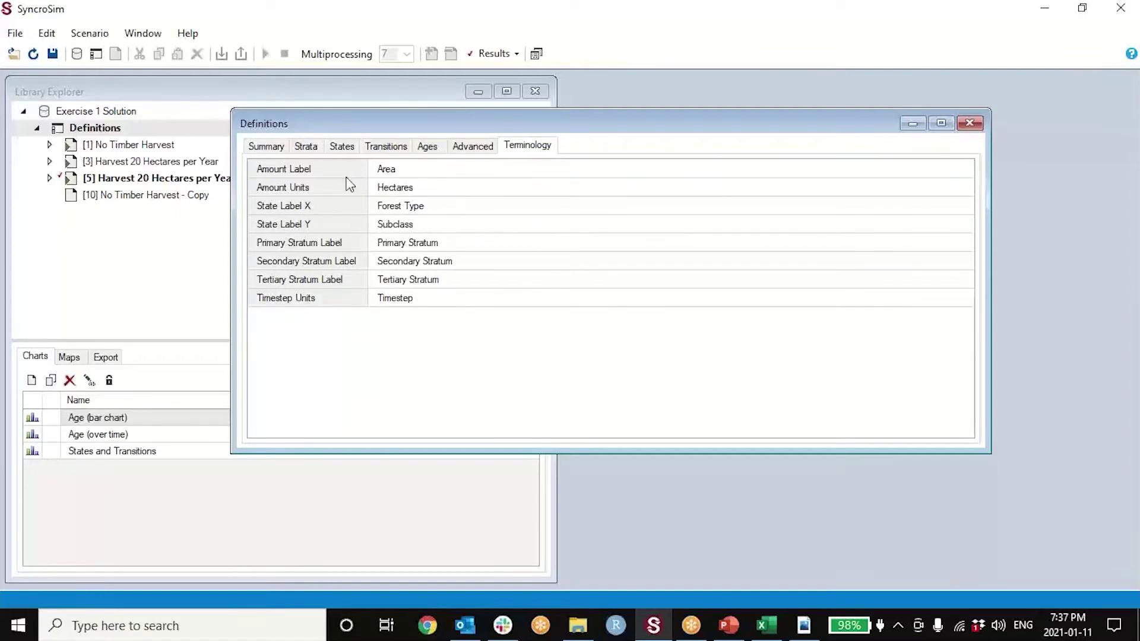
pyautogui.click(339, 148)
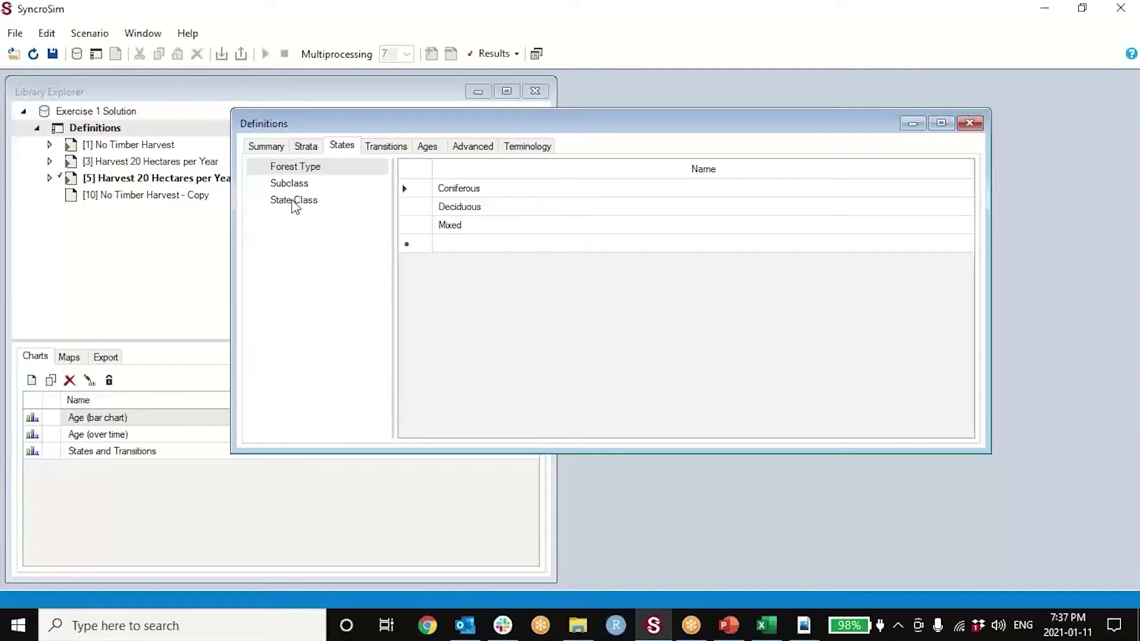
# View the transition pathways diagram of the Harvest 20 Hectares per Year with Fire Suppression scenario in a taller window and close its properties
pyautogui.doubleClick(139, 177)
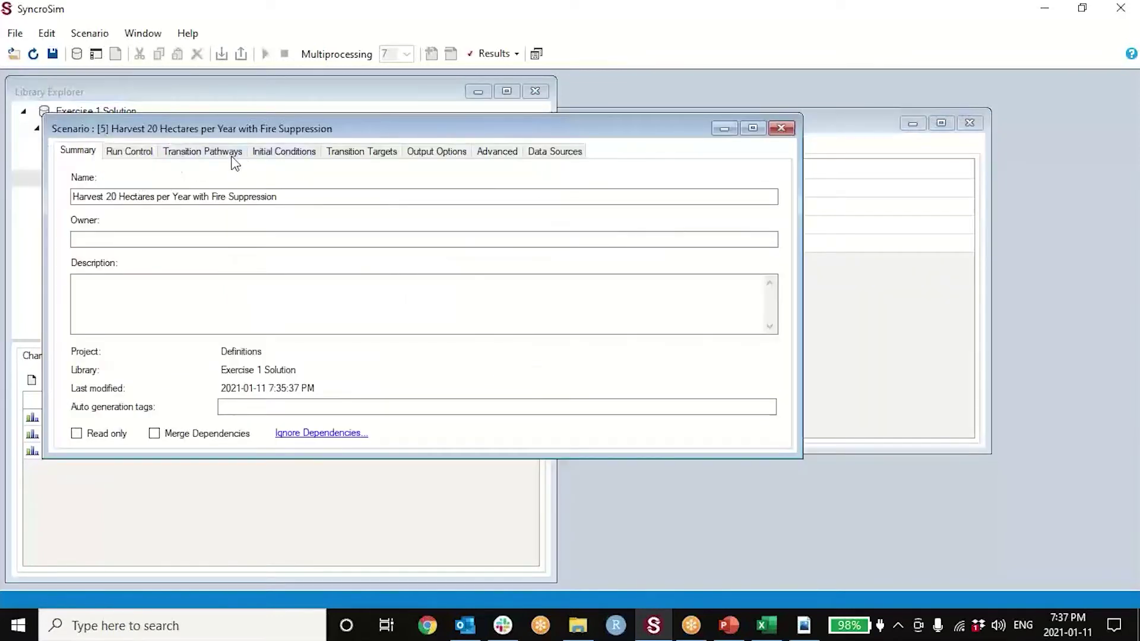
pyautogui.click(225, 149)
pyautogui.moveTo(201, 460); pyautogui.dragTo(190, 574)
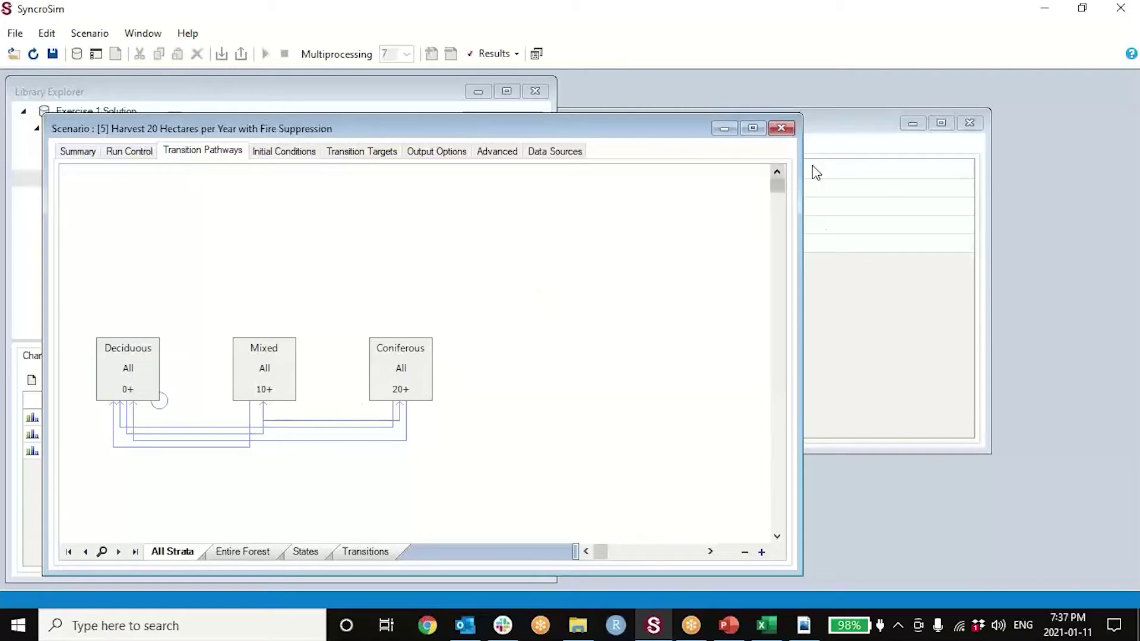
pyautogui.click(782, 129)
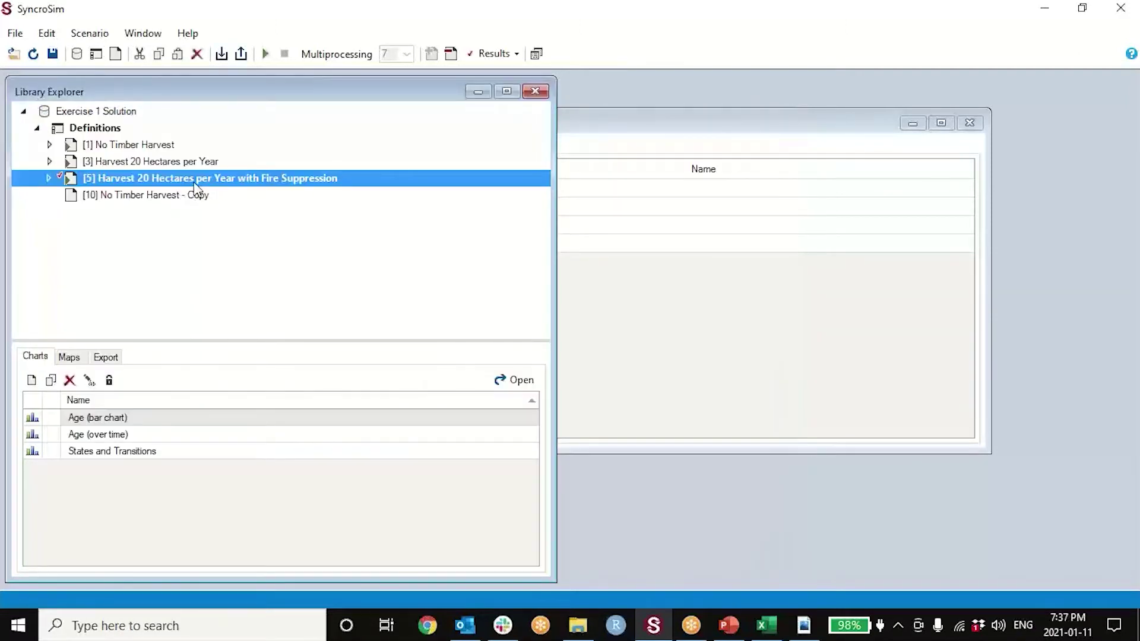
# Reopen the fire suppression scenario's properties beside the scenario list and close the Definitions project's properties
pyautogui.doubleClick(196, 179)
pyautogui.moveTo(224, 145); pyautogui.dragTo(376, 101)
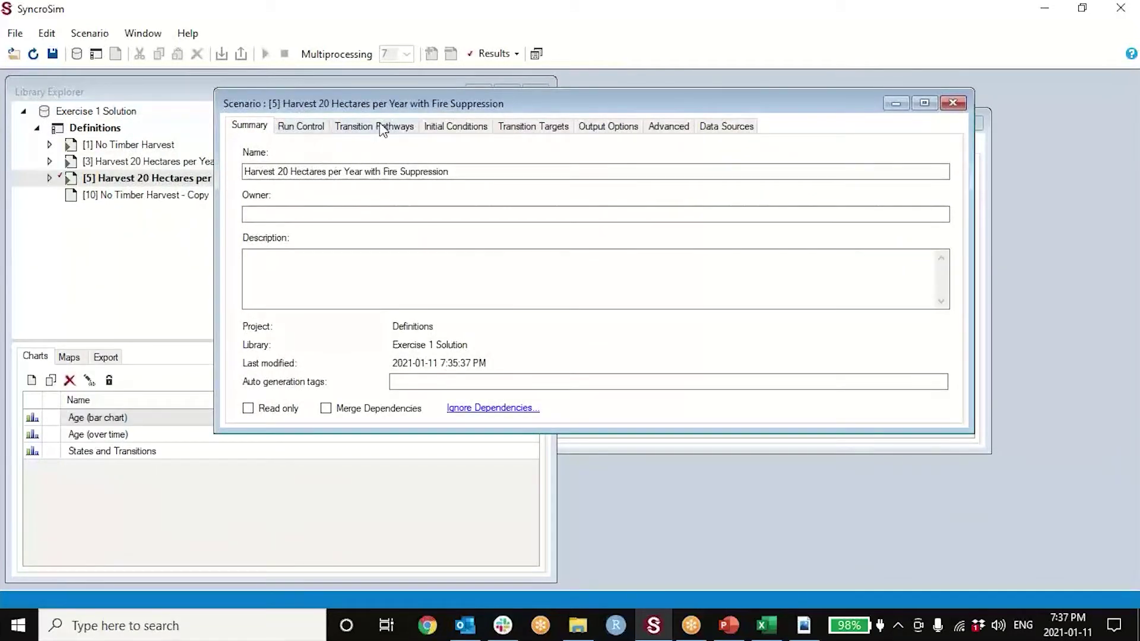
pyautogui.doubleClick(122, 128)
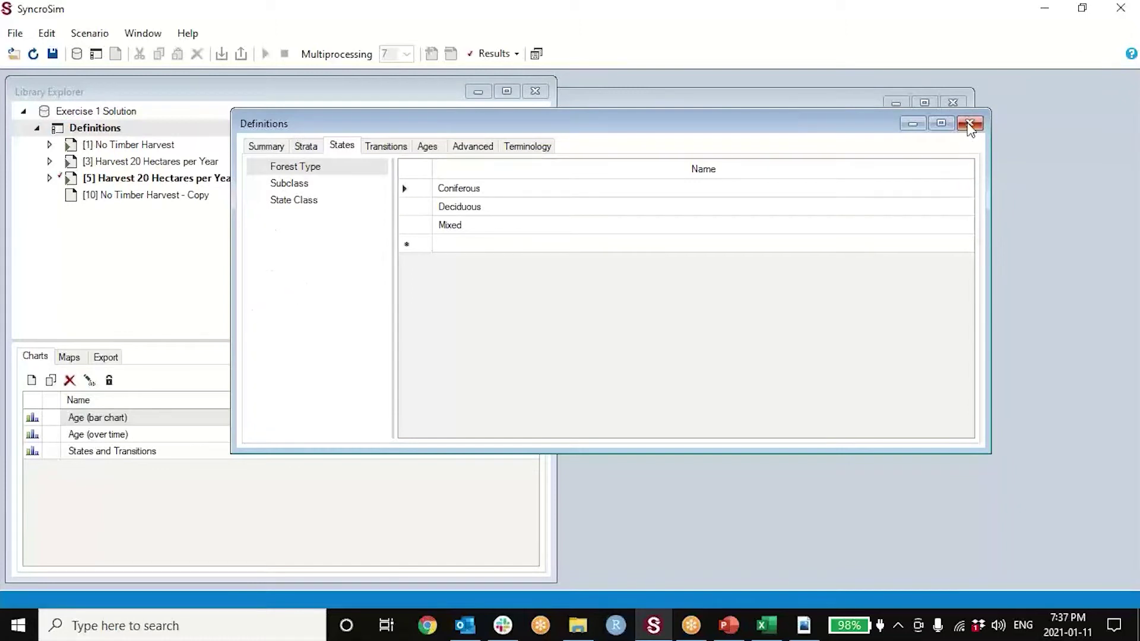
pyautogui.click(969, 124)
# Bring the fire suppression scenario's properties forward and show its transition pathways diagram in a taller window
pyautogui.moveTo(466, 637)
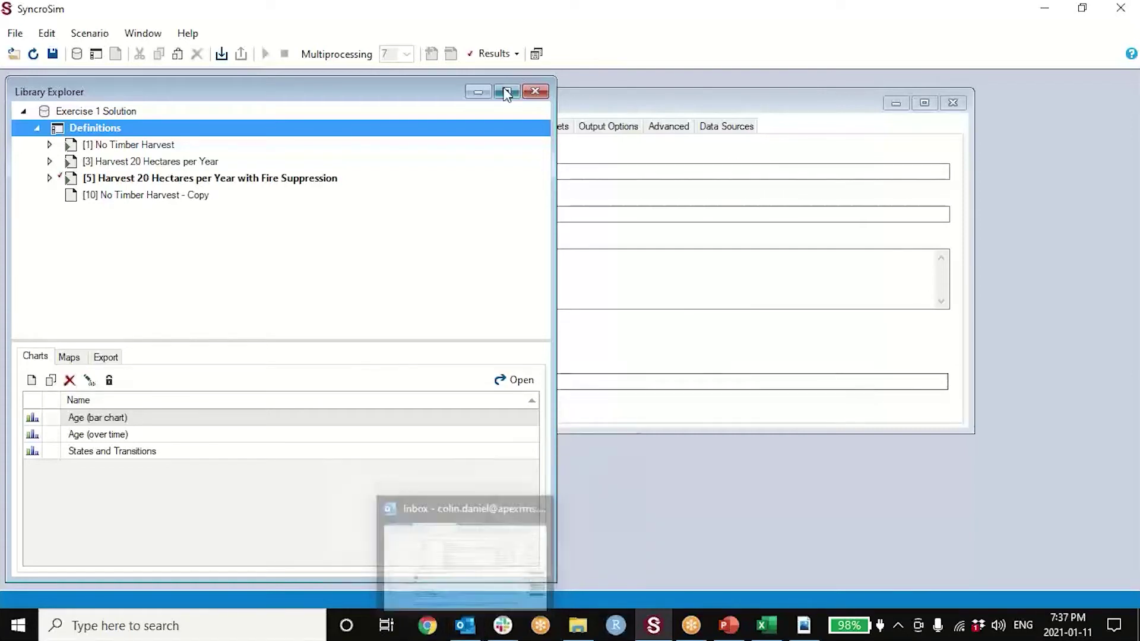
pyautogui.click(600, 109)
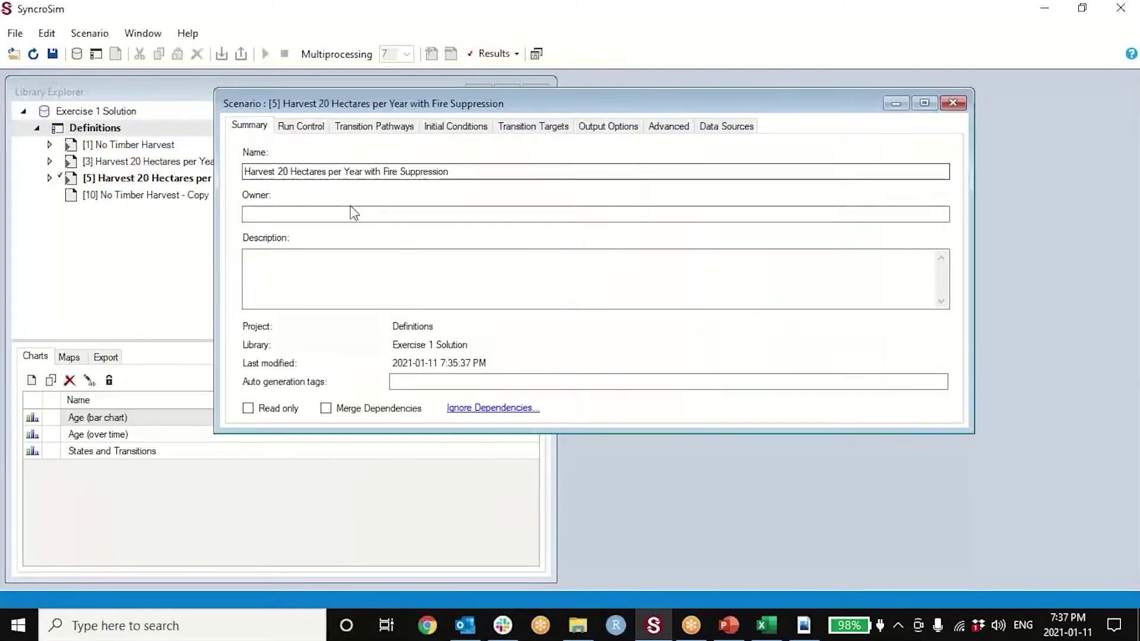
pyautogui.click(374, 125)
pyautogui.moveTo(407, 435); pyautogui.dragTo(383, 578)
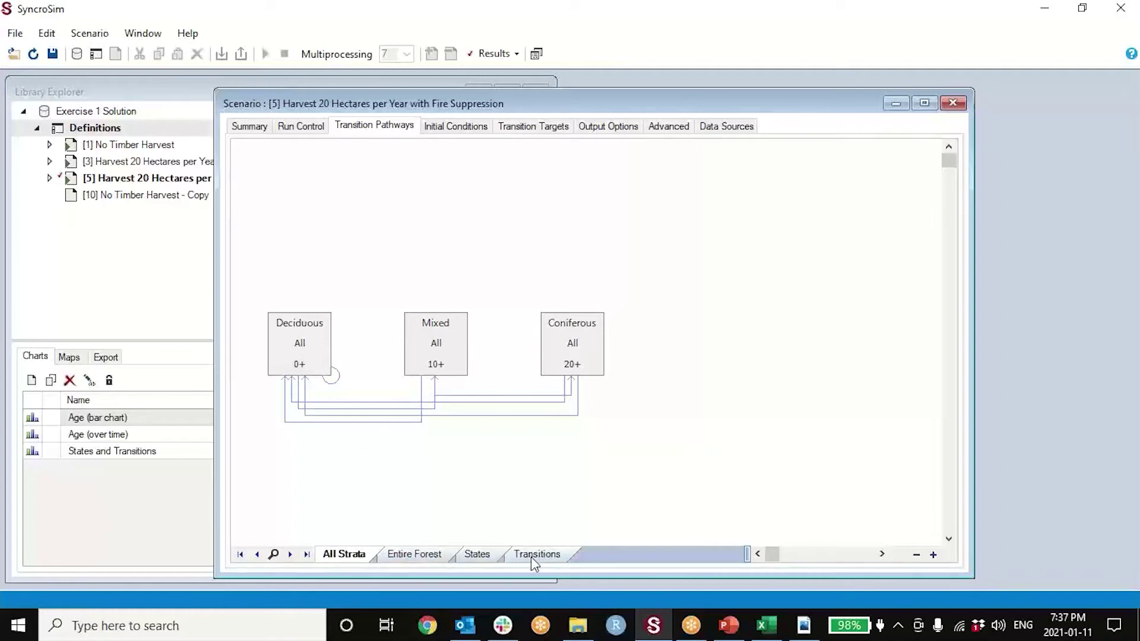
# Inspect the probabilistic transitions of the Deciduous state class and close its details
pyautogui.click(319, 350)
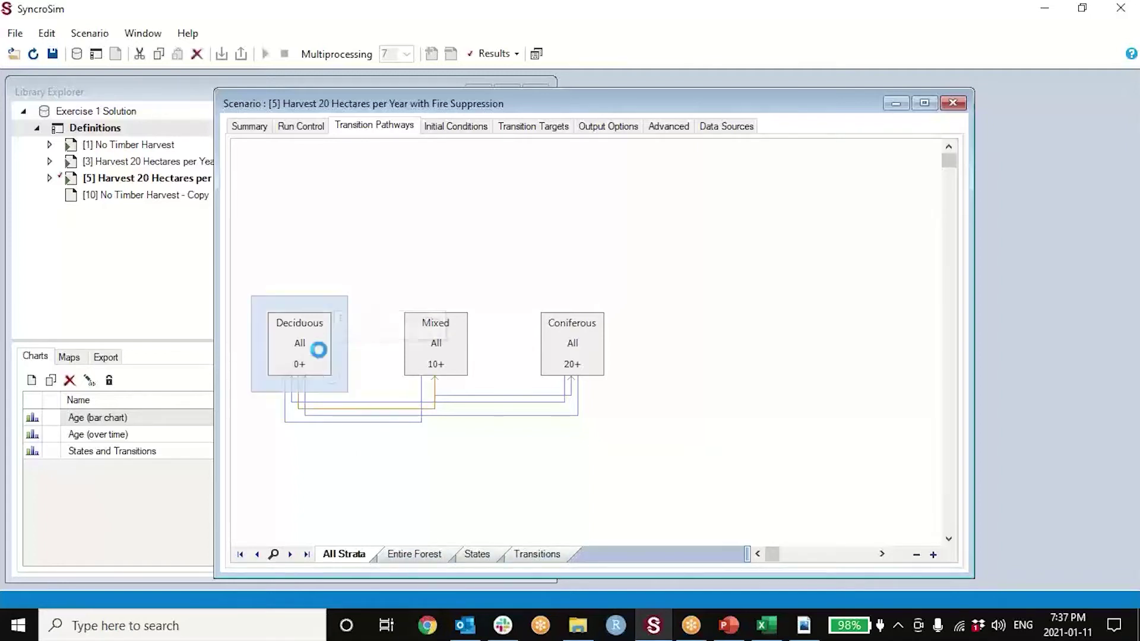
pyautogui.moveTo(298, 176); pyautogui.dragTo(666, 189)
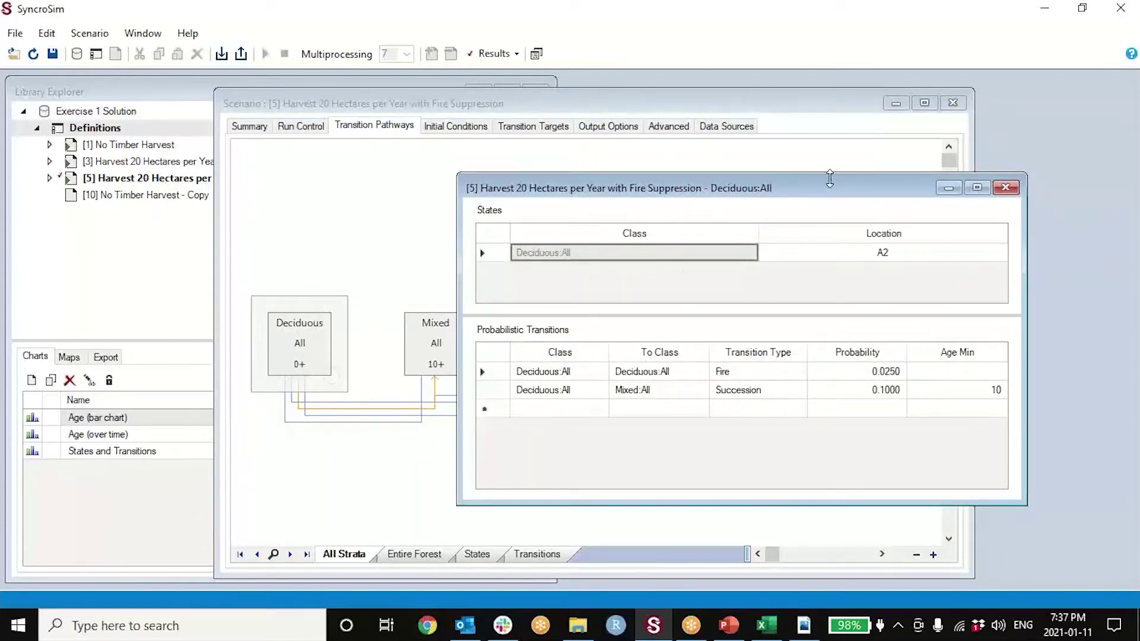
pyautogui.click(1005, 187)
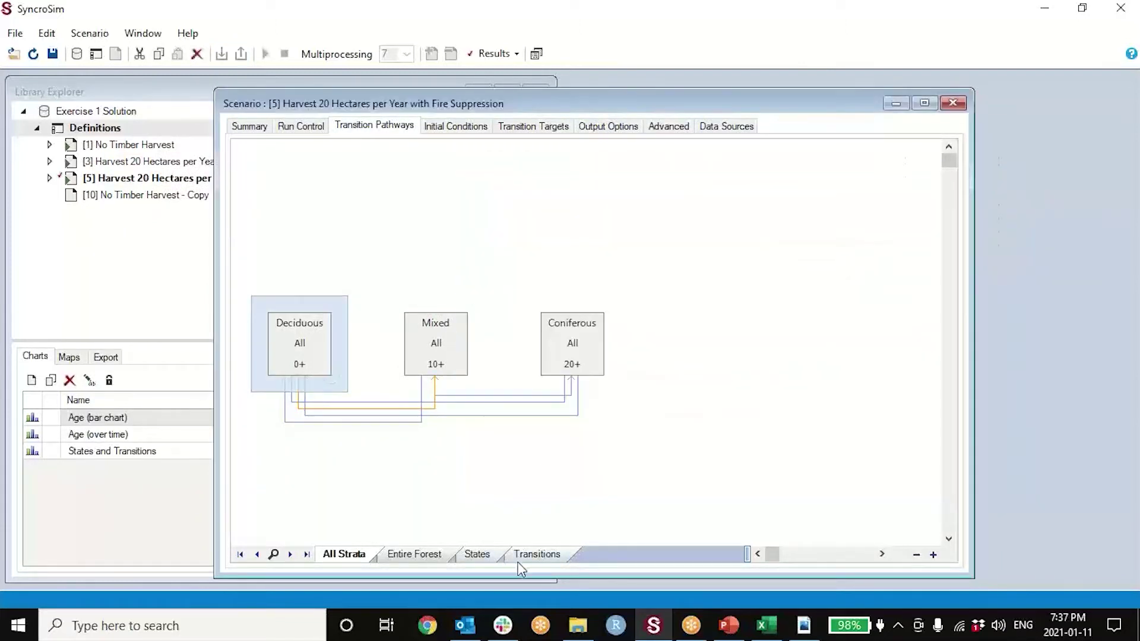
# Show all pathway transitions as a table and look through its optional columns without adding any
pyautogui.click(536, 555)
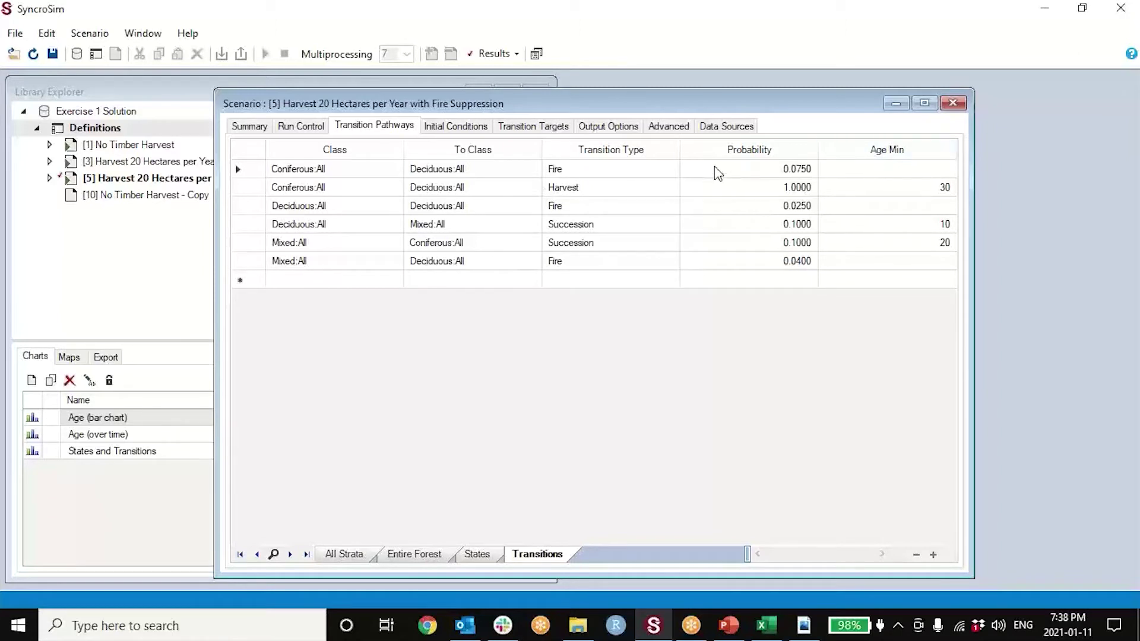
pyautogui.rightClick(729, 159)
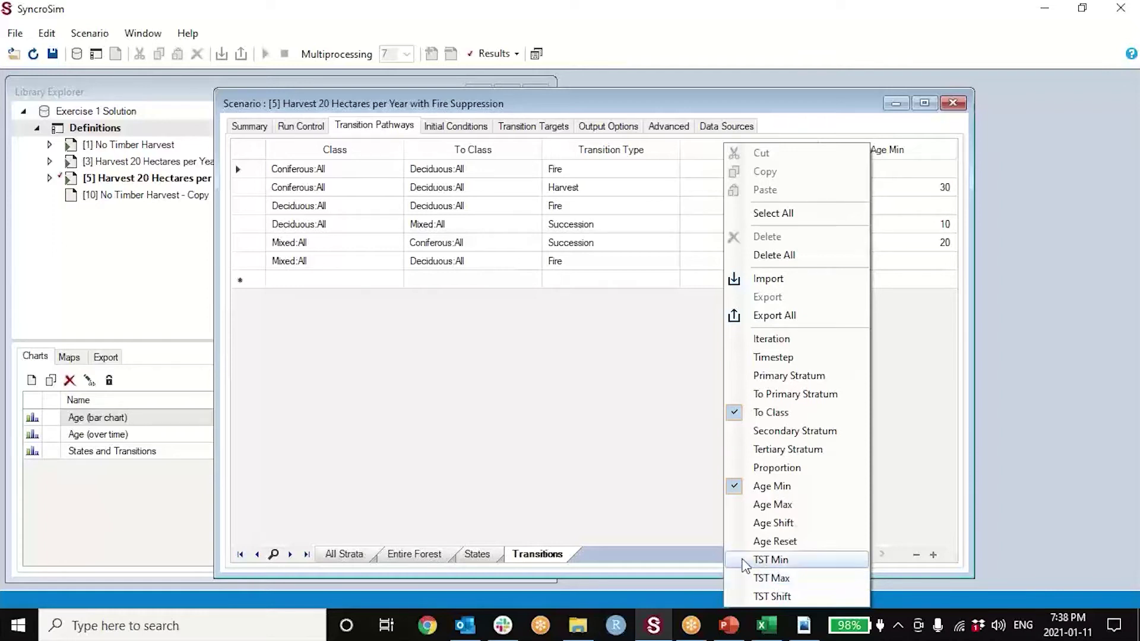
pyautogui.click(589, 447)
# Add the Timestep and Primary Stratum columns to the scenario's transition targets and look over the other optional columns
pyautogui.click(530, 123)
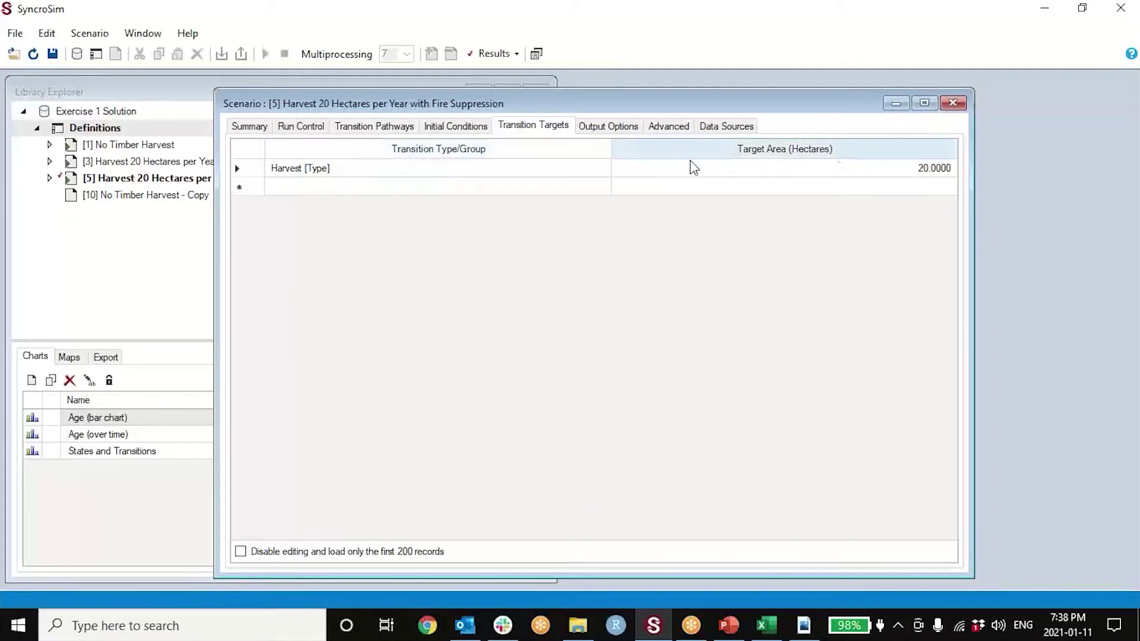
pyautogui.rightClick(633, 148)
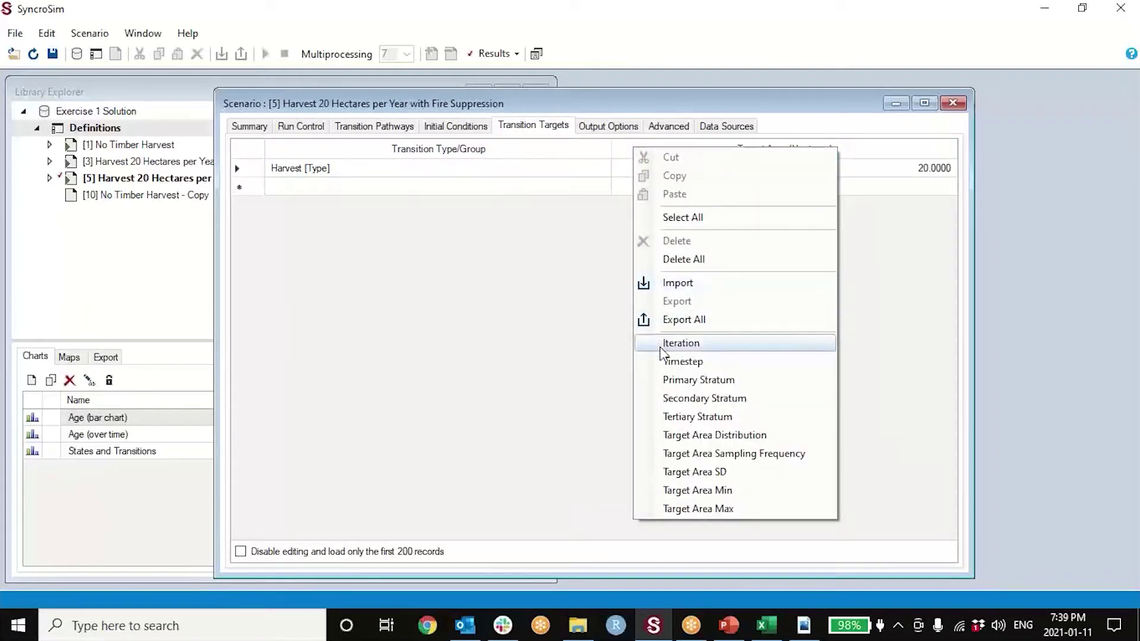
pyautogui.click(668, 362)
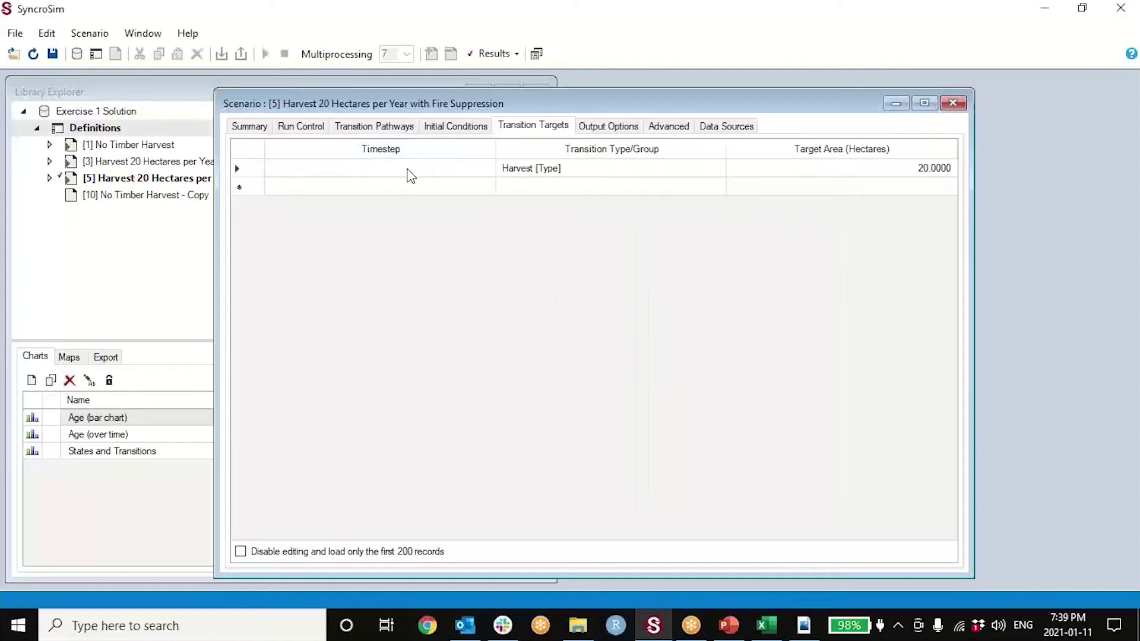
pyautogui.rightClick(605, 148)
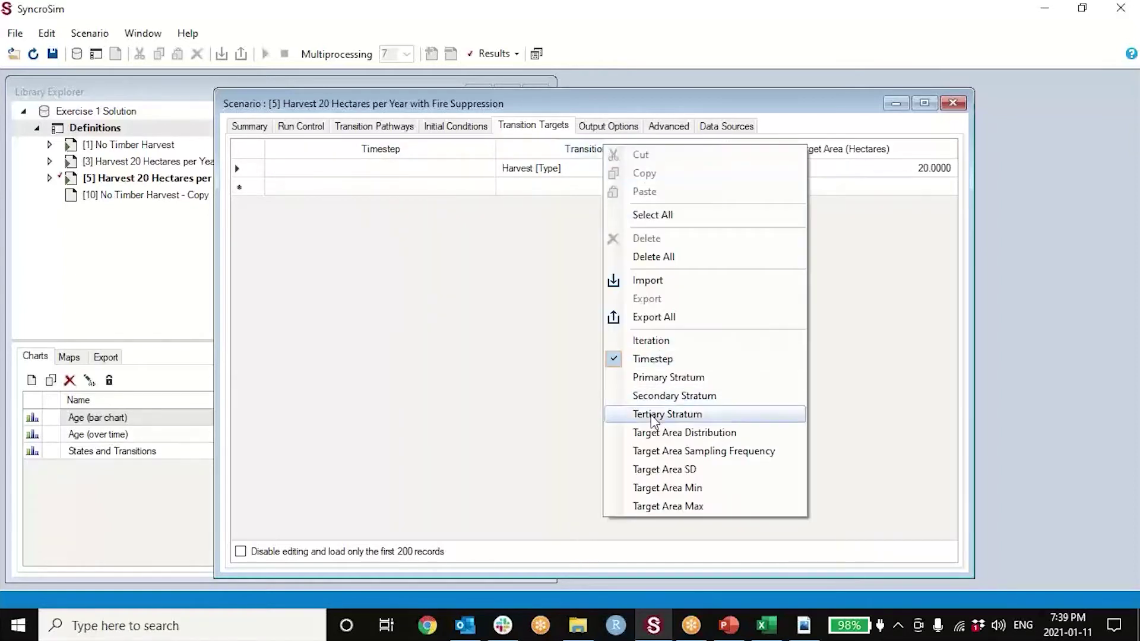
pyautogui.click(662, 378)
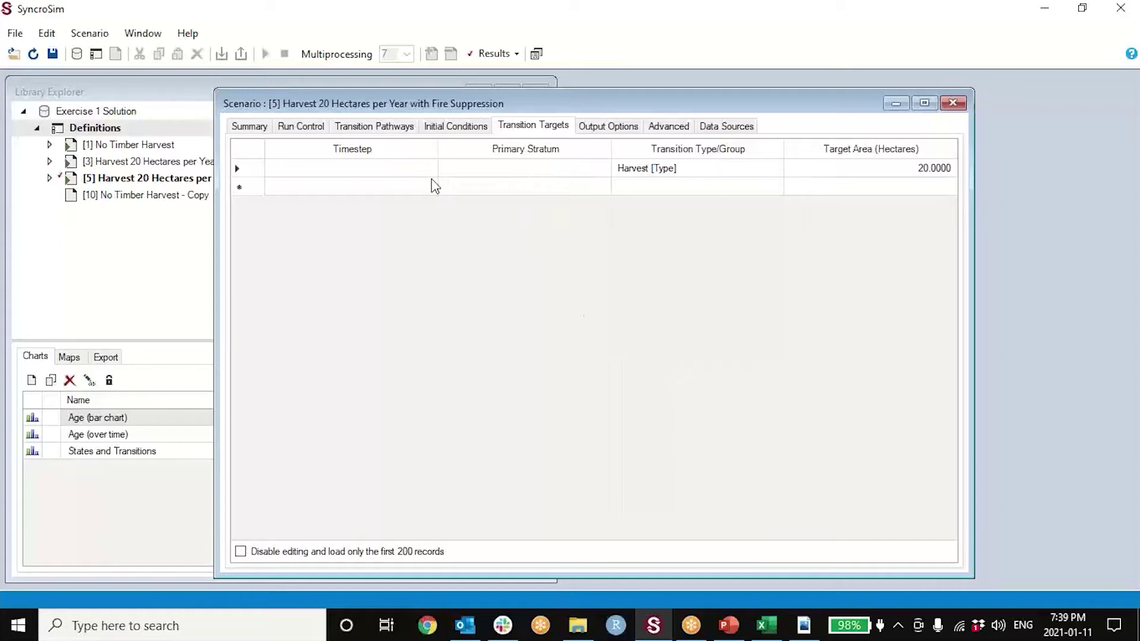
pyautogui.rightClick(549, 151)
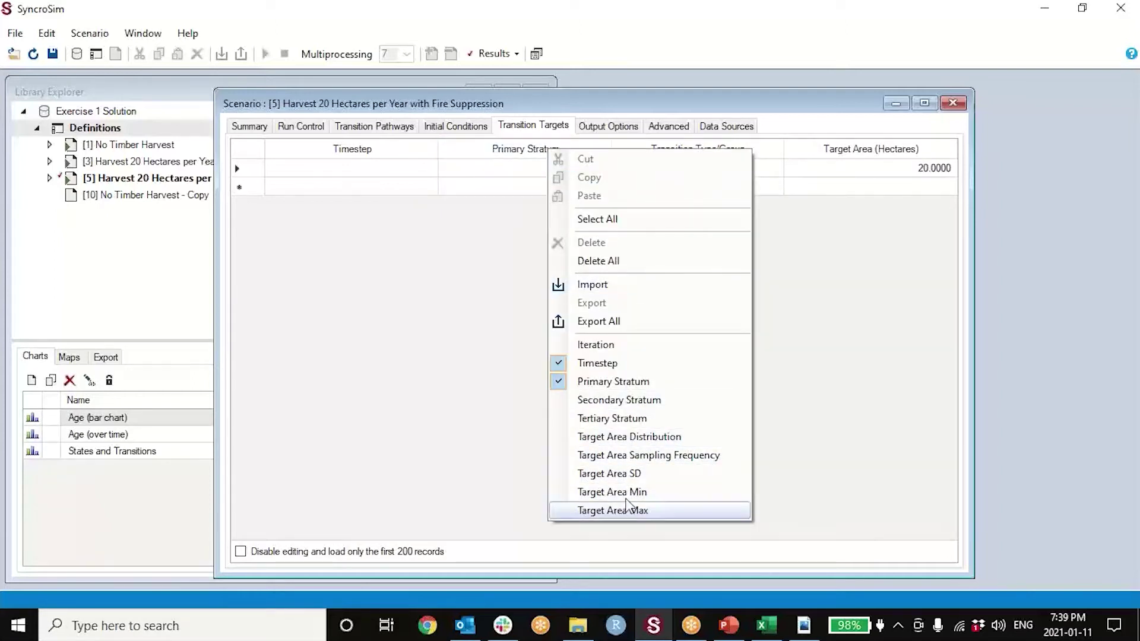
pyautogui.click(511, 108)
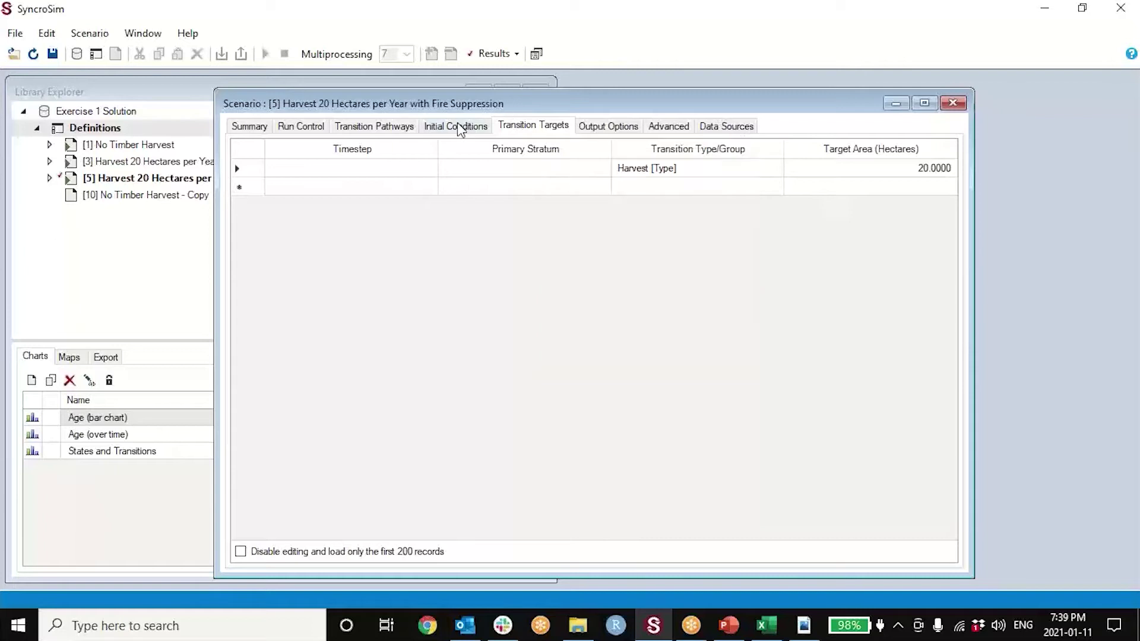
# Return to the transition pathways table and review the optional columns available for transitions
pyautogui.click(365, 127)
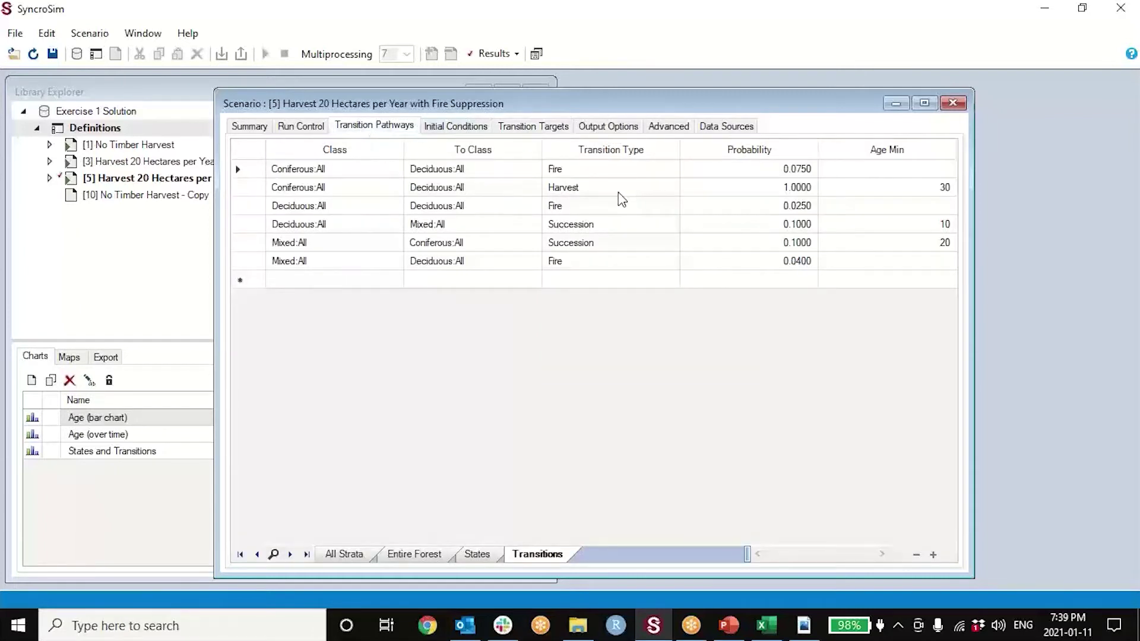
pyautogui.rightClick(620, 197)
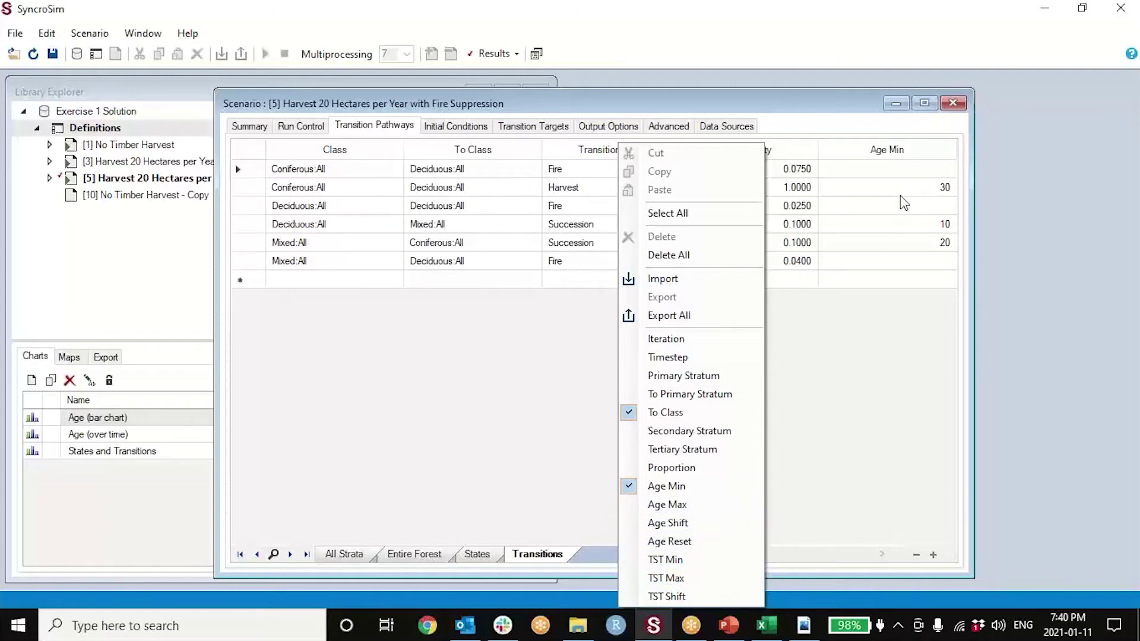
pyautogui.click(849, 112)
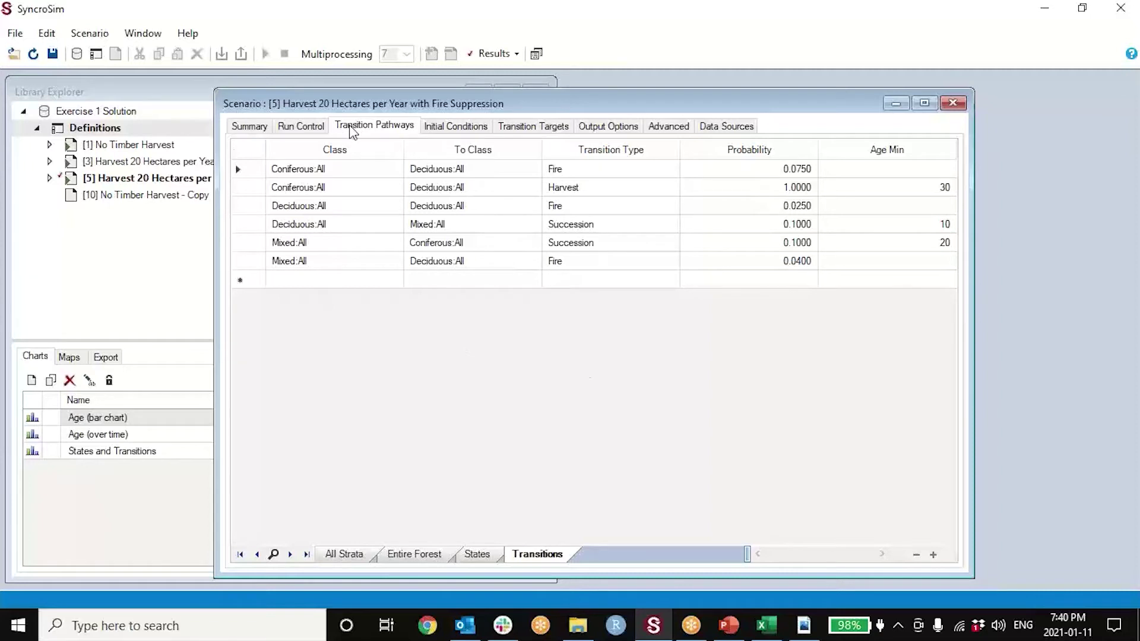
# View the Entire Forest pathway diagram, recheck the transitions table's optional stratum columns and close the scenario's properties
pyautogui.click(400, 554)
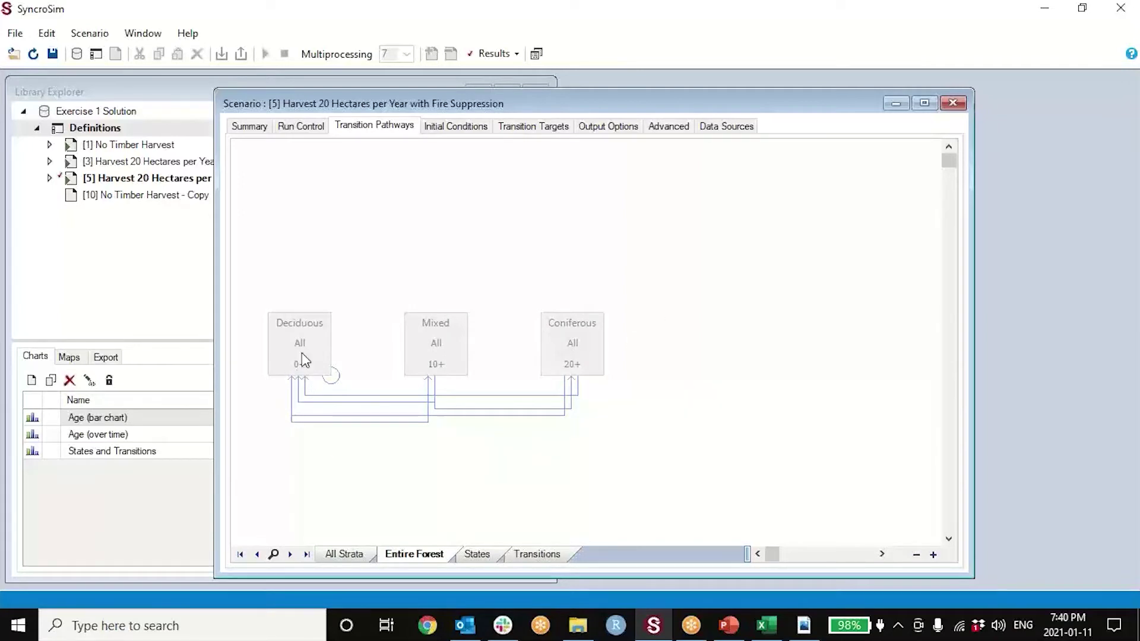
pyautogui.click(530, 554)
pyautogui.rightClick(769, 232)
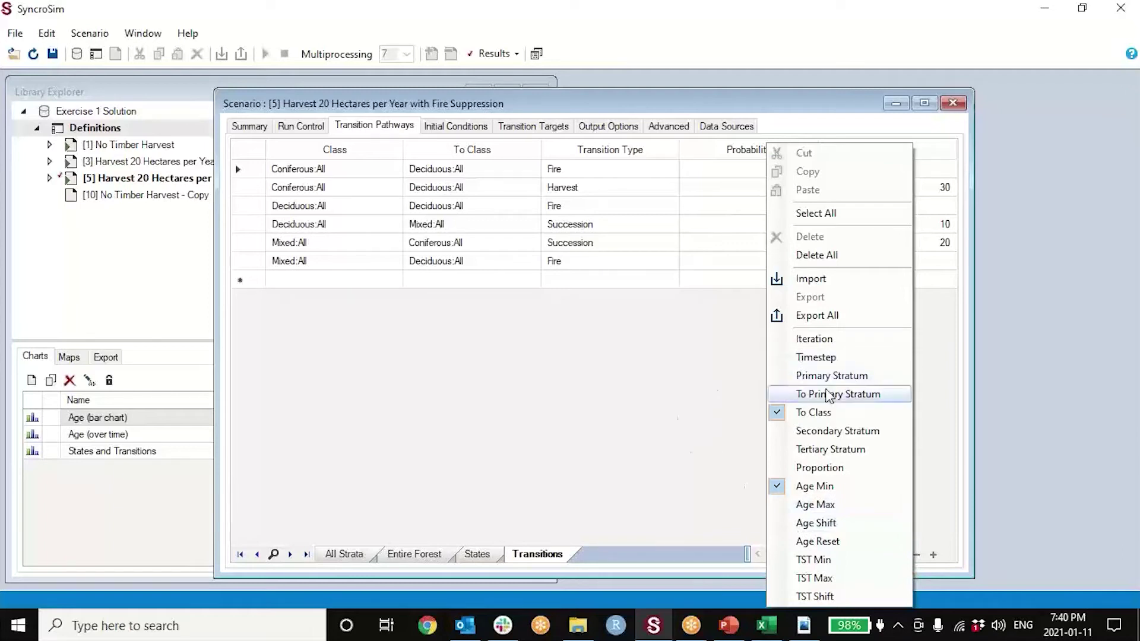
pyautogui.click(645, 396)
pyautogui.moveTo(401, 105); pyautogui.dragTo(418, 132)
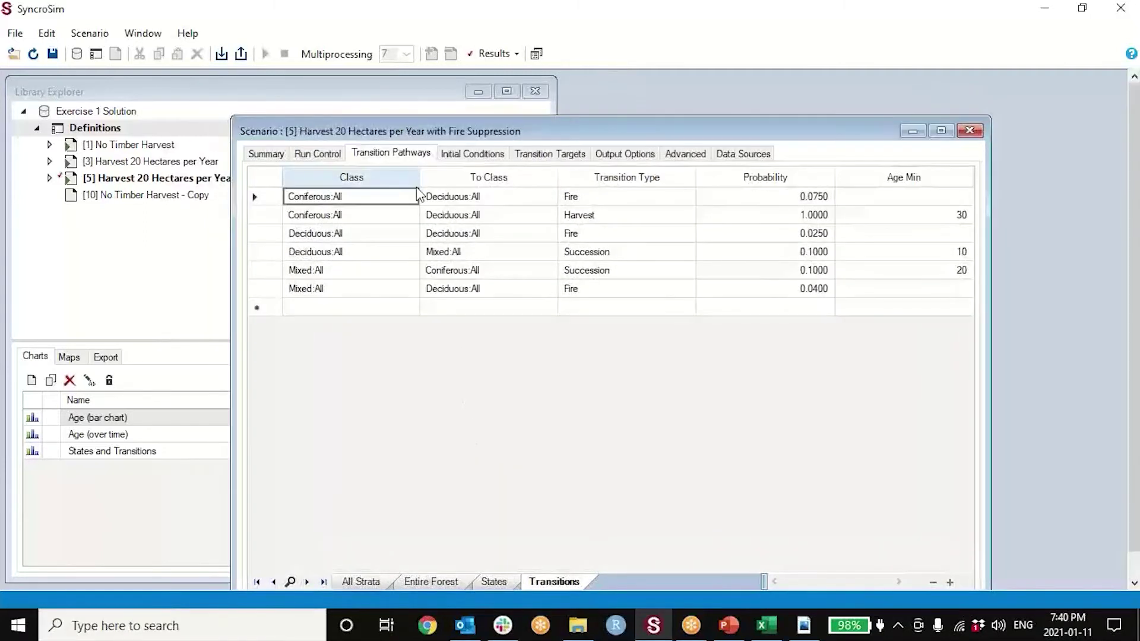
pyautogui.click(974, 131)
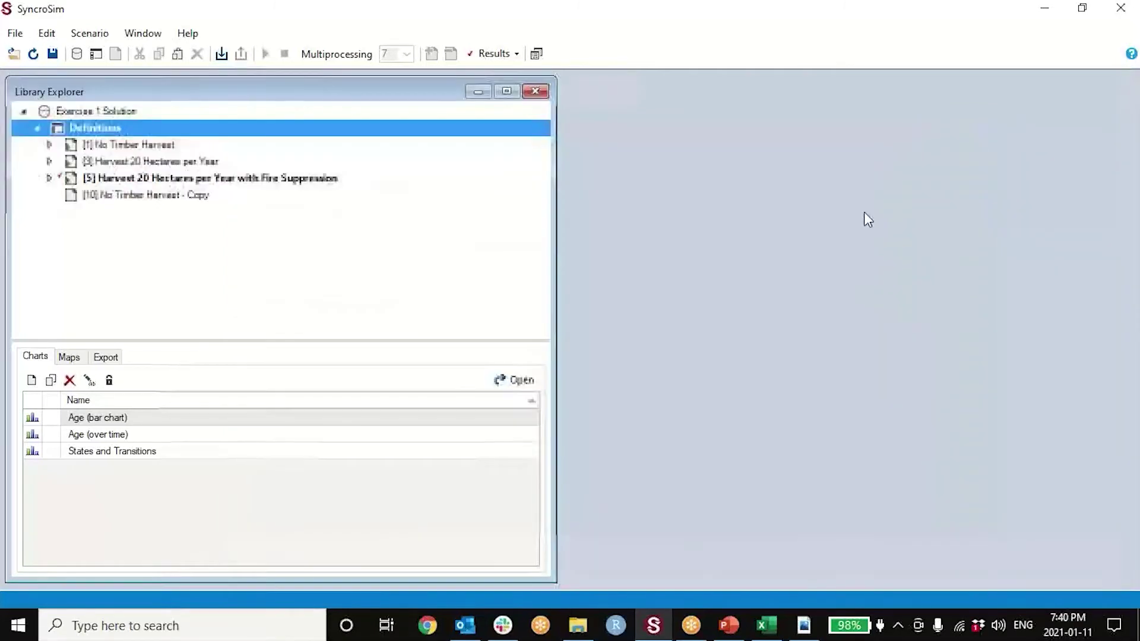
# Switch to Chrome, maximise its window and open the ST-Sim documentation site at docs.stsim.net
pyautogui.click(434, 633)
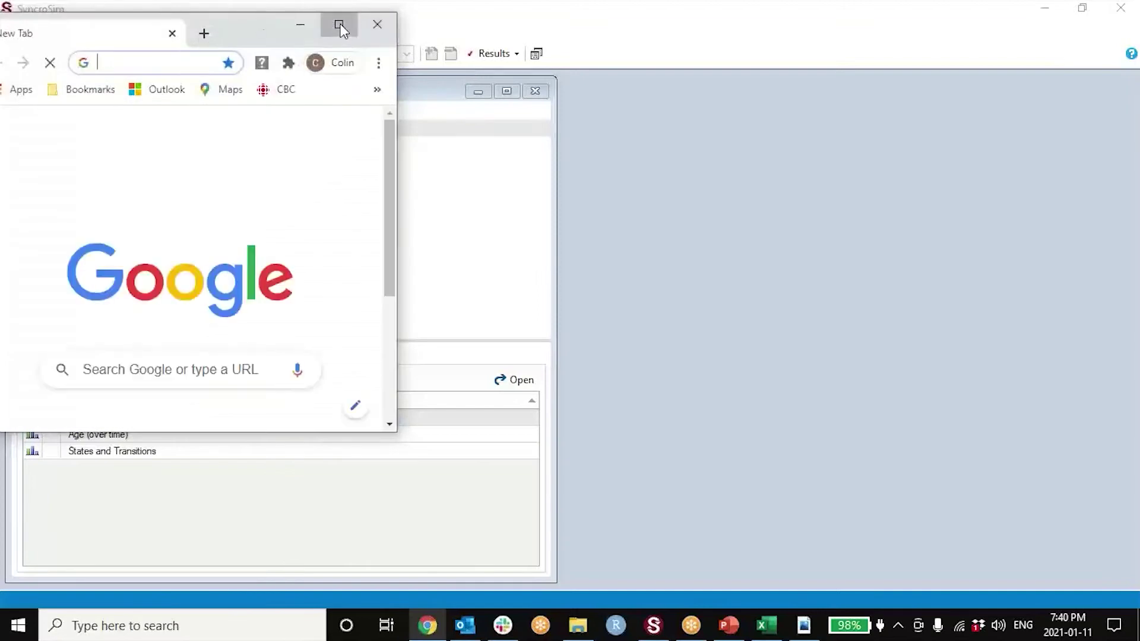
pyautogui.click(339, 24)
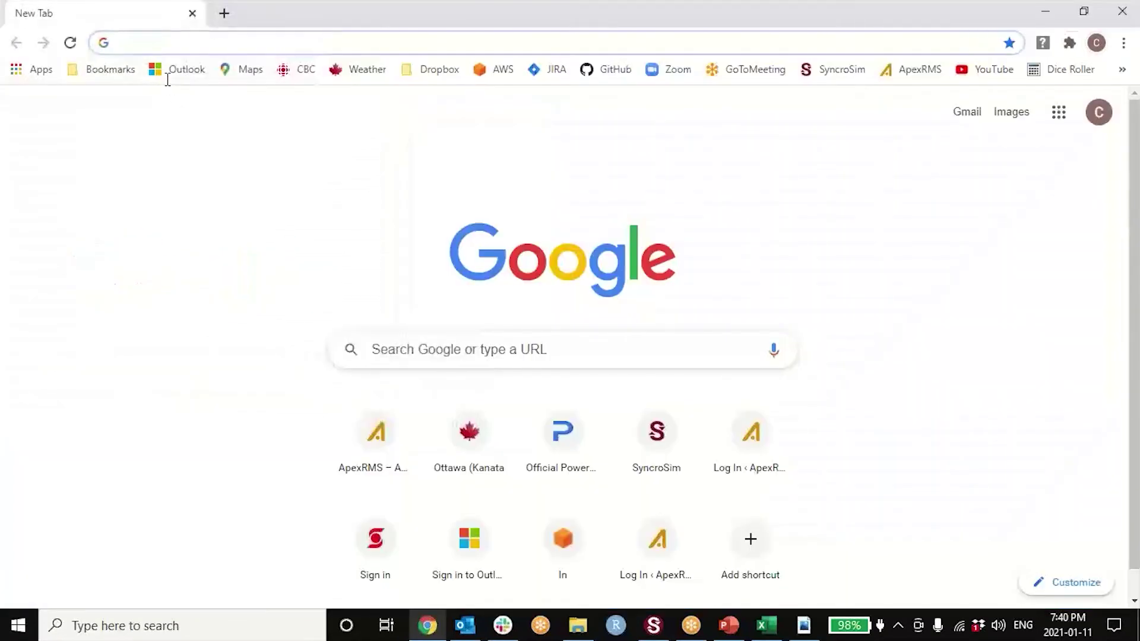
pyautogui.write('stsim')
pyautogui.press('Return')
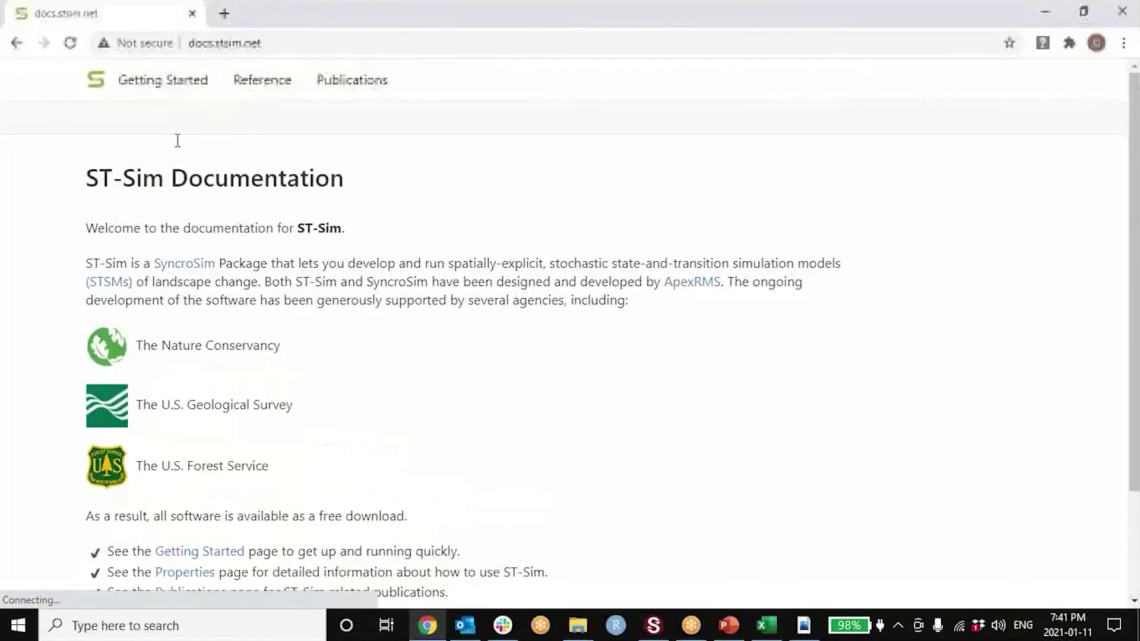
# Open the Probabilistic Transitions page under the Transition Pathways scenario properties in the ST-Sim properties reference
pyautogui.scroll(-1, 107, 374)
pyautogui.scroll(-2, 107, 374)
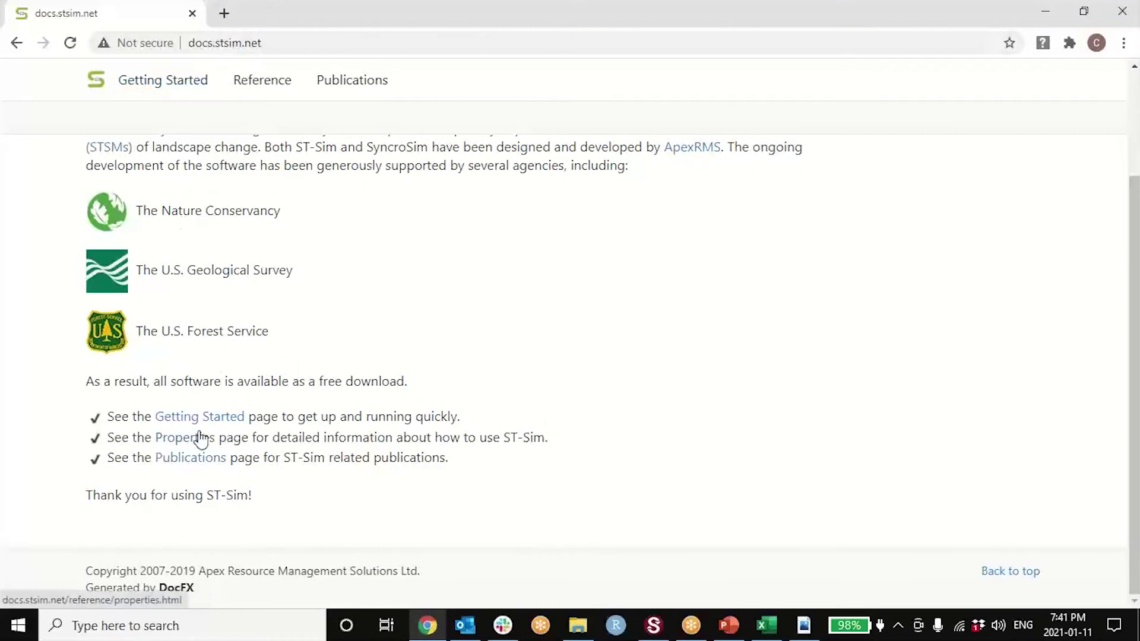
pyautogui.scroll(2, 213, 242)
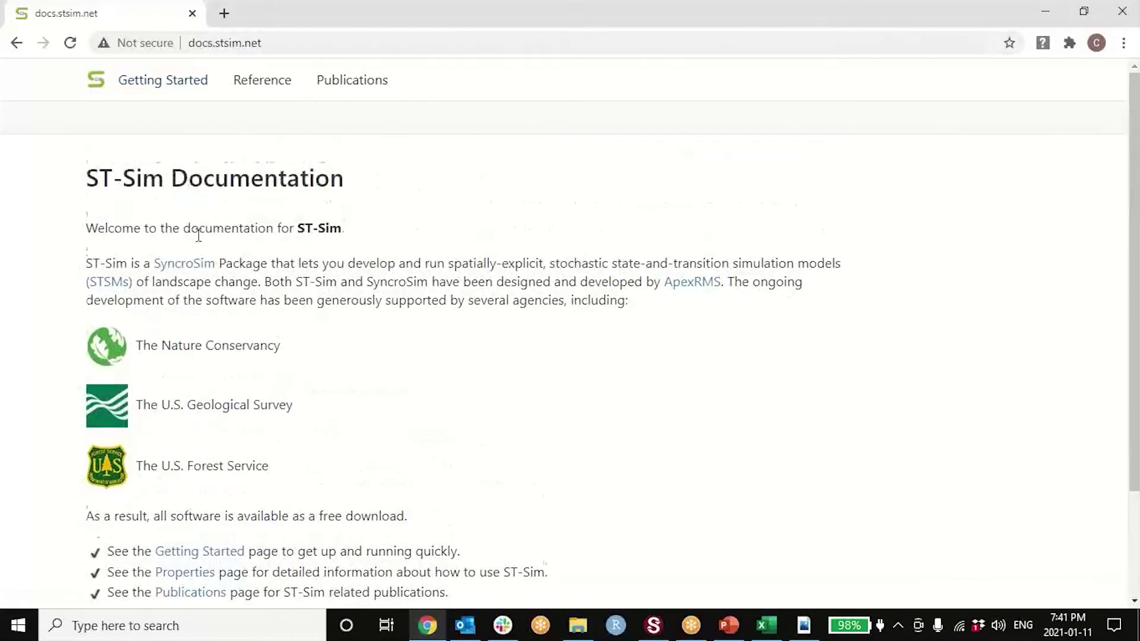
pyautogui.scroll(-3, 199, 236)
pyautogui.click(188, 440)
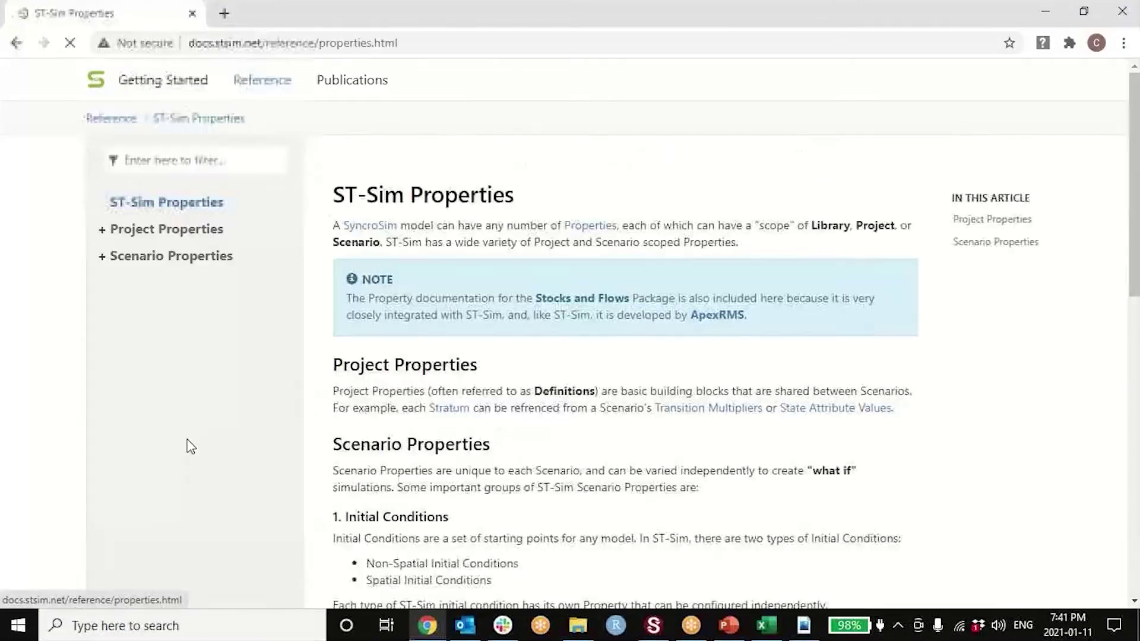
pyautogui.click(101, 260)
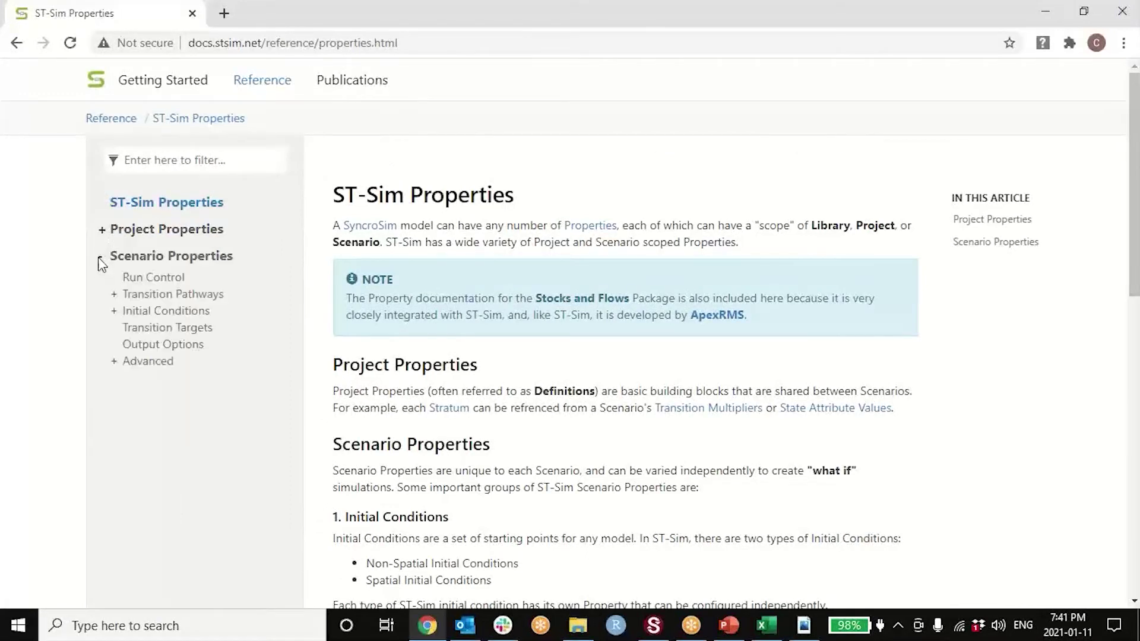
pyautogui.click(115, 296)
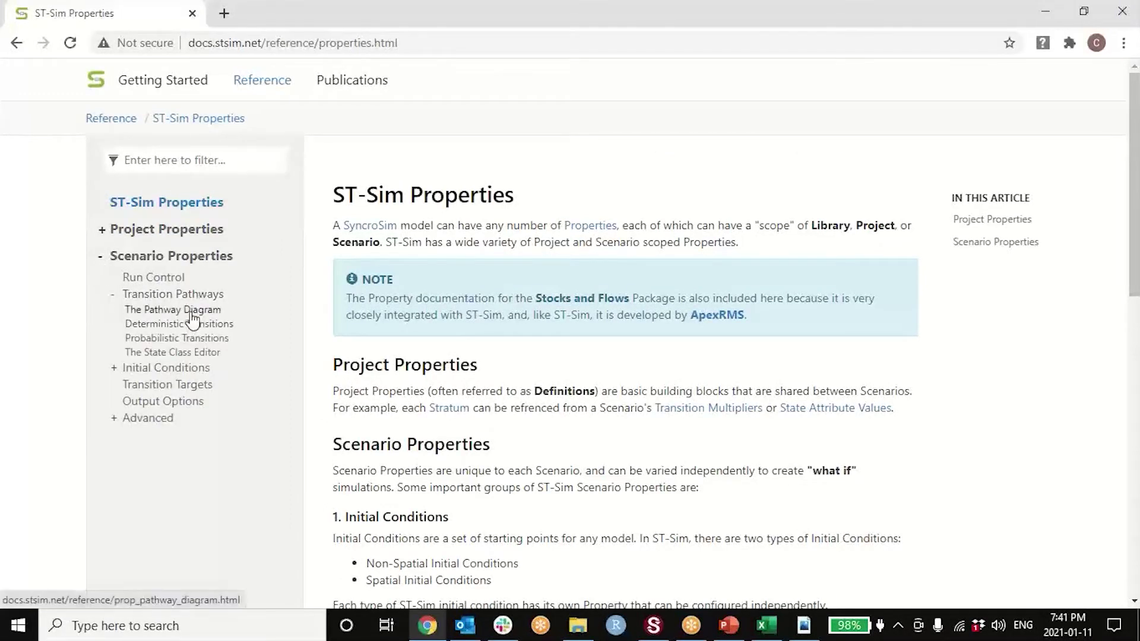
pyautogui.click(197, 340)
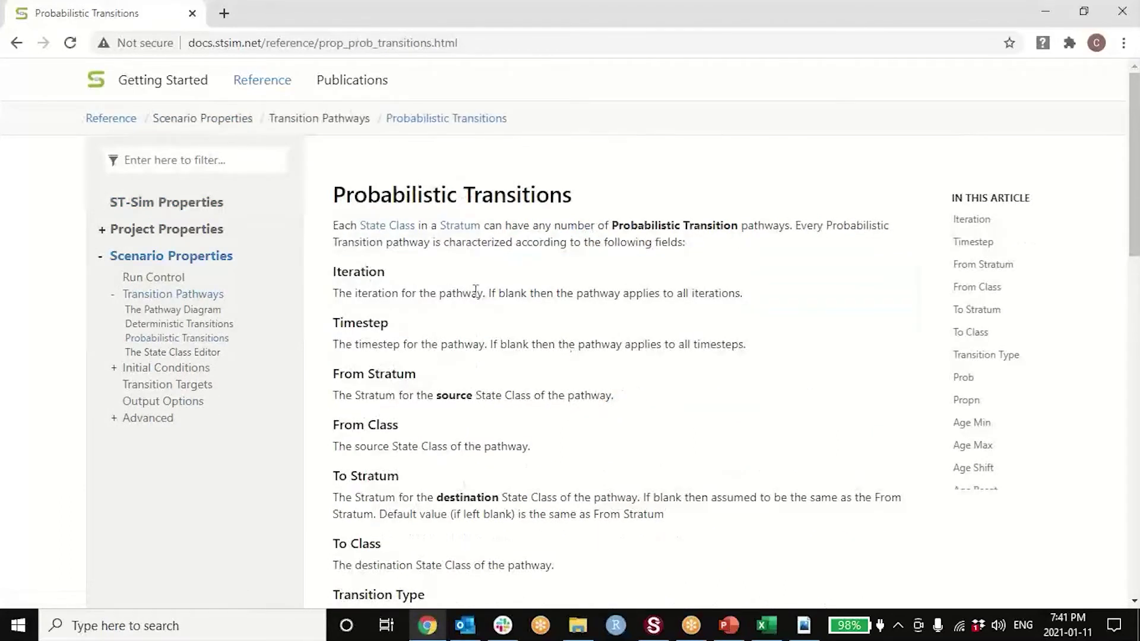
# Read through the field descriptions for probabilistic transitions, including Prob, Propn, the age fields and the TST fields, and return to SyncroSim
pyautogui.scroll(-12, 368, 296)
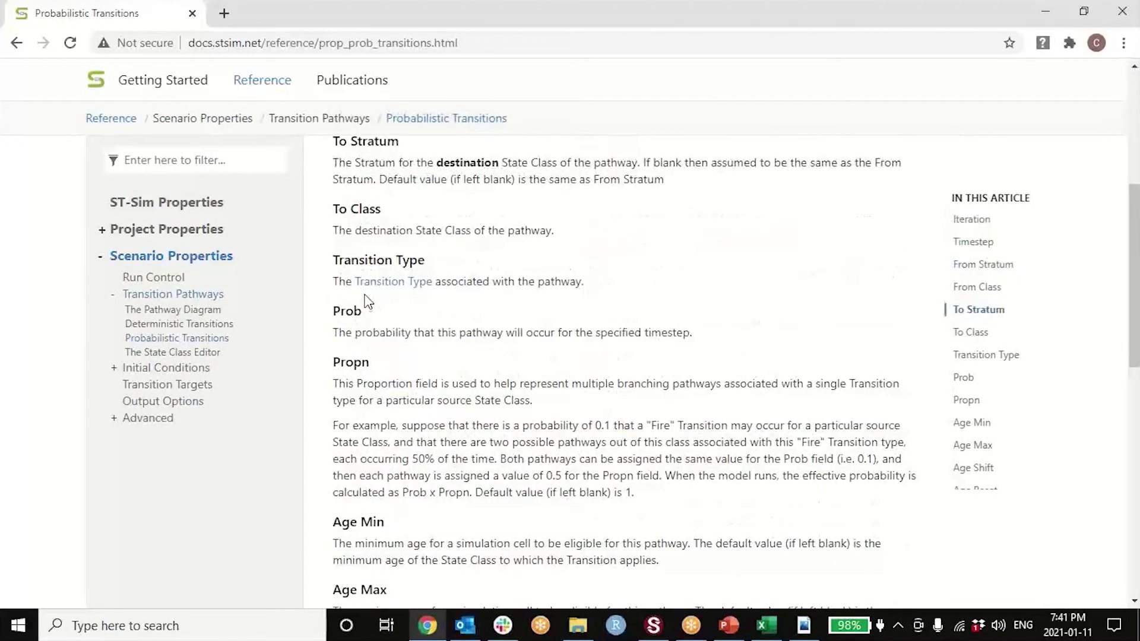
pyautogui.scroll(-3, 365, 295)
pyautogui.scroll(2, 372, 240)
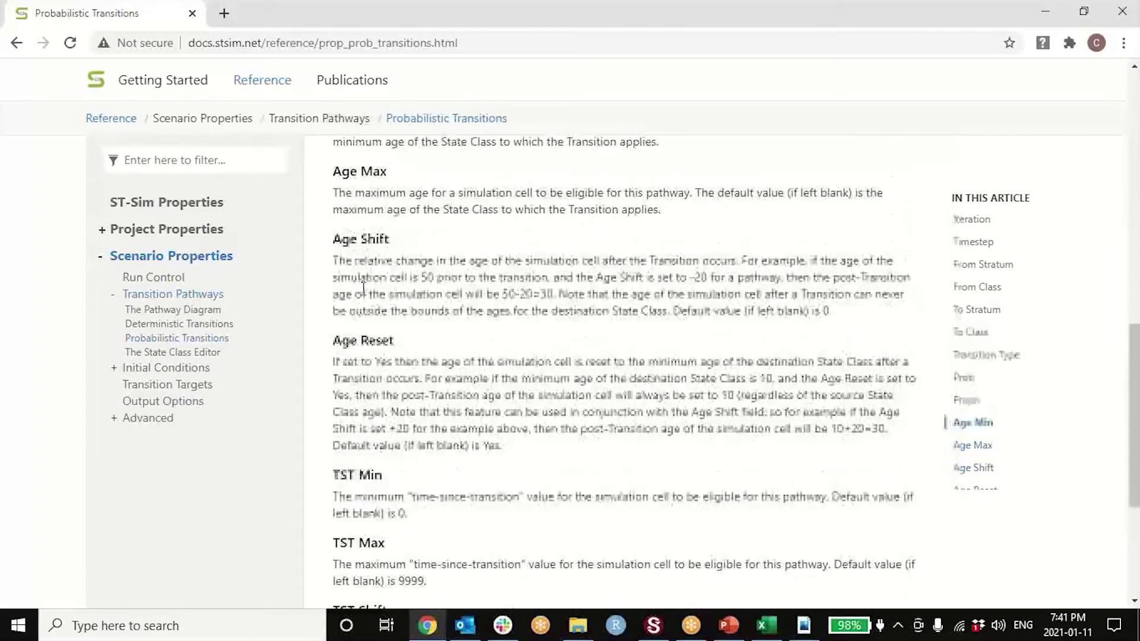
pyautogui.scroll(-5, 342, 333)
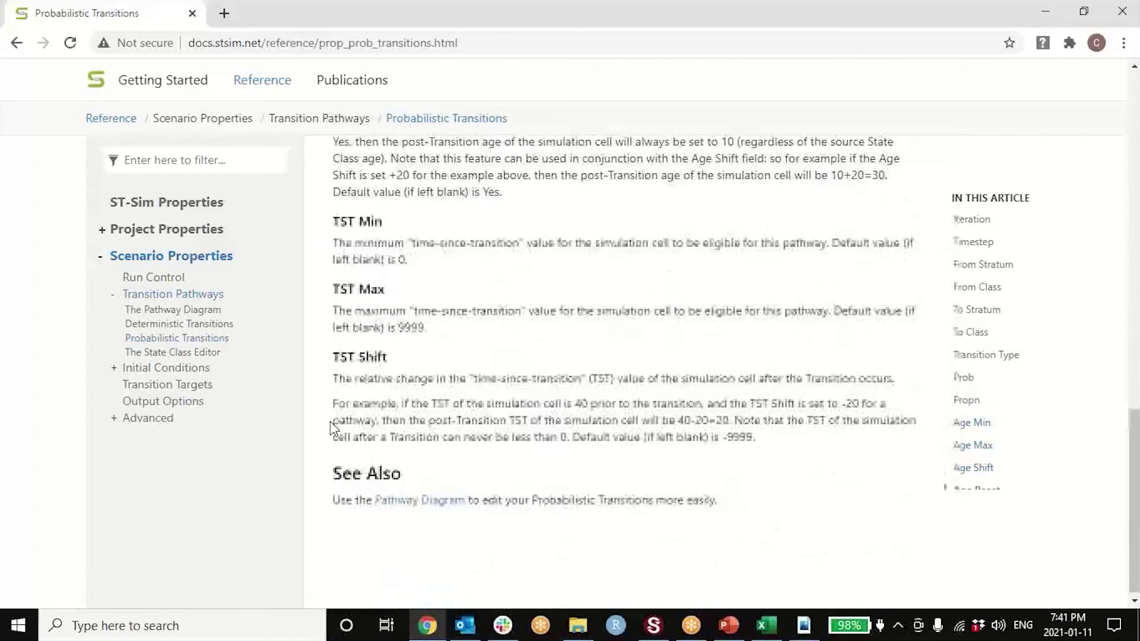
pyautogui.scroll(8, 367, 449)
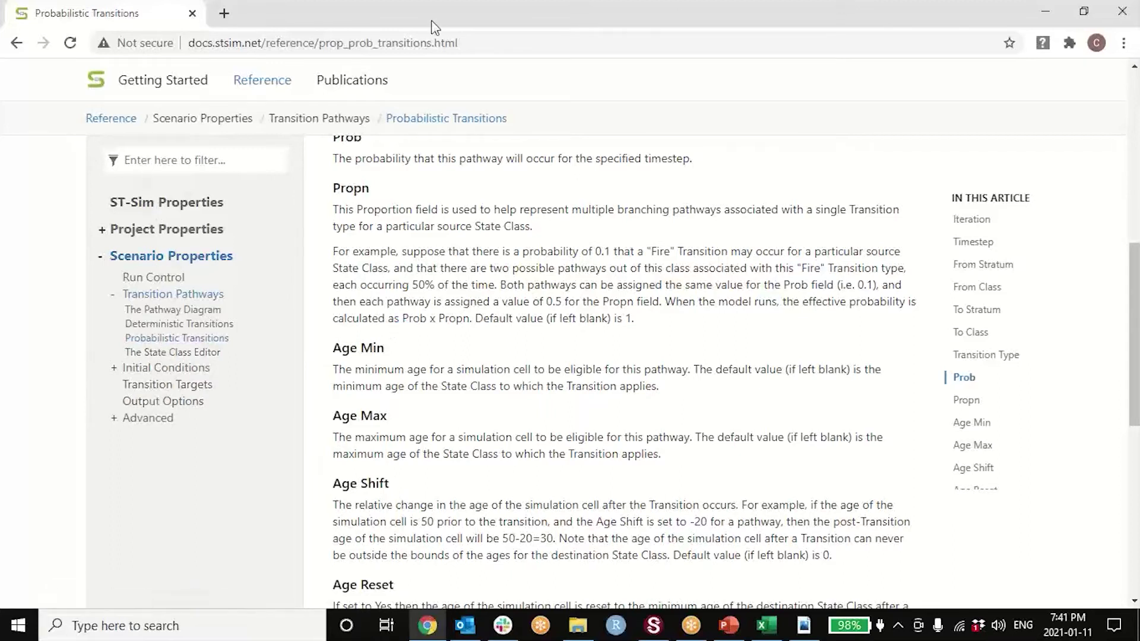
pyautogui.click(1048, 12)
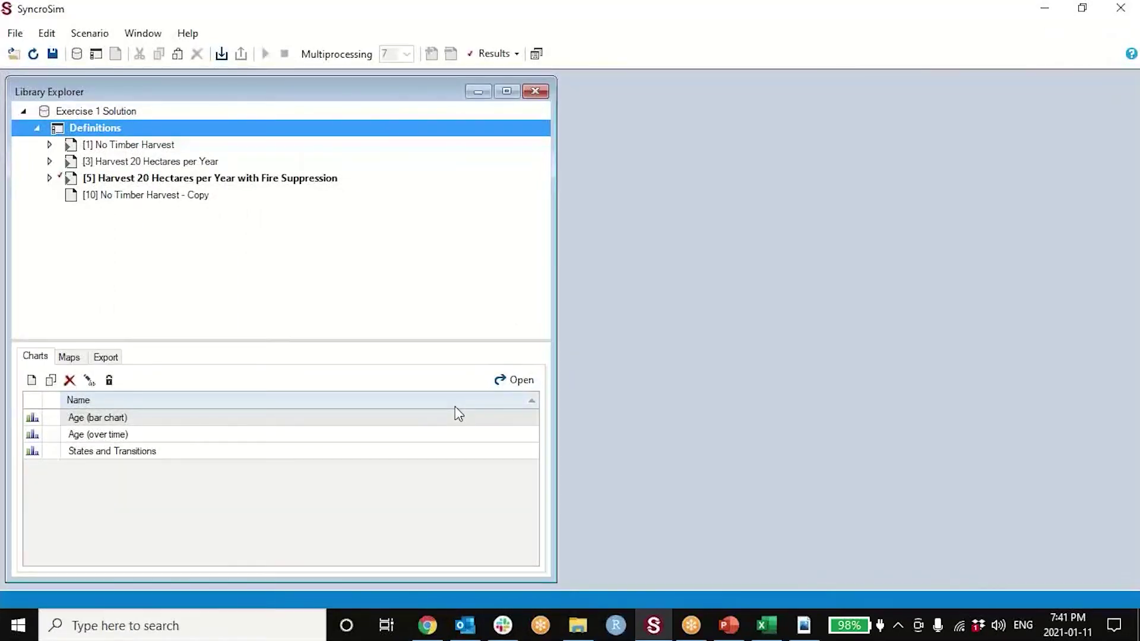
# Show the transitions table of the Harvest 20 Hectares per Year with Fire Suppression scenario, sort it by Probability and select the Harvest transition
pyautogui.doubleClick(237, 179)
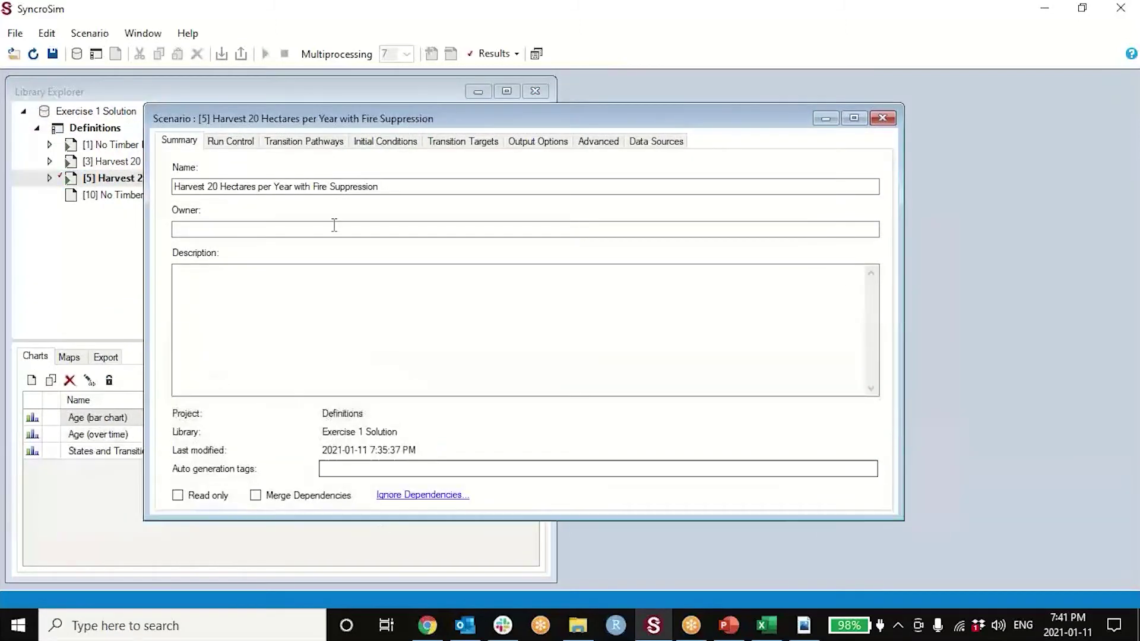
pyautogui.click(326, 143)
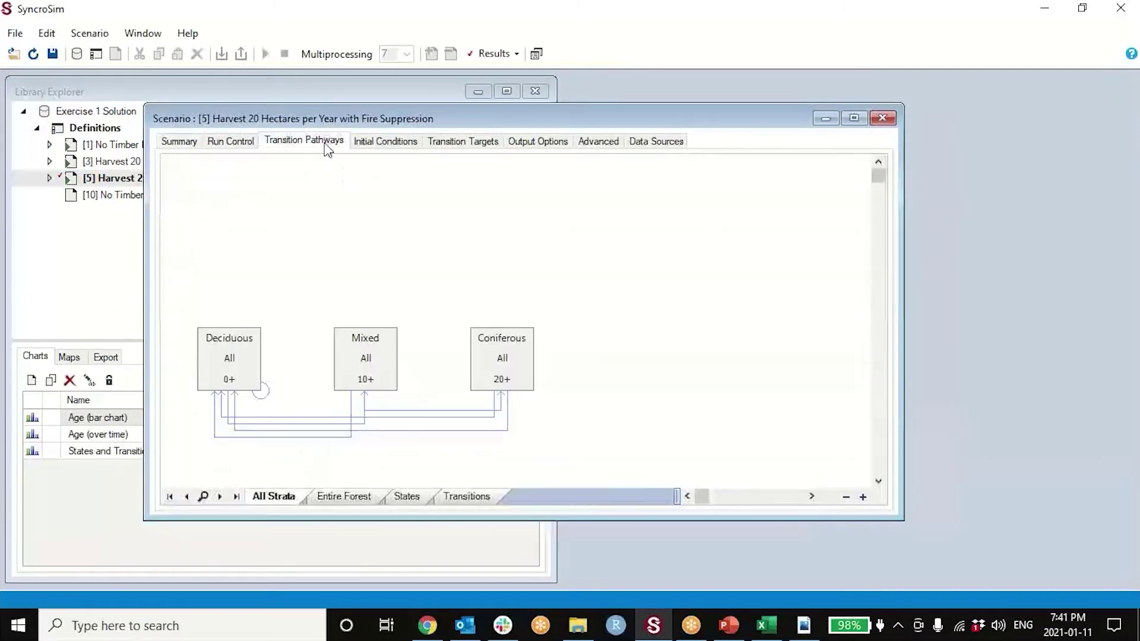
pyautogui.click(447, 495)
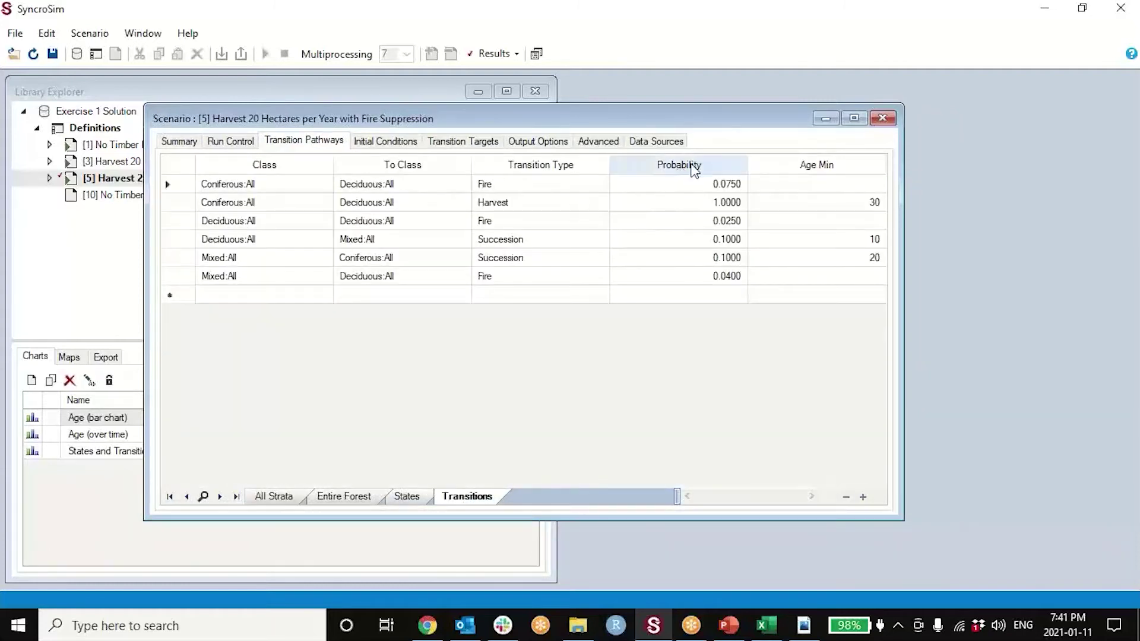
pyautogui.click(694, 170)
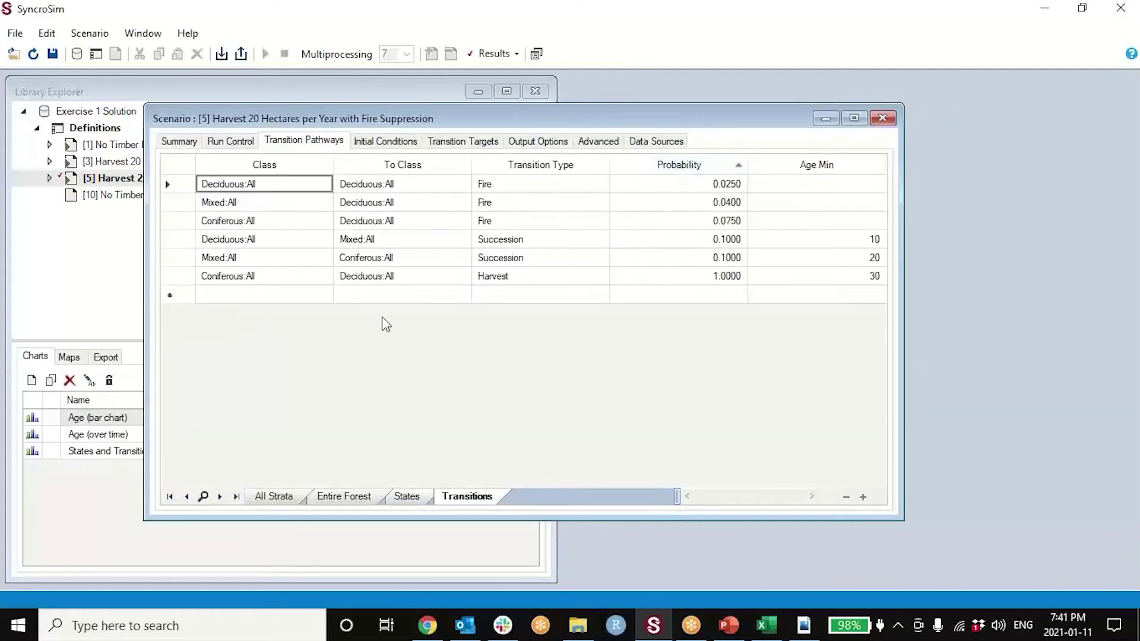
pyautogui.click(181, 275)
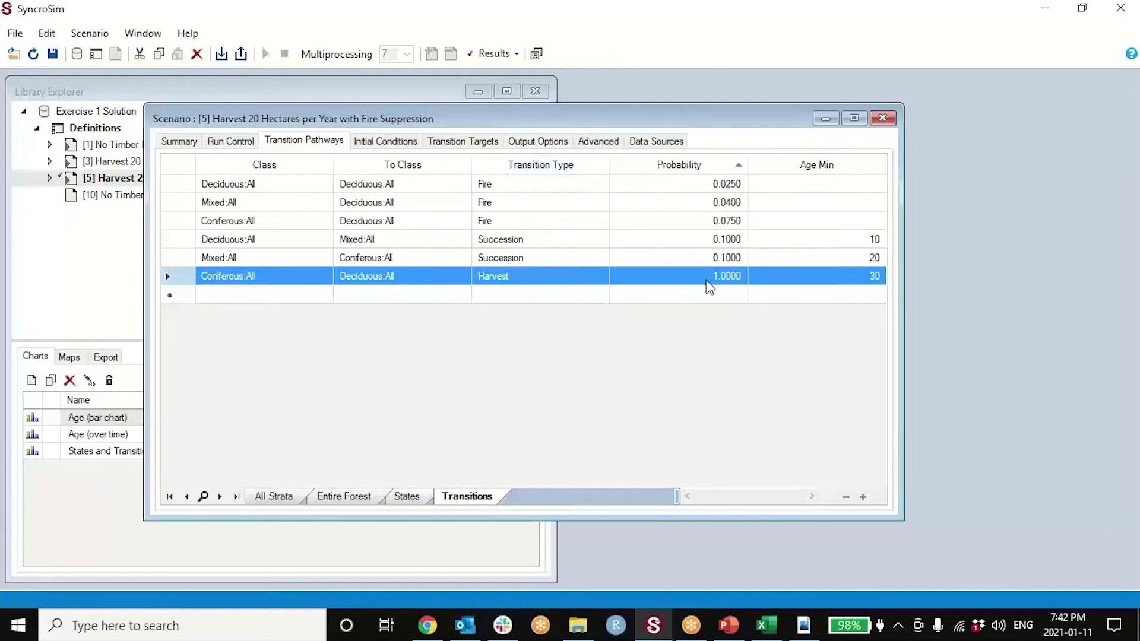
# Compare the scenario's transition targets with its transition pathways and close the scenario's properties
pyautogui.click(458, 143)
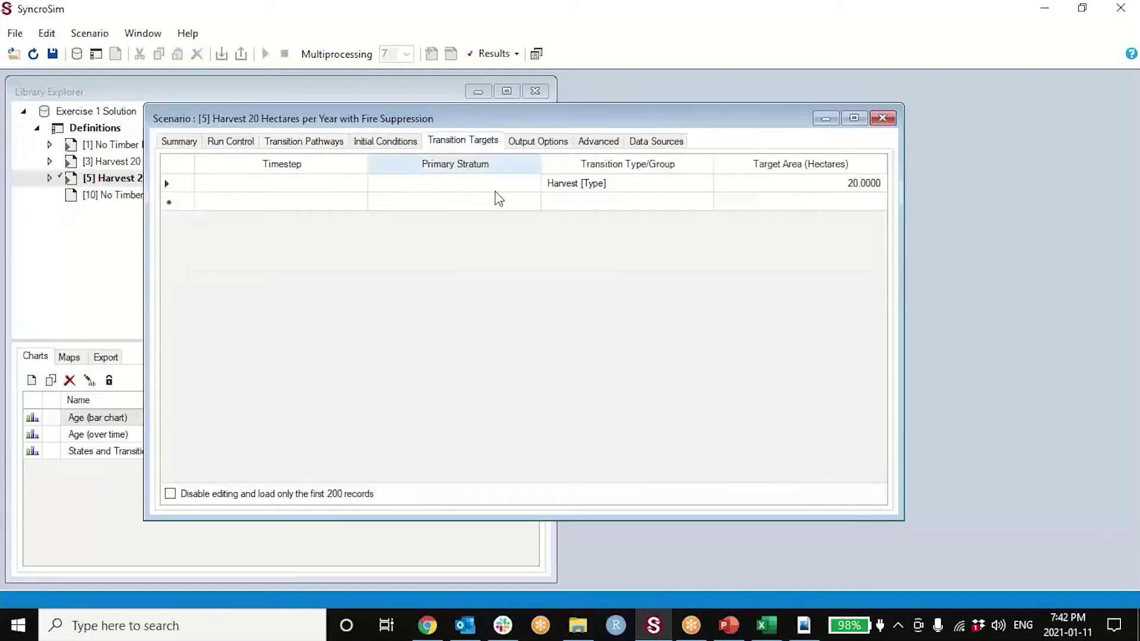
pyautogui.click(314, 147)
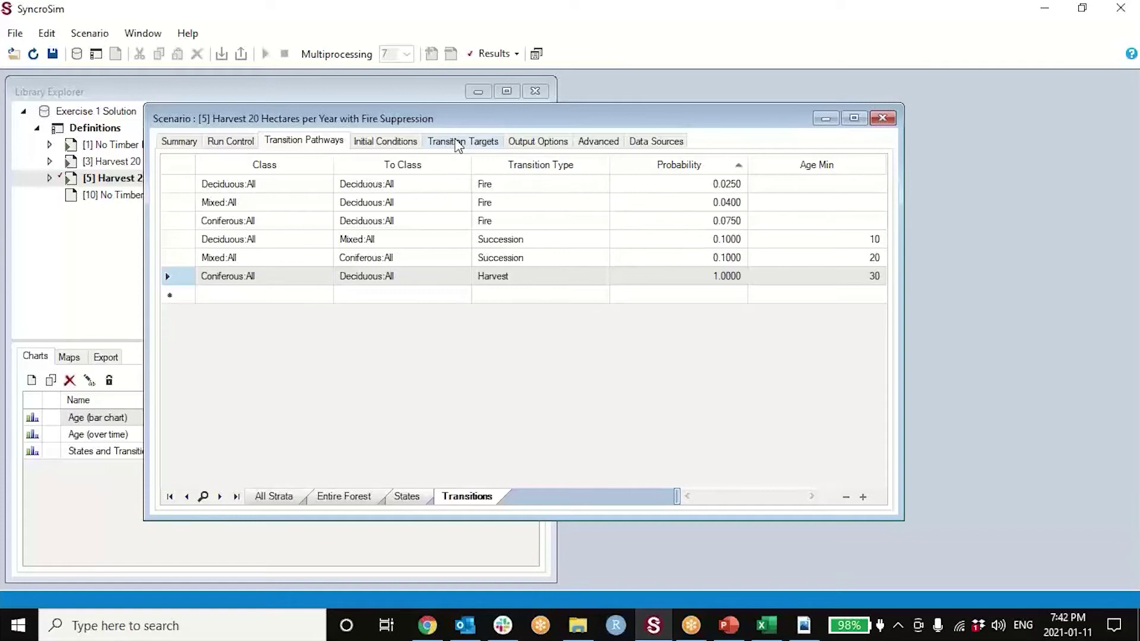
pyautogui.click(882, 119)
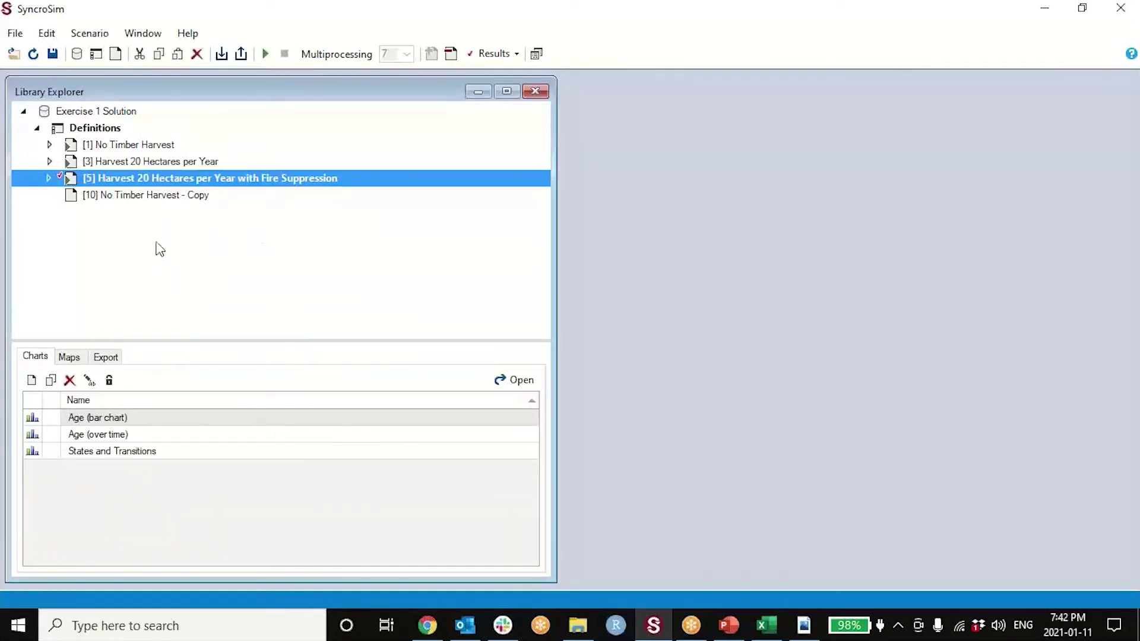
# Resize the Library Explorer so its charts area is taller and the whole window is narrower
pyautogui.click(151, 345)
pyautogui.moveTo(152, 345); pyautogui.dragTo(171, 279)
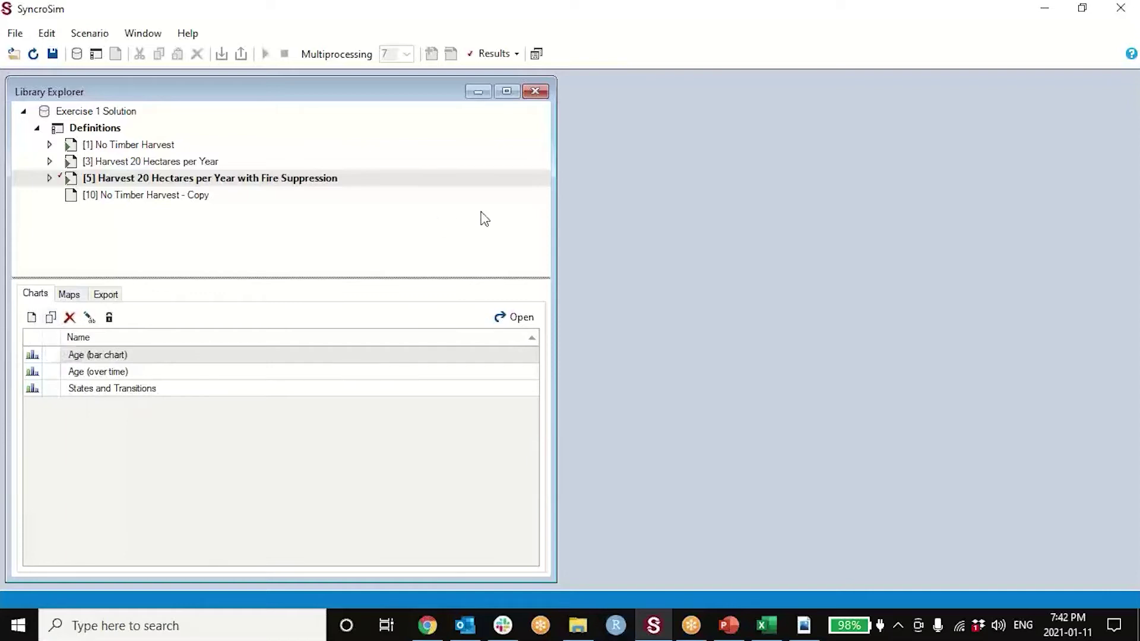
pyautogui.moveTo(554, 221); pyautogui.dragTo(380, 221)
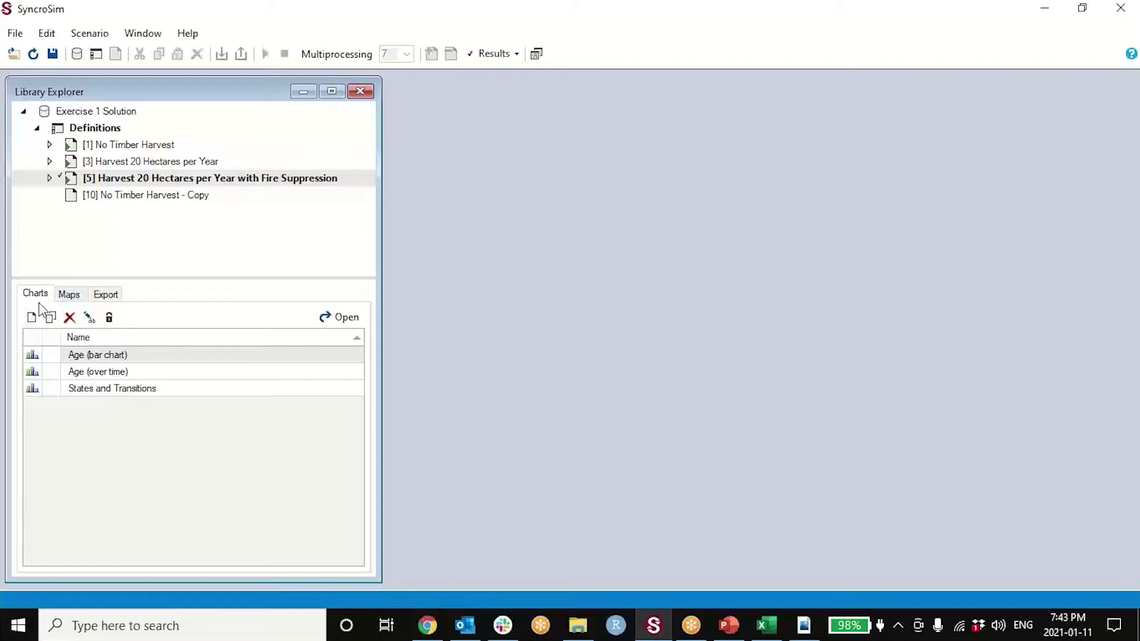
# Create a new chart under its default name, then reposition its window and make it taller
pyautogui.click(32, 318)
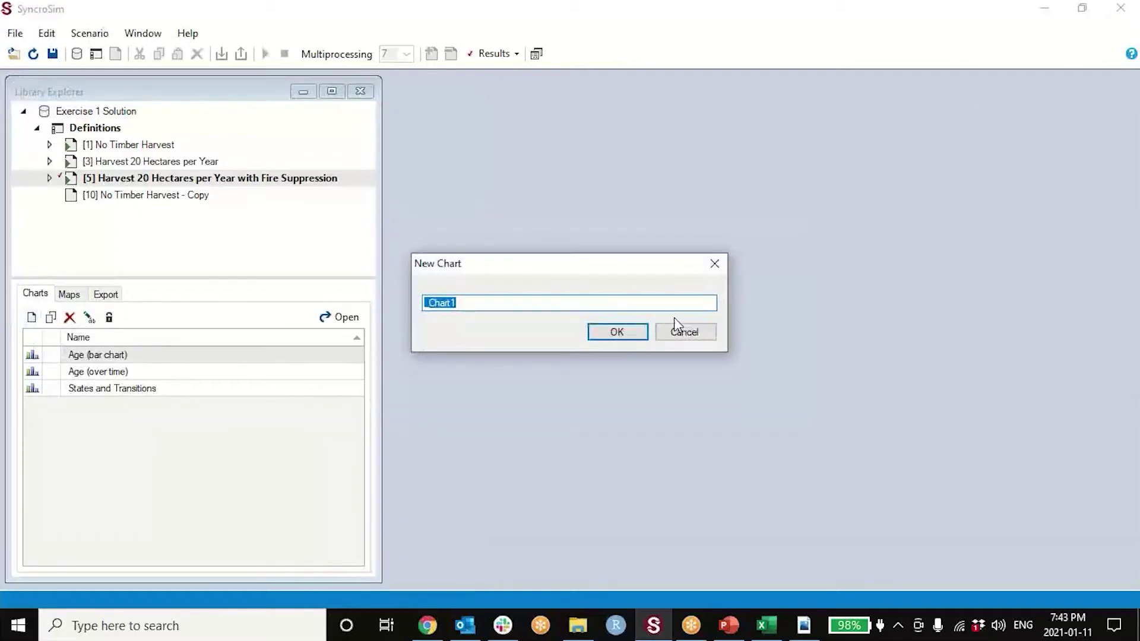
pyautogui.click(617, 332)
pyautogui.moveTo(446, 216); pyautogui.dragTo(630, 158)
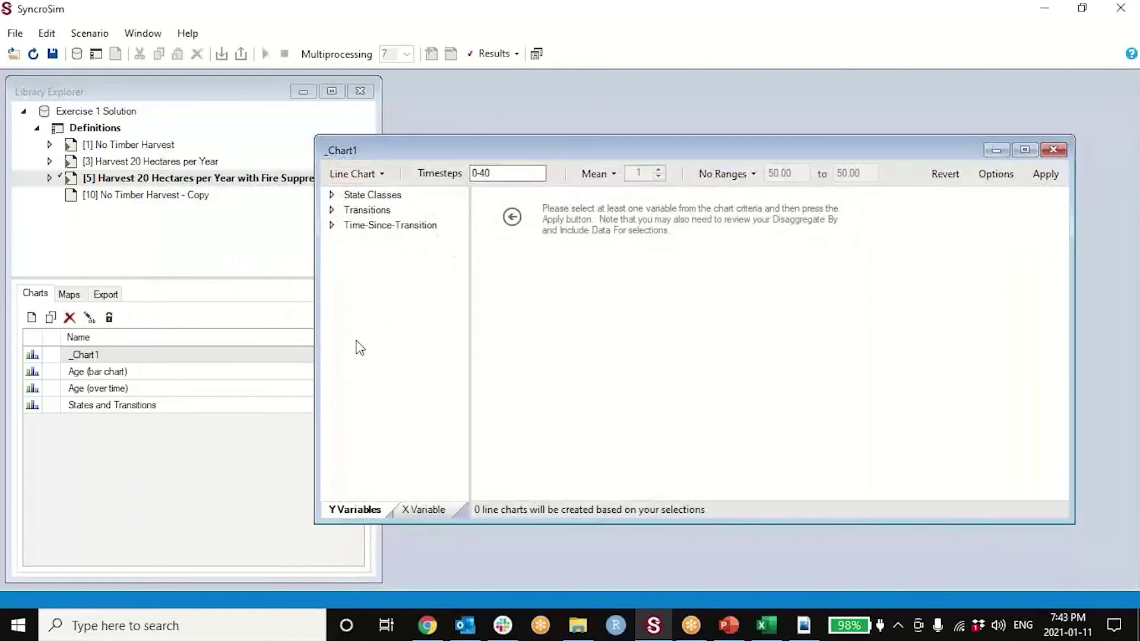
pyautogui.moveTo(394, 523); pyautogui.dragTo(395, 570)
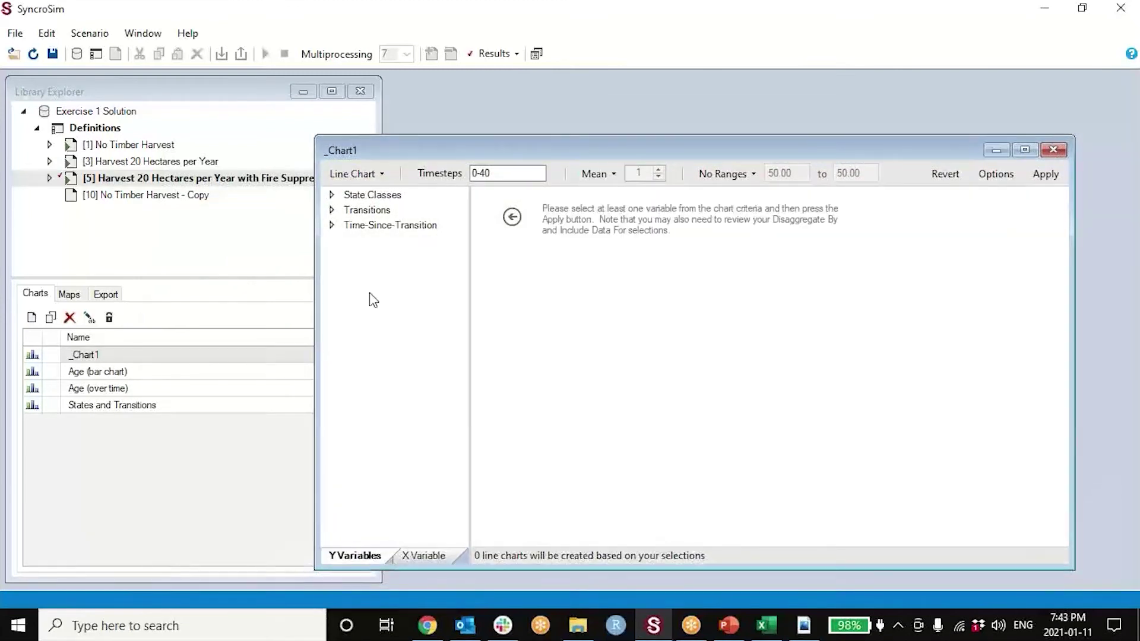
# Look over the new chart's type options and timestep range, keeping it as a line chart
pyautogui.click(381, 174)
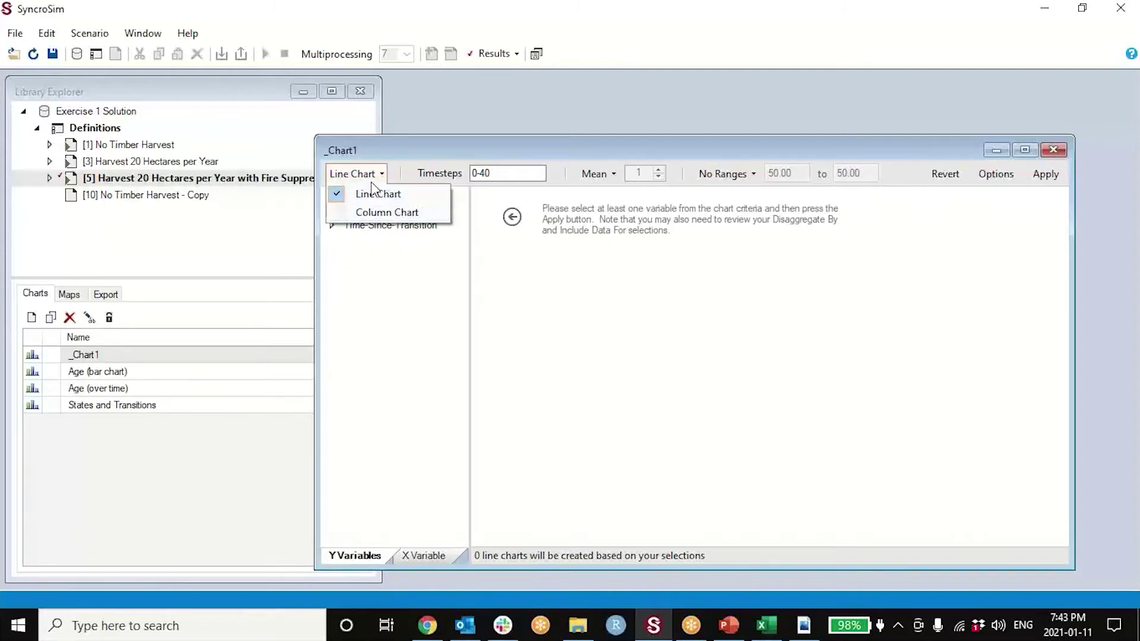
pyautogui.click(367, 180)
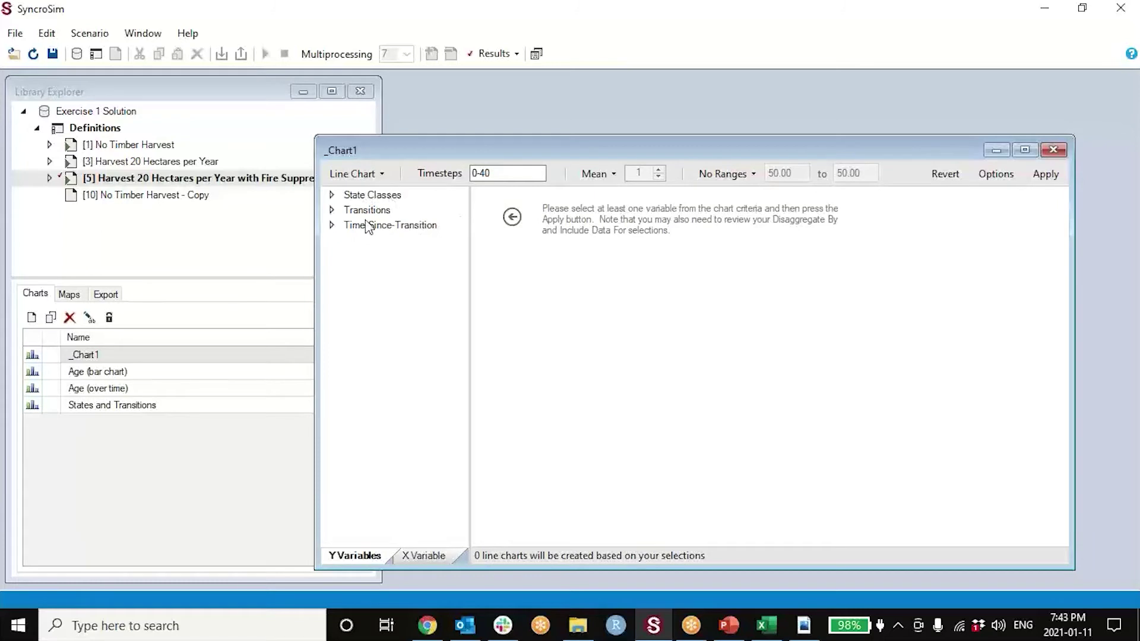
pyautogui.click(503, 174)
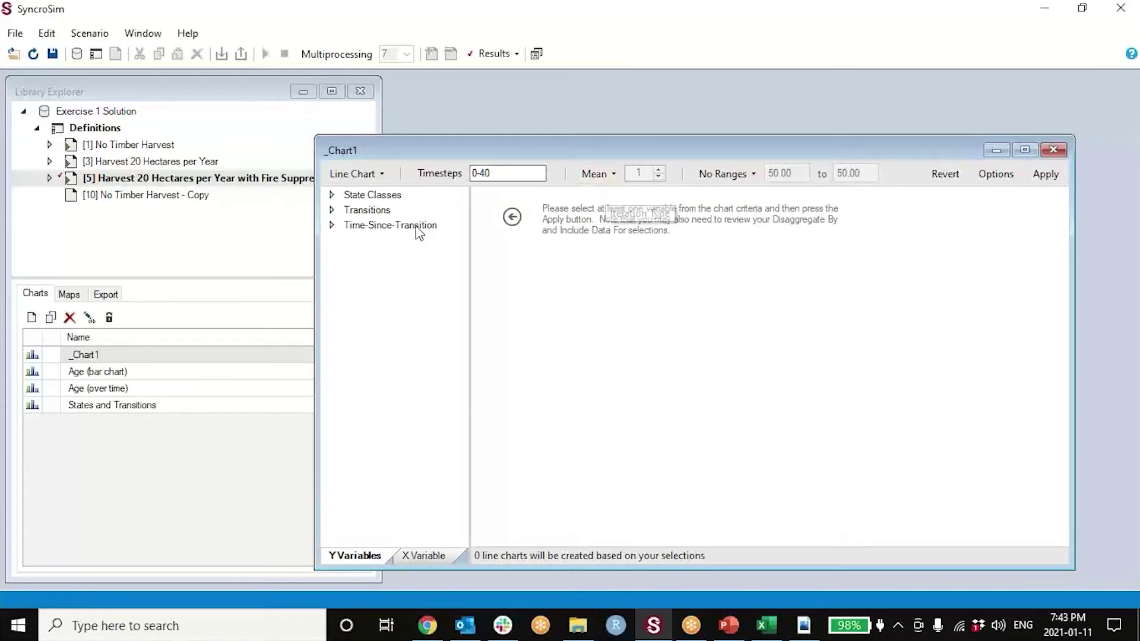
# Examine the Y variables offered under State Classes and Transitions, leaving only State Classes expanded
pyautogui.click(334, 195)
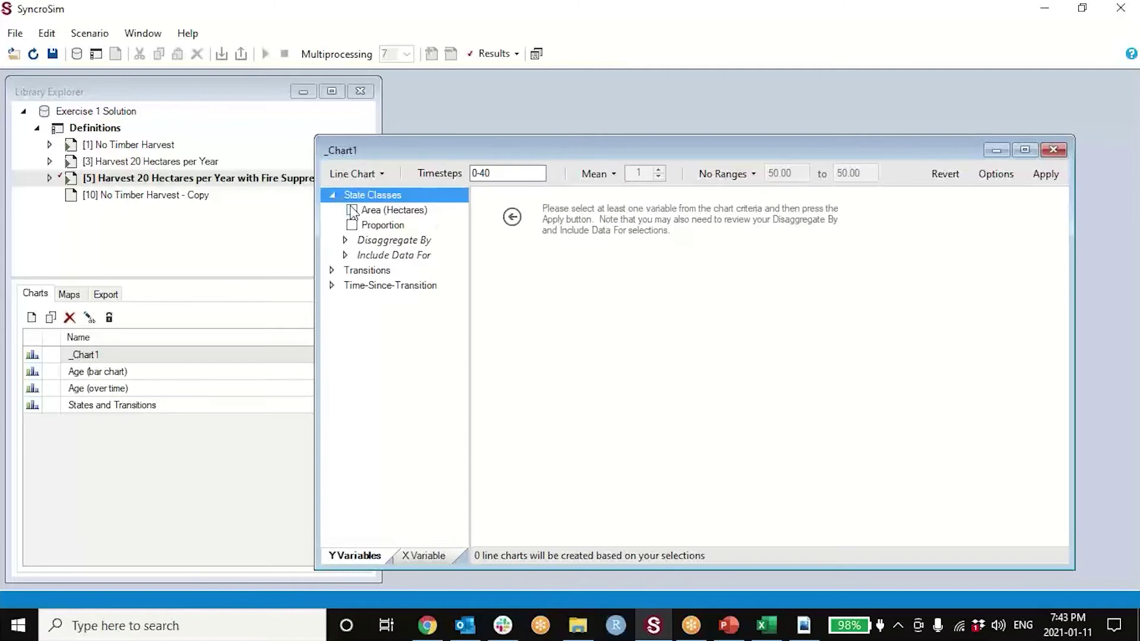
pyautogui.click(332, 195)
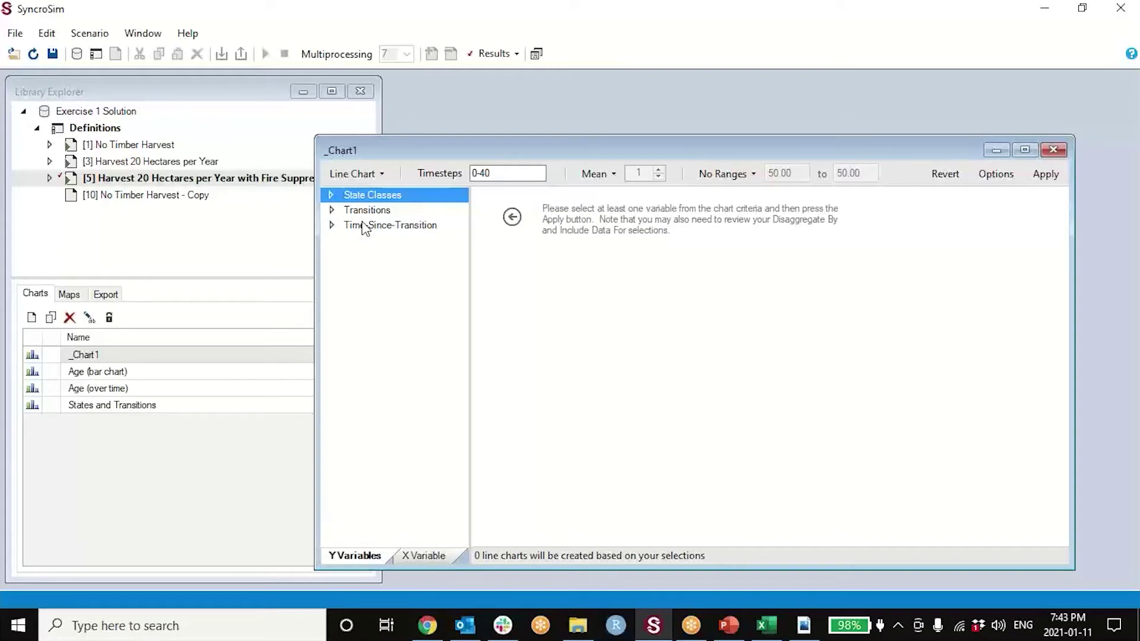
pyautogui.click(333, 210)
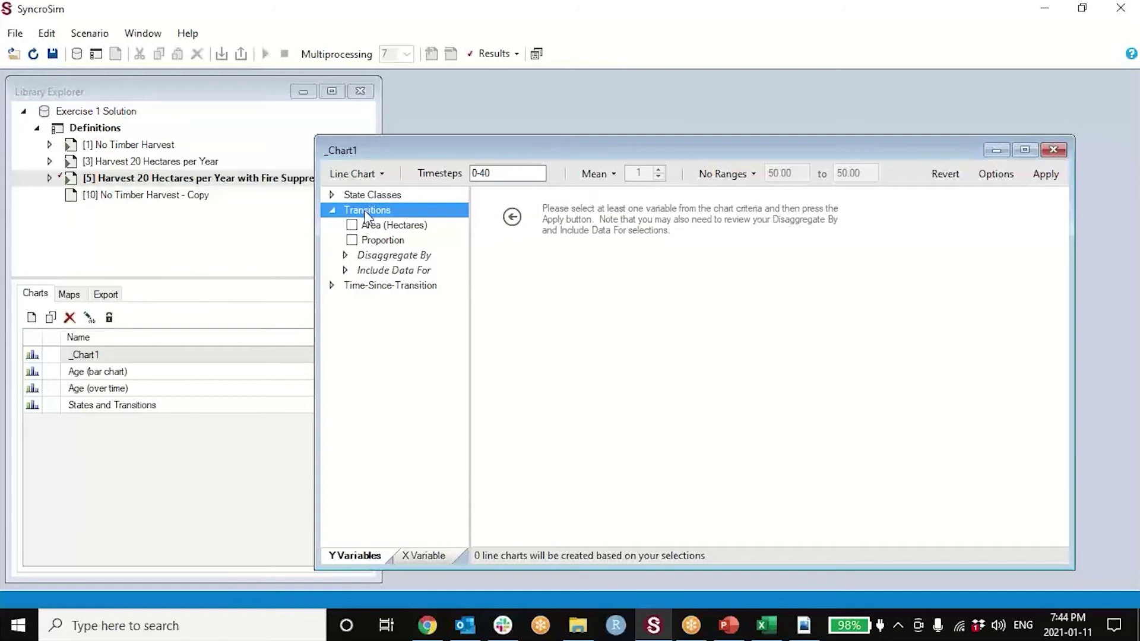
pyautogui.click(332, 211)
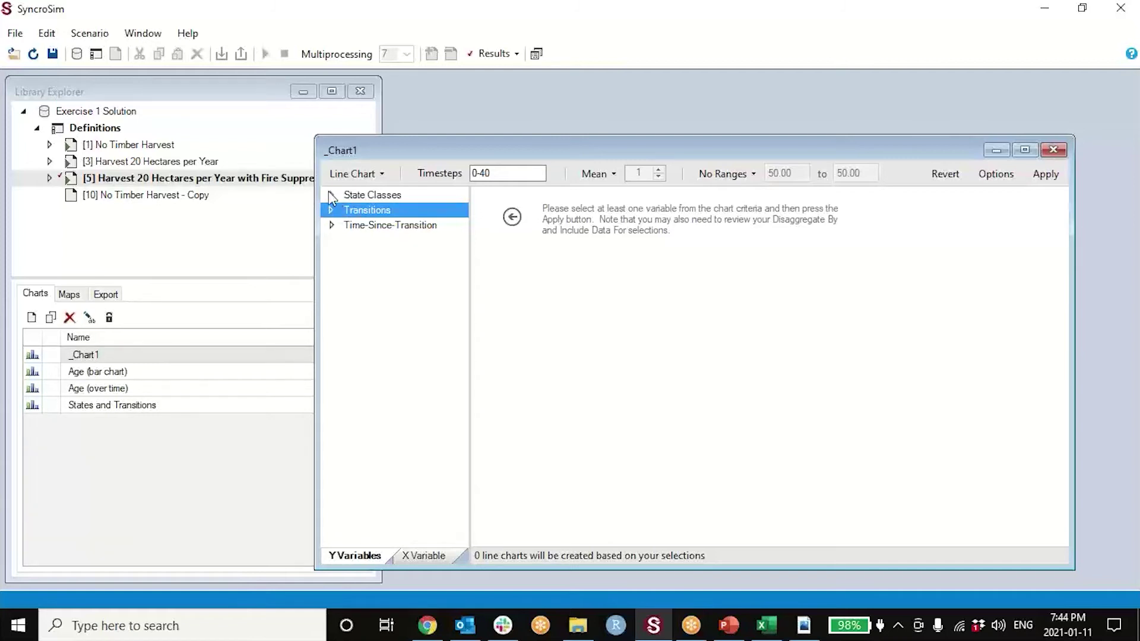
pyautogui.click(329, 194)
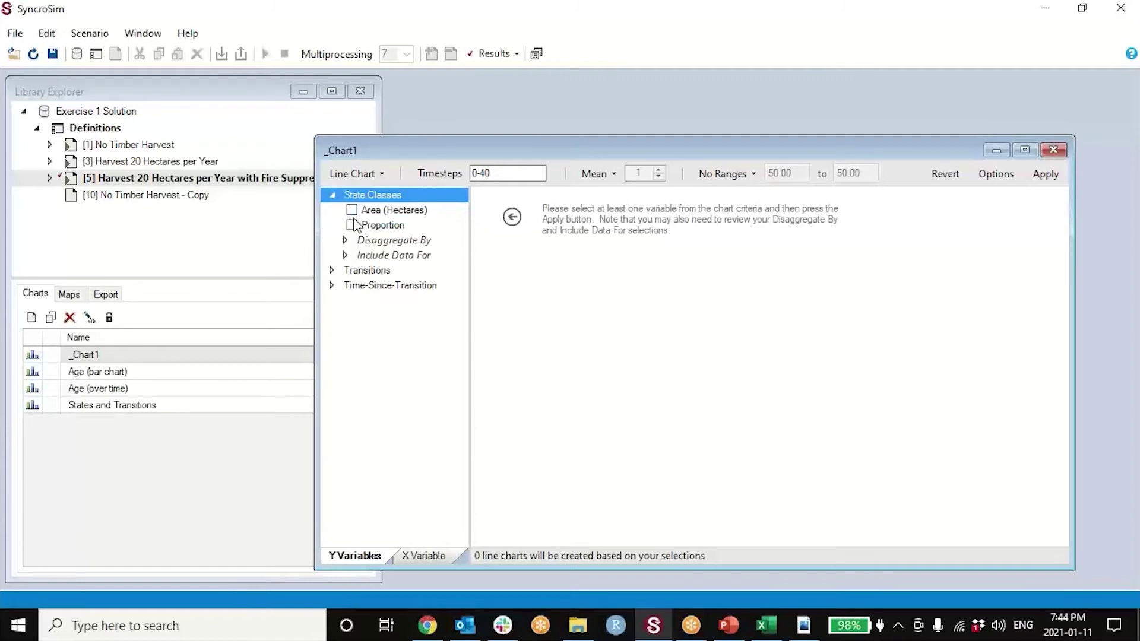
# Reposition the chart window, then plot state class Area (Hectares) disaggregated by State Class
pyautogui.moveTo(464, 149); pyautogui.dragTo(438, 120)
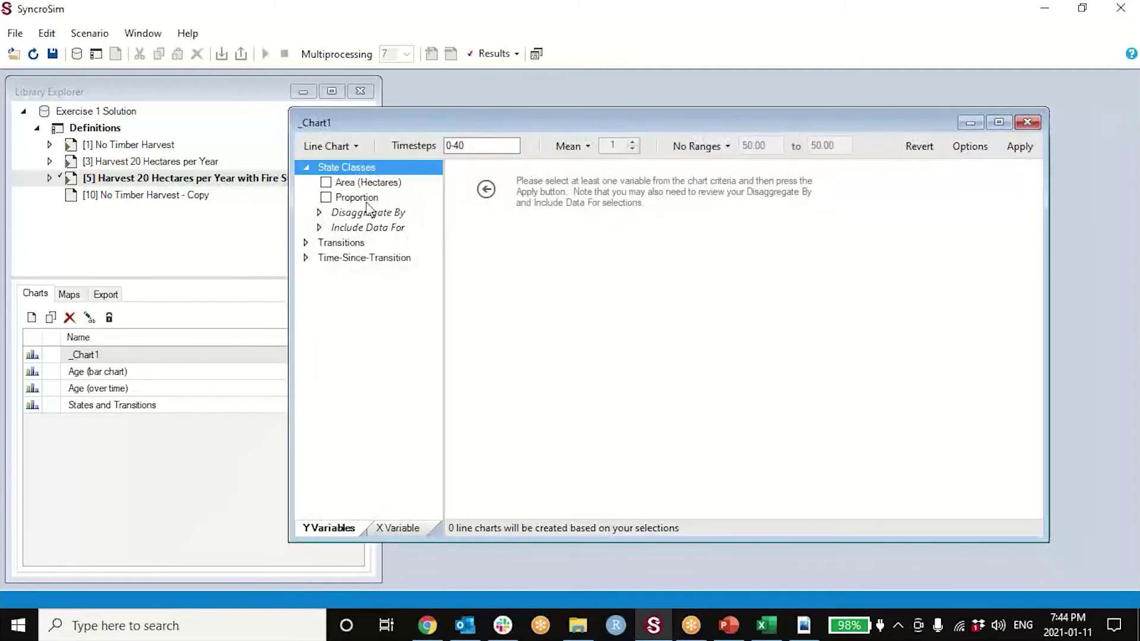
pyautogui.click(326, 183)
pyautogui.click(321, 212)
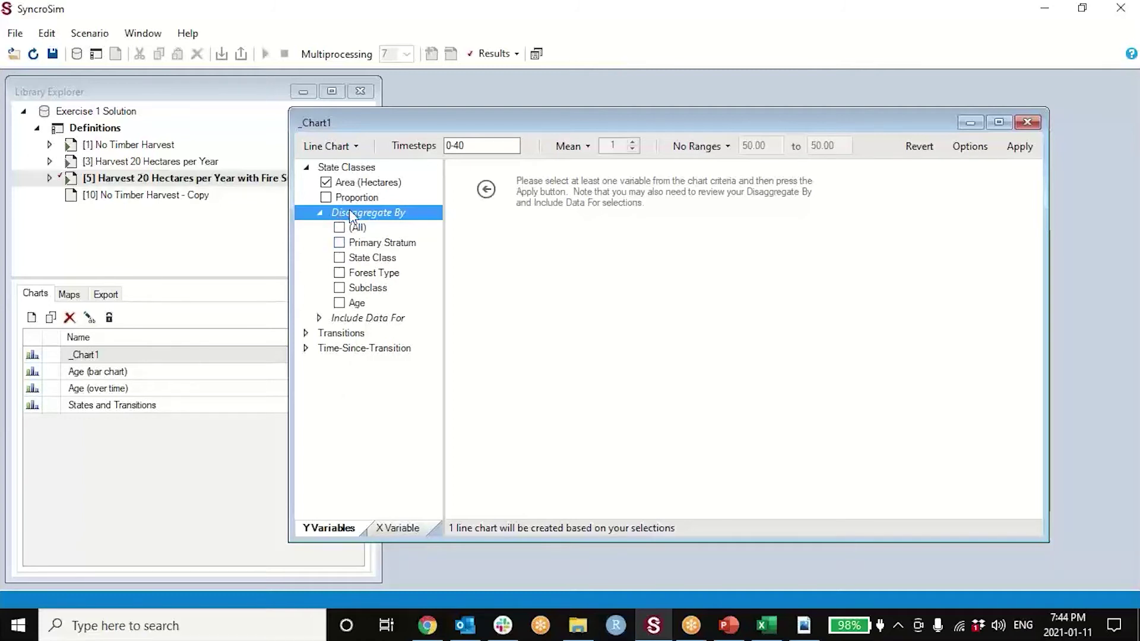
pyautogui.click(339, 259)
# Limit the included State Class data to Coniferous:All only and apply the selection to the chart
pyautogui.click(320, 320)
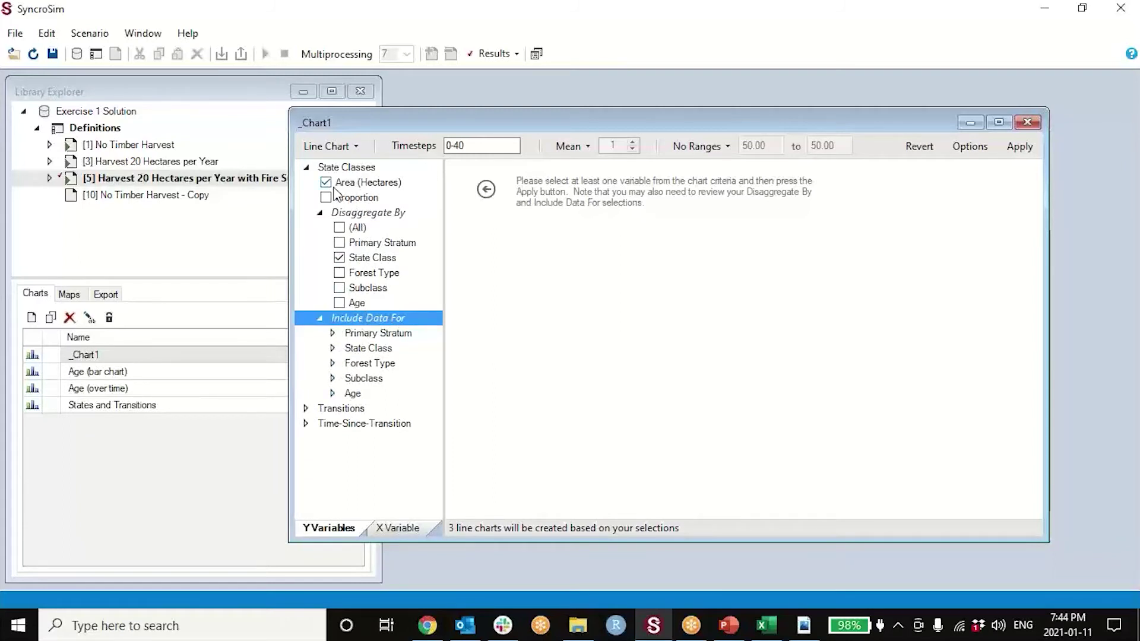
pyautogui.click(332, 349)
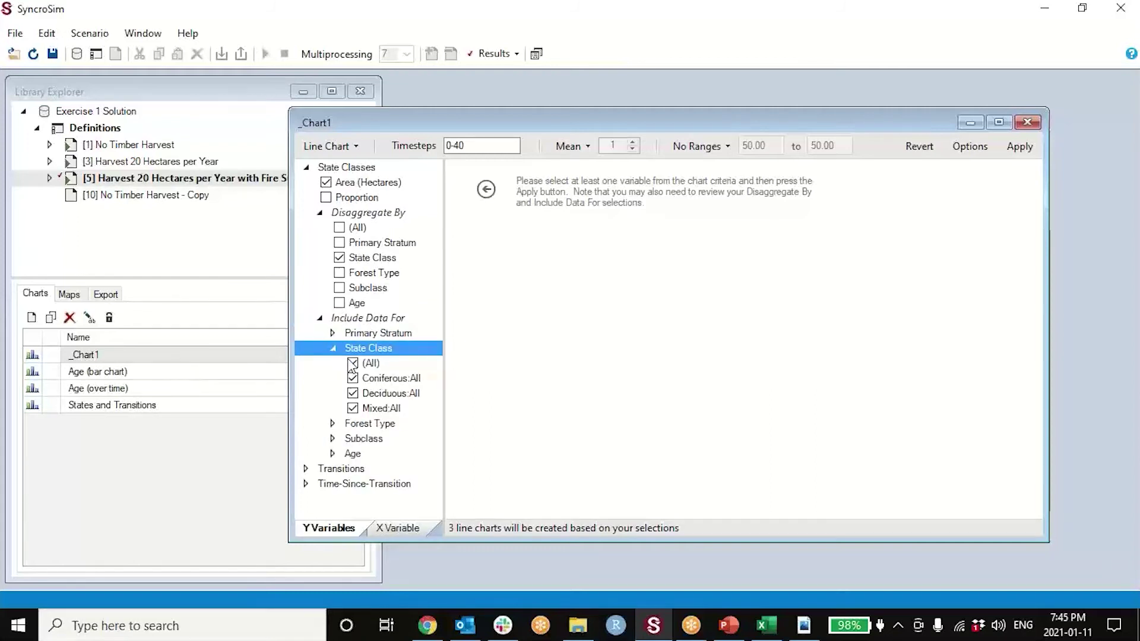
pyautogui.click(353, 363)
pyautogui.click(353, 379)
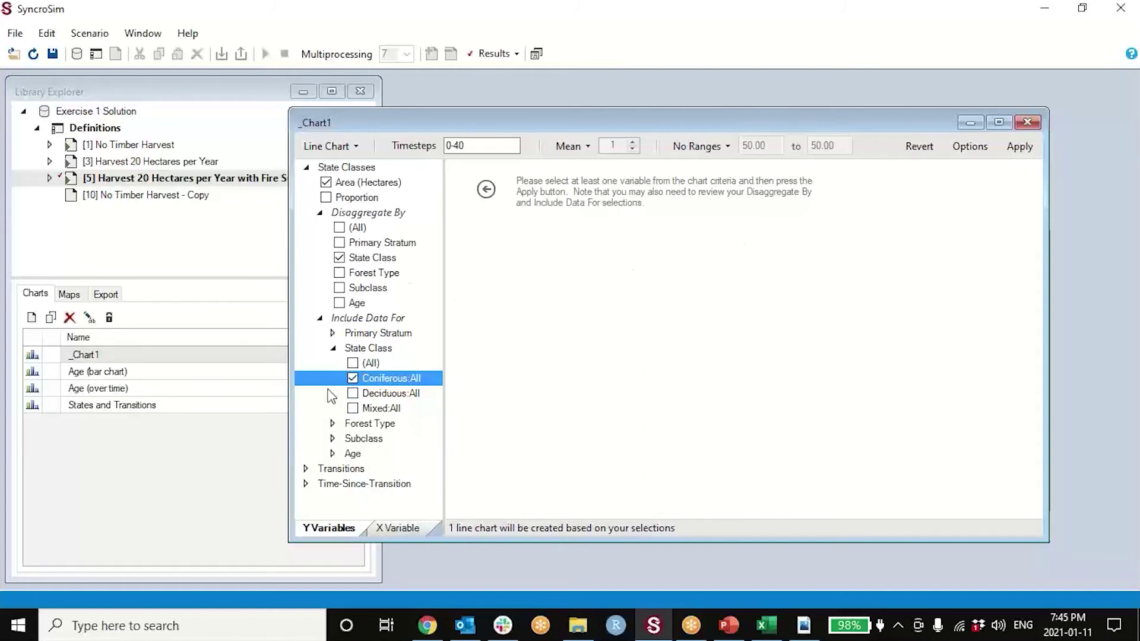
pyautogui.click(1019, 147)
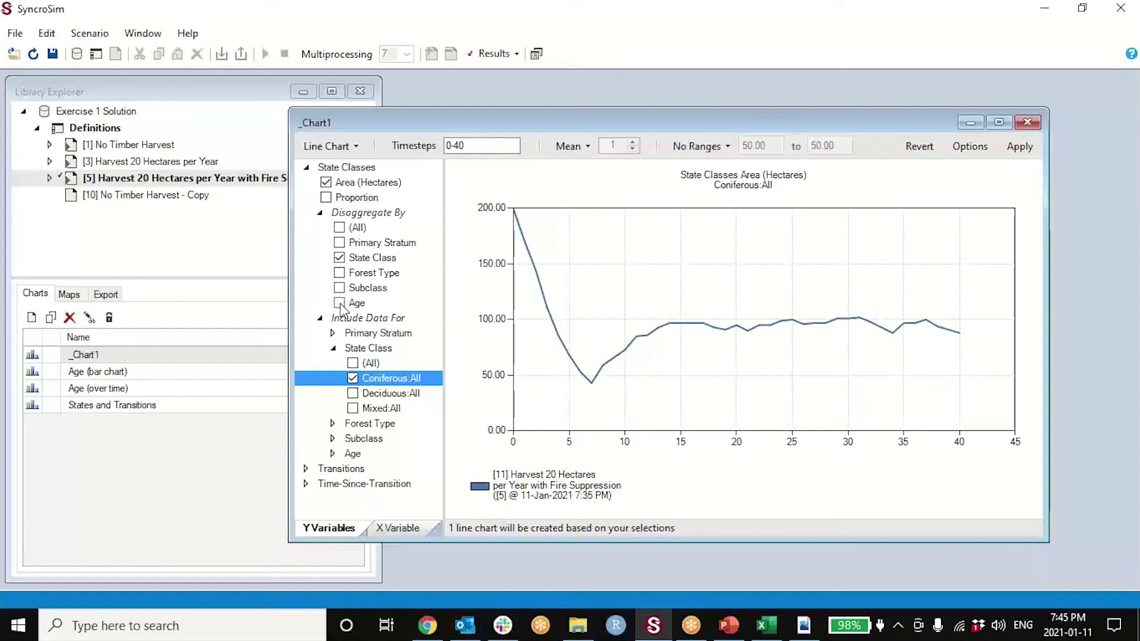
# Limit the included ages to the 41-60, 61-80, 81-100 and 101+ groups and apply the change to the chart
pyautogui.click(331, 455)
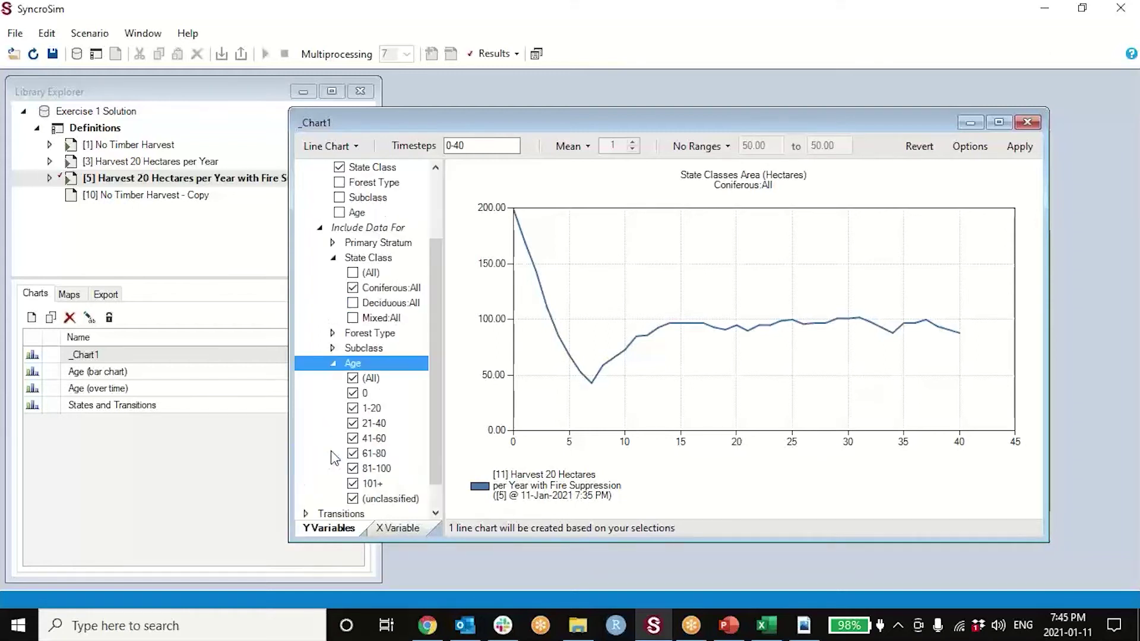
pyautogui.click(353, 381)
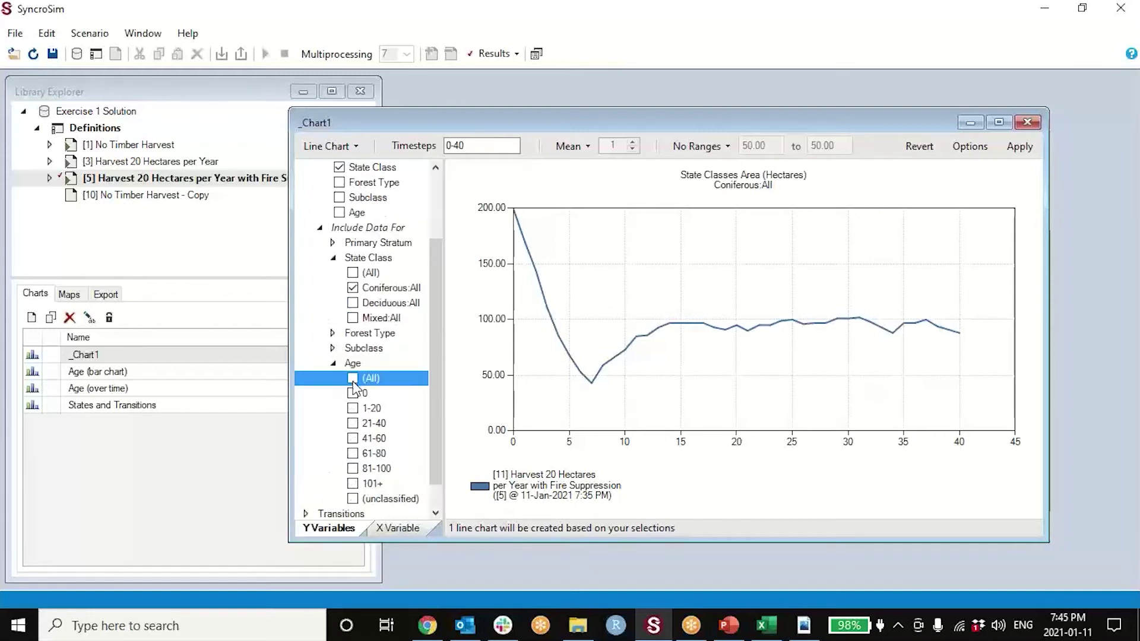
pyautogui.click(352, 454)
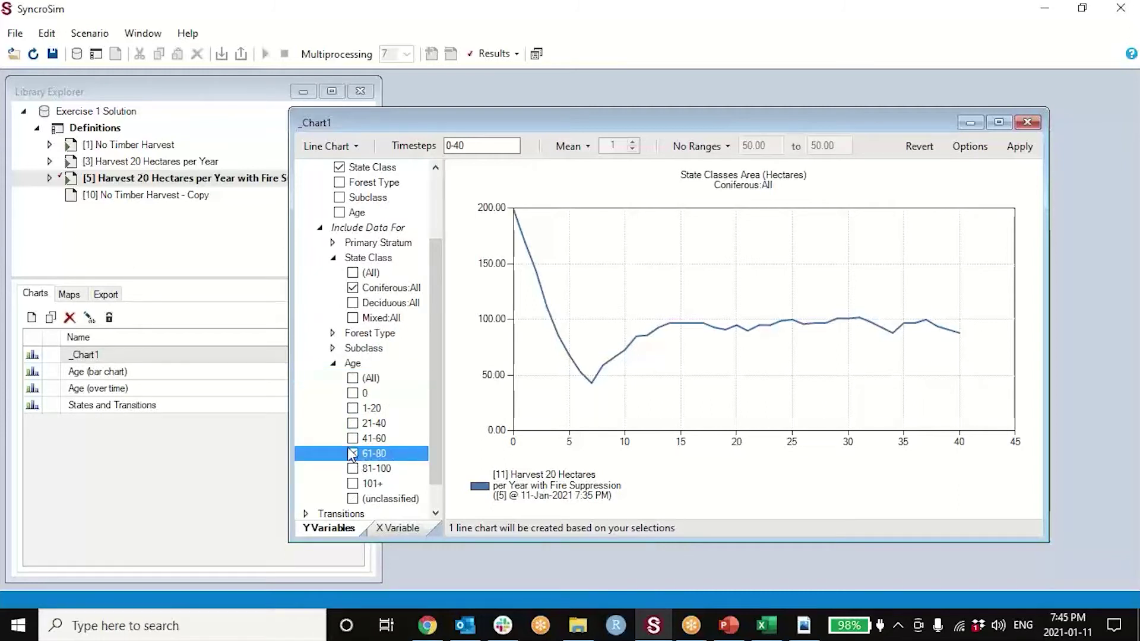
pyautogui.click(353, 439)
pyautogui.click(352, 453)
pyautogui.click(352, 468)
pyautogui.click(352, 484)
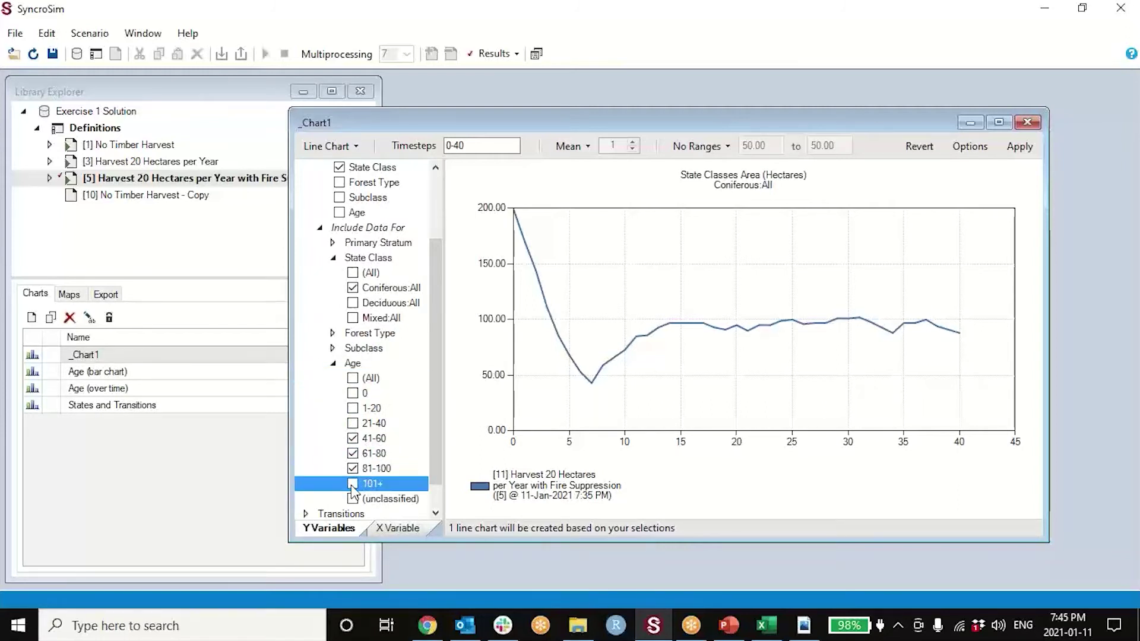
pyautogui.click(1020, 146)
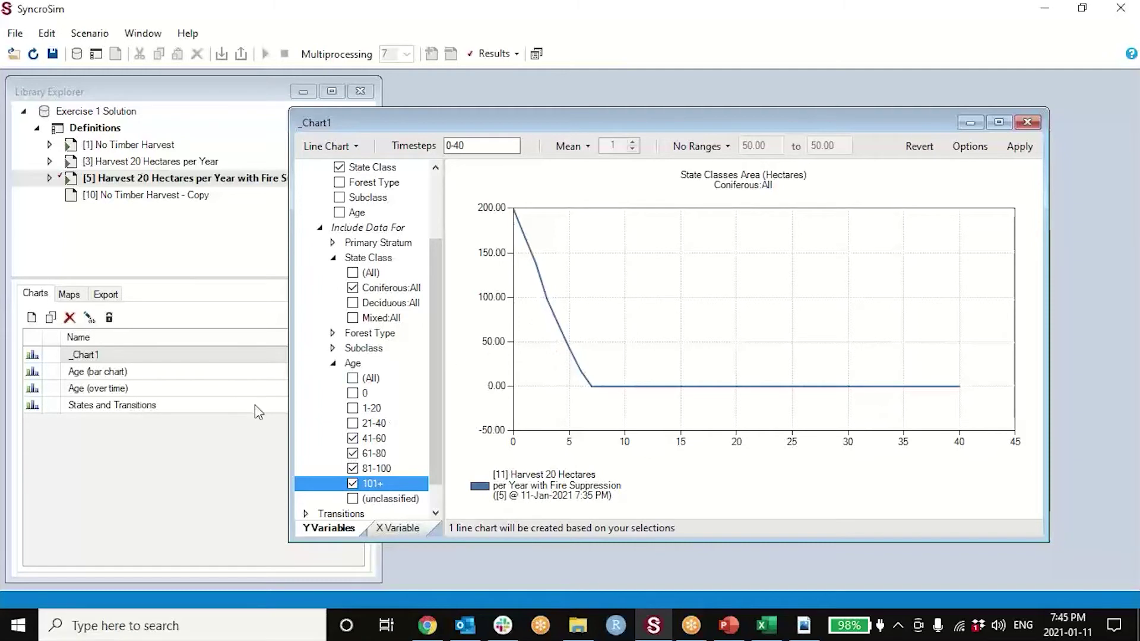
# Add the No Timber Harvest scenario to the results for comparison in the chart
pyautogui.click(147, 145)
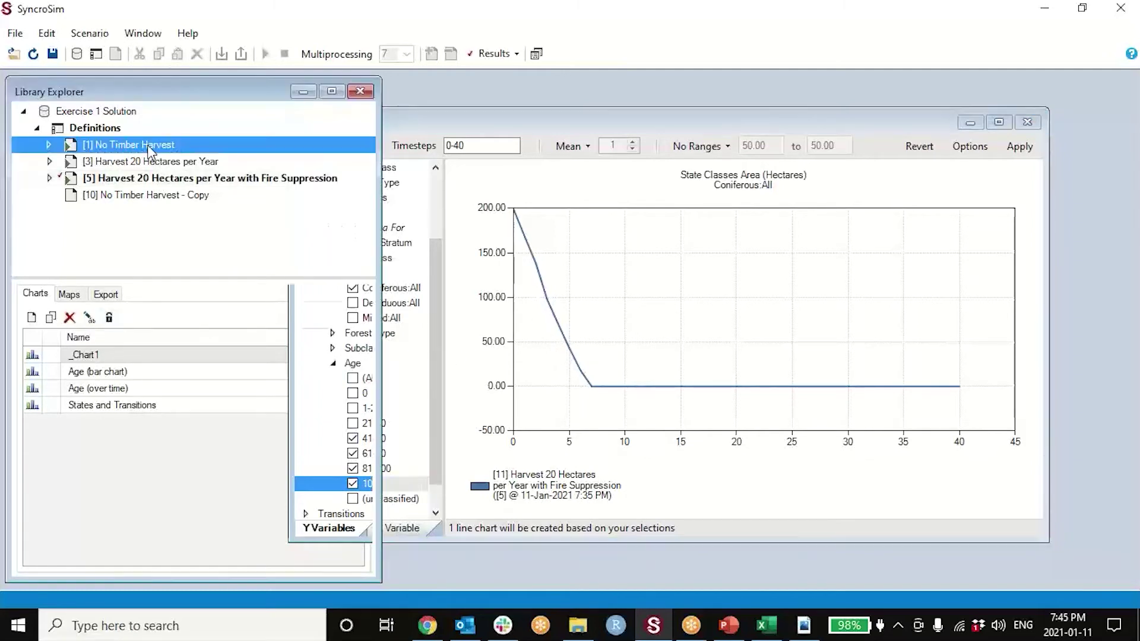
pyautogui.rightClick(148, 145)
pyautogui.click(229, 450)
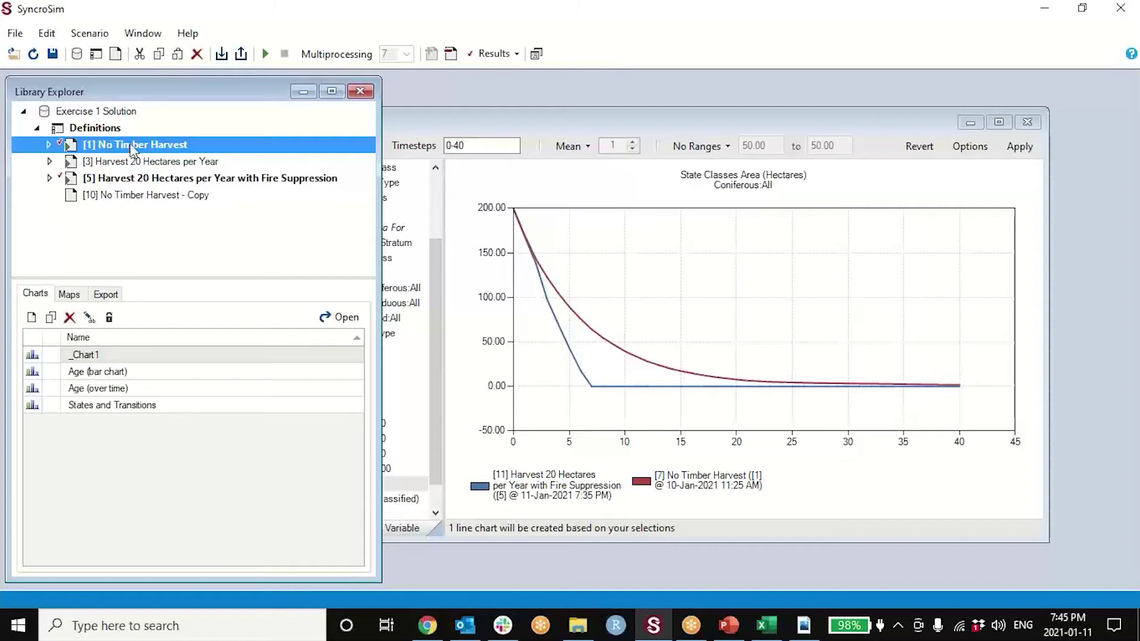
# Remove the No Timber Harvest scenario from the results, then add it back
pyautogui.rightClick(127, 150)
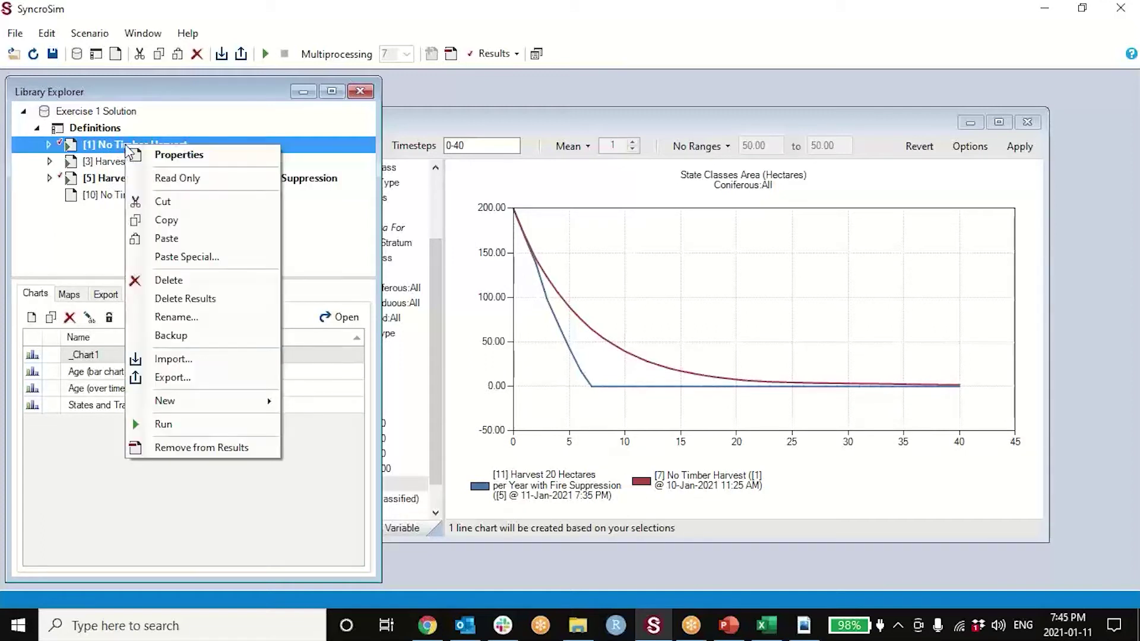
pyautogui.click(173, 448)
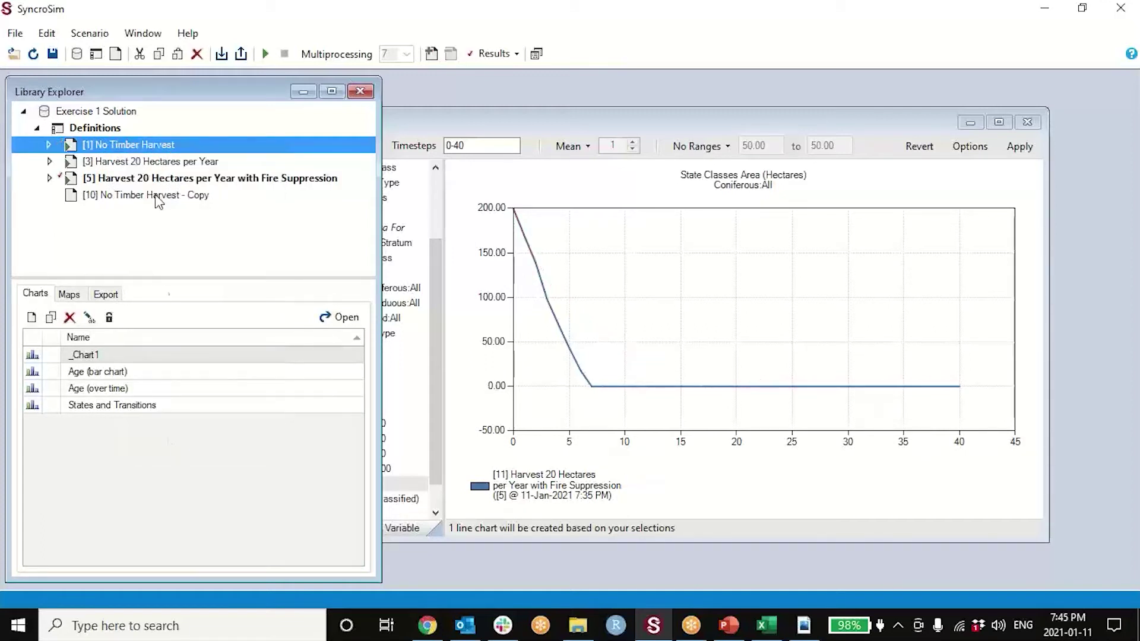
pyautogui.rightClick(154, 142)
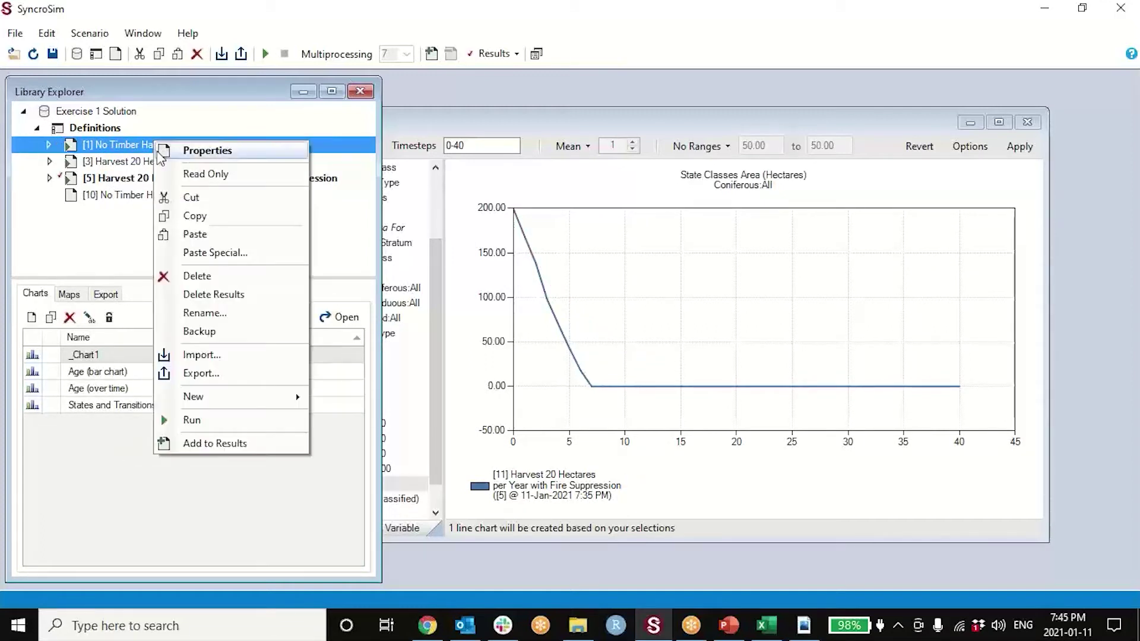
pyautogui.click(223, 445)
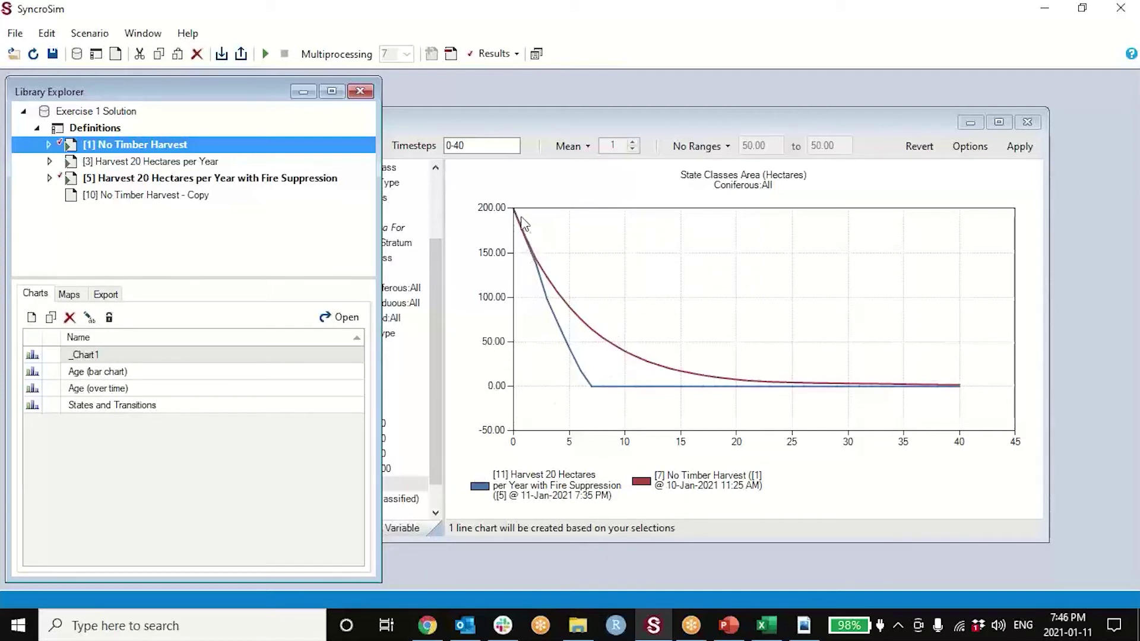
# Review the chart's disaggregation and data inclusion choices for State Classes, then close the chart
pyautogui.click(432, 127)
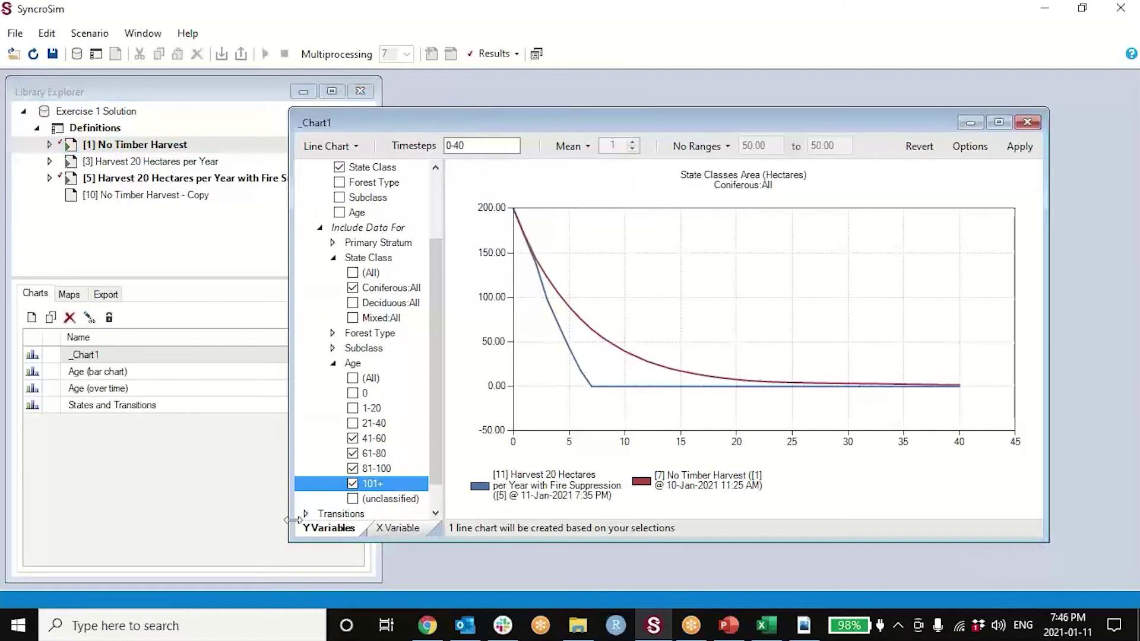
pyautogui.scroll(-1, 343, 488)
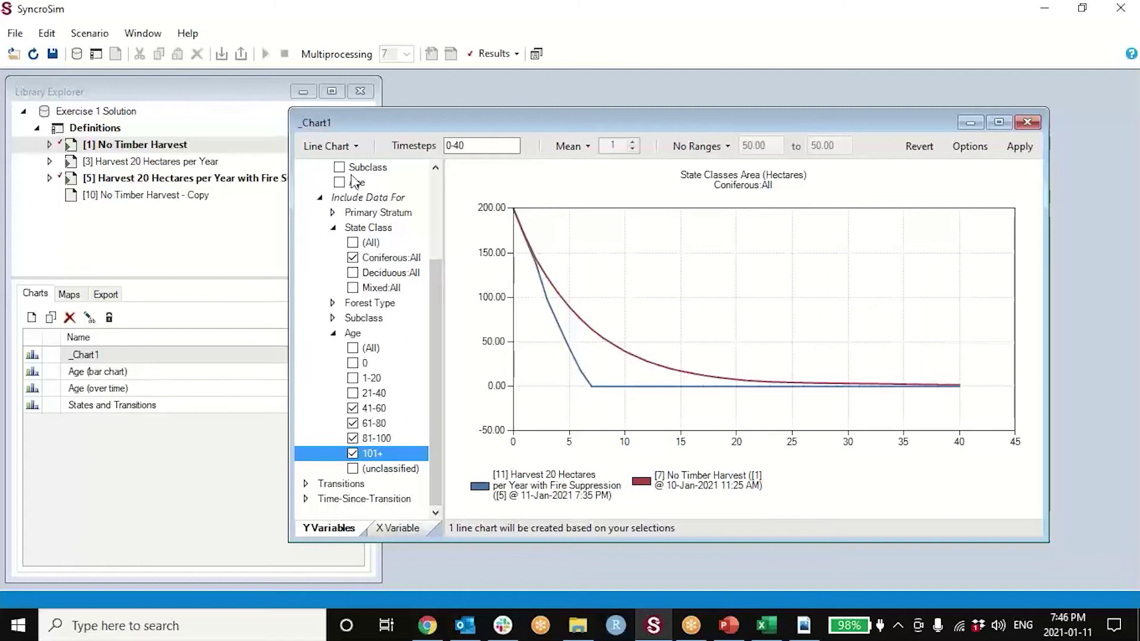
pyautogui.scroll(1, 350, 190)
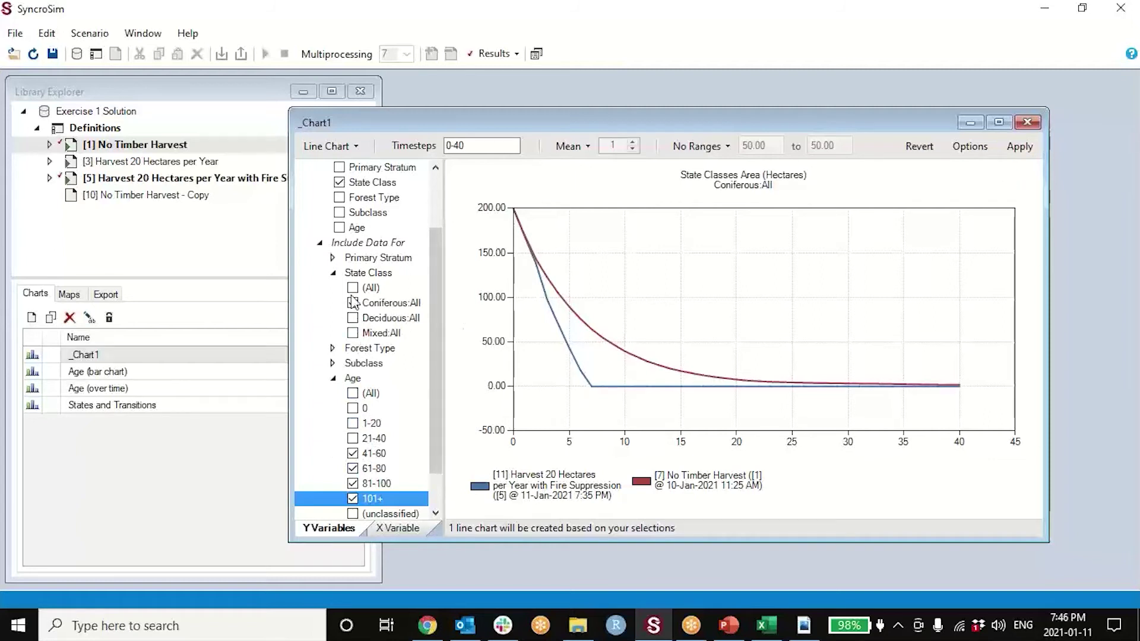
pyautogui.click(1028, 121)
# Rename the _Chart1 chart as Old Conifer
pyautogui.click(82, 356)
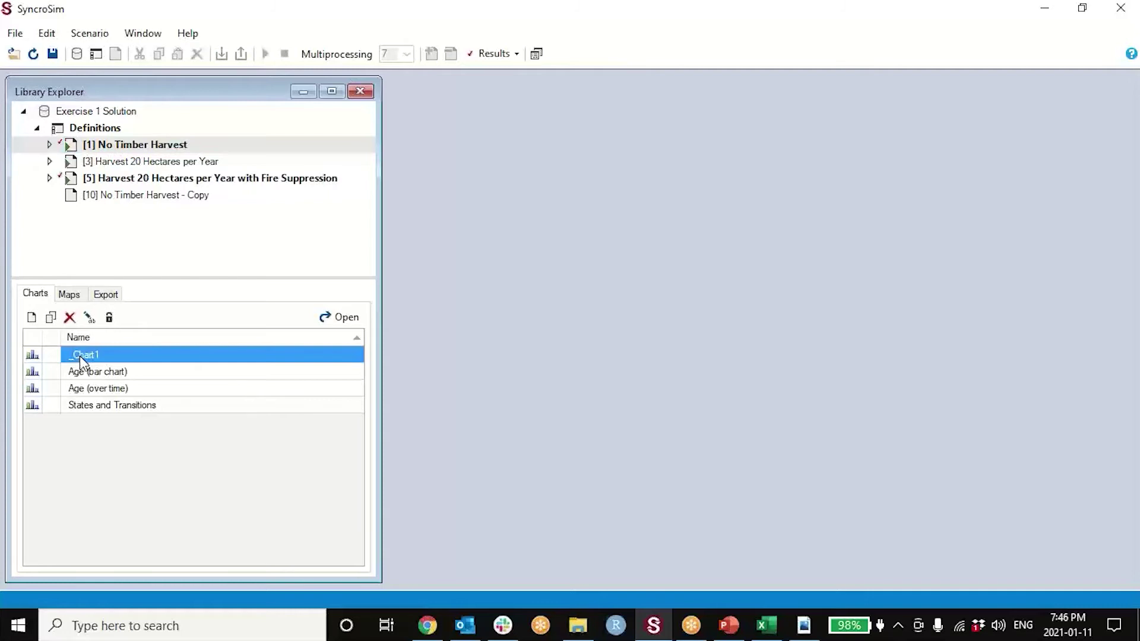
pyautogui.press('F2')
pyautogui.write('COnfi')
pyautogui.press('BackSpace')
pyautogui.press('BackSpace')
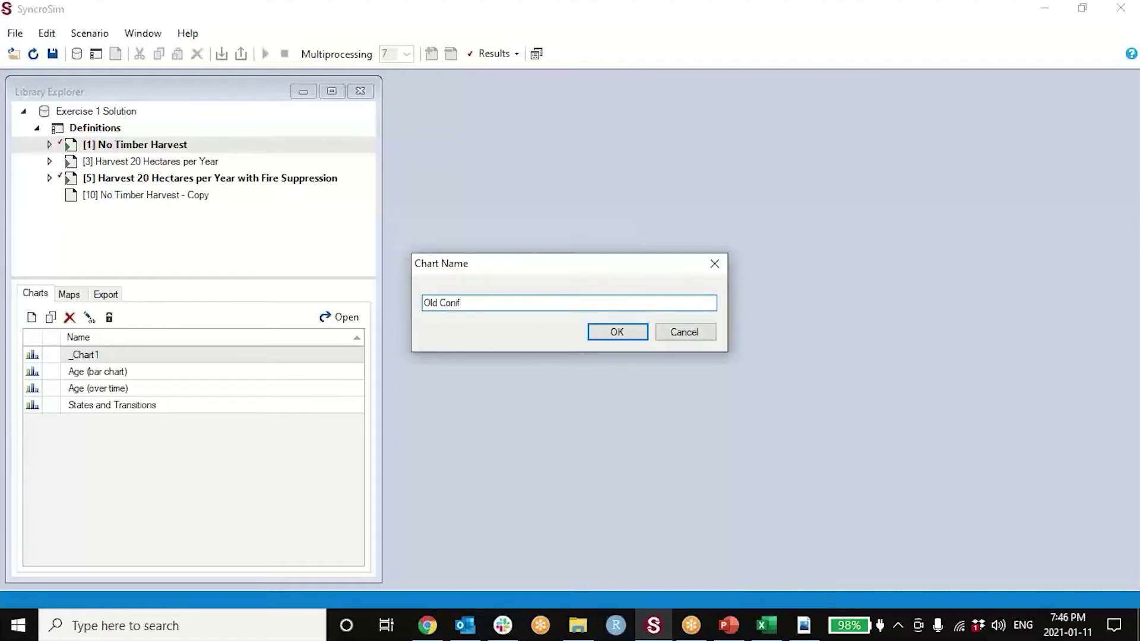
pyautogui.write('er')
pyautogui.press('Return')
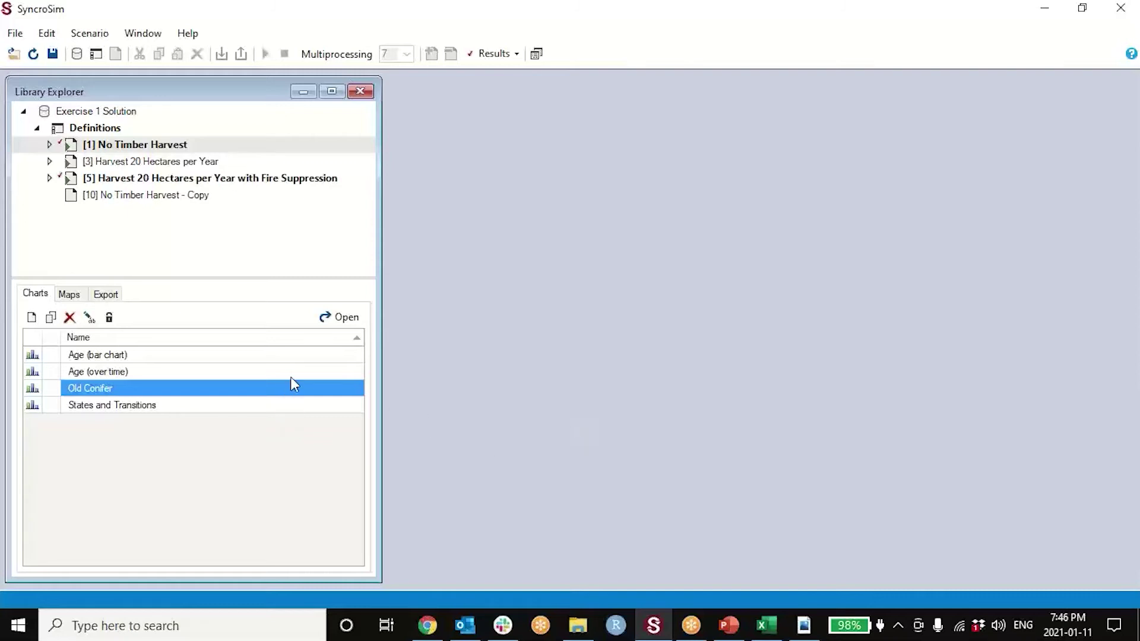
# Open the project Definitions and view the age types and age groups, repositioning the window as needed
pyautogui.click(110, 131)
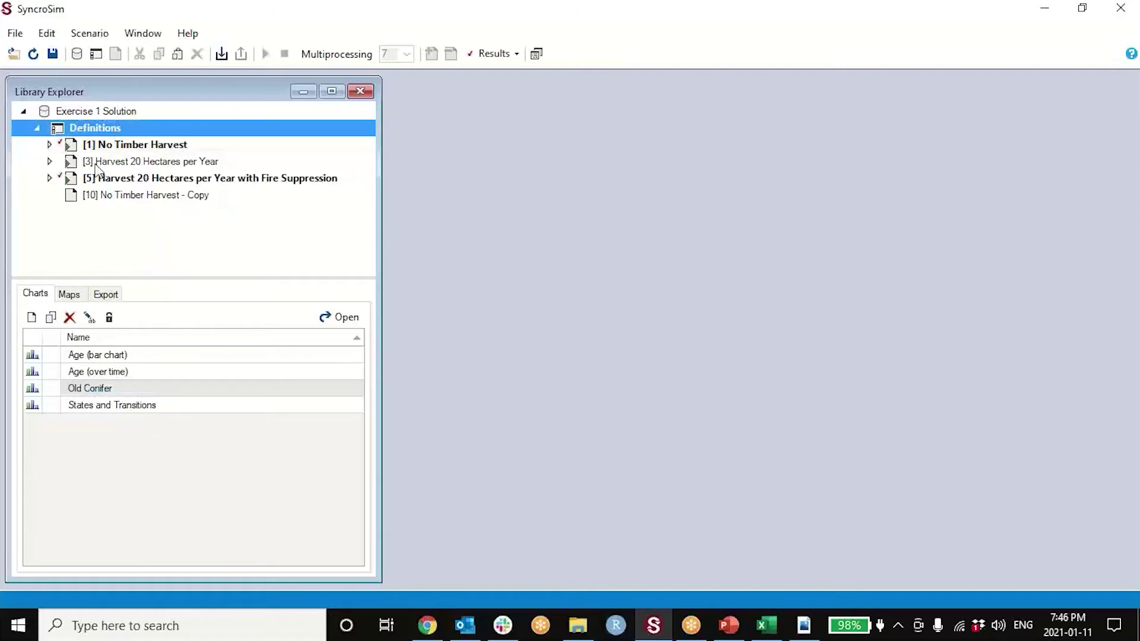
pyautogui.doubleClick(108, 128)
pyautogui.moveTo(297, 123); pyautogui.dragTo(293, 106)
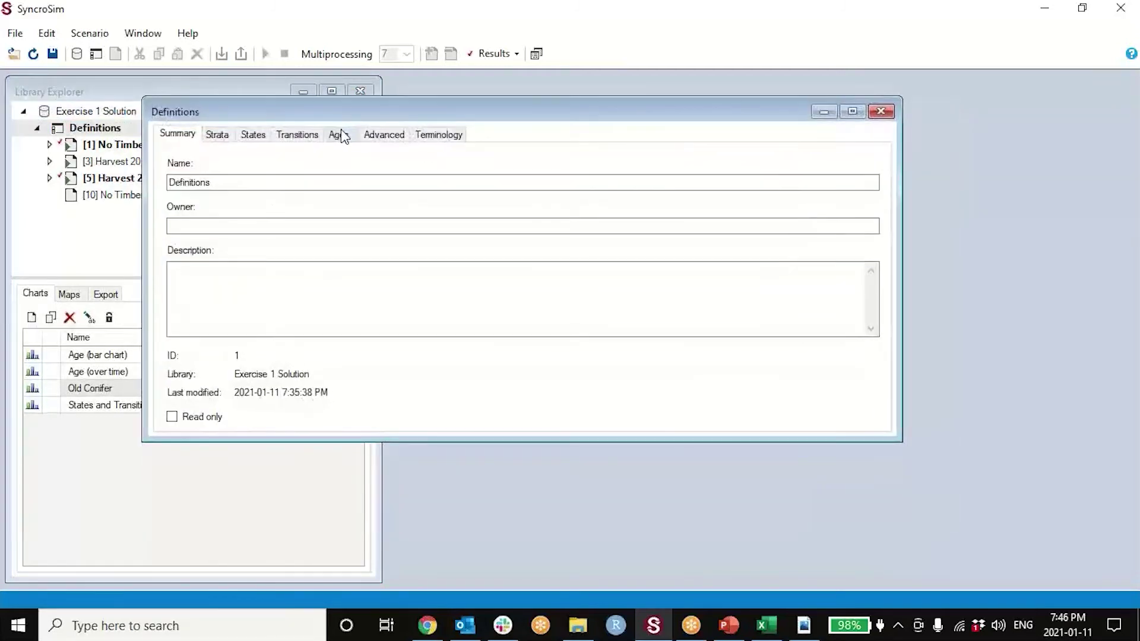
pyautogui.click(339, 134)
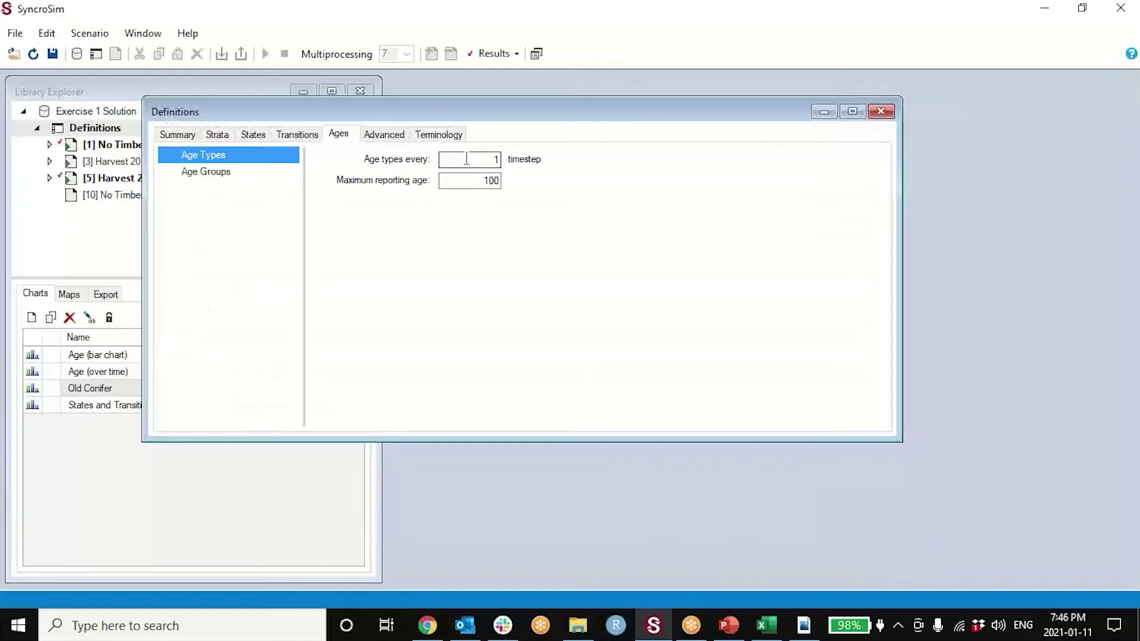
pyautogui.moveTo(315, 114); pyautogui.dragTo(441, 142)
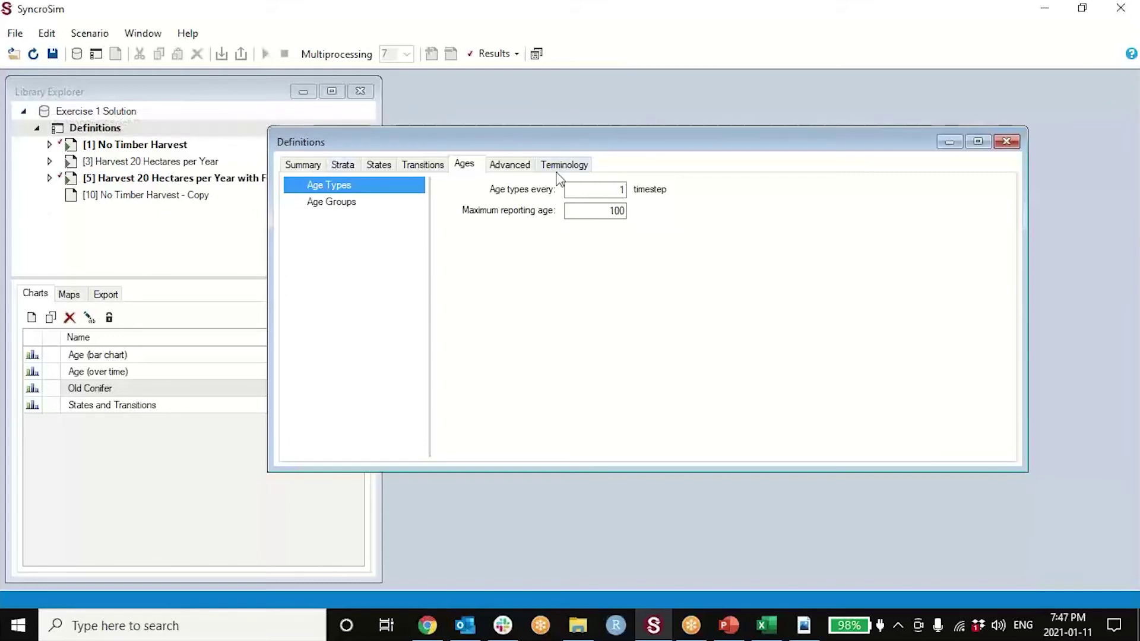
pyautogui.click(344, 208)
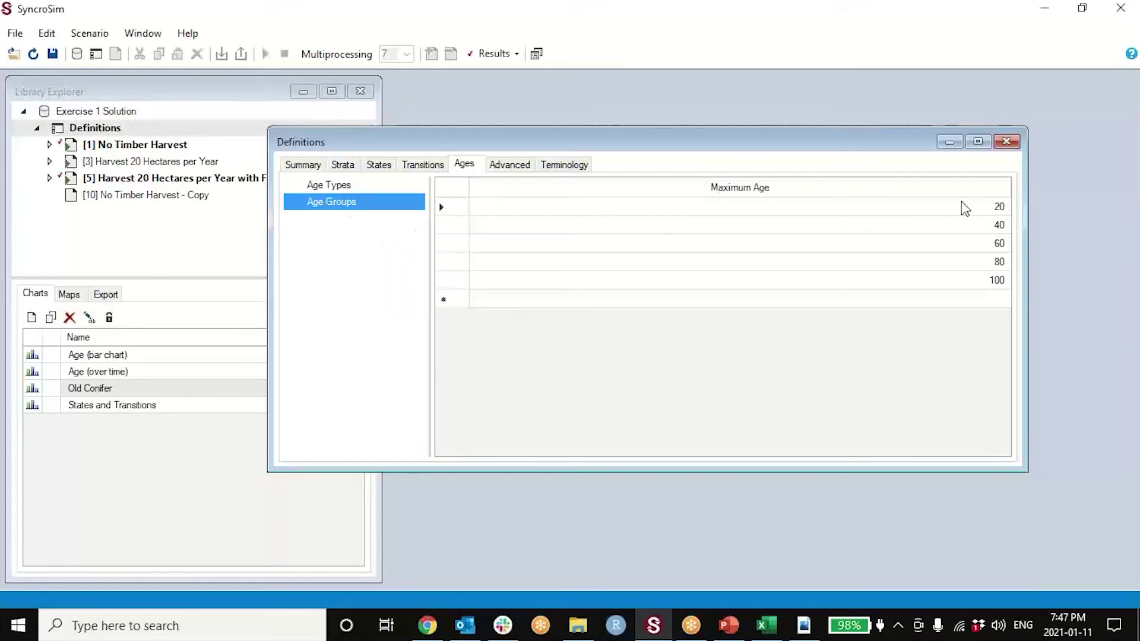
# Reopen the Old Conifer chart and compare its age choices with the age groups in the Definitions
pyautogui.doubleClick(90, 394)
pyautogui.moveTo(144, 305); pyautogui.dragTo(137, 414)
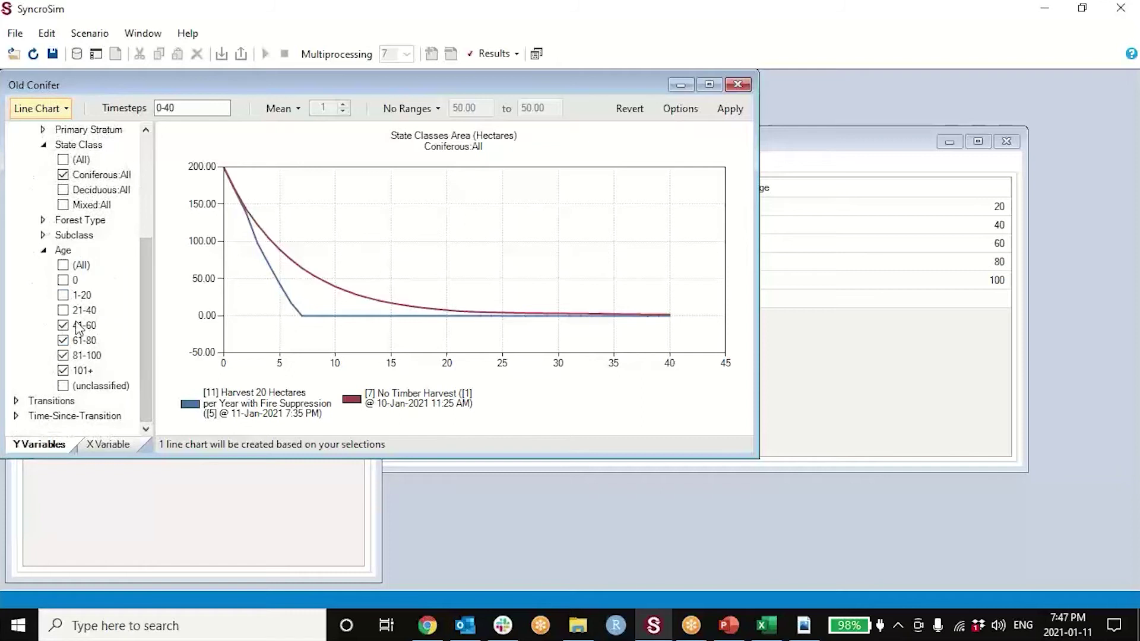
pyautogui.click(862, 142)
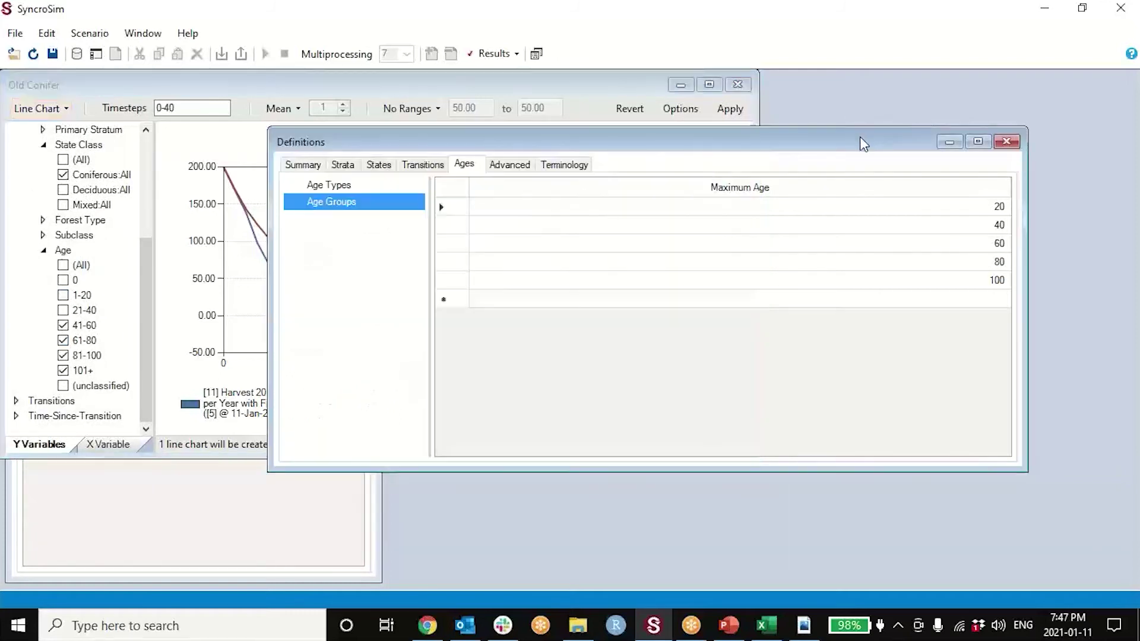
pyautogui.moveTo(409, 141); pyautogui.dragTo(421, 148)
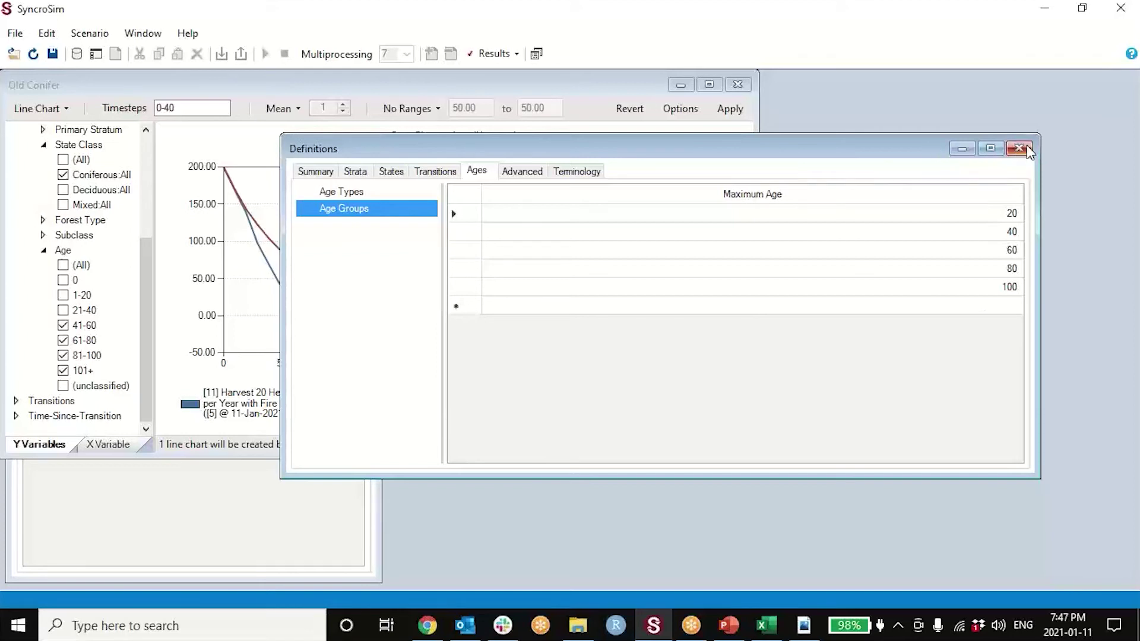
# Set the second age group's maximum age to 30, accept the Age Group change, and close the project Definitions
pyautogui.click(993, 215)
pyautogui.click(996, 217)
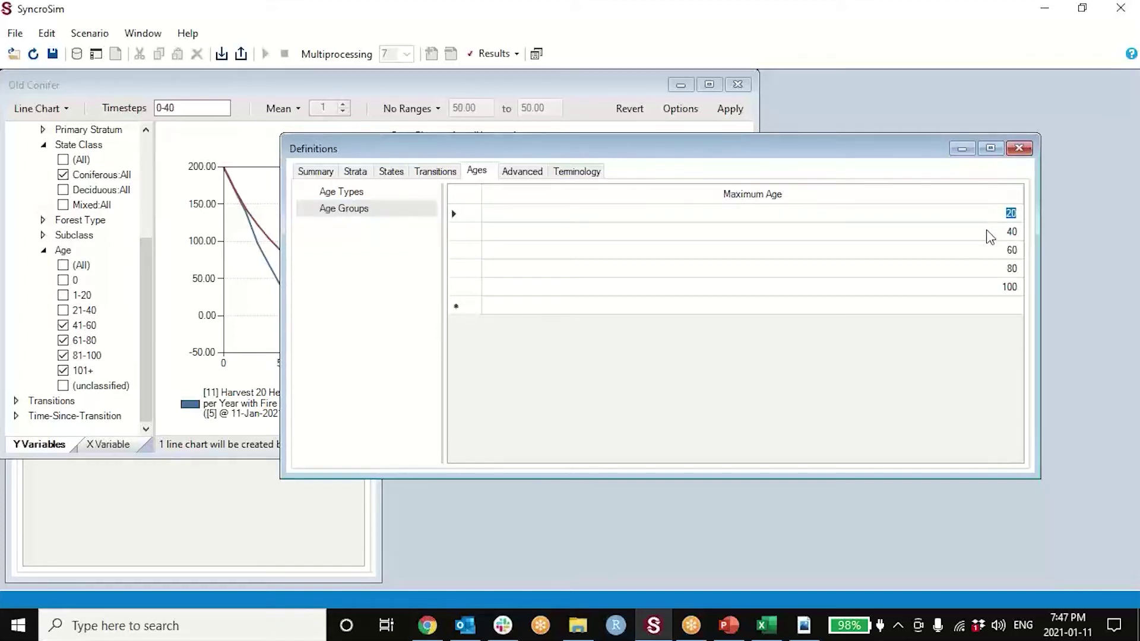
pyautogui.click(980, 230)
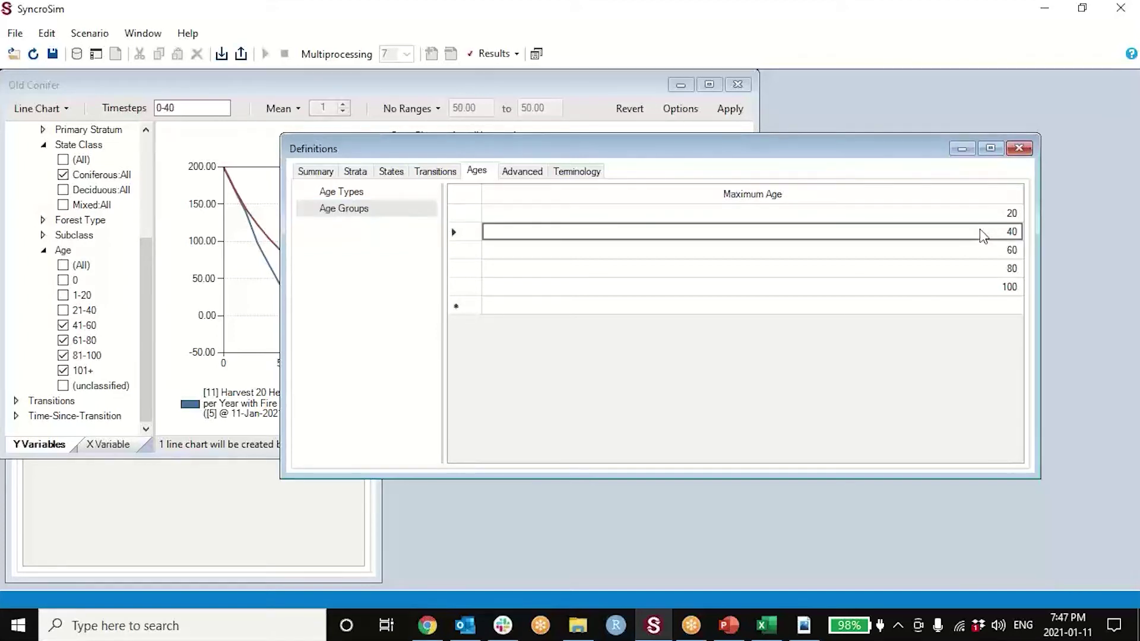
pyautogui.click(998, 231)
pyautogui.write('3')
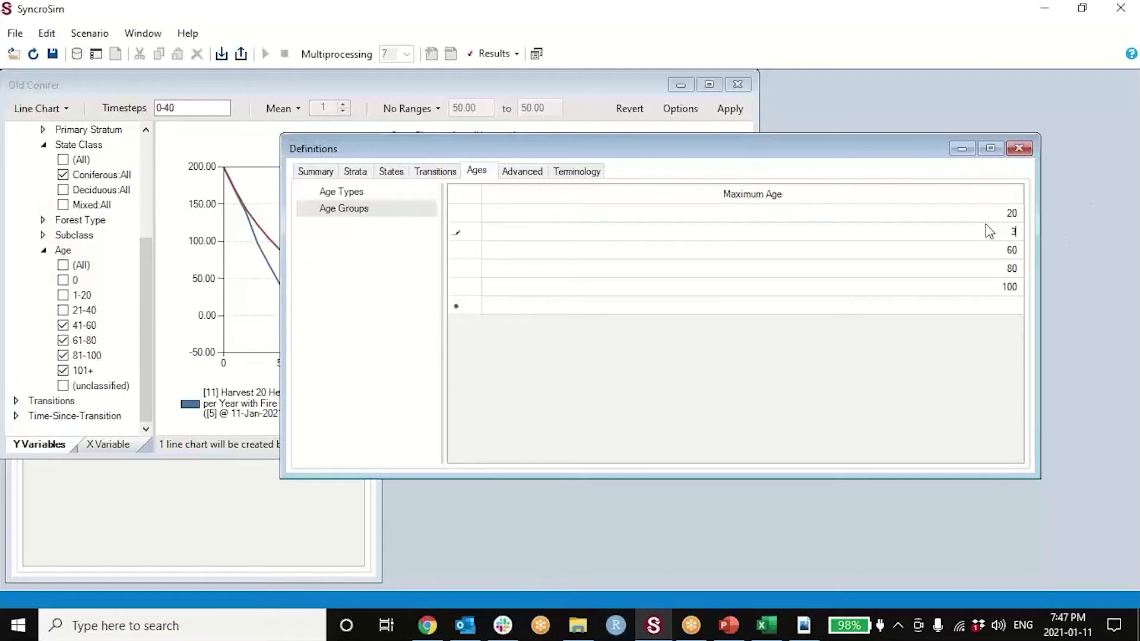
pyautogui.click(1011, 256)
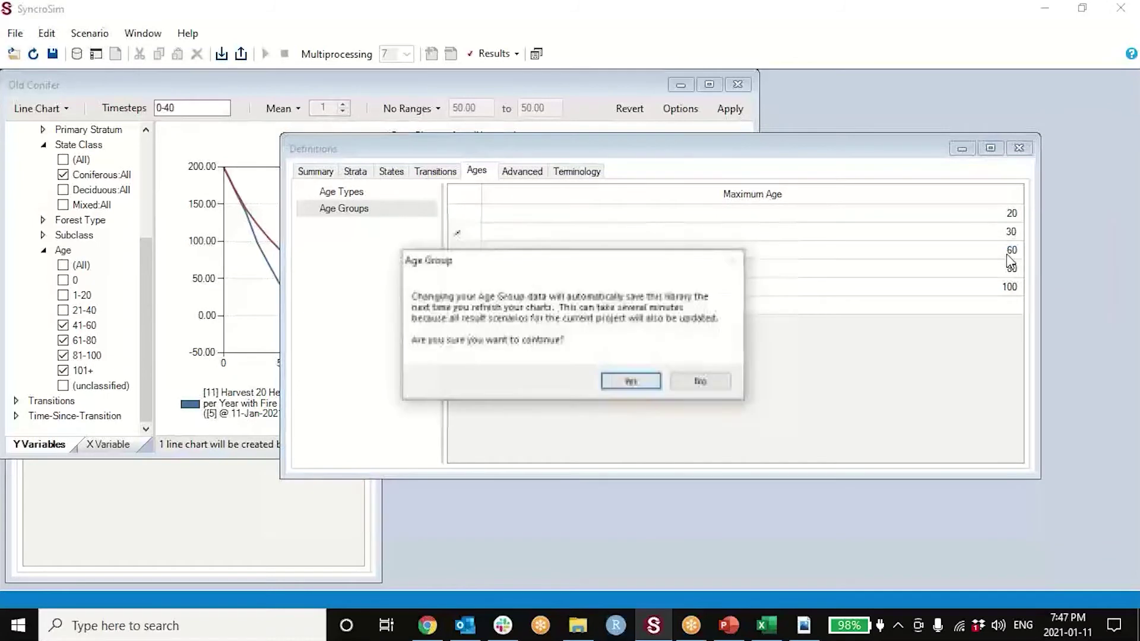
pyautogui.click(1019, 148)
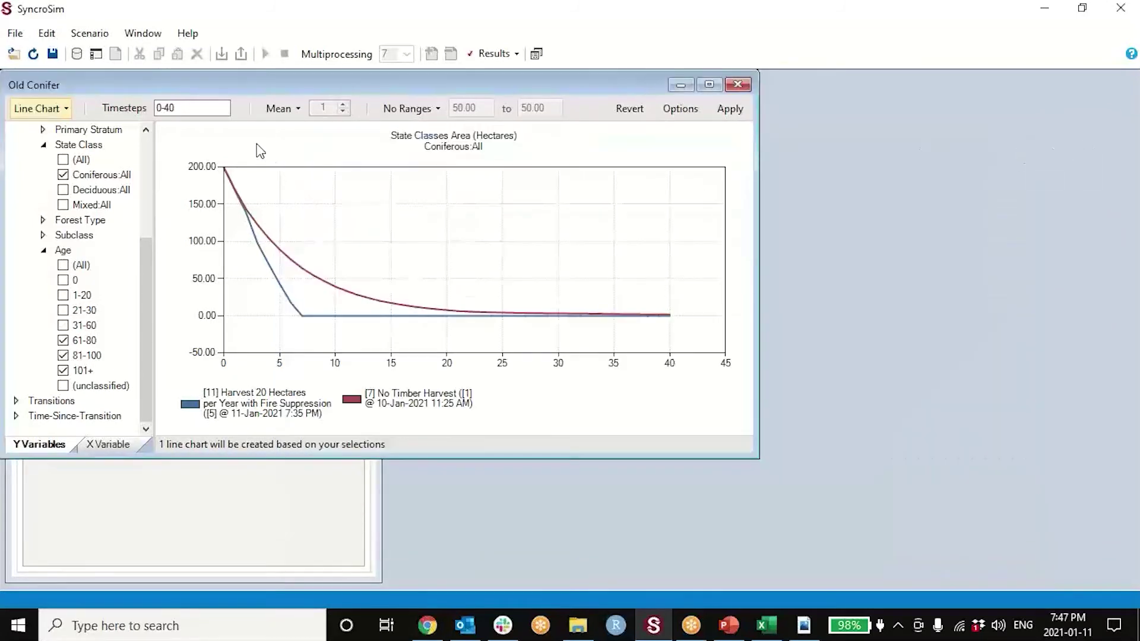
# Refresh the Old Conifer chart, include the 31-60 age class, apply the selection, and close the chart
pyautogui.click(731, 108)
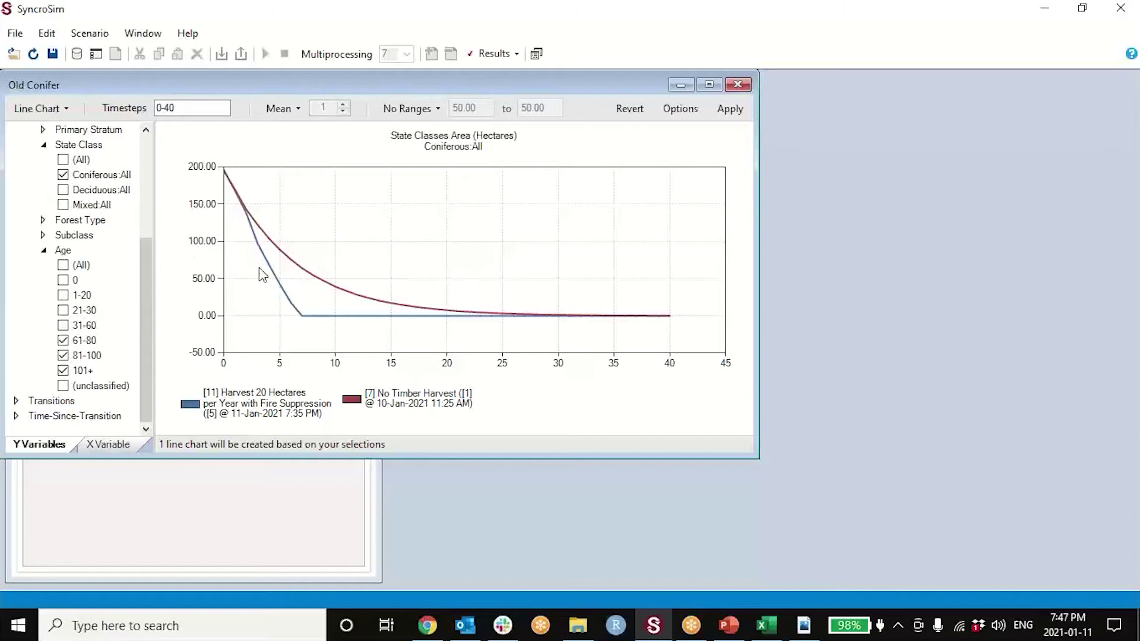
pyautogui.click(63, 325)
pyautogui.click(730, 109)
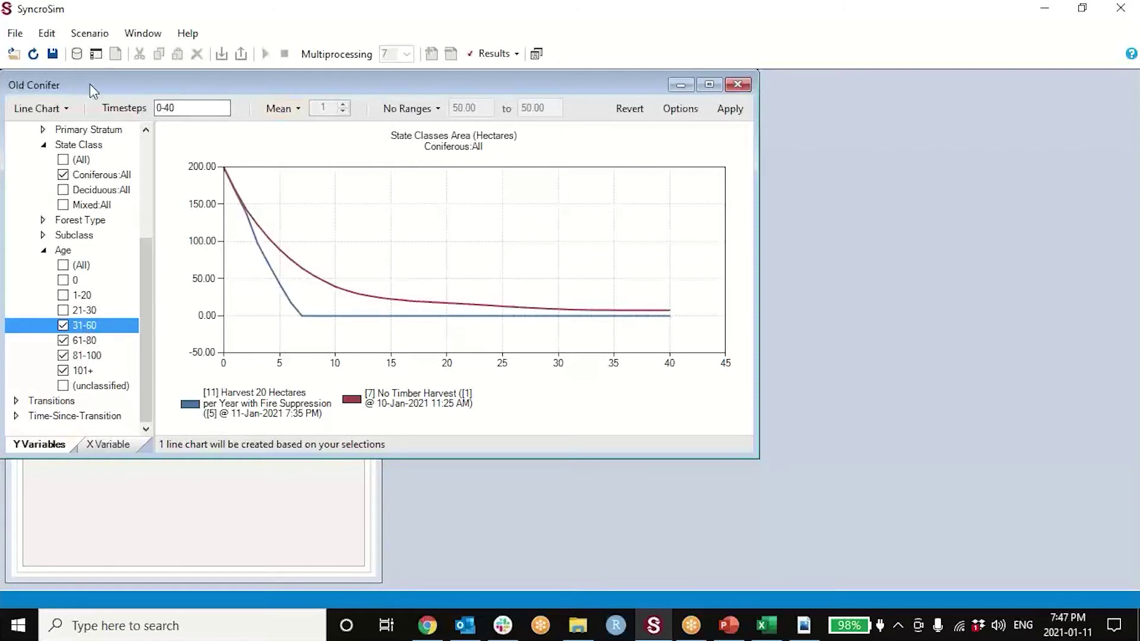
pyautogui.moveTo(92, 89); pyautogui.dragTo(272, 137)
pyautogui.click(919, 135)
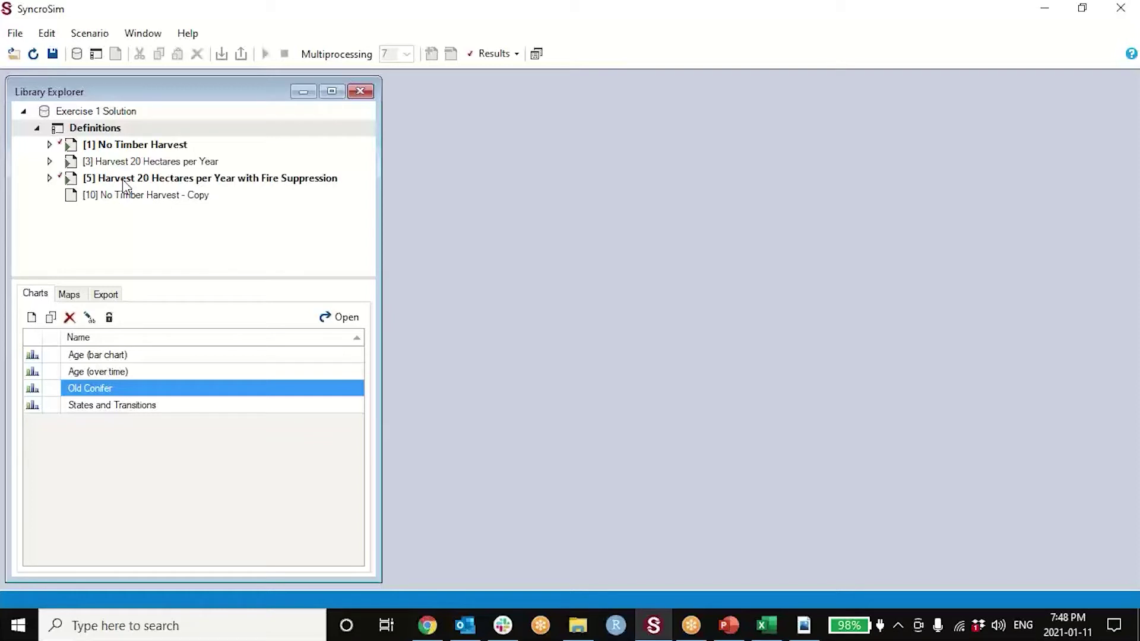
pyautogui.click(23, 632)
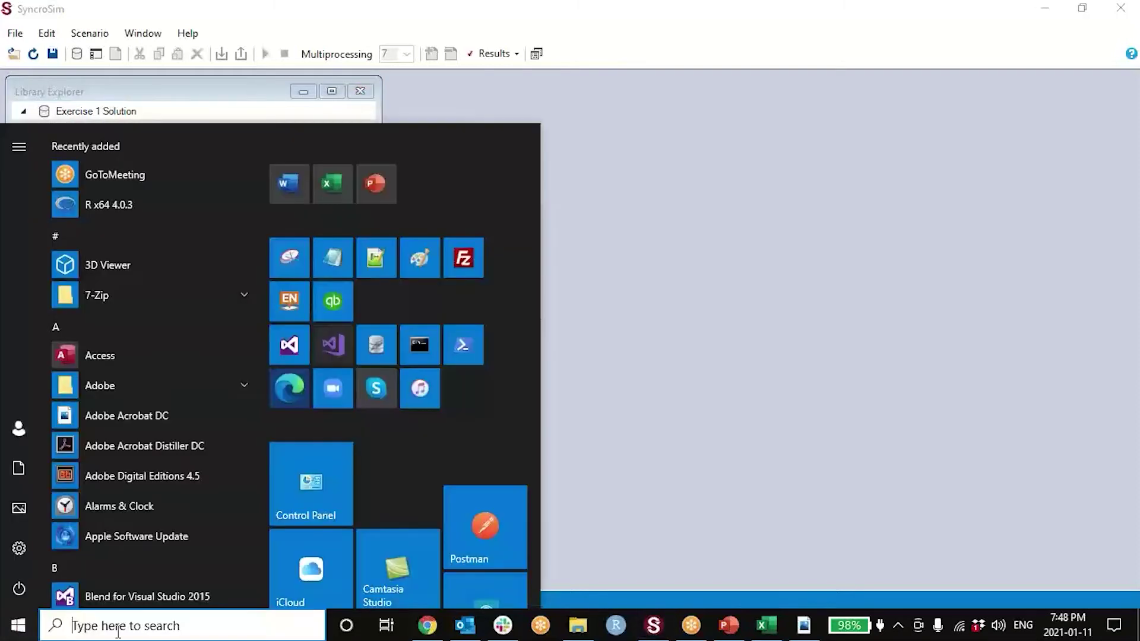
pyautogui.write('s')
pyautogui.press('BackSpace')
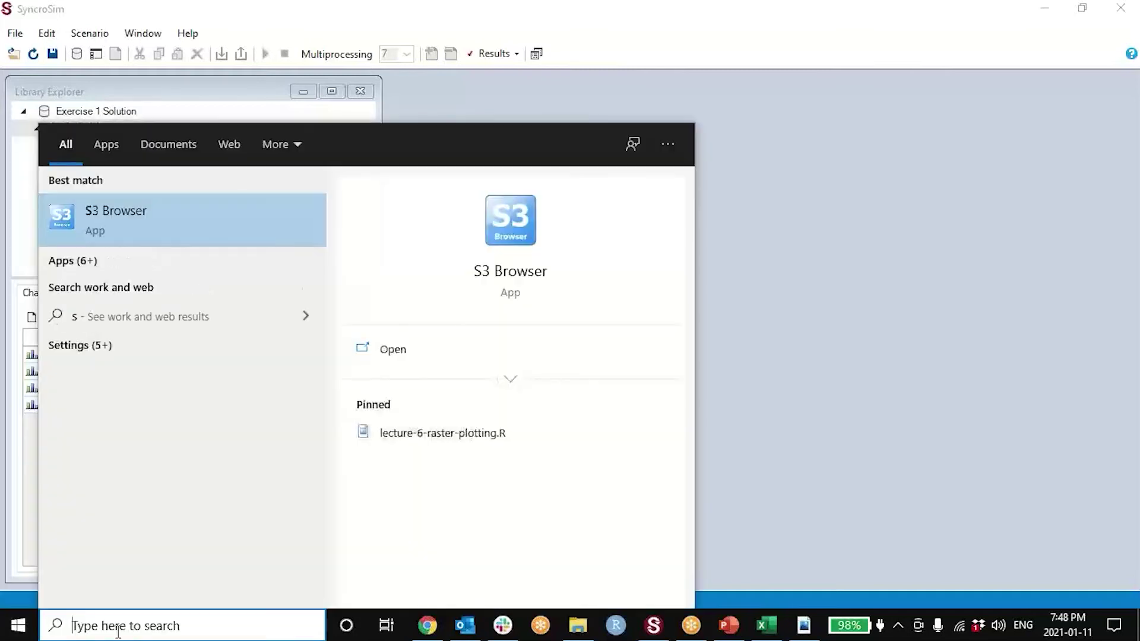
pyautogui.press('Escape')
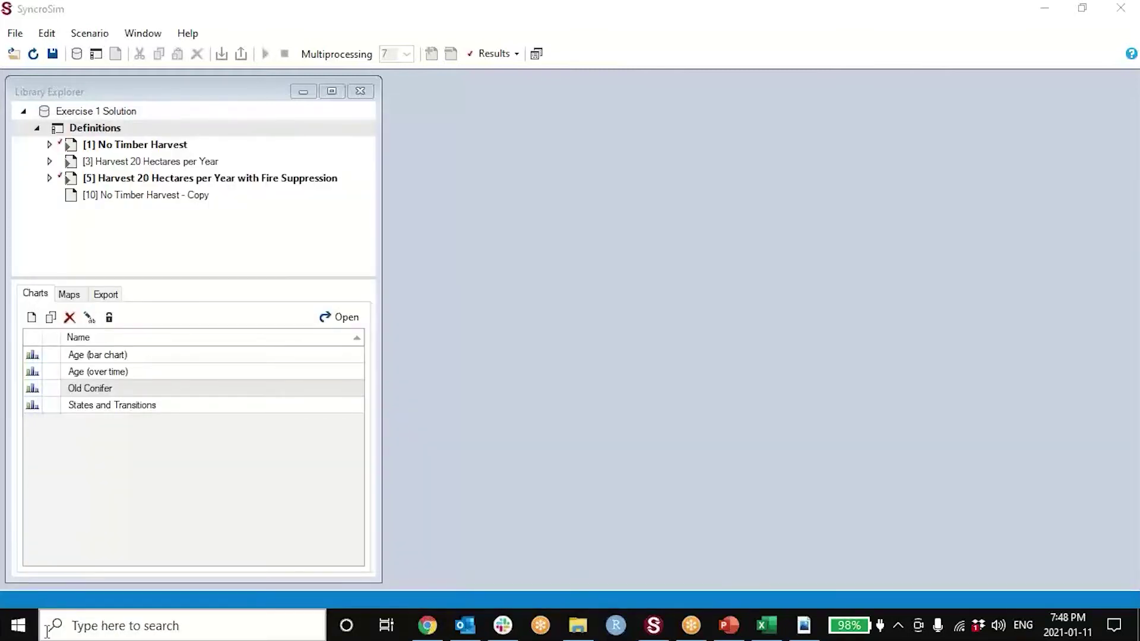
pyautogui.click(19, 626)
pyautogui.click(21, 628)
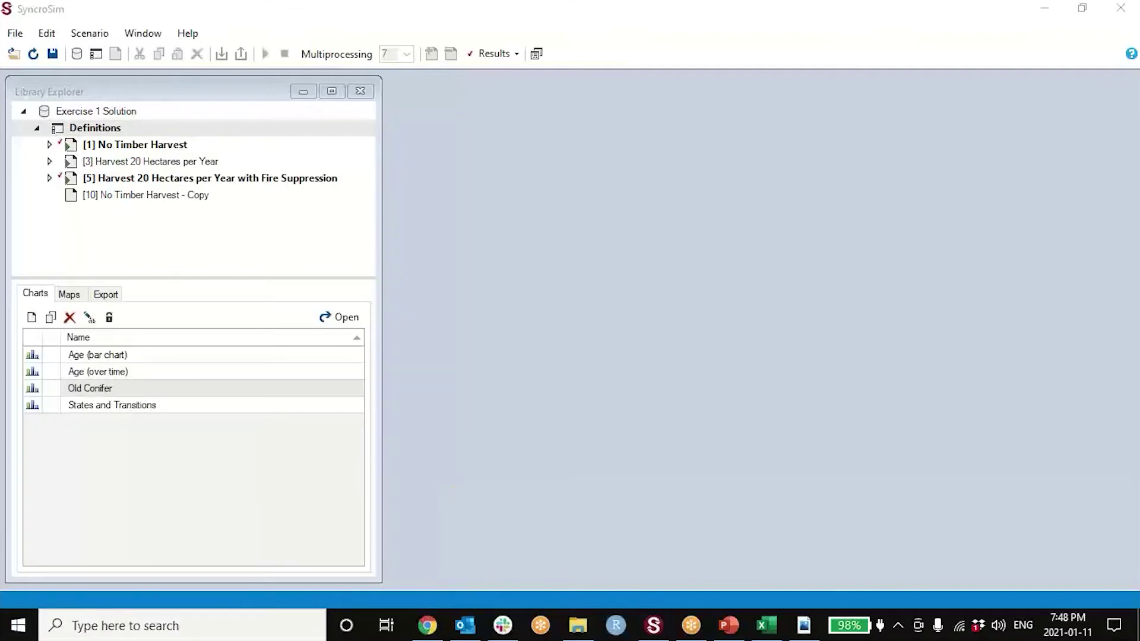
# Open Windows Task Manager and examine the CPU performance details, including cores and logical processors
pyautogui.hotkey('ctrl', 'shift', 'Escape')
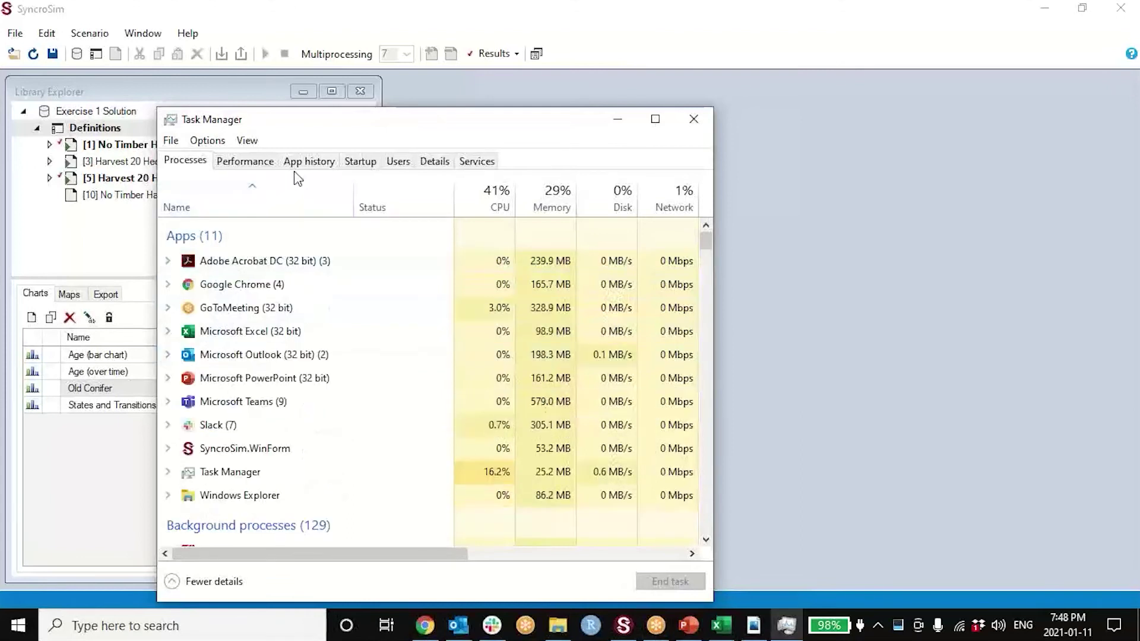
pyautogui.click(265, 172)
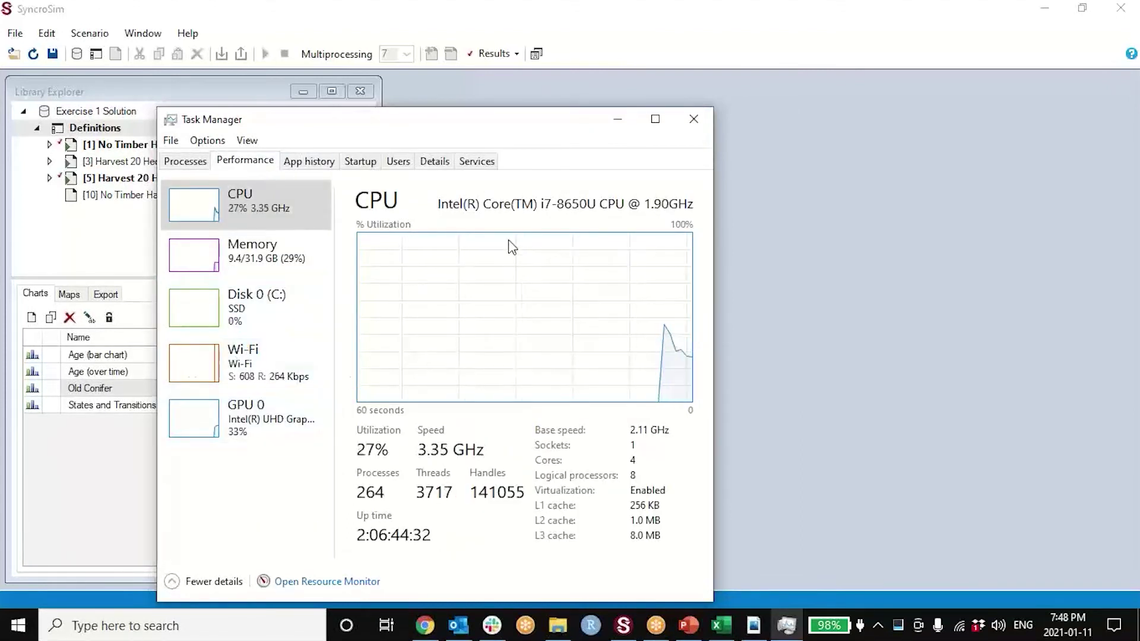
pyautogui.click(185, 159)
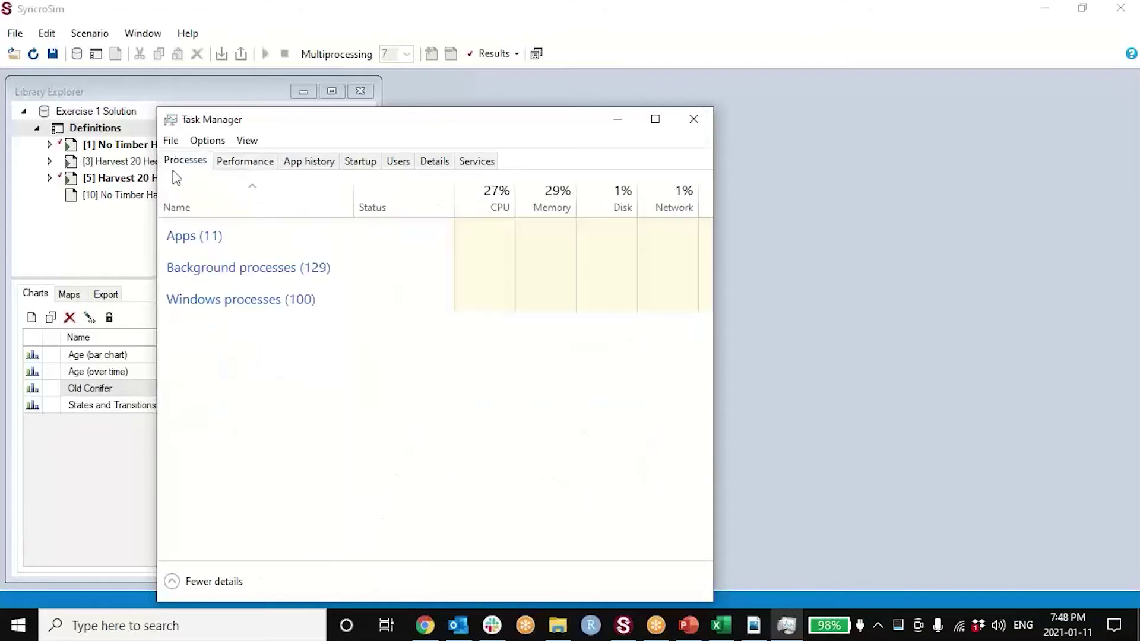
pyautogui.click(254, 161)
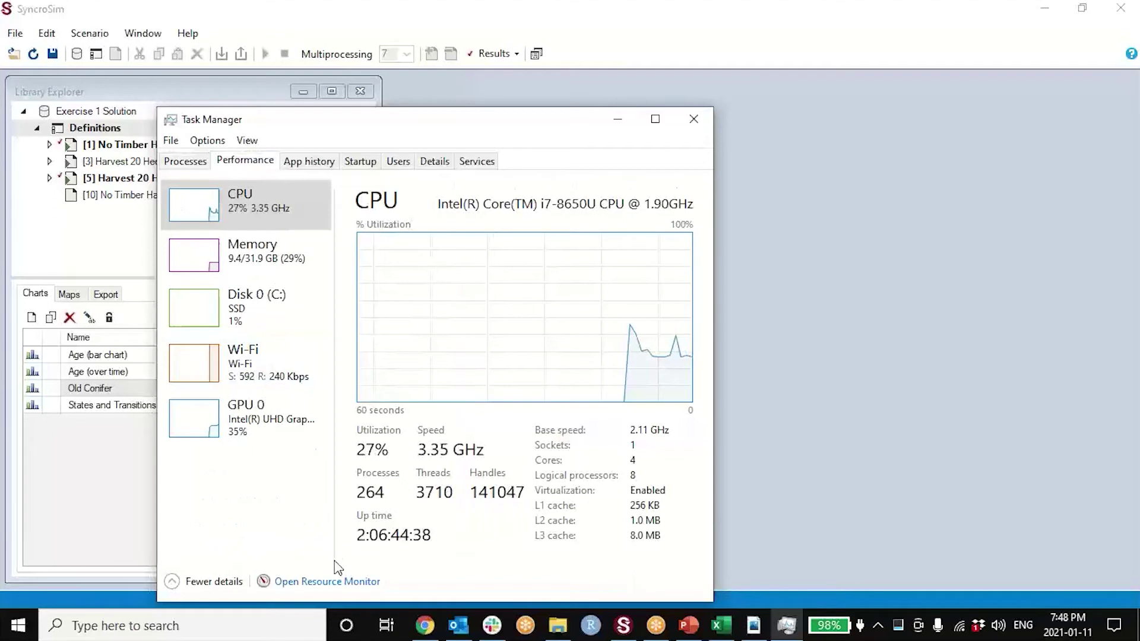
# Examine the individual CPU usage graphs in Resource Monitor, then close it and Task Manager
pyautogui.click(327, 582)
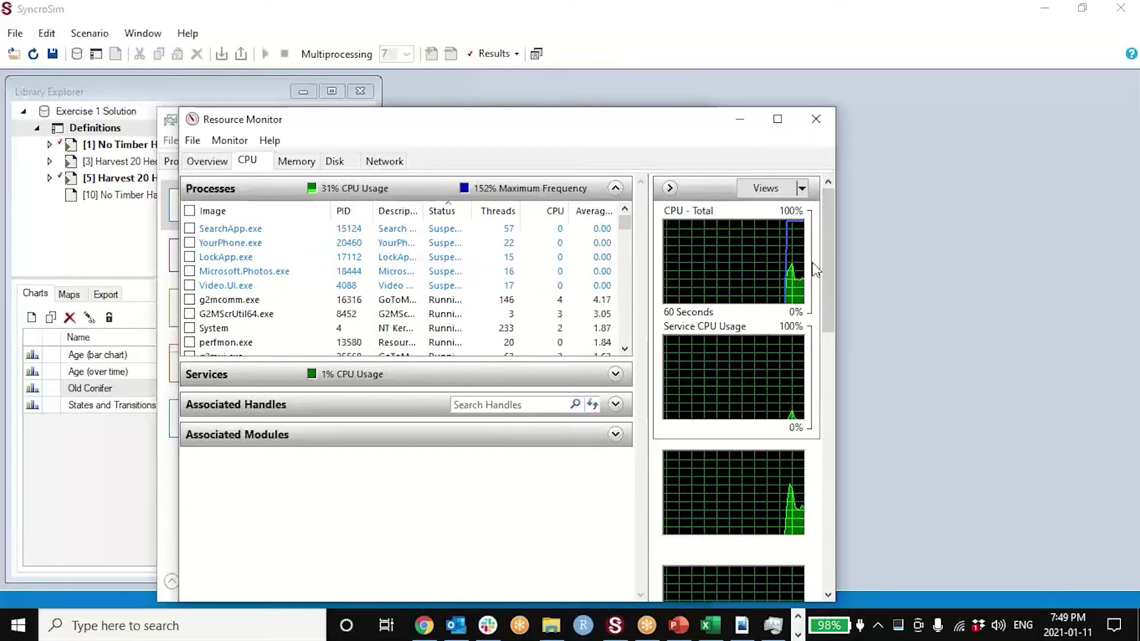
pyautogui.moveTo(831, 246); pyautogui.dragTo(865, 229)
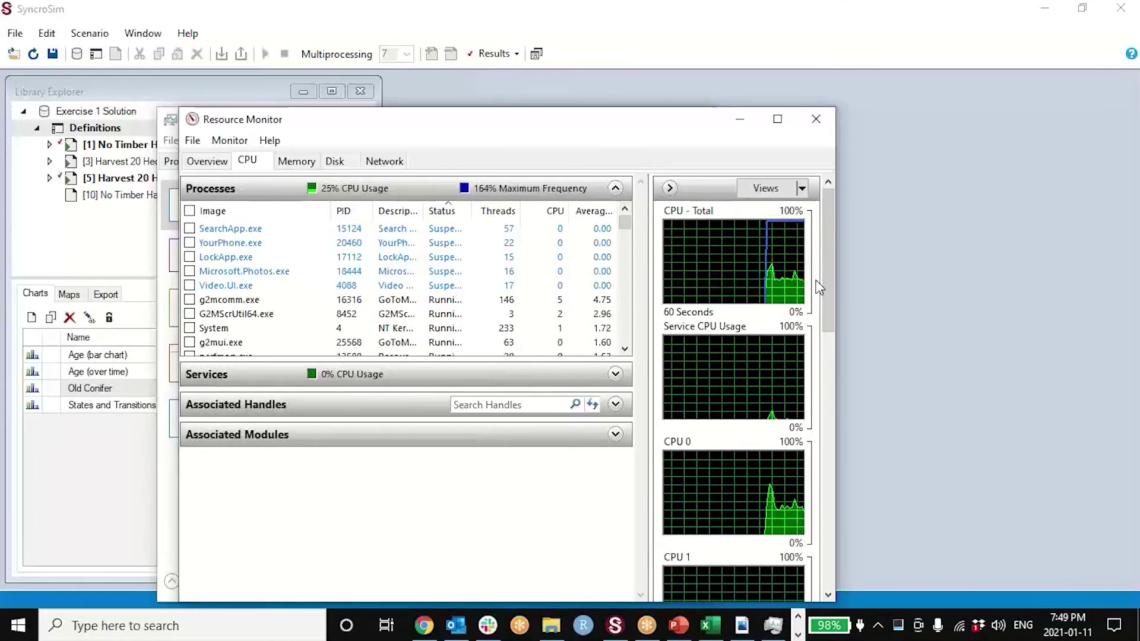
pyautogui.moveTo(826, 238); pyautogui.dragTo(682, 307)
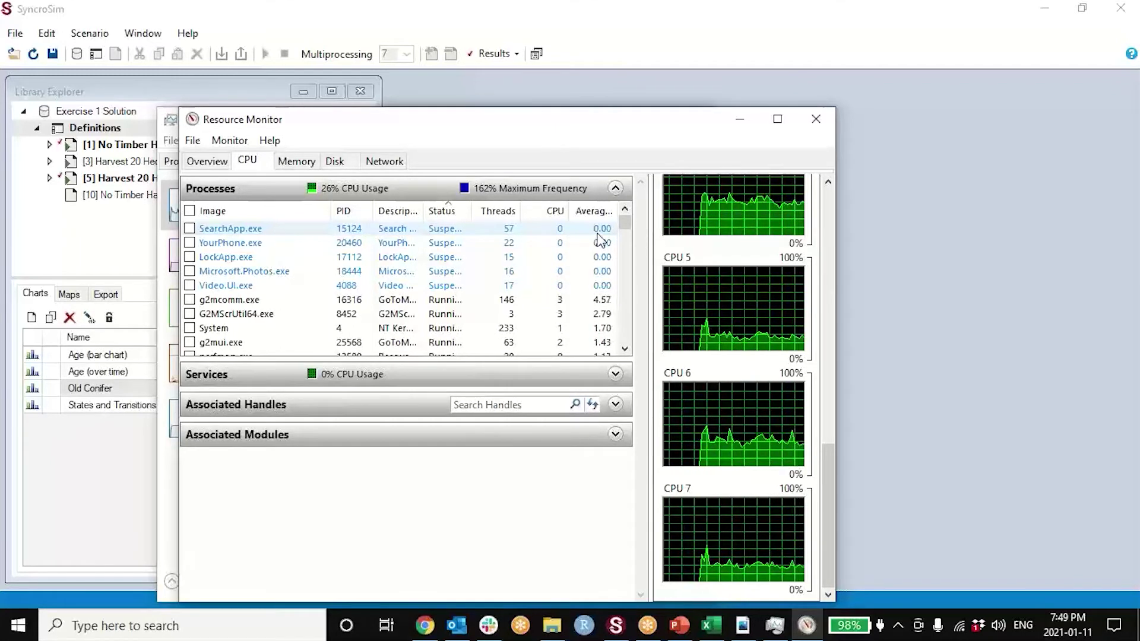
pyautogui.click(815, 126)
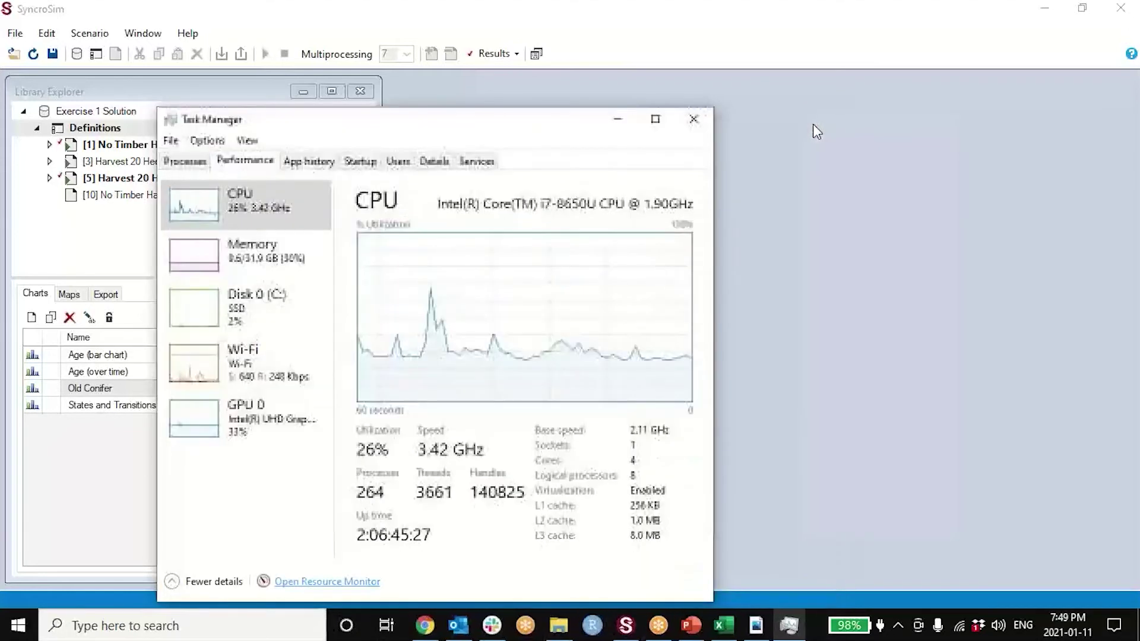
pyautogui.click(694, 119)
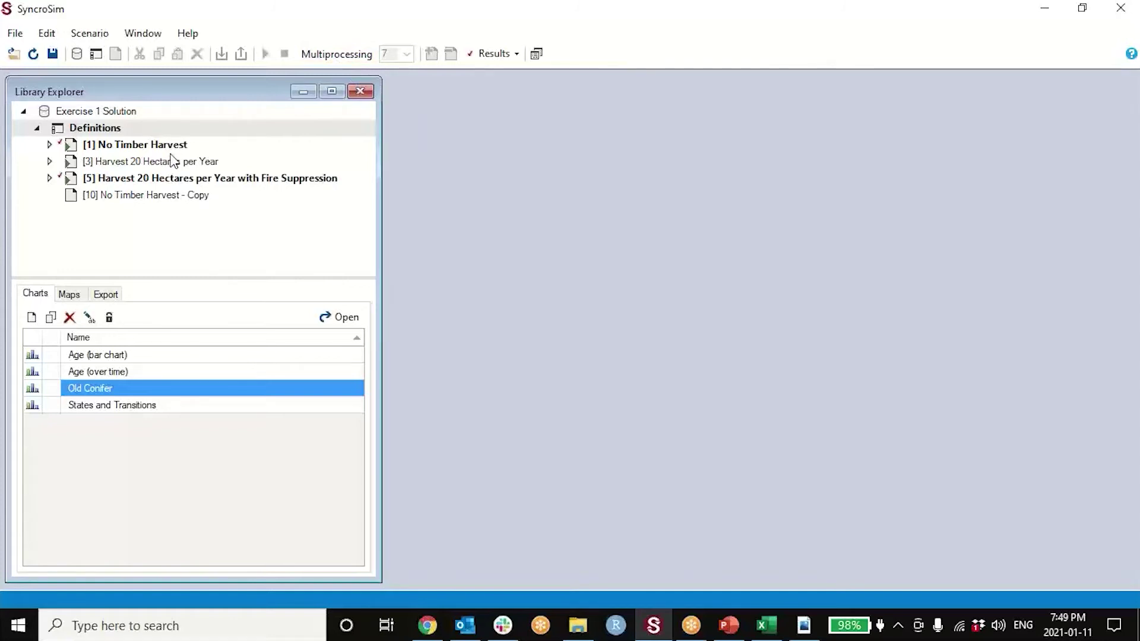
# Enable multiprocessing and set the number of multiprocessing jobs to 6
pyautogui.click(344, 57)
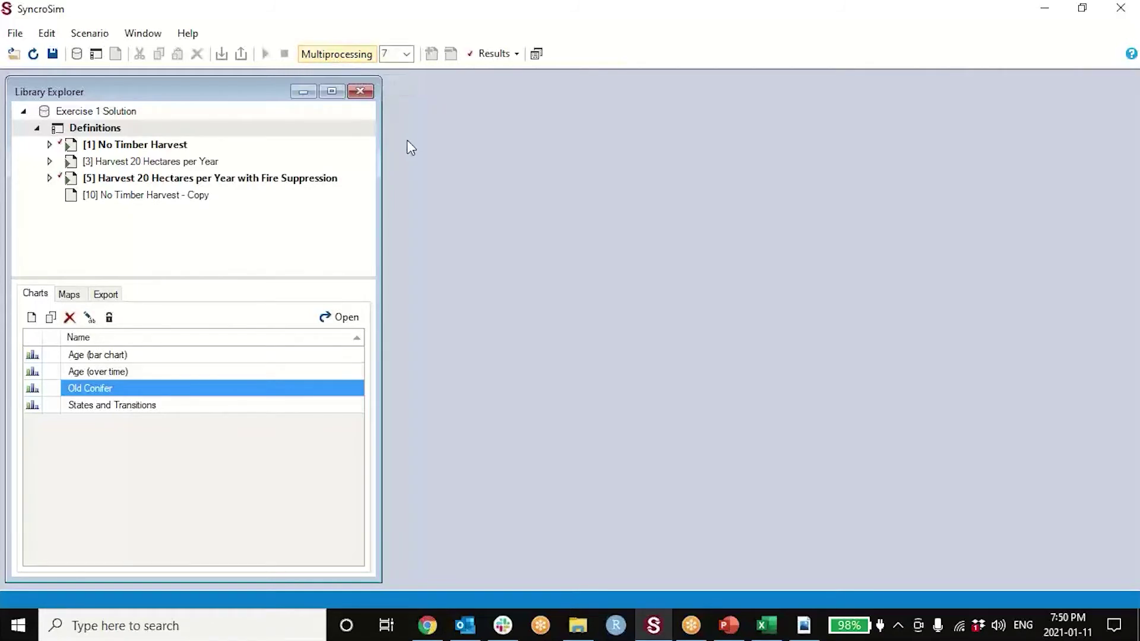
pyautogui.click(407, 55)
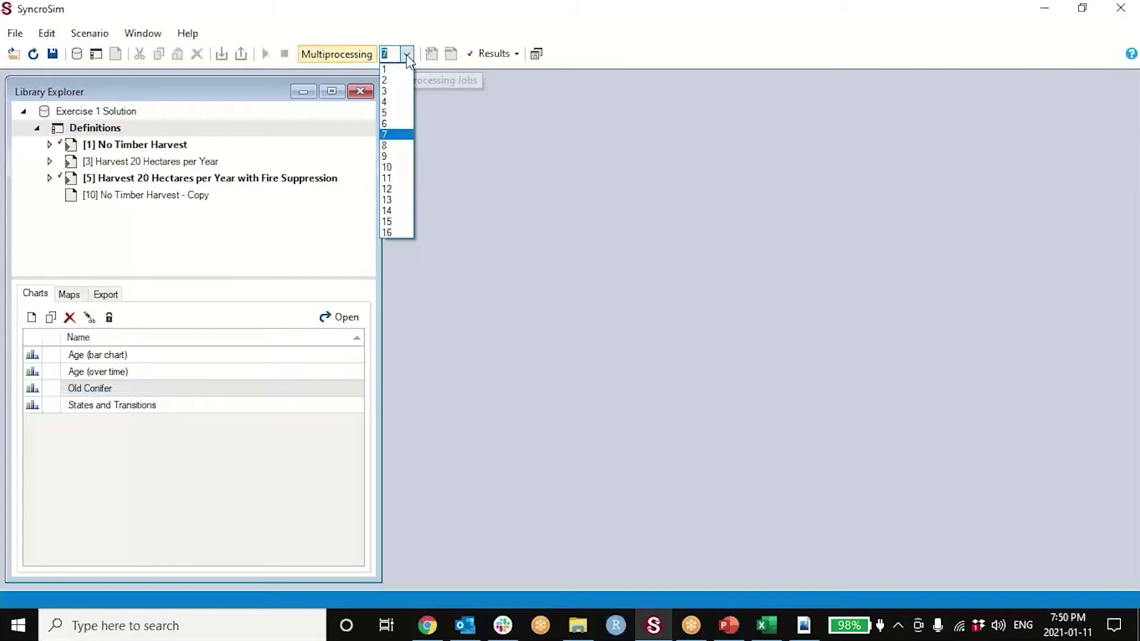
pyautogui.click(407, 54)
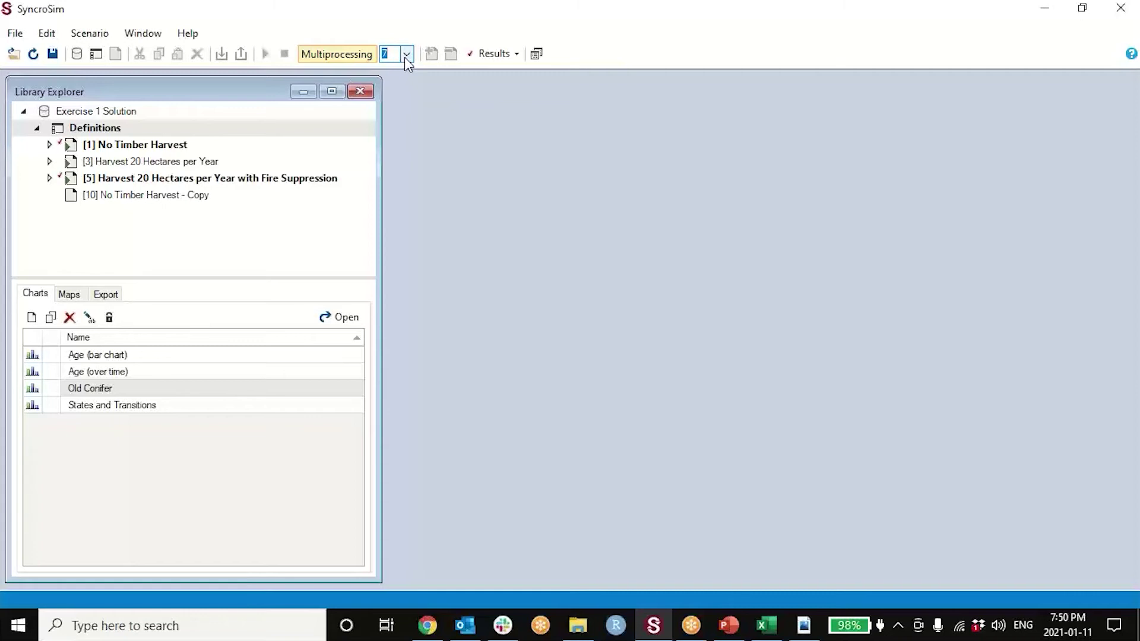
pyautogui.click(406, 56)
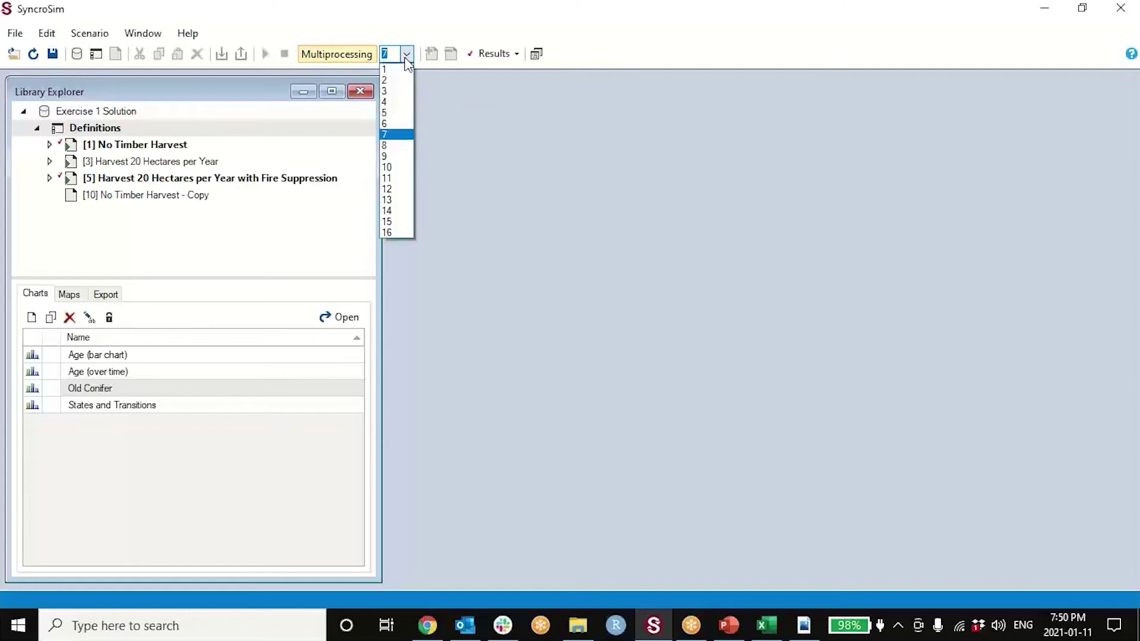
pyautogui.click(392, 135)
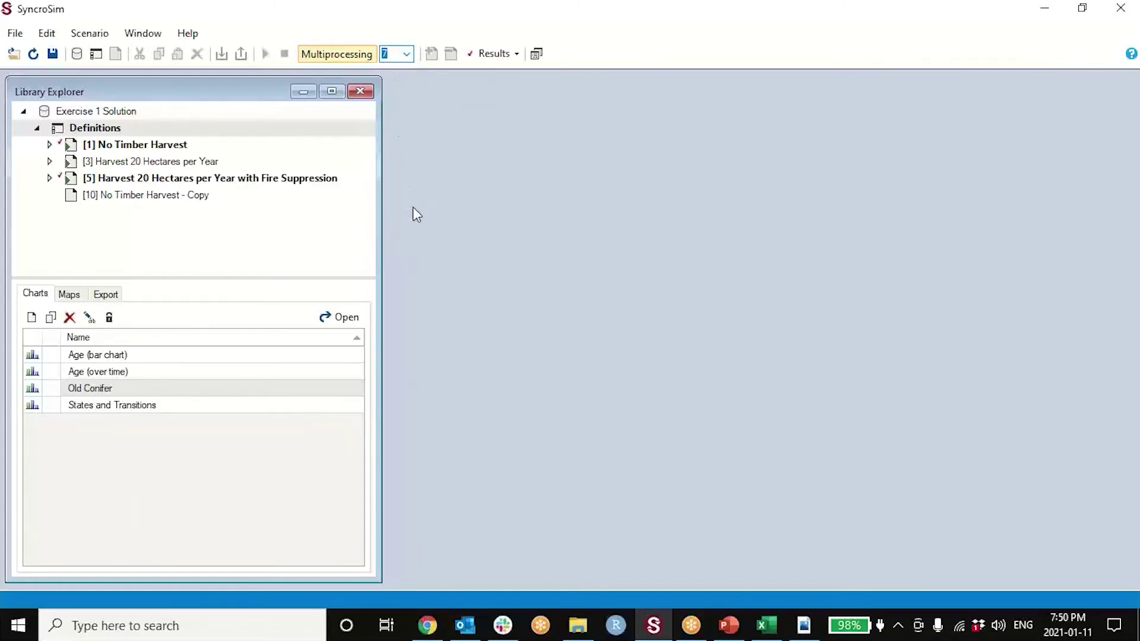
pyautogui.click(408, 54)
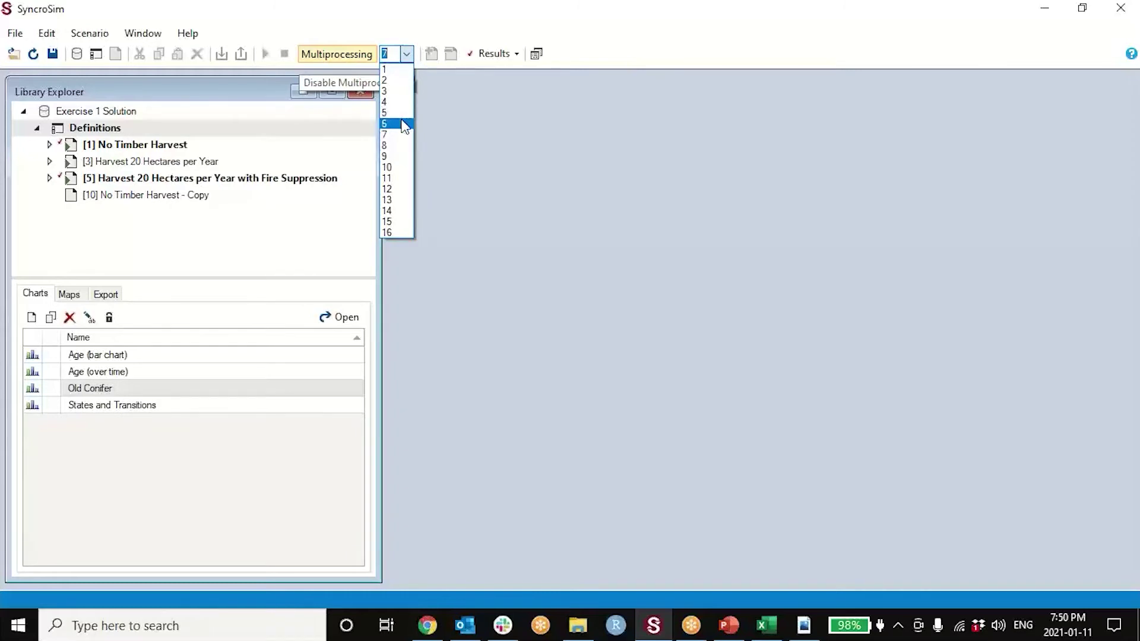
pyautogui.click(400, 123)
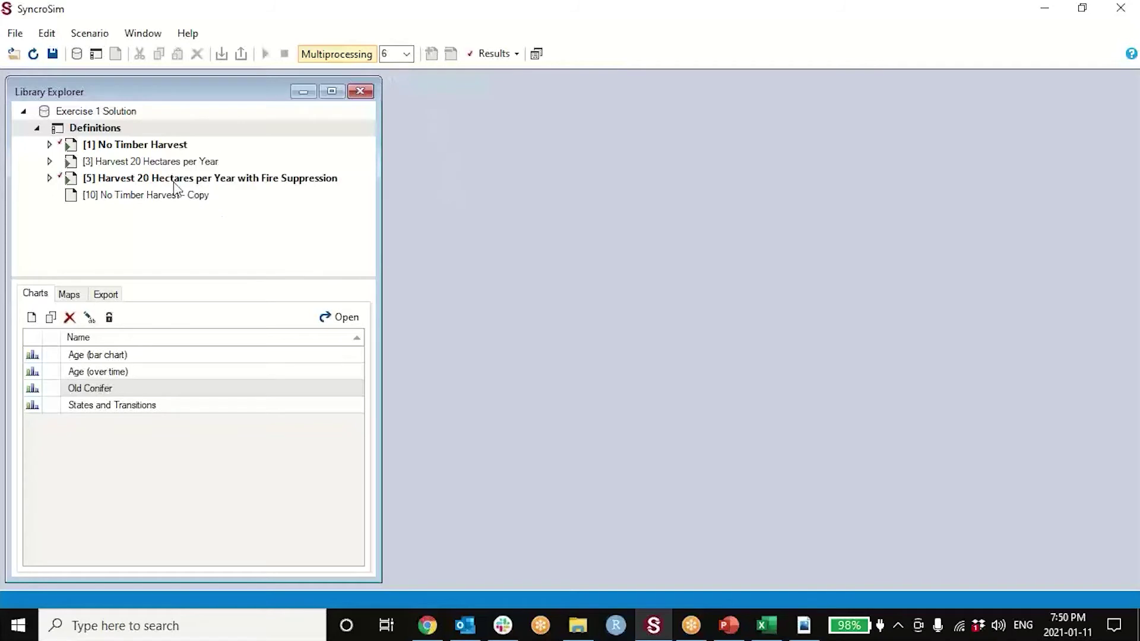
# Open the Harvest 20 Hectares per Year with Fire Suppression scenario, check its total iterations under Run Control, and close it
pyautogui.click(140, 181)
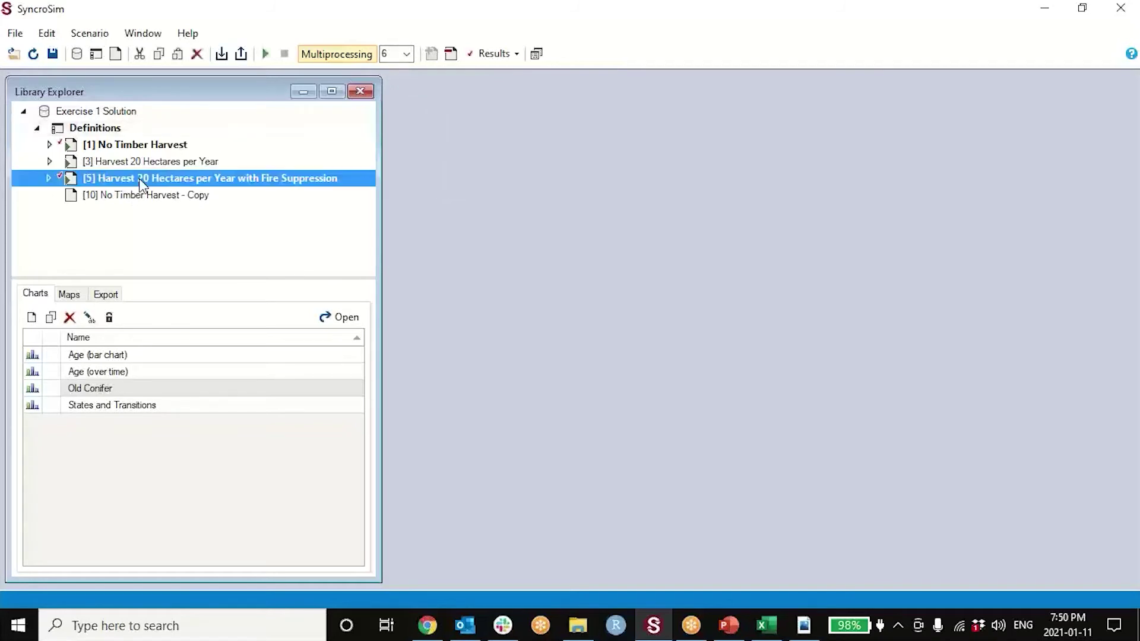
pyautogui.rightClick(140, 181)
pyautogui.click(126, 177)
pyautogui.doubleClick(127, 177)
pyautogui.click(112, 132)
pyautogui.doubleClick(297, 199)
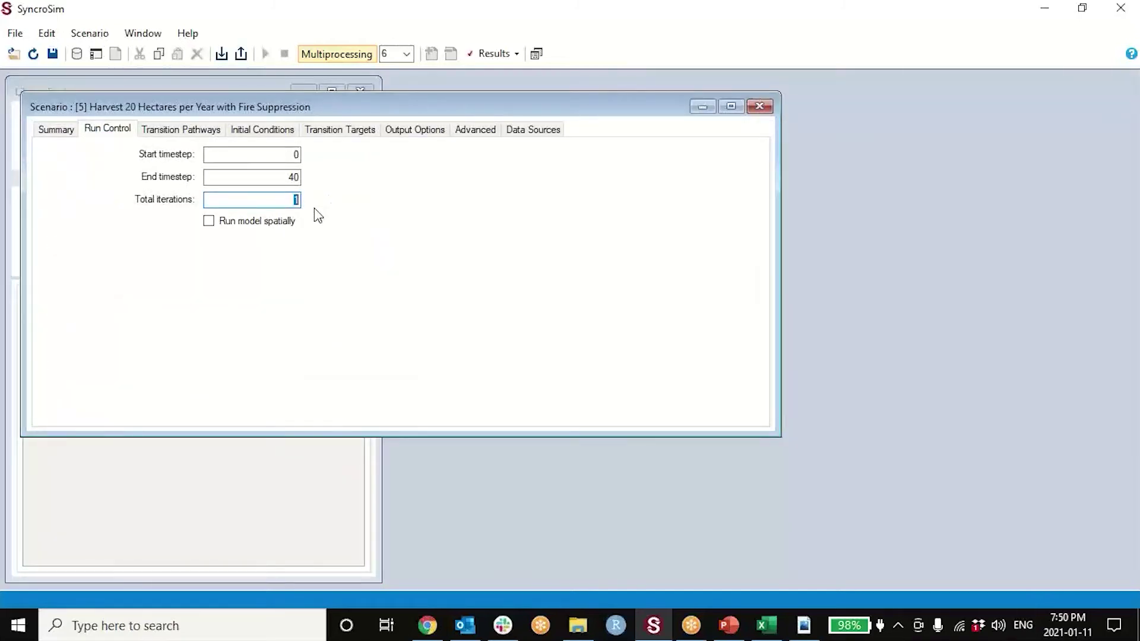
pyautogui.click(759, 107)
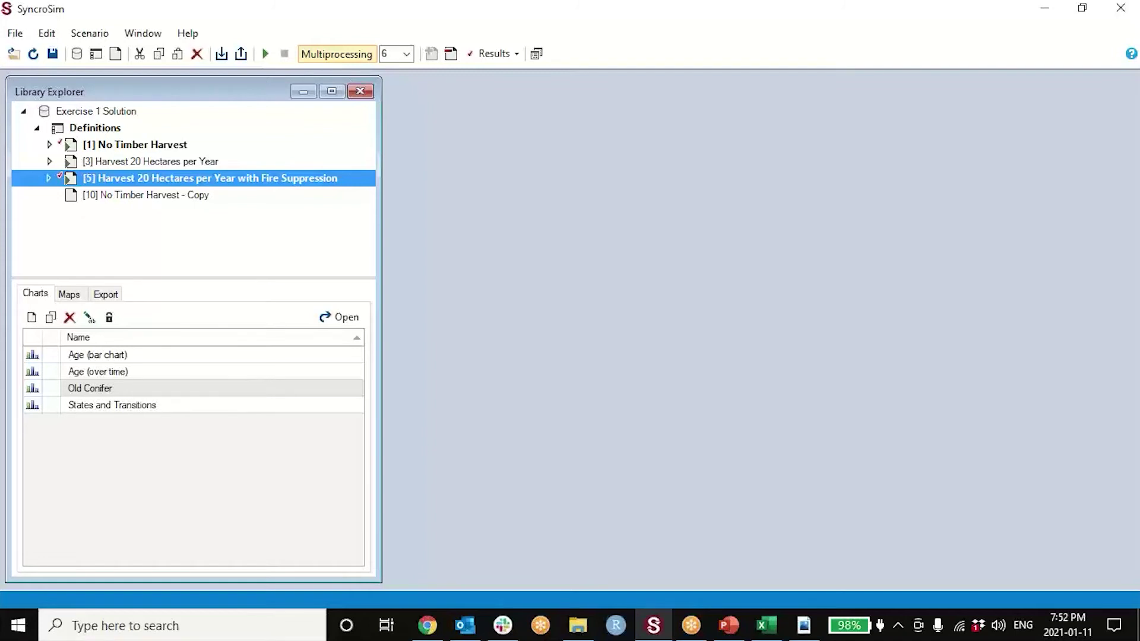
# Switch to the ST-Sim course manual PDF in Adobe Acrobat, view the Exercise 1 charts and questions, and return to SyncroSim
pyautogui.click(1045, 8)
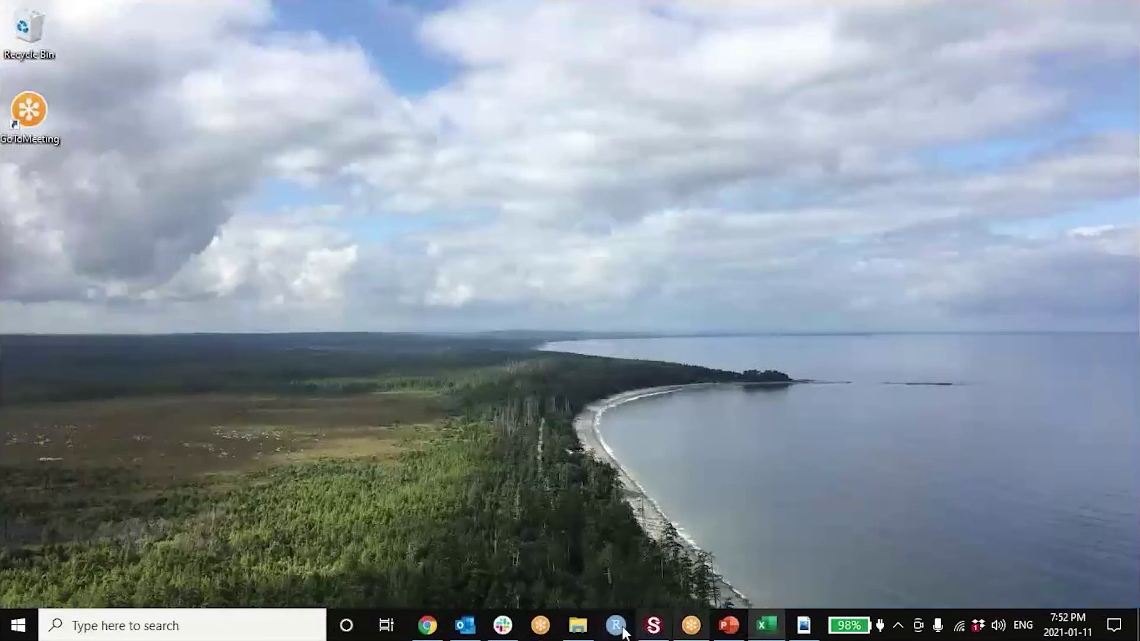
pyautogui.moveTo(420, 624)
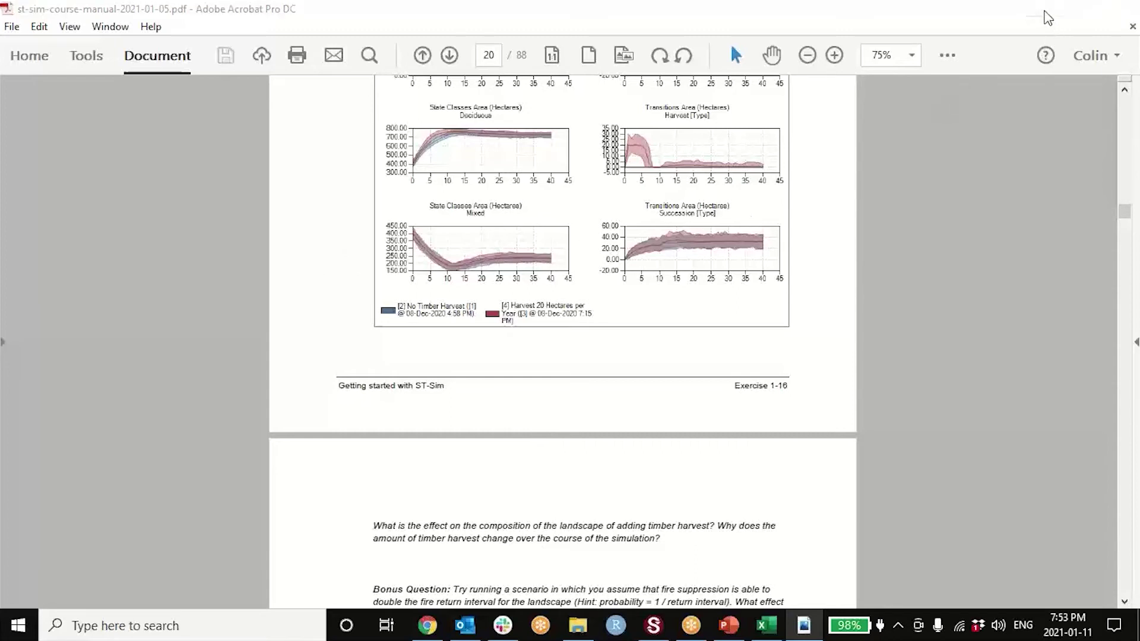
pyautogui.click(1045, 8)
# Remove the Harvest 20 Hectares per Year with Fire Suppression scenario from the results and add the Harvest 20 Hectares per Year scenario
pyautogui.click(136, 146)
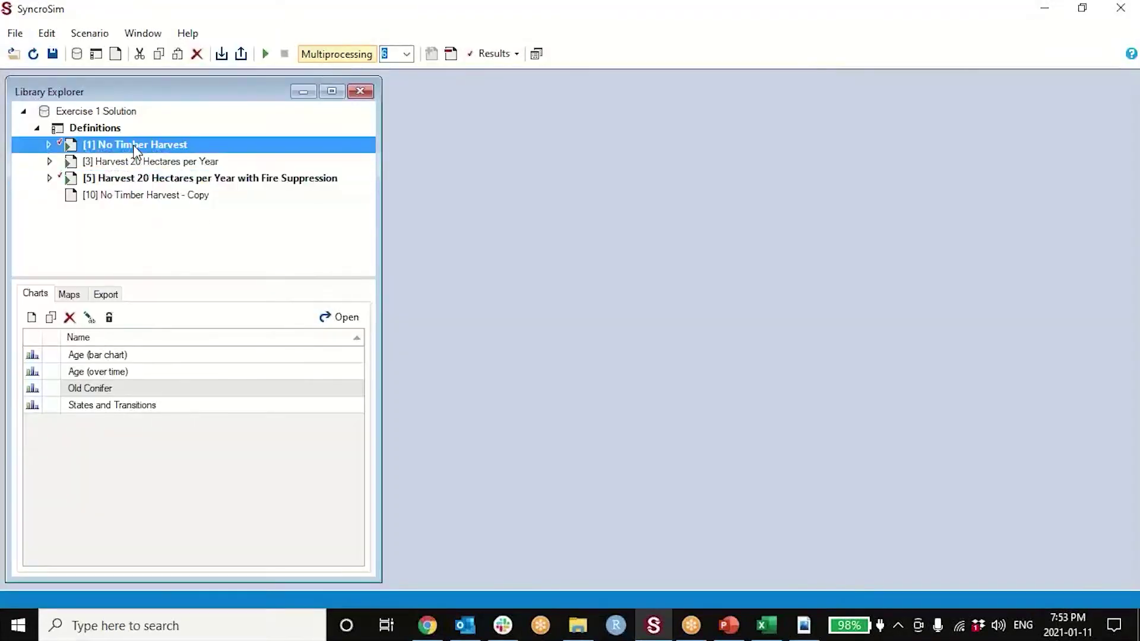
pyautogui.rightClick(137, 179)
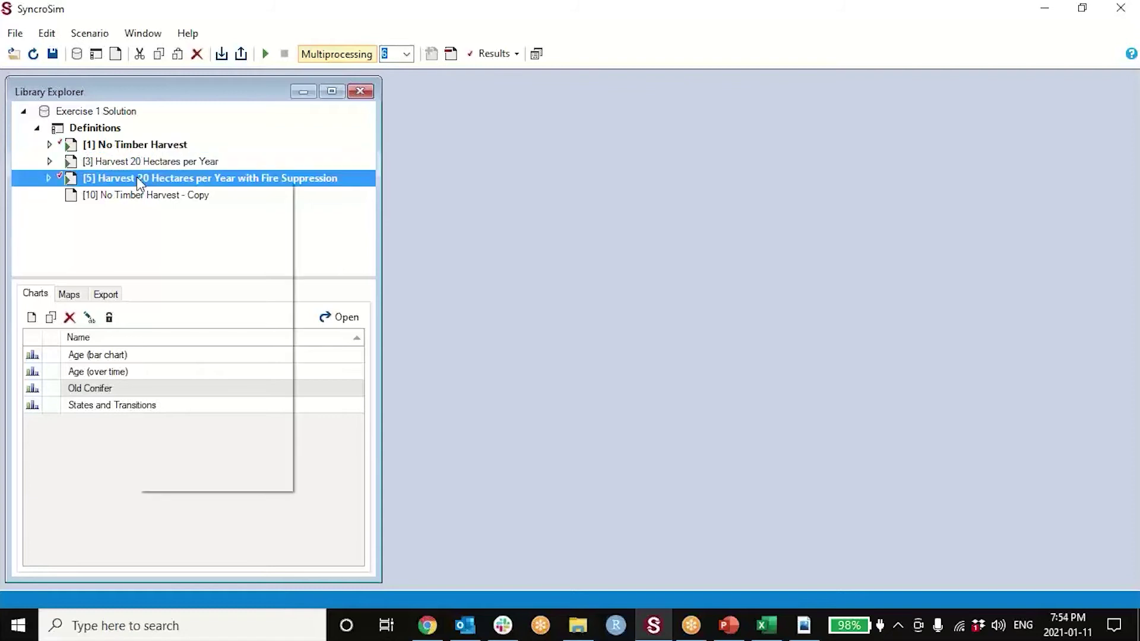
pyautogui.click(178, 481)
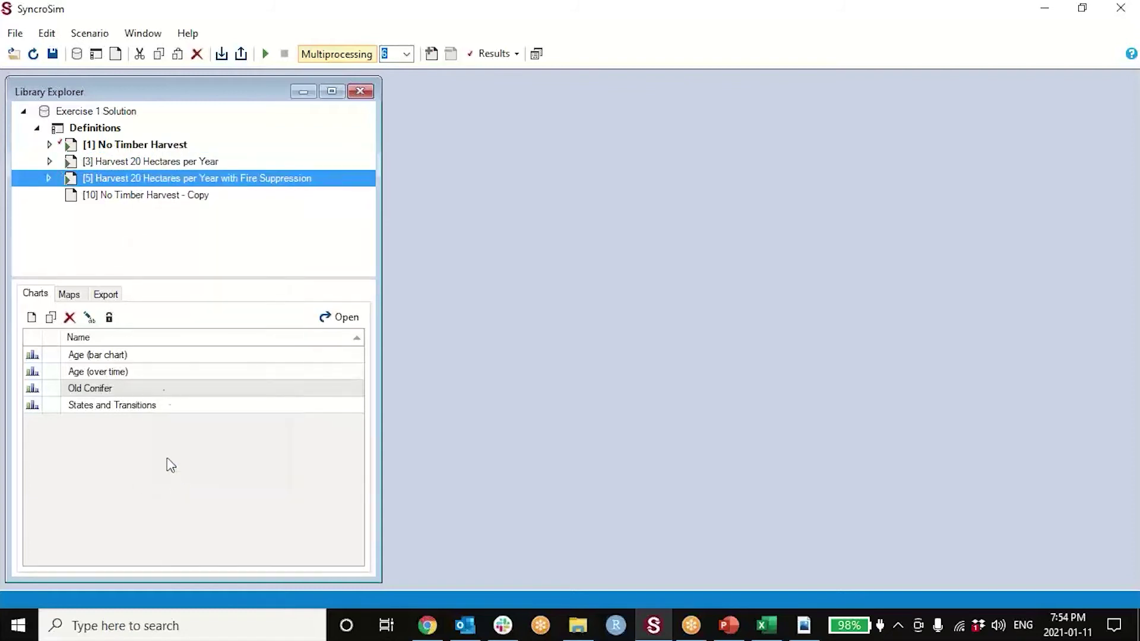
pyautogui.rightClick(181, 162)
pyautogui.click(244, 467)
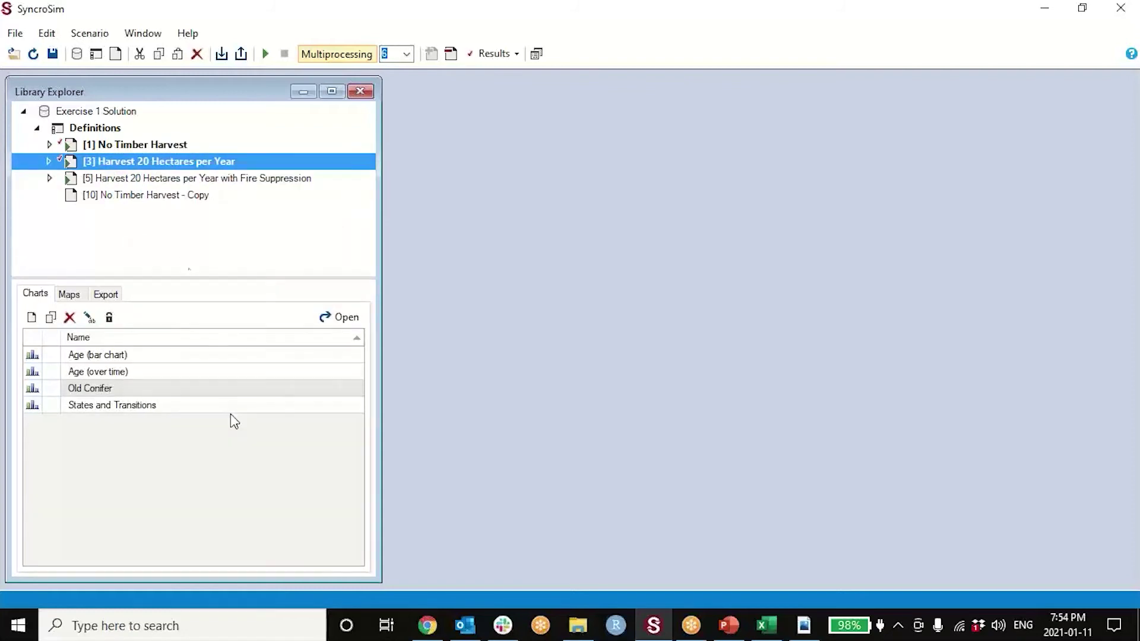
# Open the States and Transitions chart, examine the harvest area over time in an enlarged view, and restore the window to its smaller size
pyautogui.doubleClick(101, 407)
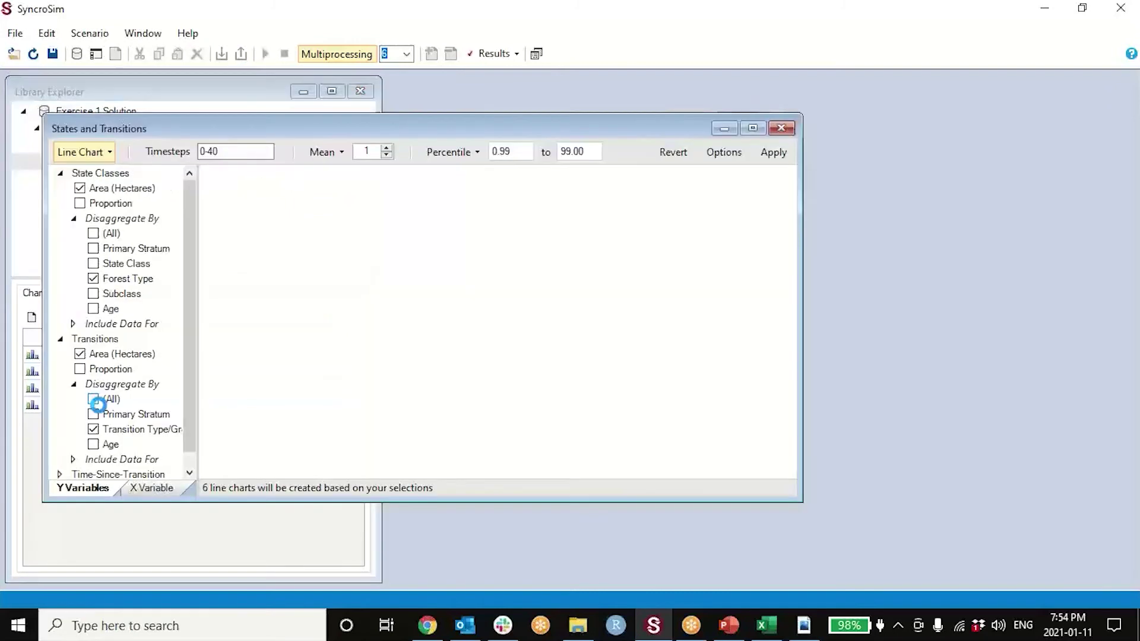
pyautogui.click(752, 127)
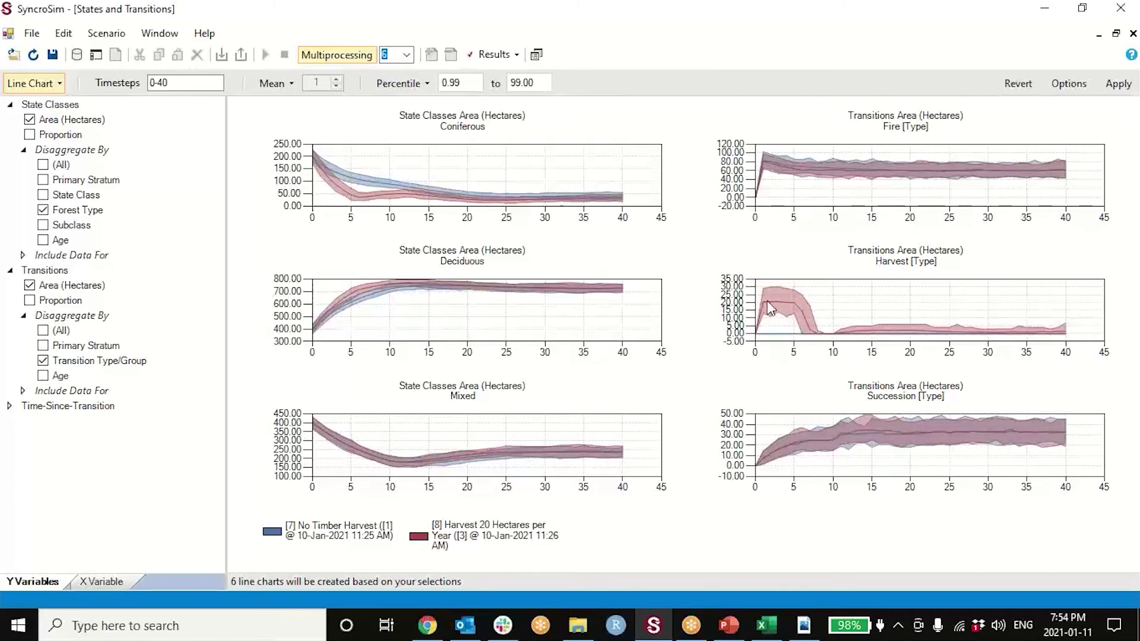
pyautogui.moveTo(793, 303)
pyautogui.click(1117, 33)
pyautogui.moveTo(269, 137); pyautogui.dragTo(480, 146)
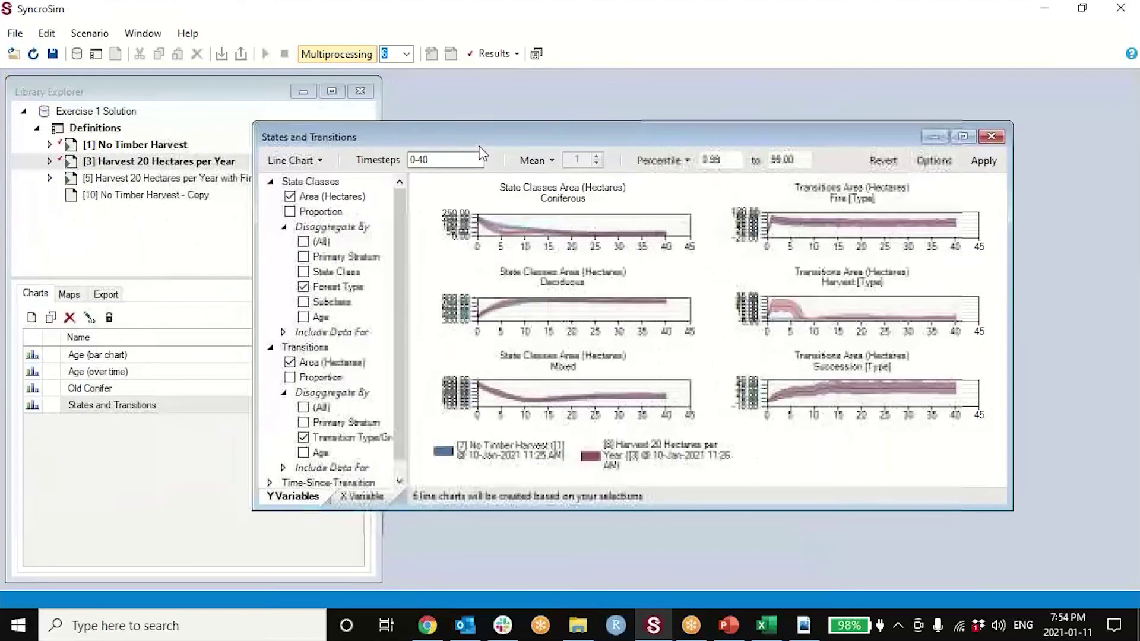
# Open the Old Conifer chart, check its included state class and age groups, and examine the two scenarios' curves
pyautogui.click(102, 389)
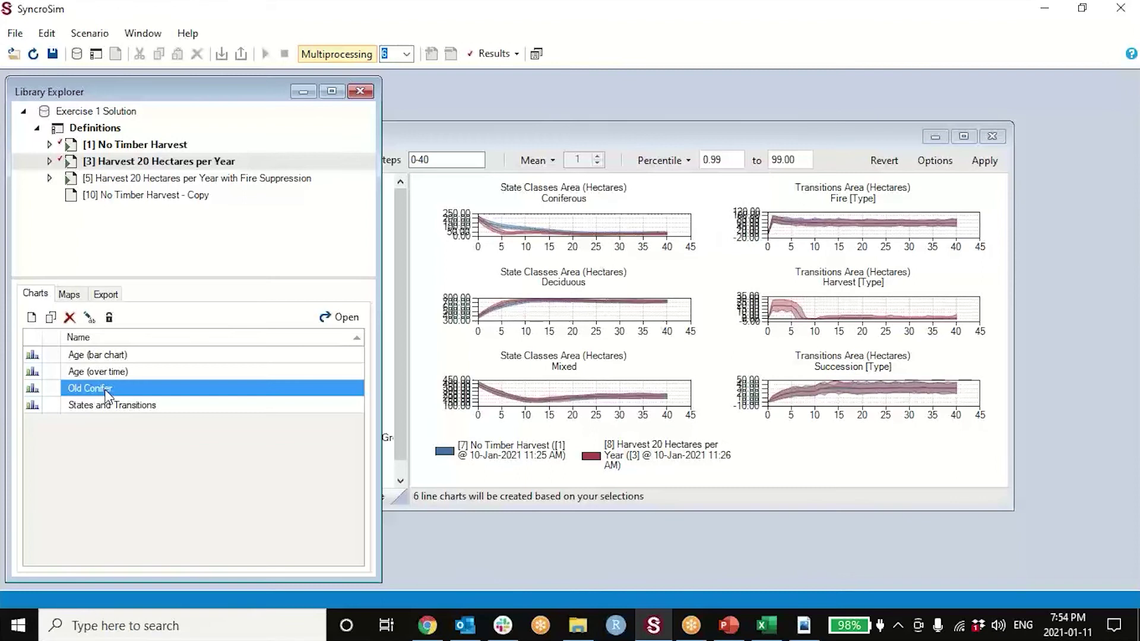
pyautogui.doubleClick(106, 390)
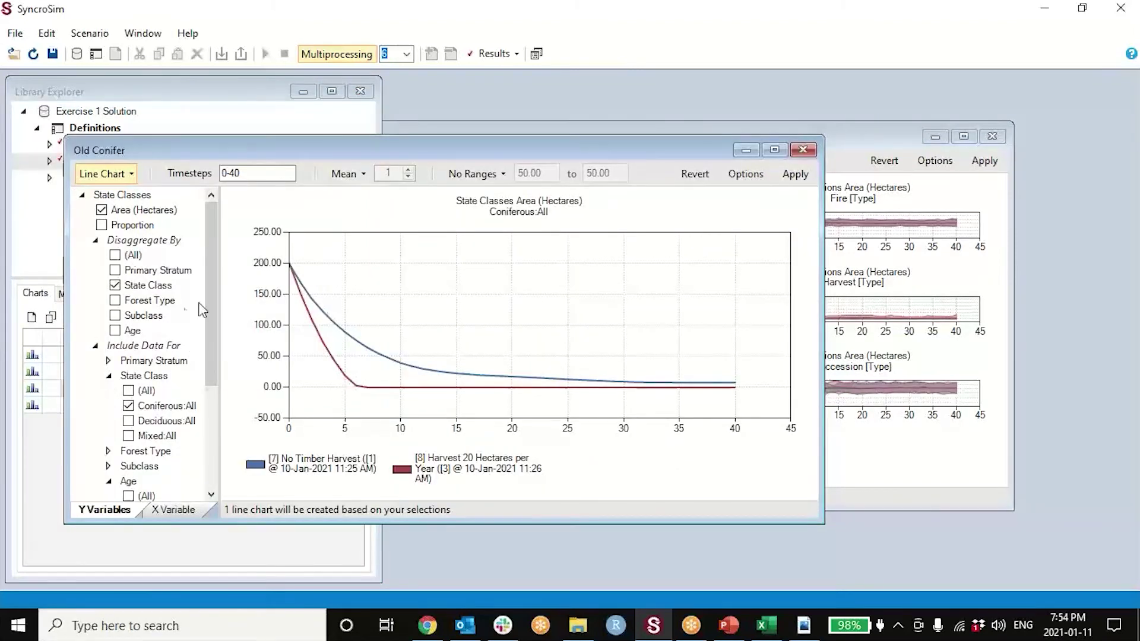
pyautogui.moveTo(211, 308); pyautogui.dragTo(210, 383)
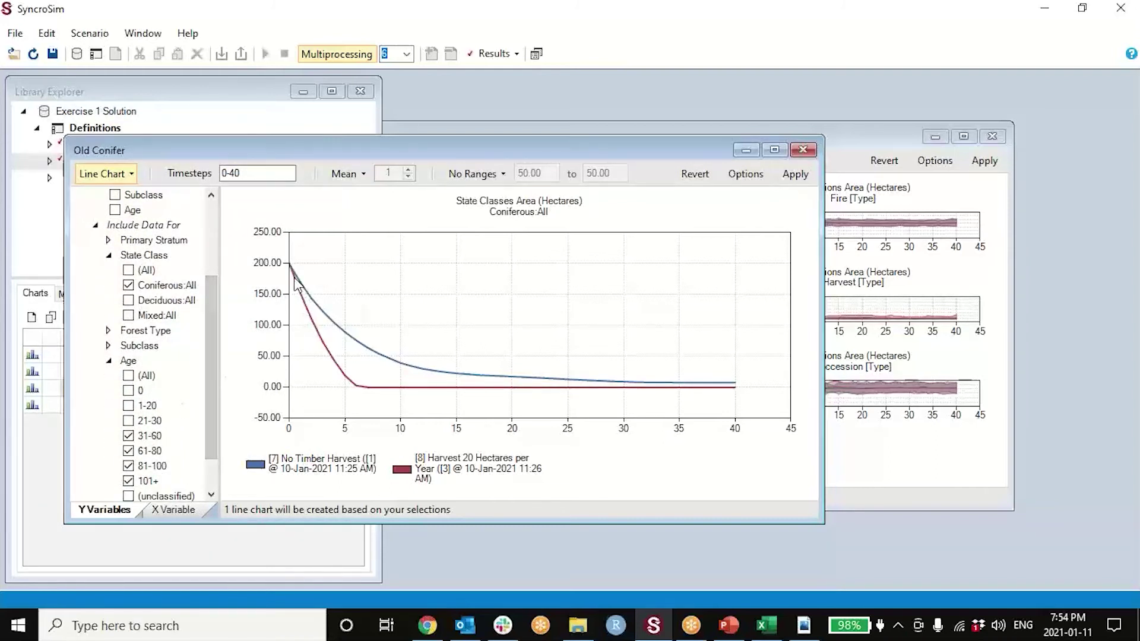
pyautogui.moveTo(357, 387)
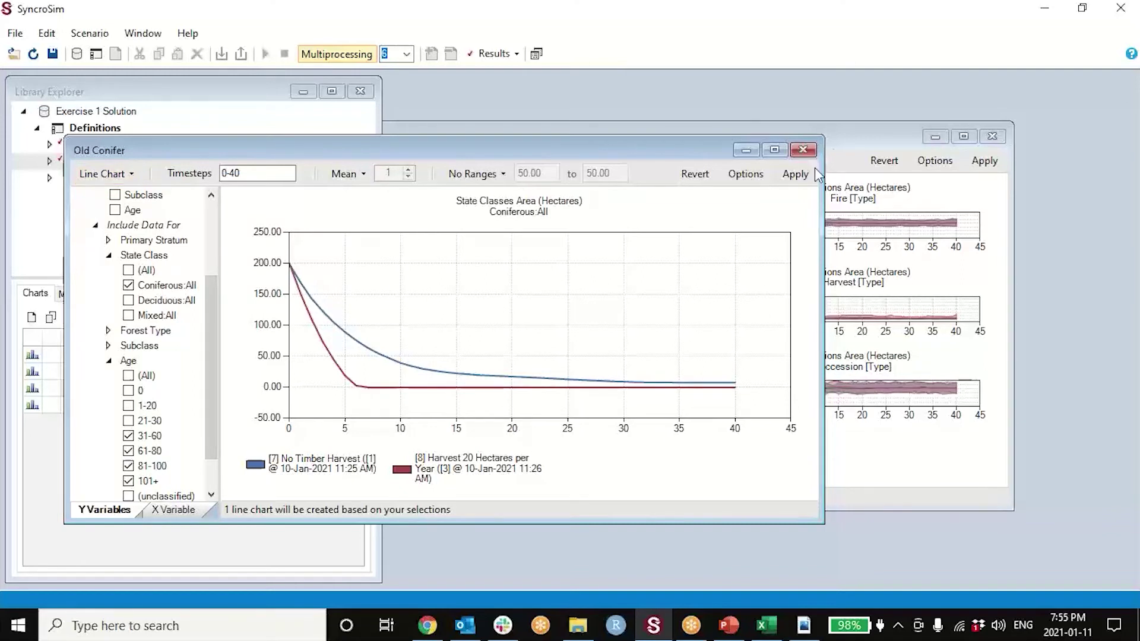
# Return to the States and Transitions chart, examine the harvest transitions enlarged, and move the restored window aside
pyautogui.click(831, 134)
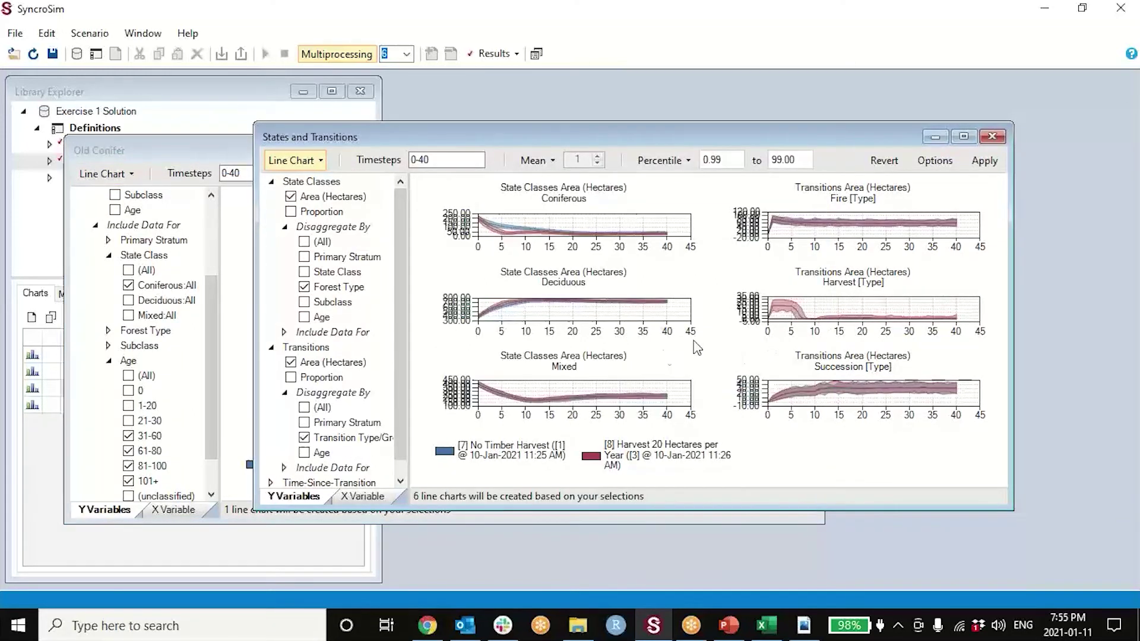
pyautogui.click(963, 136)
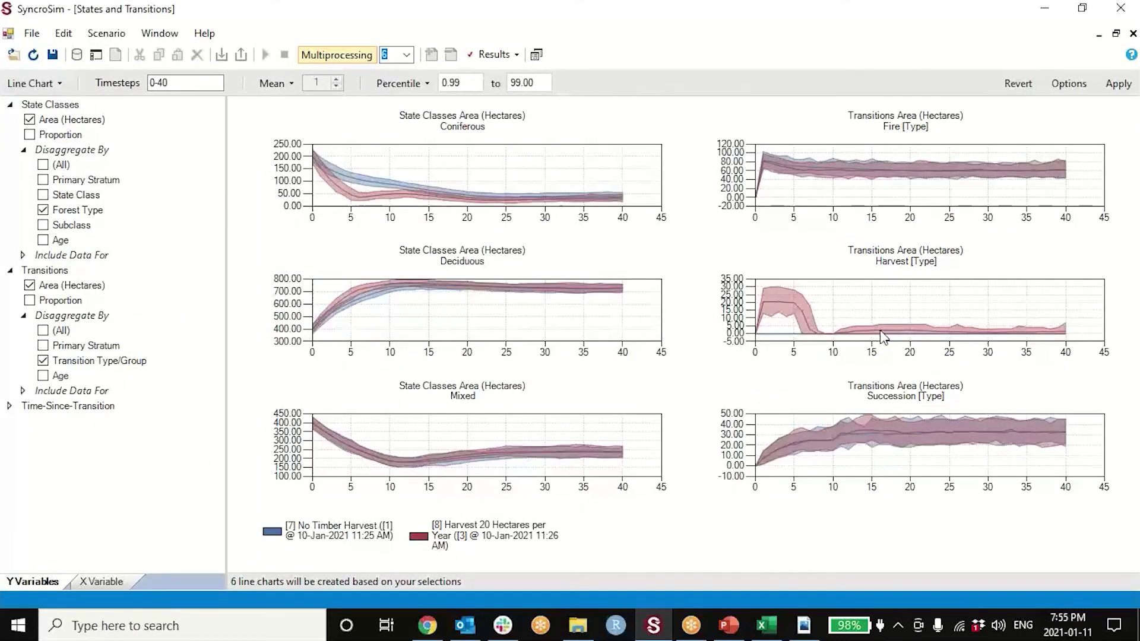
pyautogui.moveTo(883, 337)
pyautogui.click(1117, 37)
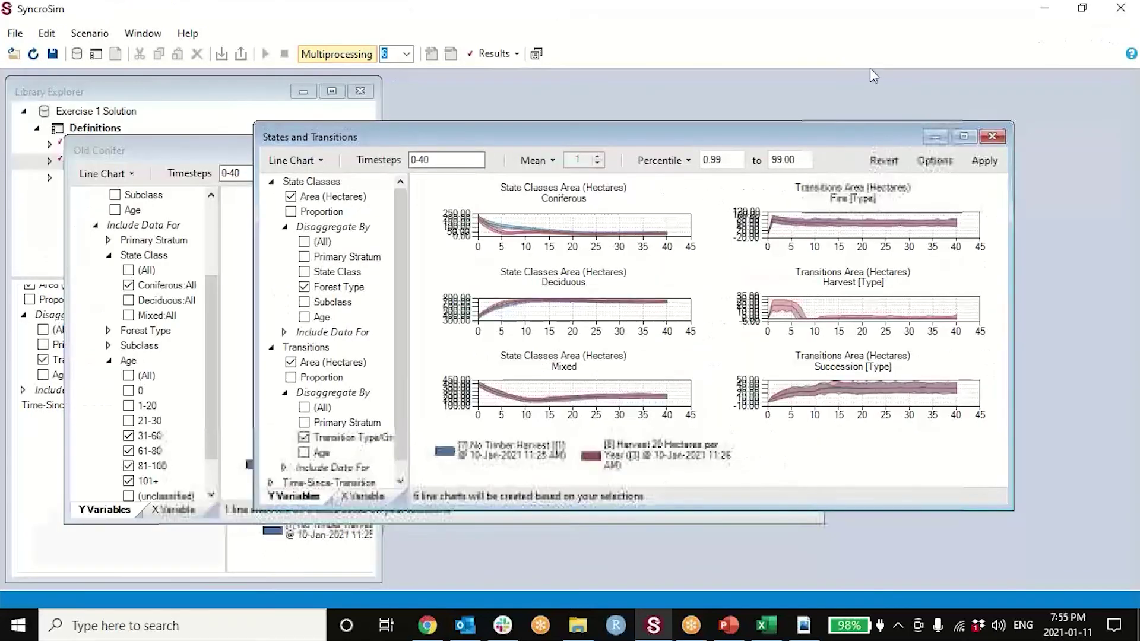
pyautogui.moveTo(567, 133); pyautogui.dragTo(636, 113)
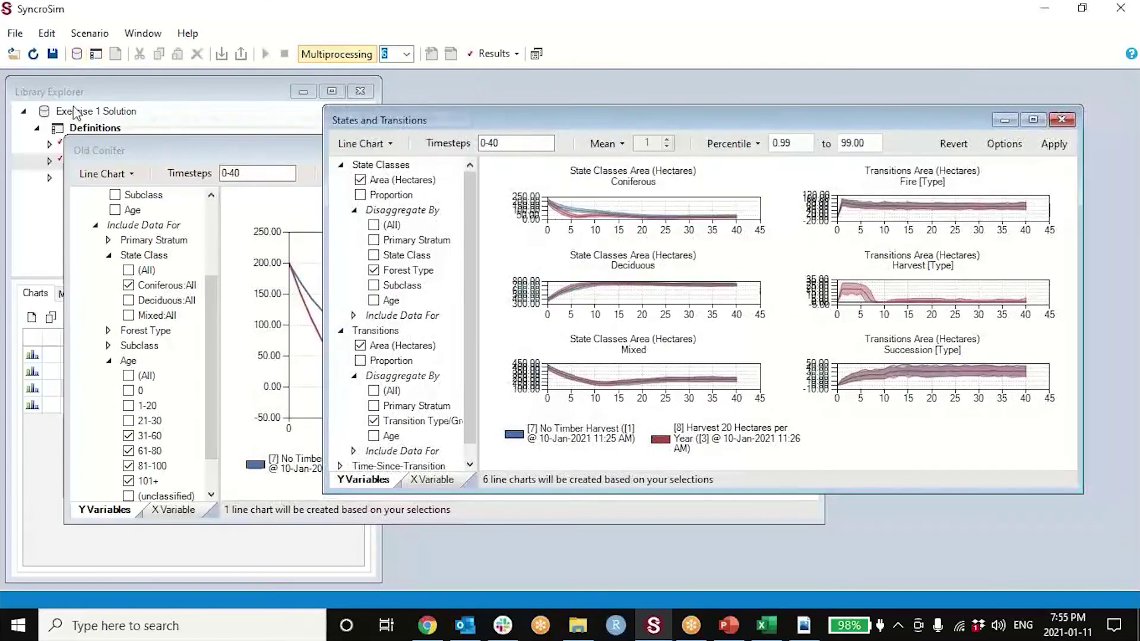
# Create a new chart in the Exercise 1 Solution library, keeping the default name
pyautogui.click(111, 110)
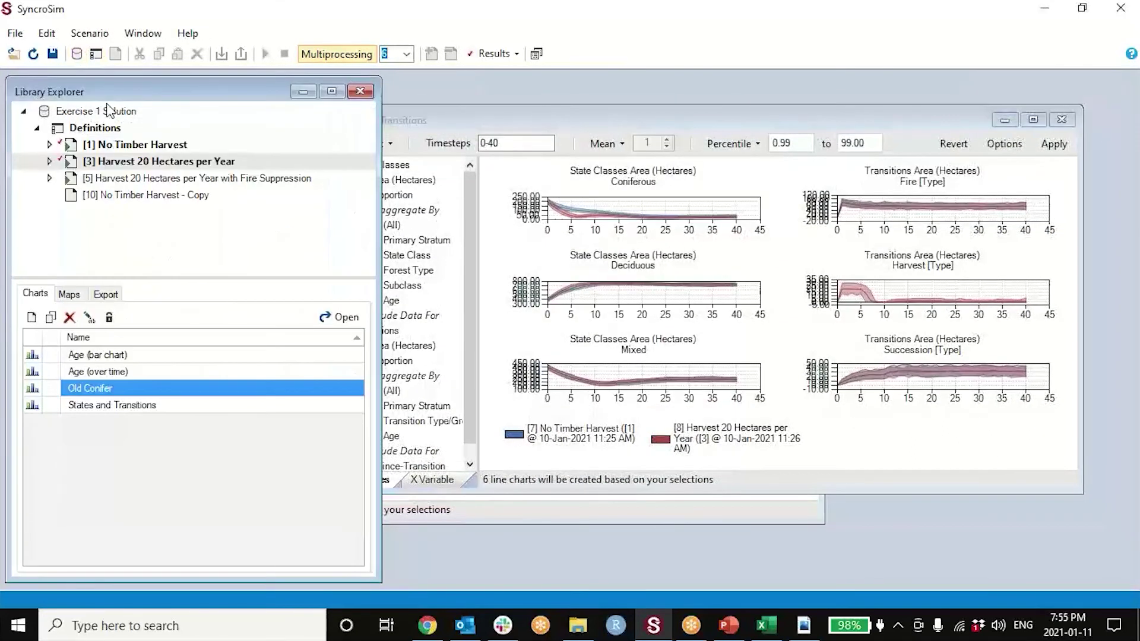
pyautogui.click(31, 317)
pyautogui.click(631, 338)
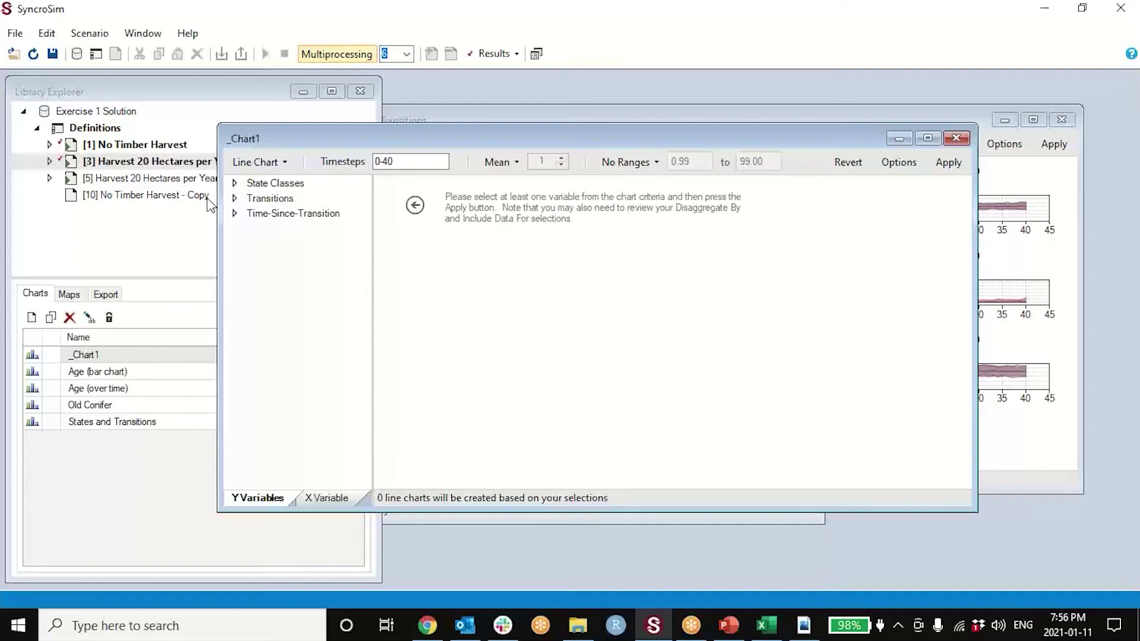
# Plot Transitions Area (Hectares) for only the Fire [Type] transition together with State Classes Proportion in the new chart
pyautogui.click(235, 183)
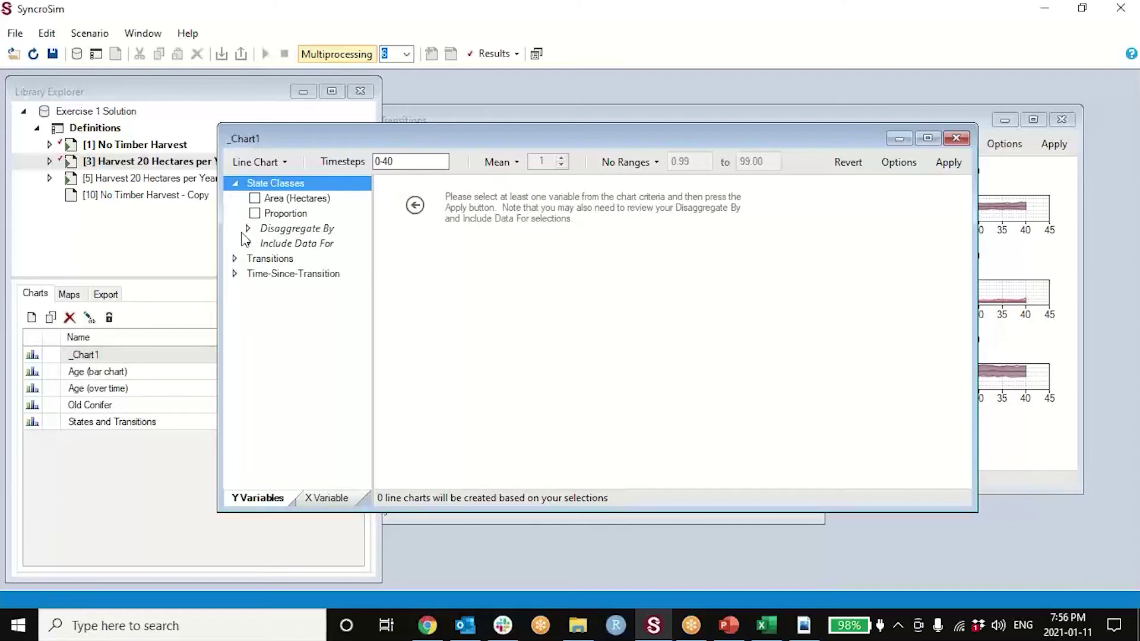
pyautogui.moveTo(329, 141); pyautogui.dragTo(339, 172)
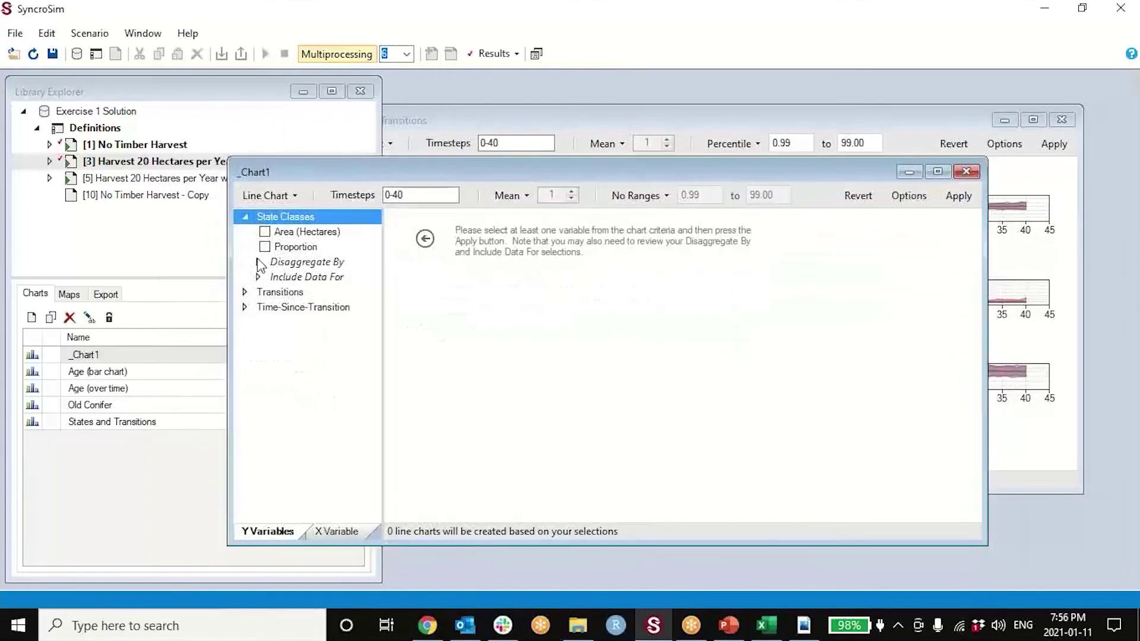
pyautogui.click(246, 292)
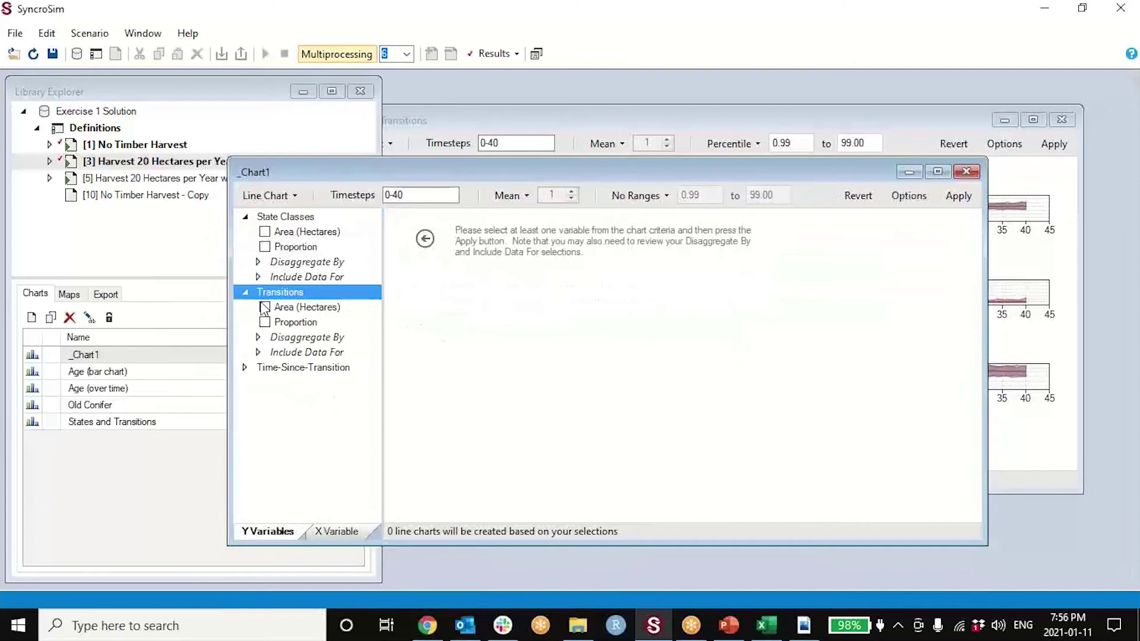
pyautogui.click(265, 307)
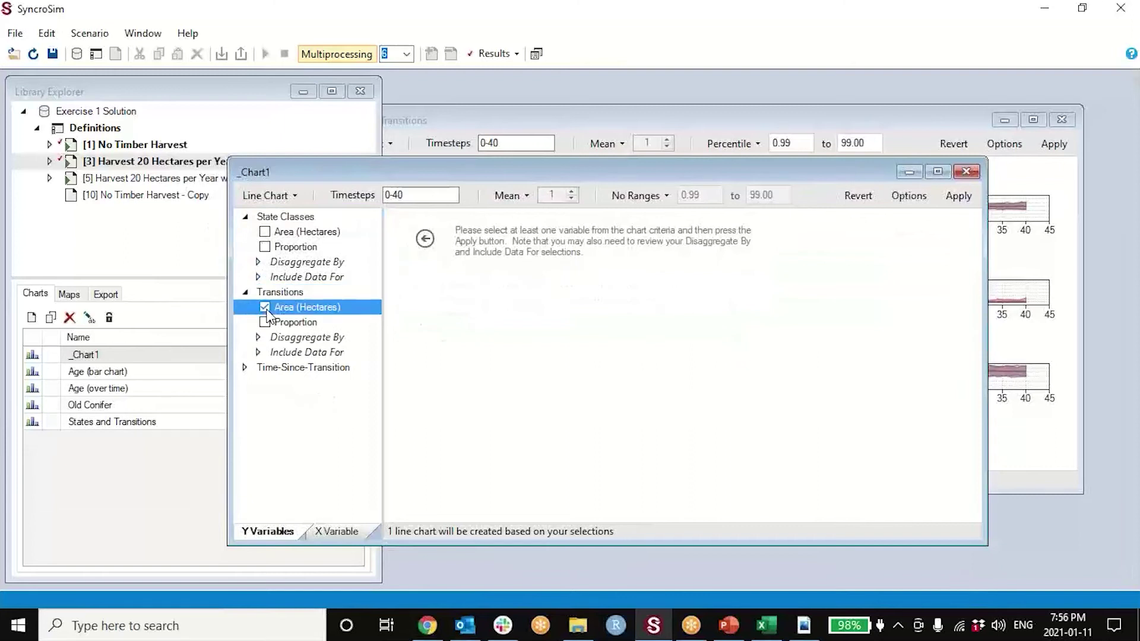
pyautogui.click(259, 353)
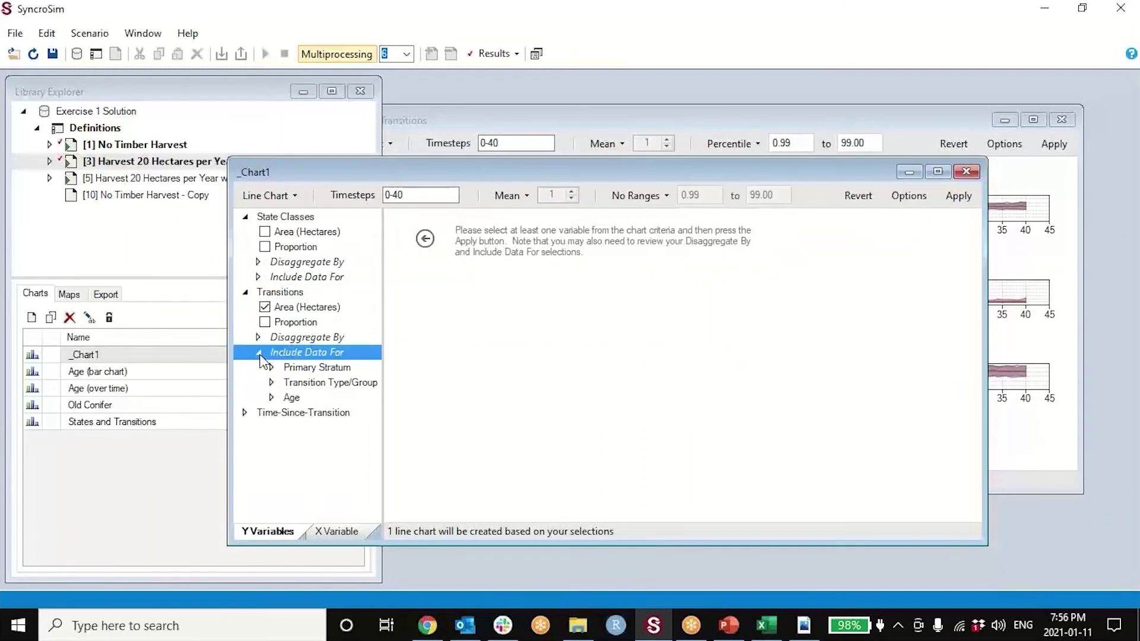
pyautogui.click(272, 383)
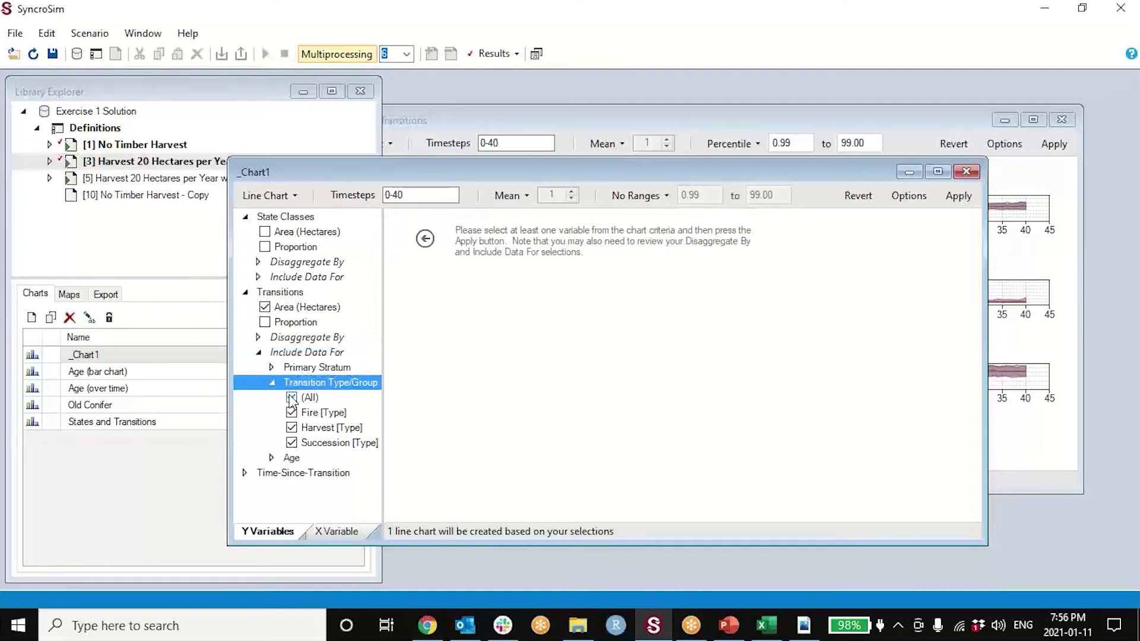
pyautogui.click(286, 397)
pyautogui.click(291, 413)
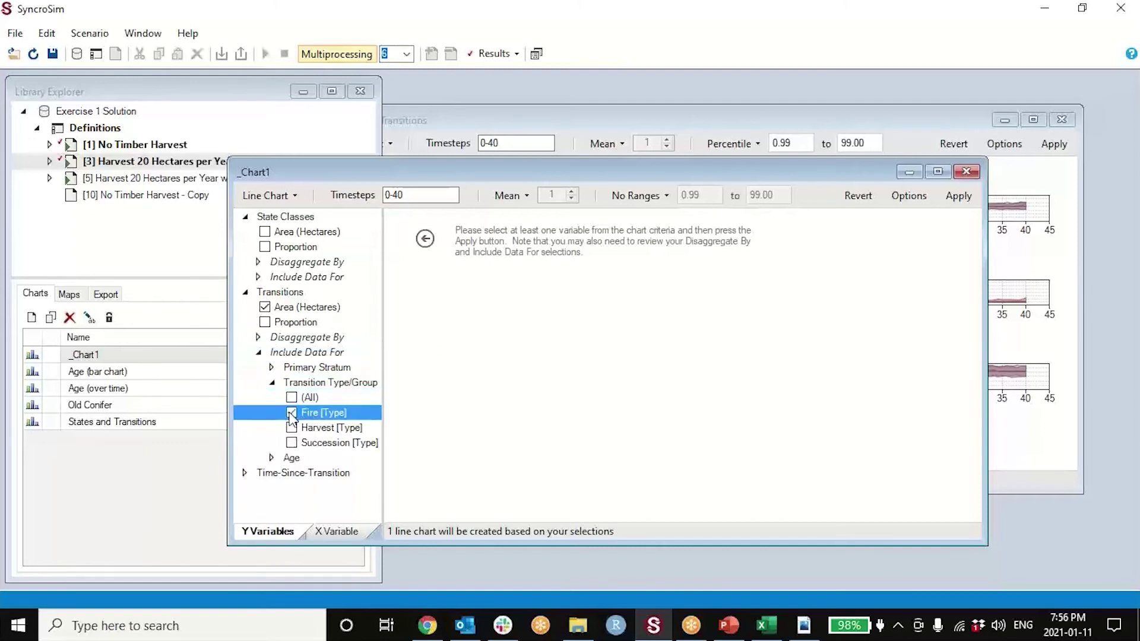
pyautogui.click(265, 247)
pyautogui.click(958, 196)
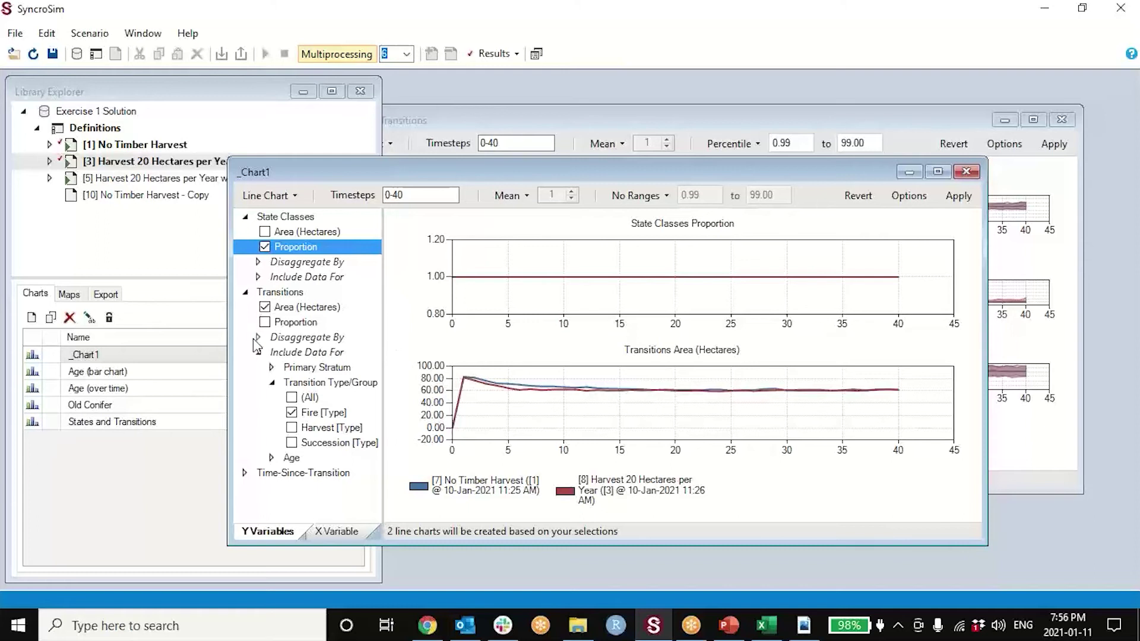
# Replace the Transitions area and State Classes proportion with only Transitions Proportion and apply it to the chart
pyautogui.click(265, 307)
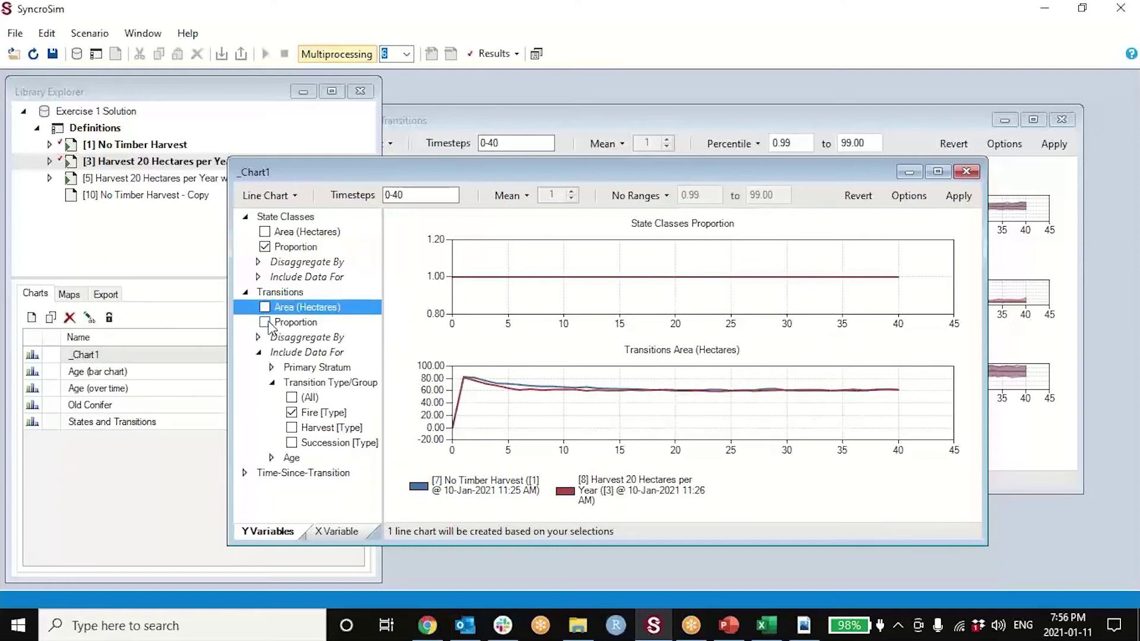
pyautogui.click(265, 322)
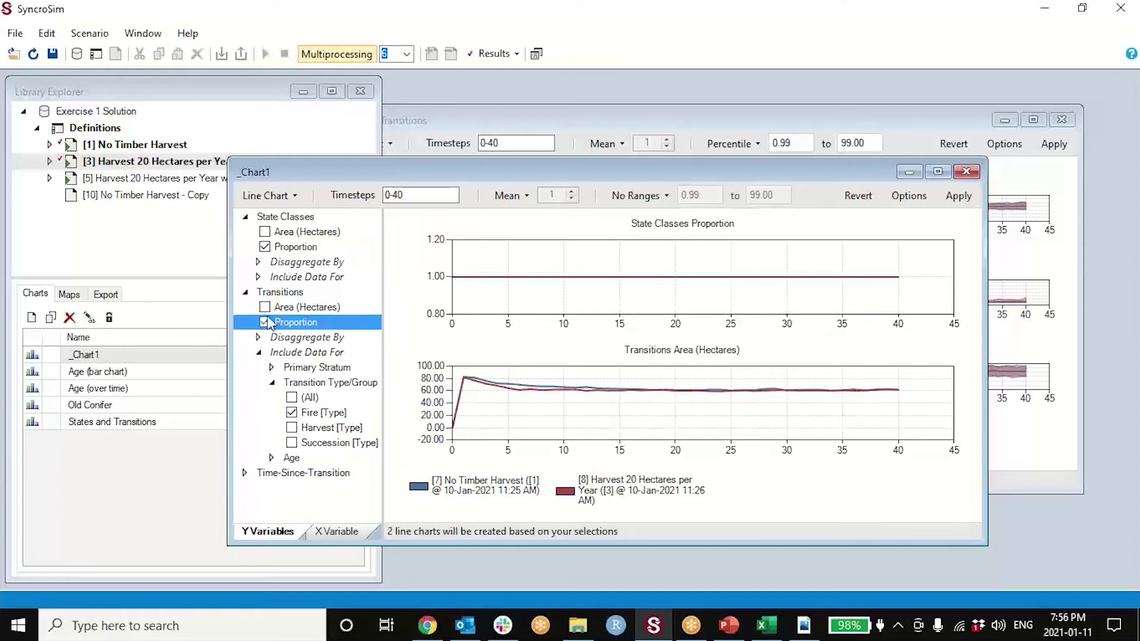
pyautogui.click(265, 247)
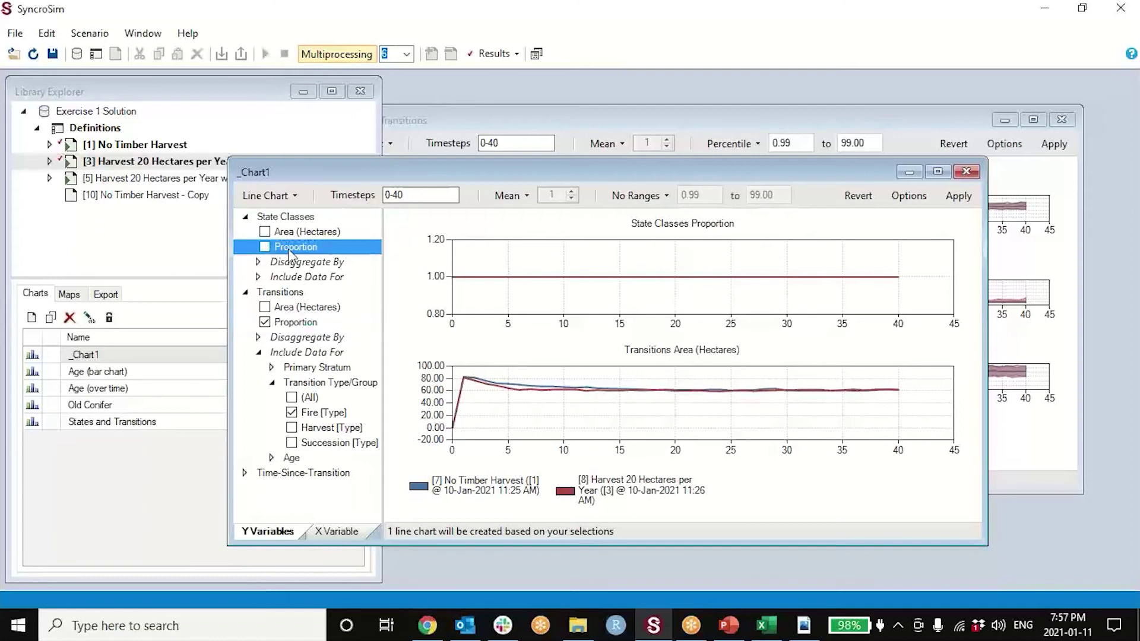
pyautogui.click(958, 196)
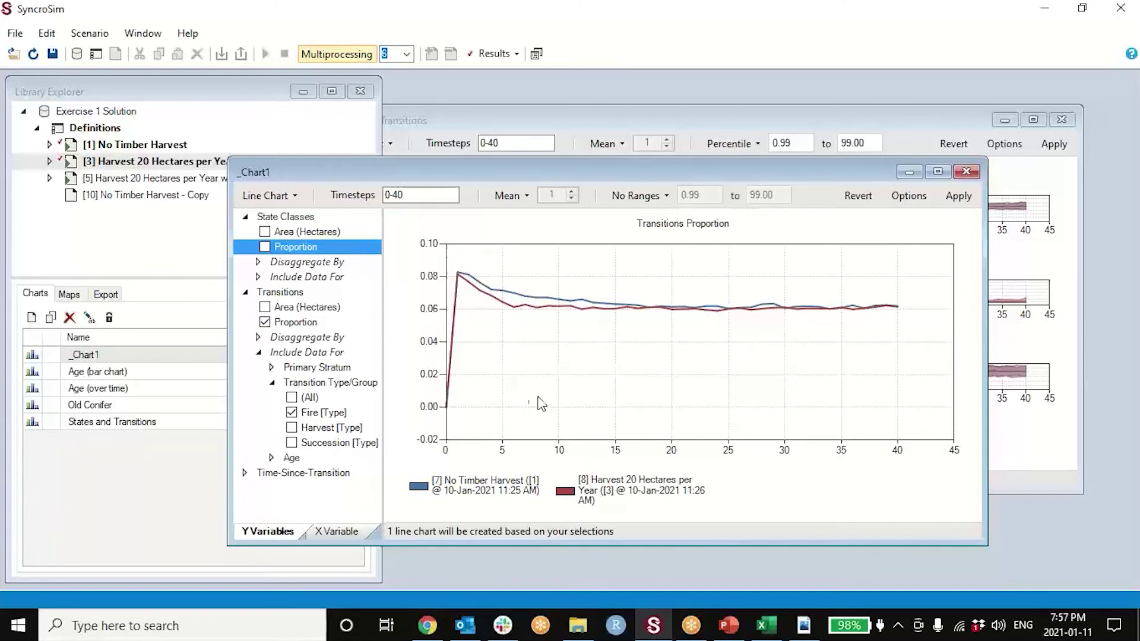
# Open the Harvest 20 Hectares per Year scenario and view the coniferous fire row in the Transitions table of its Transition Pathways
pyautogui.doubleClick(132, 162)
pyautogui.click(302, 220)
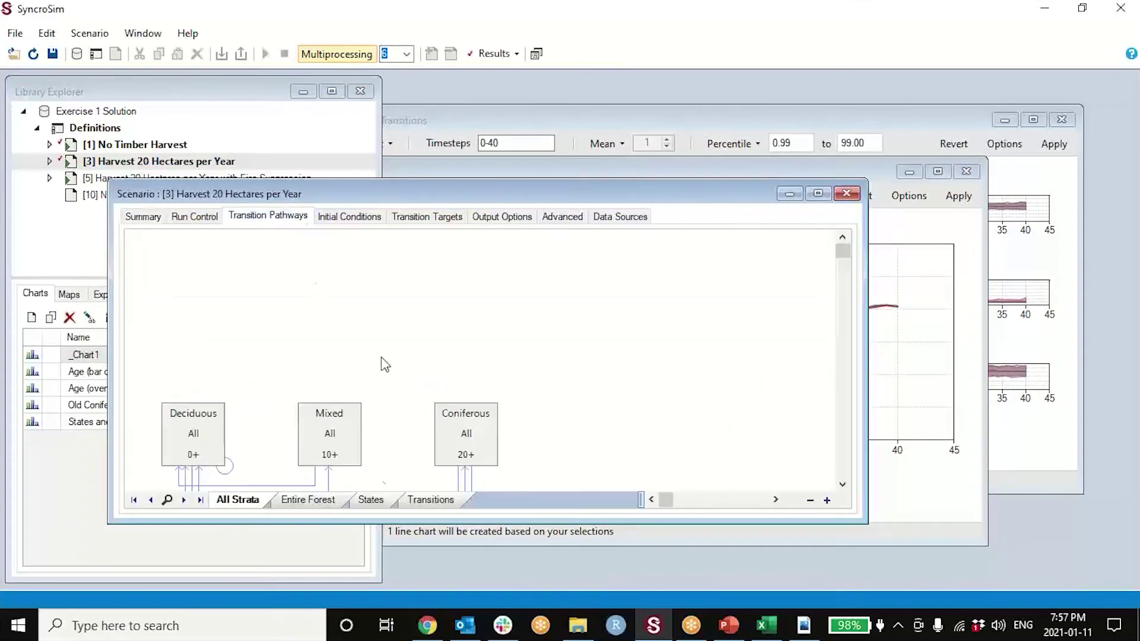
pyautogui.moveTo(493, 189); pyautogui.dragTo(598, 89)
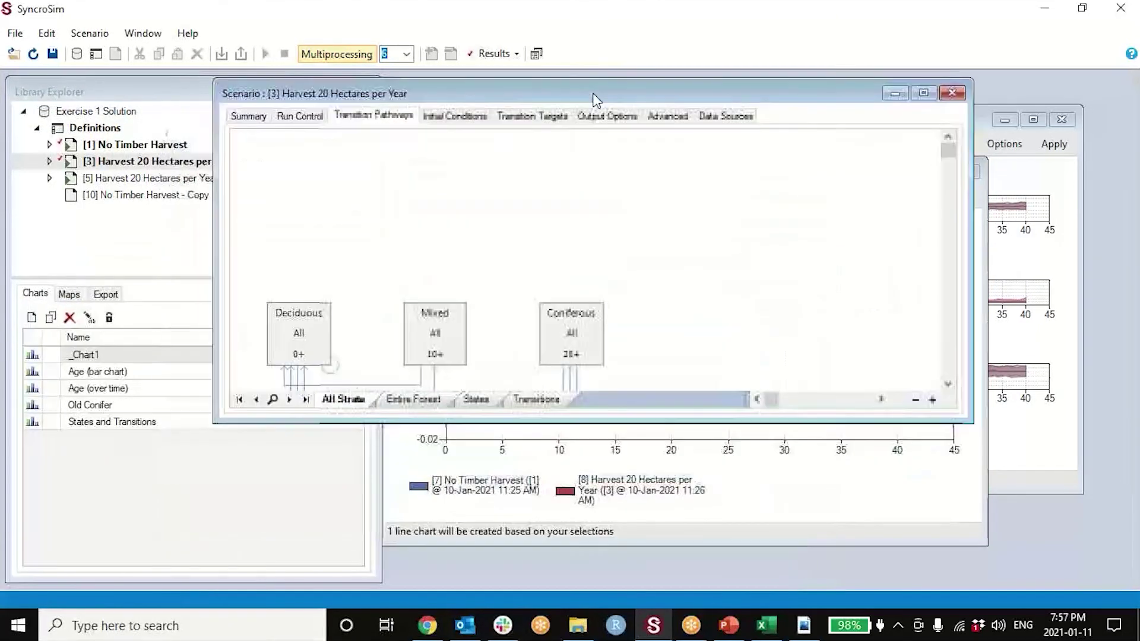
pyautogui.click(536, 400)
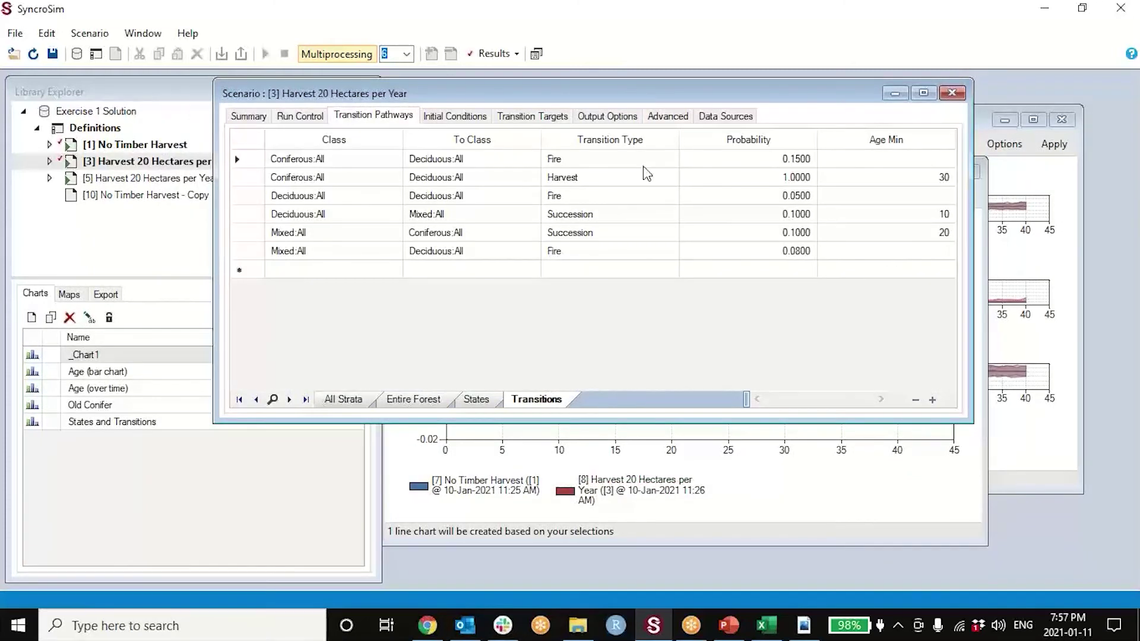
pyautogui.click(245, 165)
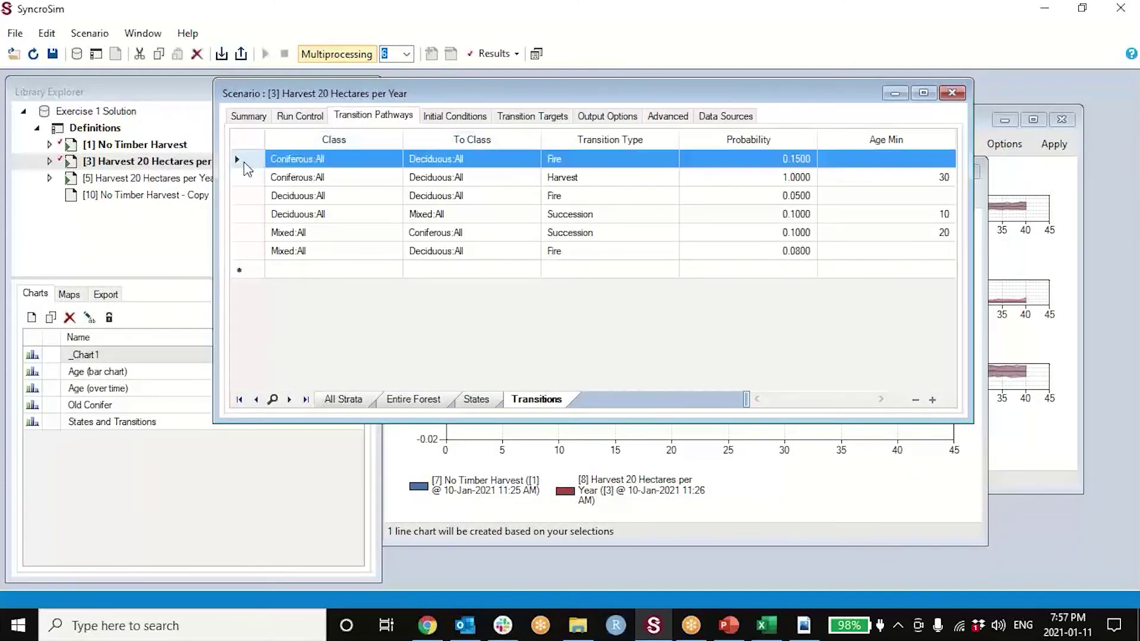
# Sort the transitions by probability and by transition type to compare the fire probabilities, and return to the new chart
pyautogui.click(713, 144)
pyautogui.click(665, 142)
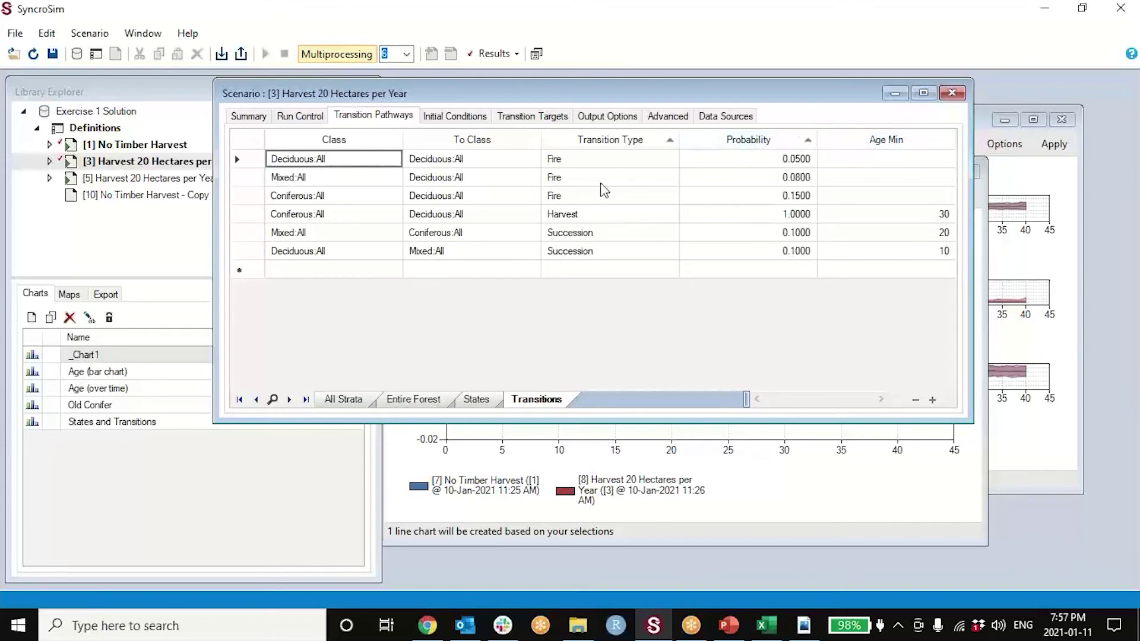
pyautogui.click(837, 486)
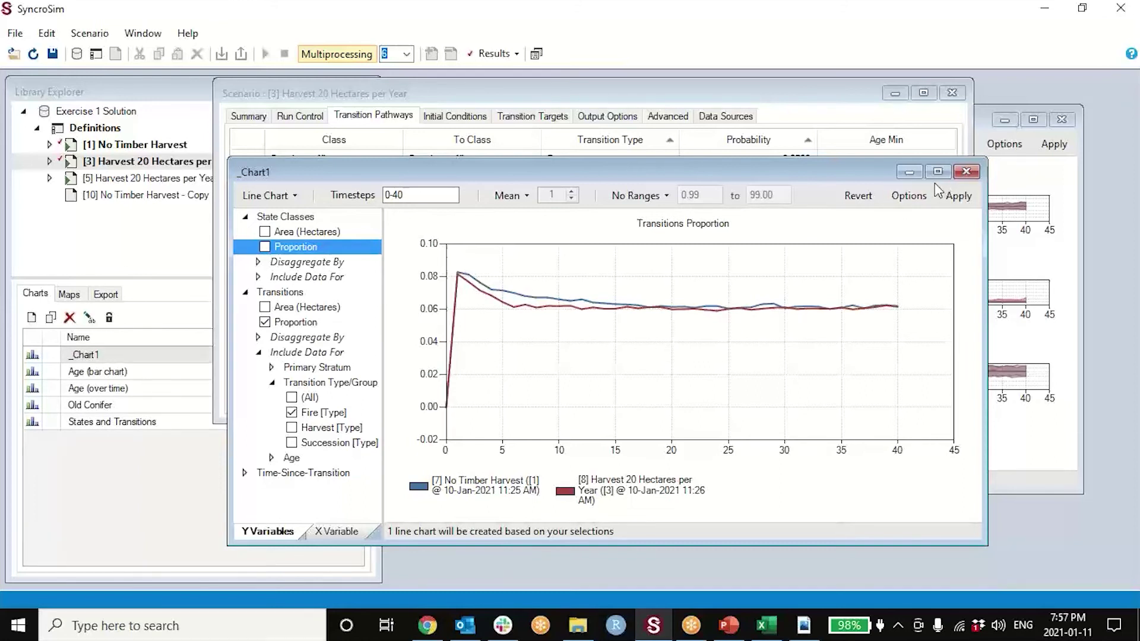
# Close the new chart and open scenario, and place the Harvest 20 Hectares per Year scenarios with and without Fire Suppression side by side
pyautogui.click(968, 174)
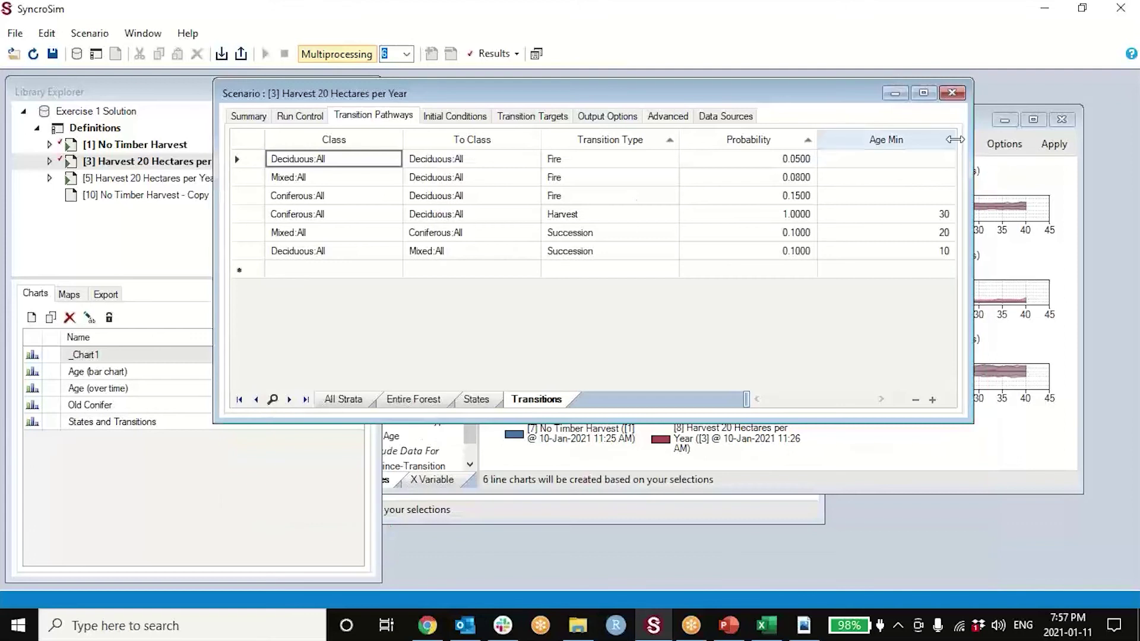
pyautogui.click(952, 94)
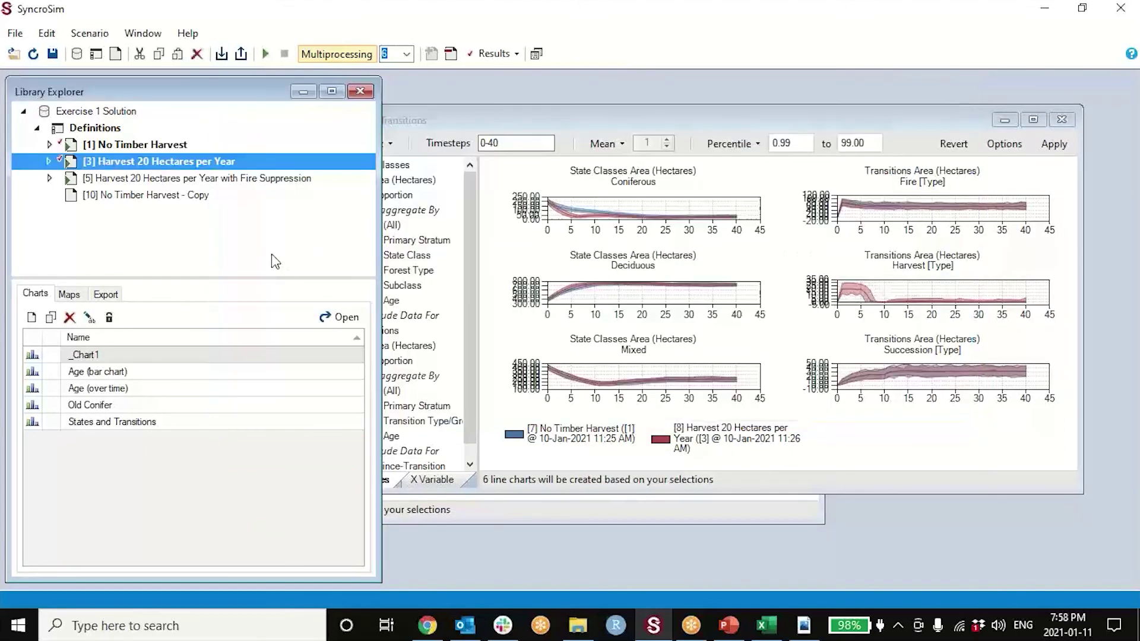
pyautogui.doubleClick(230, 175)
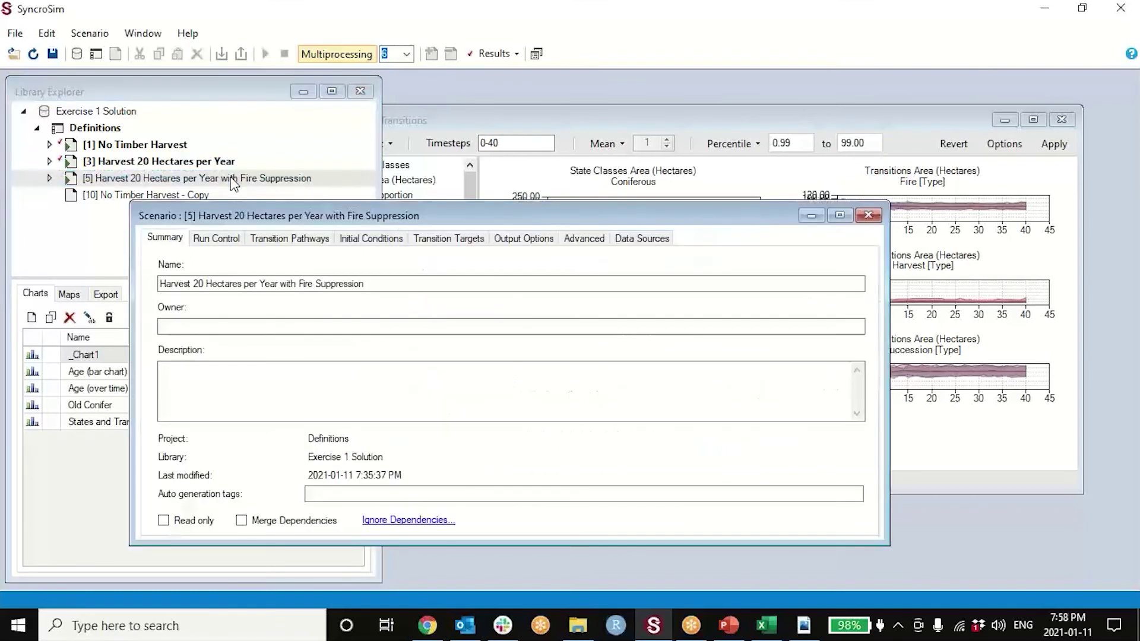
pyautogui.moveTo(317, 217); pyautogui.dragTo(418, 152)
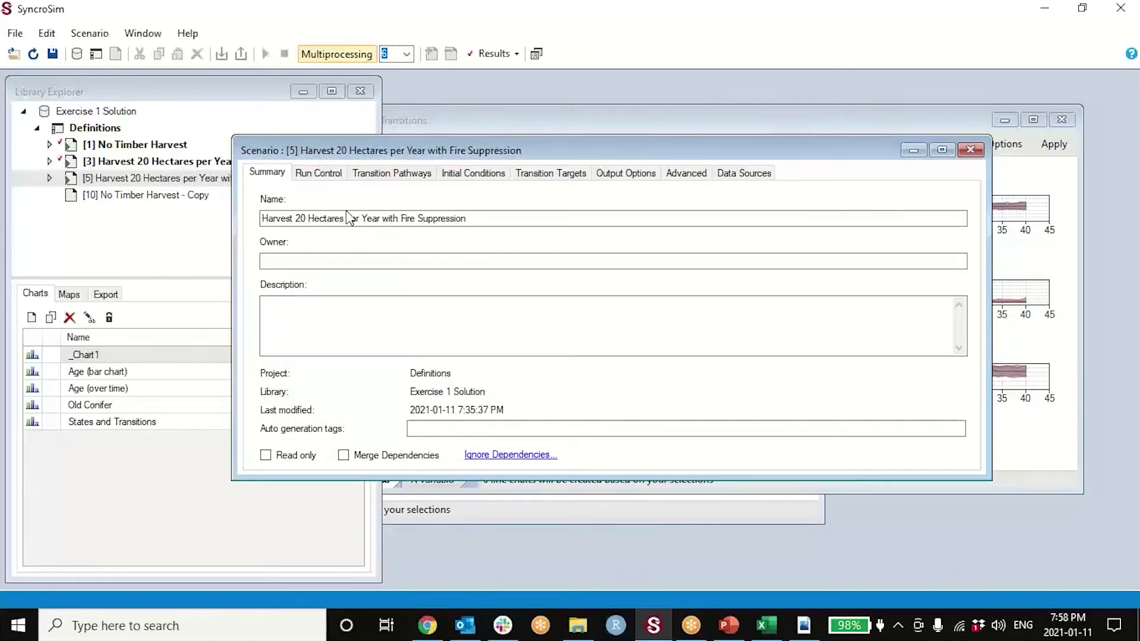
pyautogui.moveTo(233, 243); pyautogui.dragTo(548, 242)
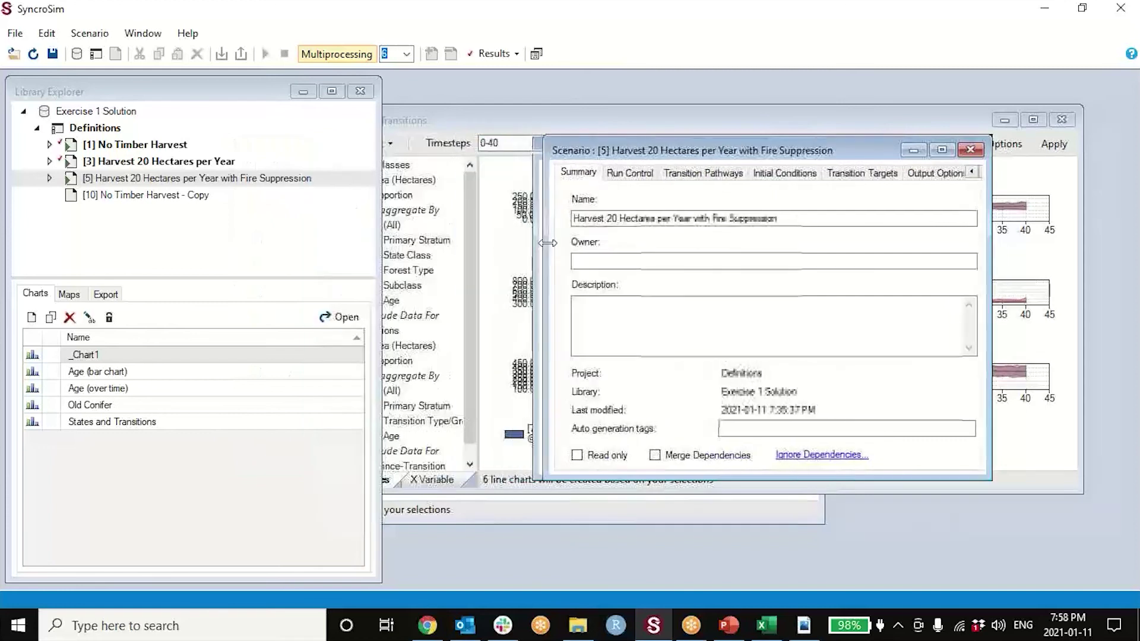
pyautogui.moveTo(657, 156); pyautogui.dragTo(705, 134)
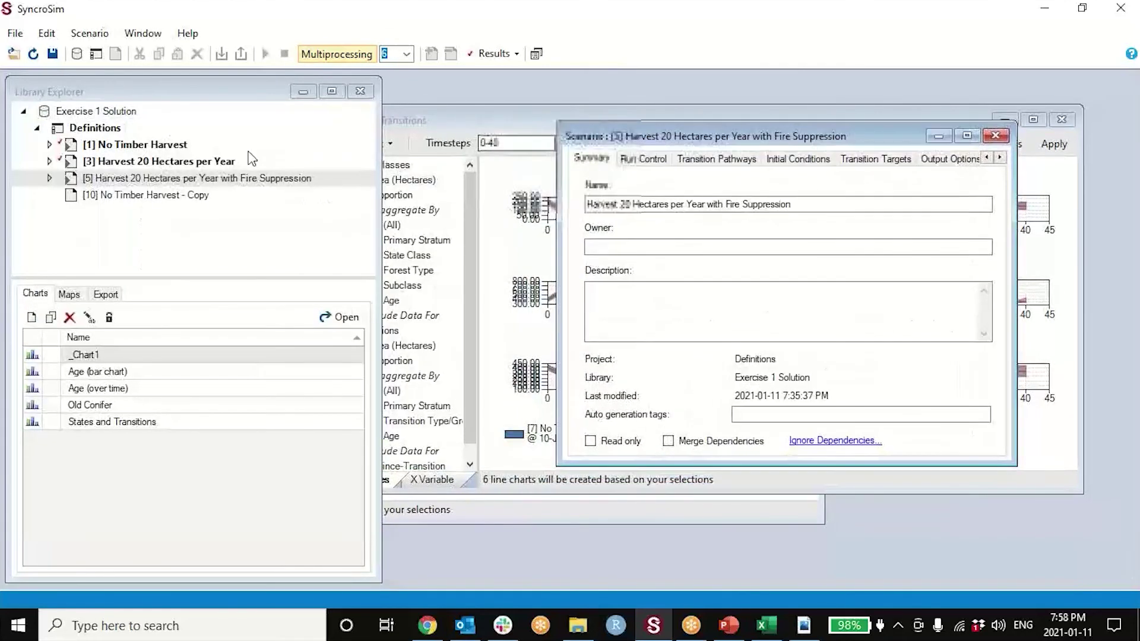
pyautogui.doubleClick(221, 161)
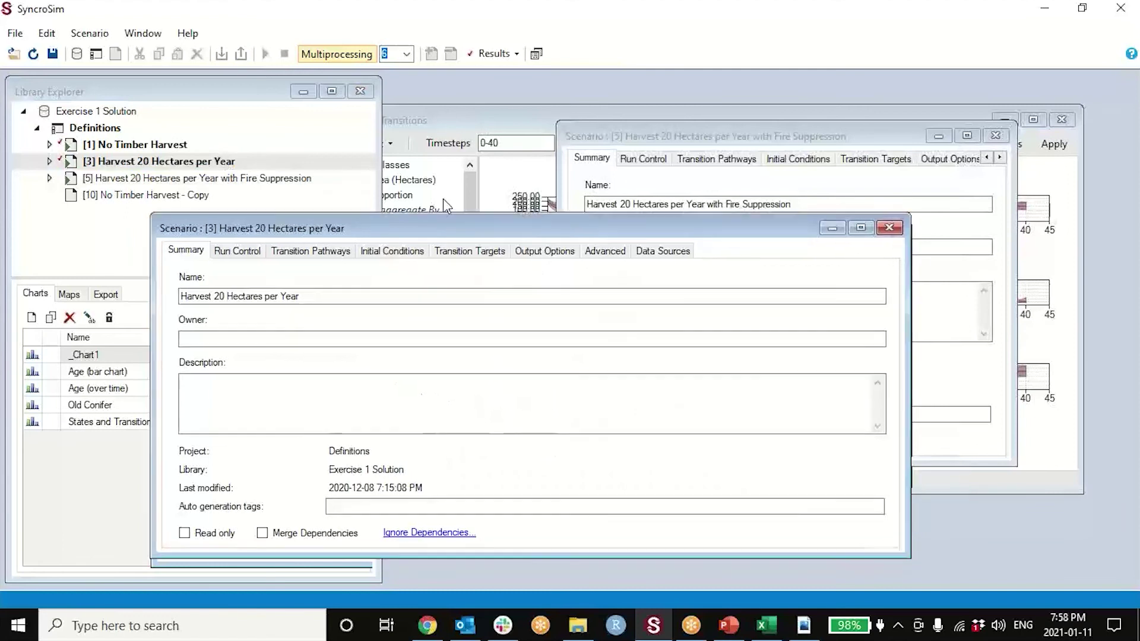
pyautogui.moveTo(449, 221); pyautogui.dragTo(420, 134)
pyautogui.moveTo(885, 266); pyautogui.dragTo(535, 237)
# Show the Transitions table of the Harvest 20 Hectares per Year scenario's Transition Pathways, sorted by transition type
pyautogui.click(295, 168)
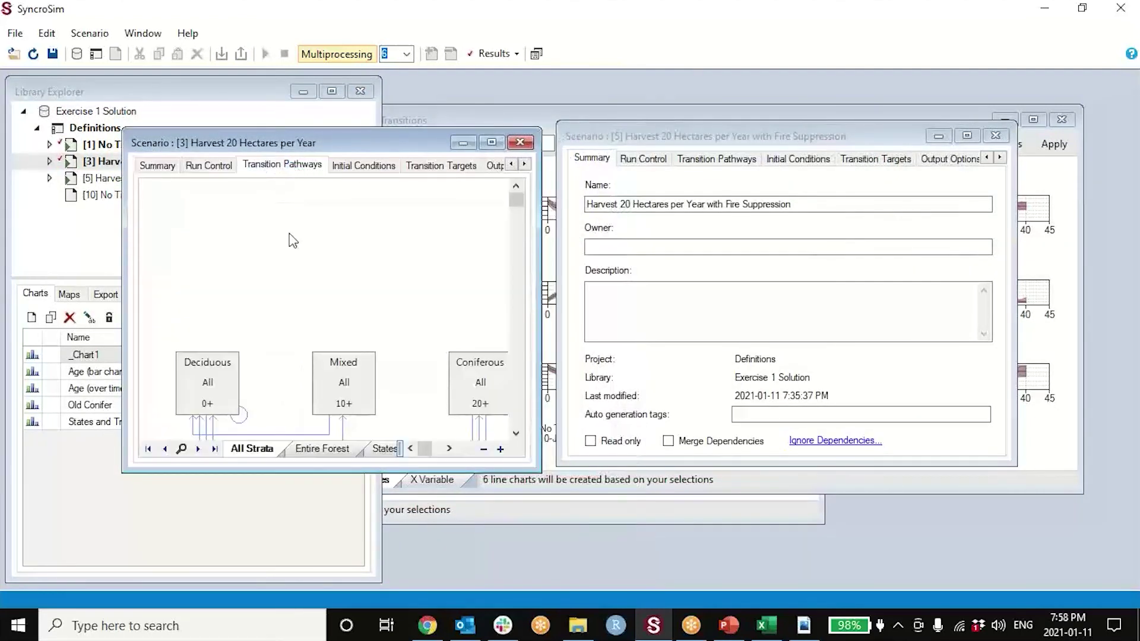
pyautogui.click(196, 449)
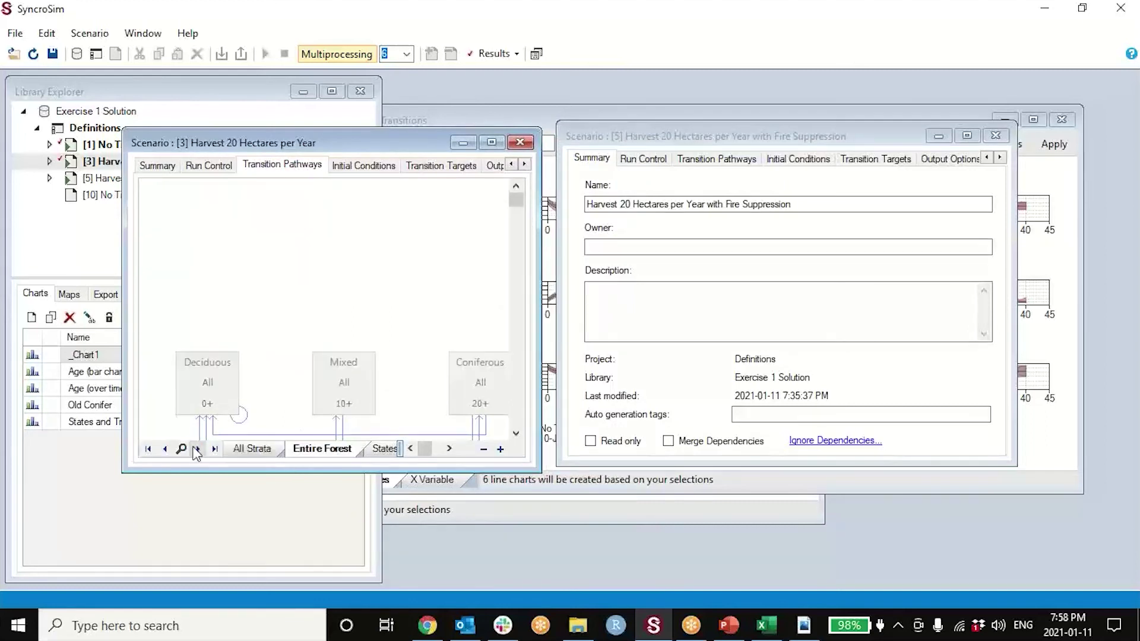
pyautogui.click(196, 449)
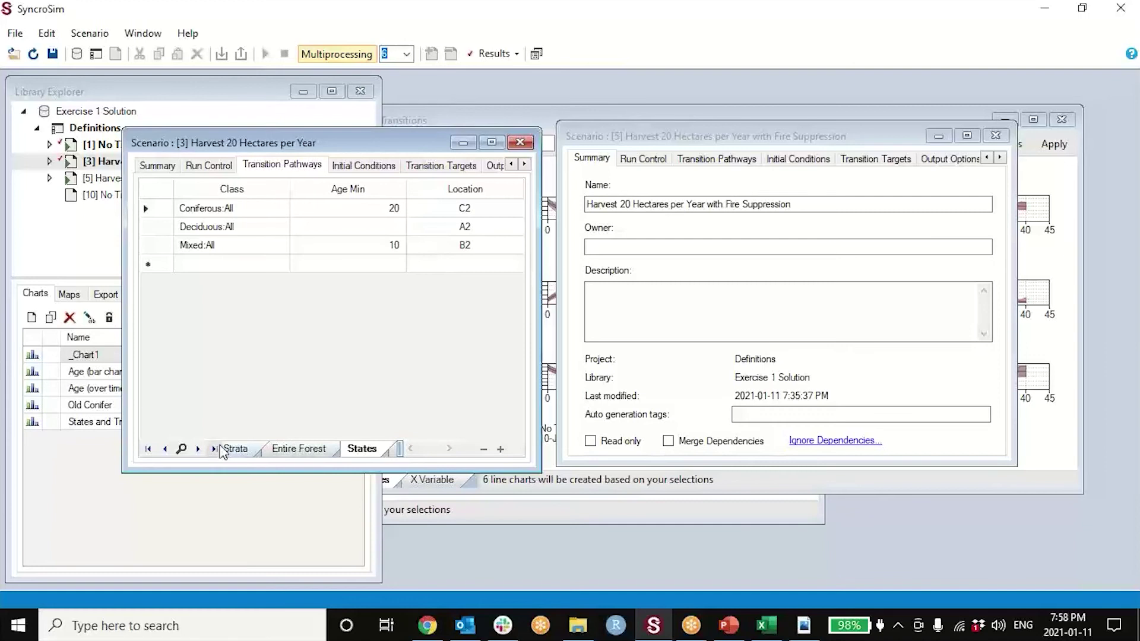
pyautogui.click(220, 447)
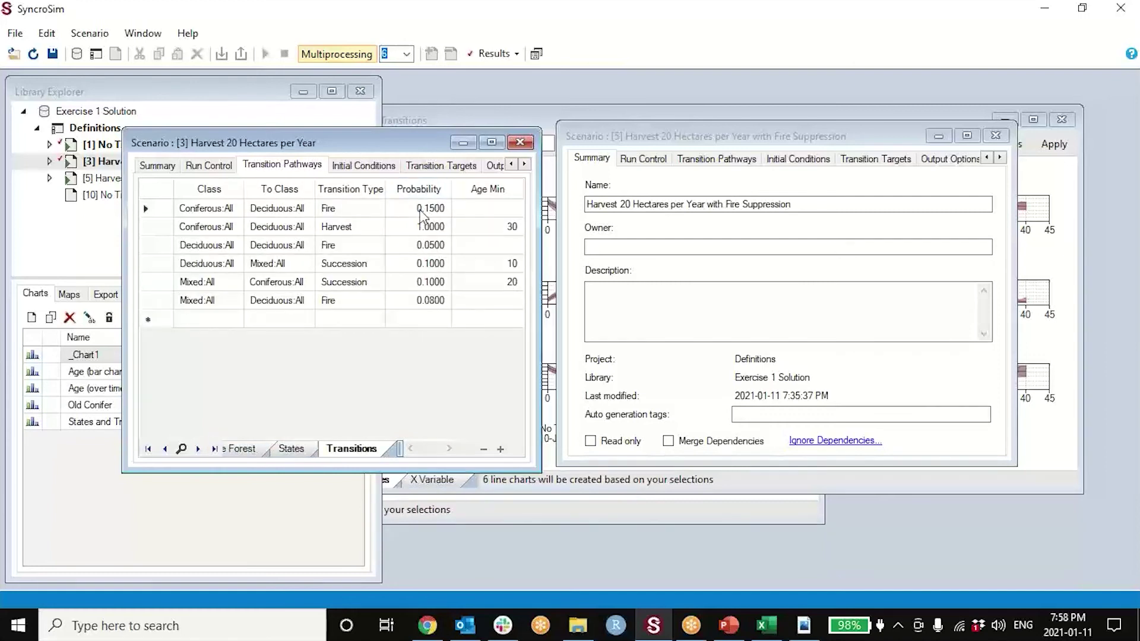
pyautogui.click(350, 189)
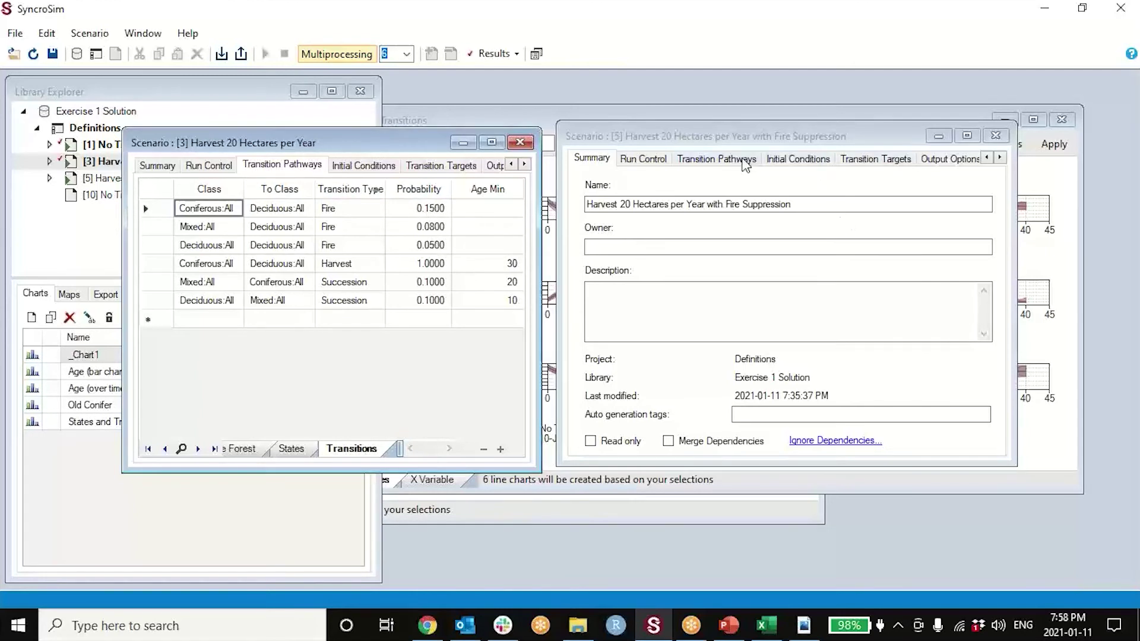
# Compare the fire probabilities in the Fire Suppression scenario's Transitions table with the other scenario's, and close both scenarios
pyautogui.click(745, 160)
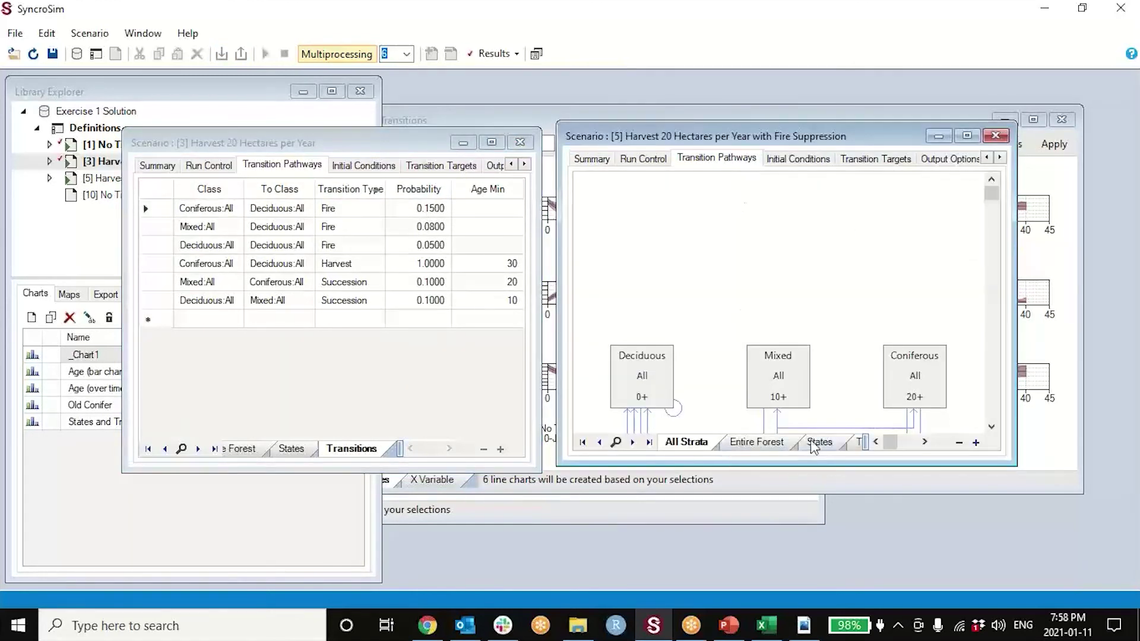
pyautogui.click(814, 445)
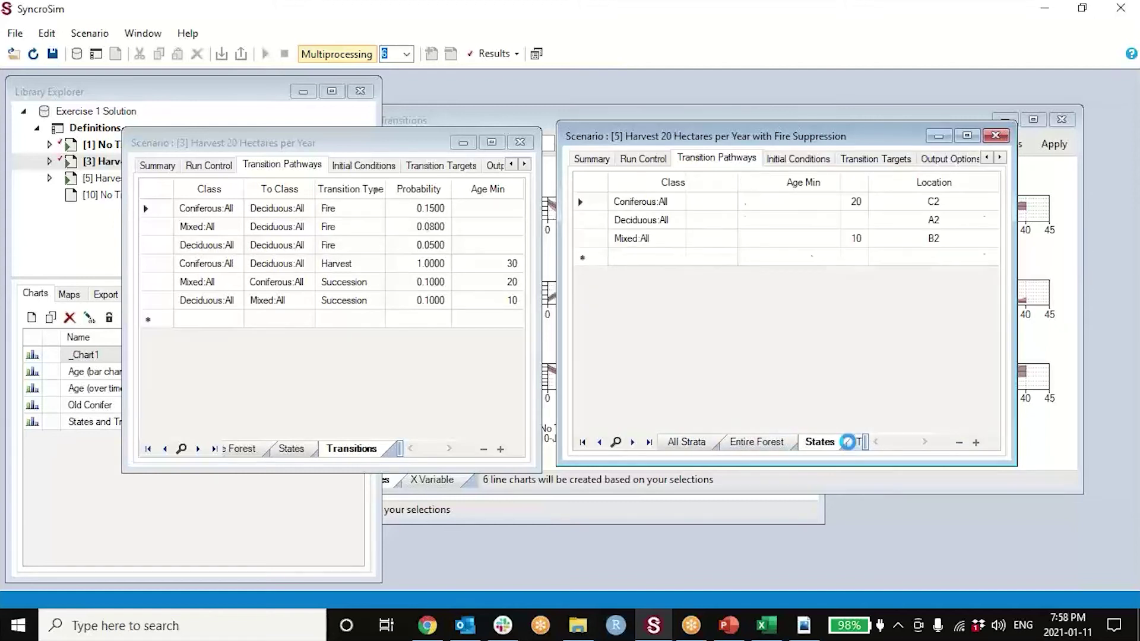
pyautogui.click(848, 442)
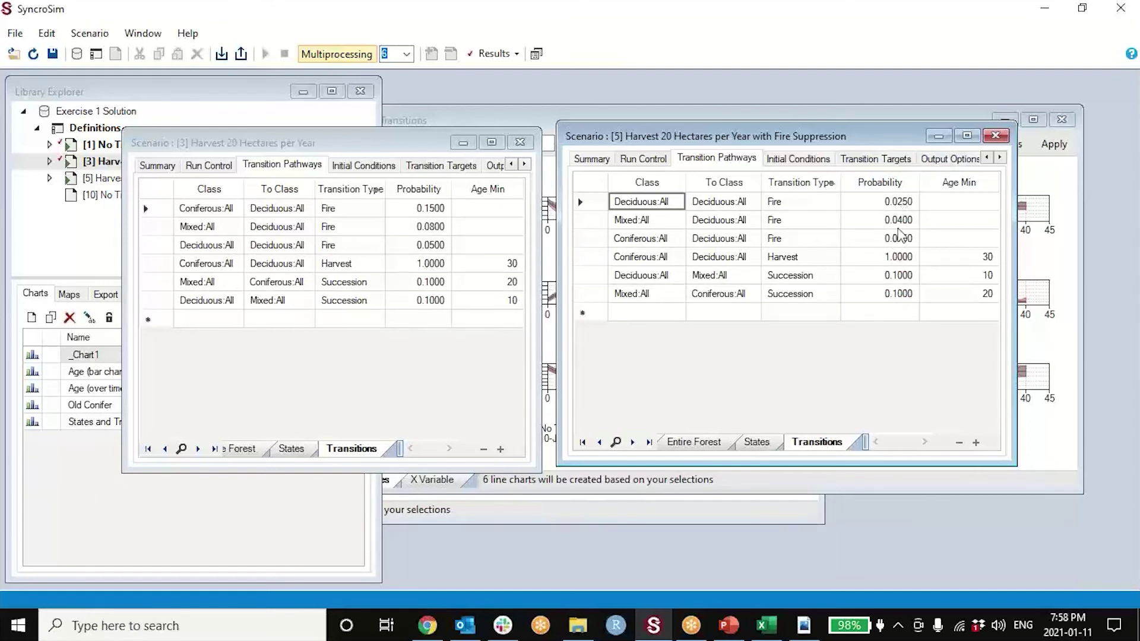
pyautogui.click(996, 136)
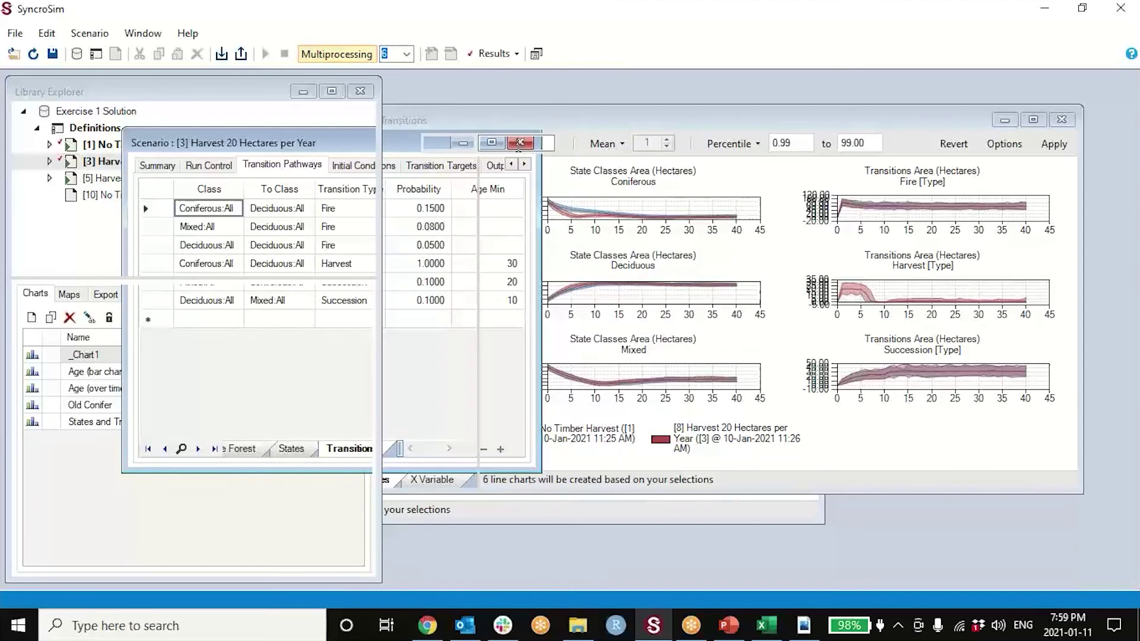
pyautogui.click(520, 143)
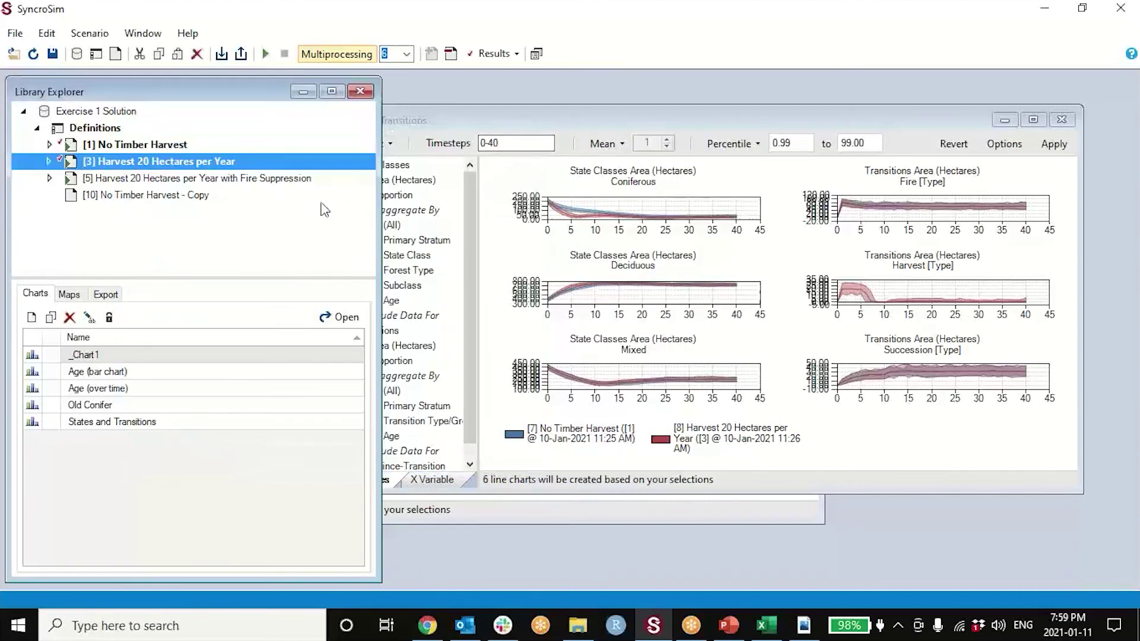
# Replace No Timber Harvest with Harvest 20 Hectares per Year with Fire Suppression in the results, and maximize the States and Transitions chart
pyautogui.click(213, 179)
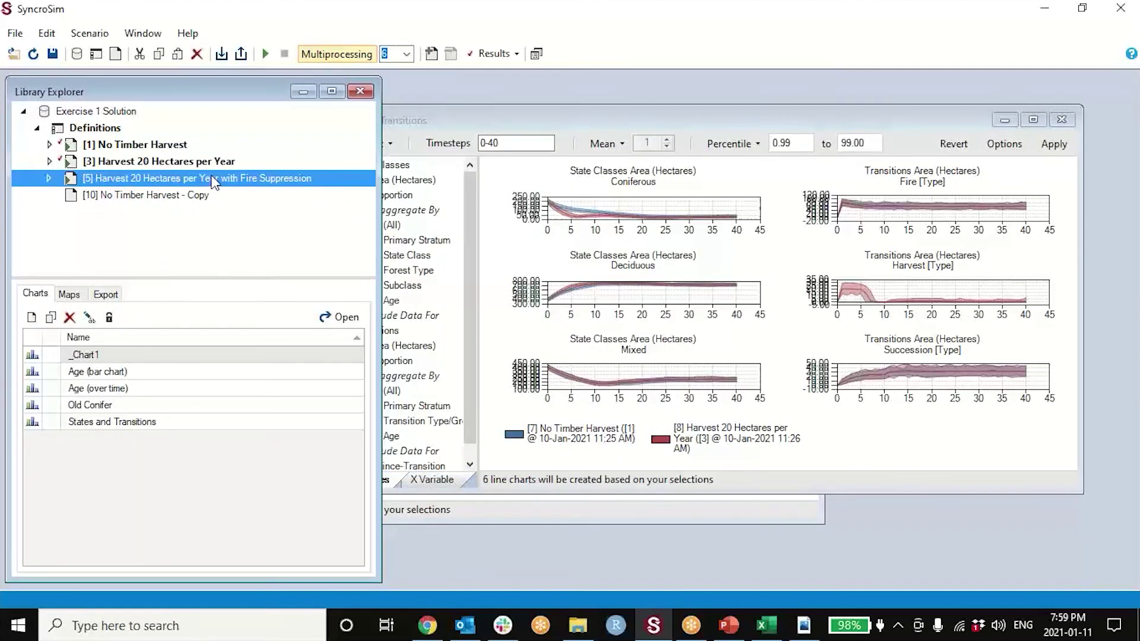
pyautogui.click(178, 144)
pyautogui.rightClick(179, 144)
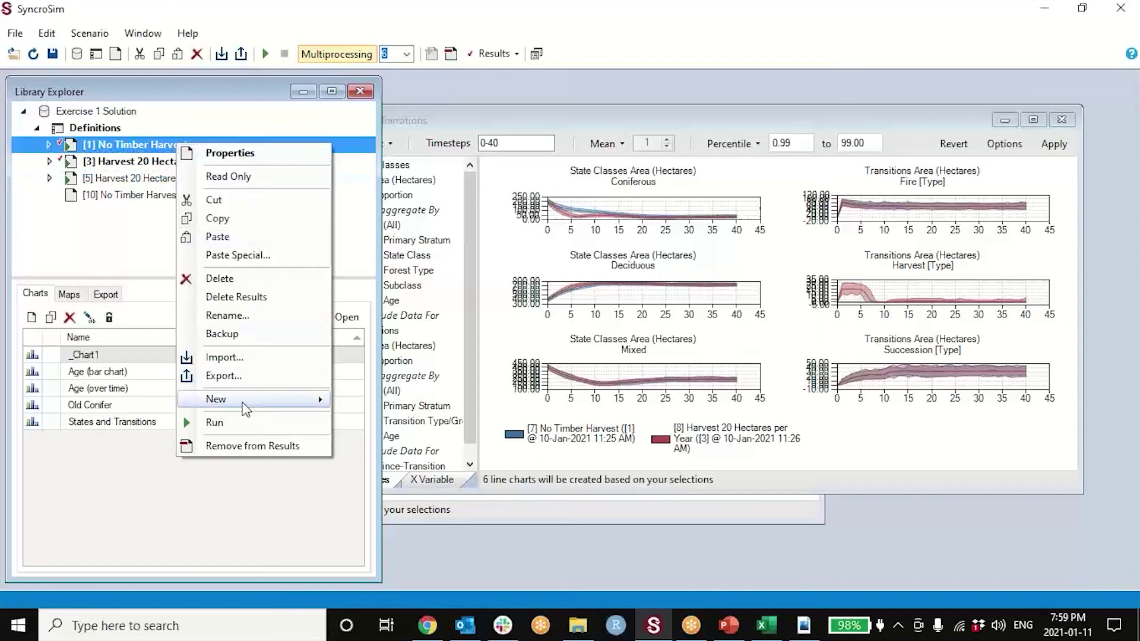
pyautogui.click(250, 446)
pyautogui.click(212, 181)
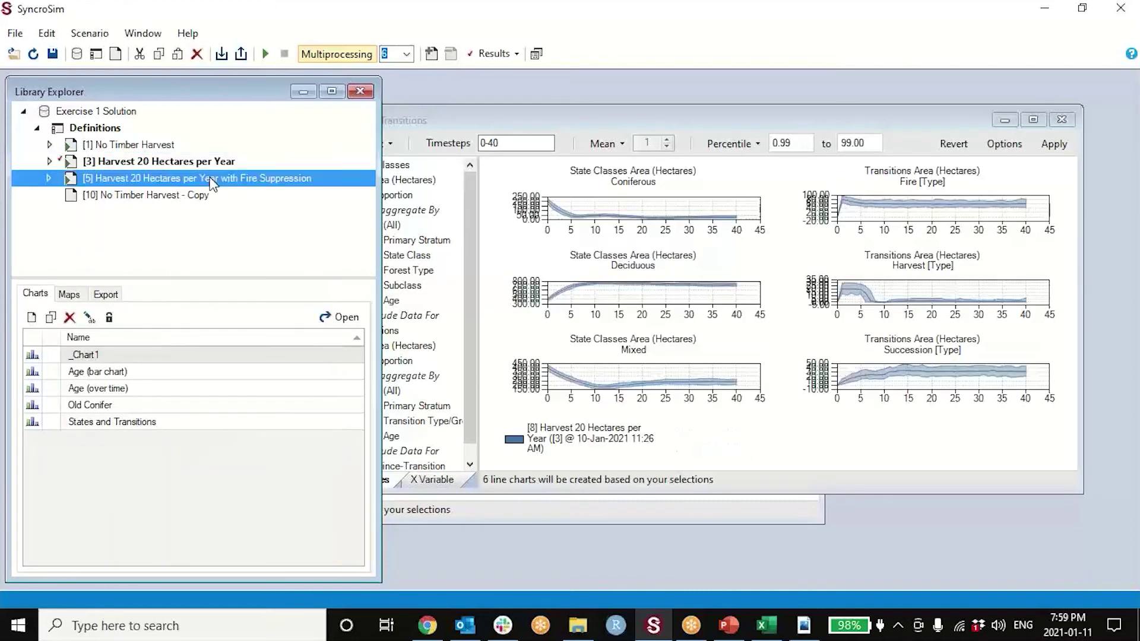
pyautogui.rightClick(212, 181)
pyautogui.click(270, 480)
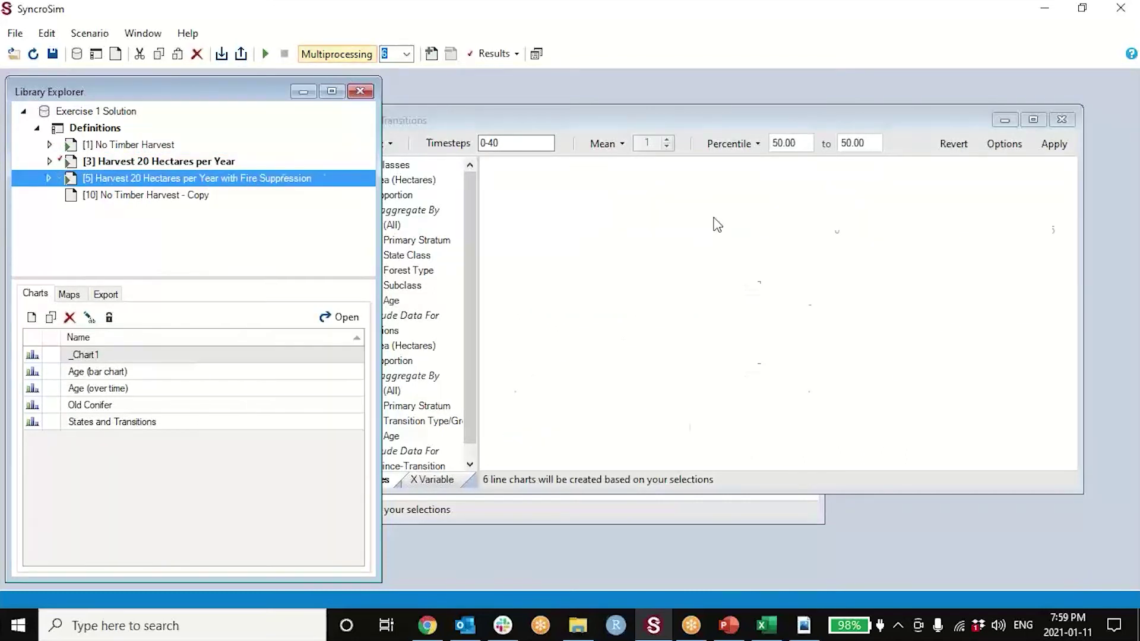
pyautogui.click(1034, 120)
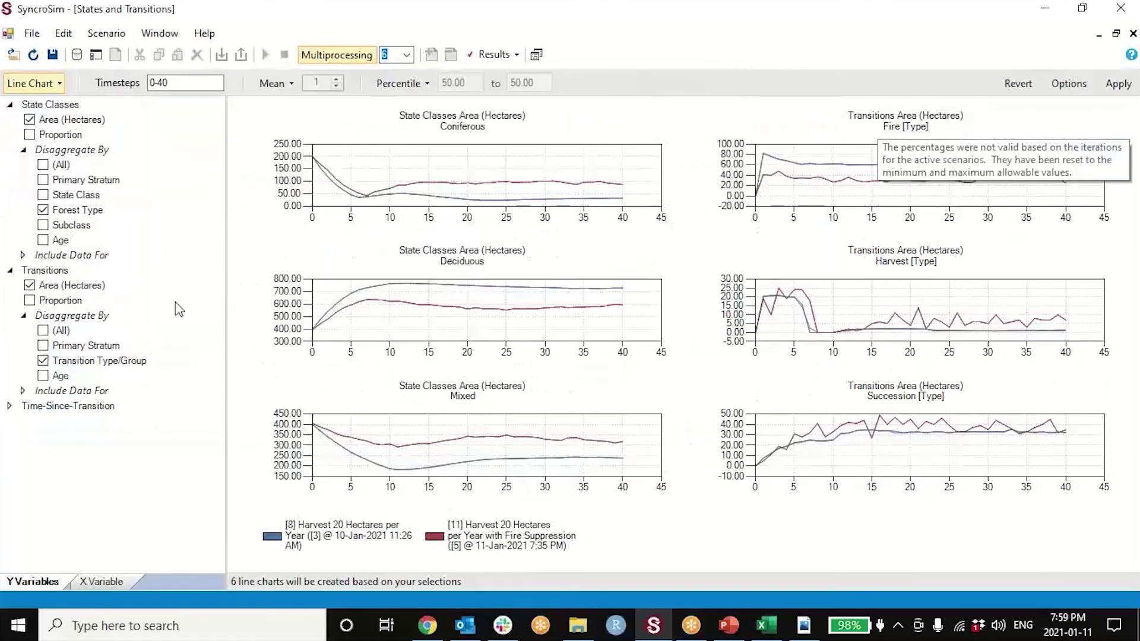
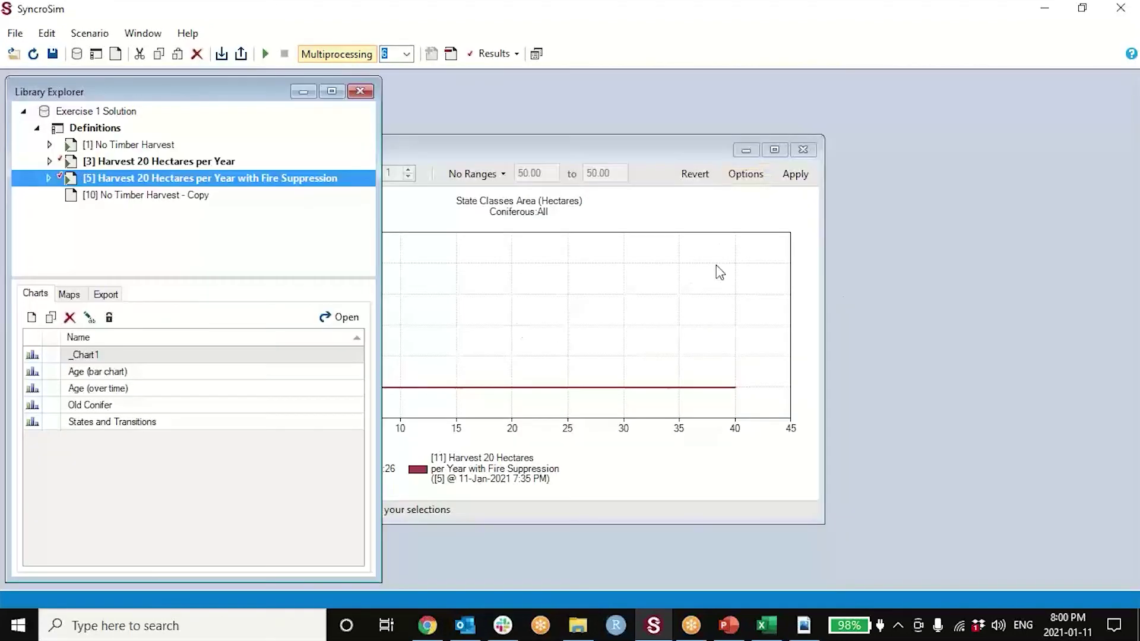
# Check the Harvest 20 Hectares per Year scenario's non-spatial initial conditions against the Old Conifer chart, and close the chart
pyautogui.moveTo(486, 162); pyautogui.dragTo(724, 135)
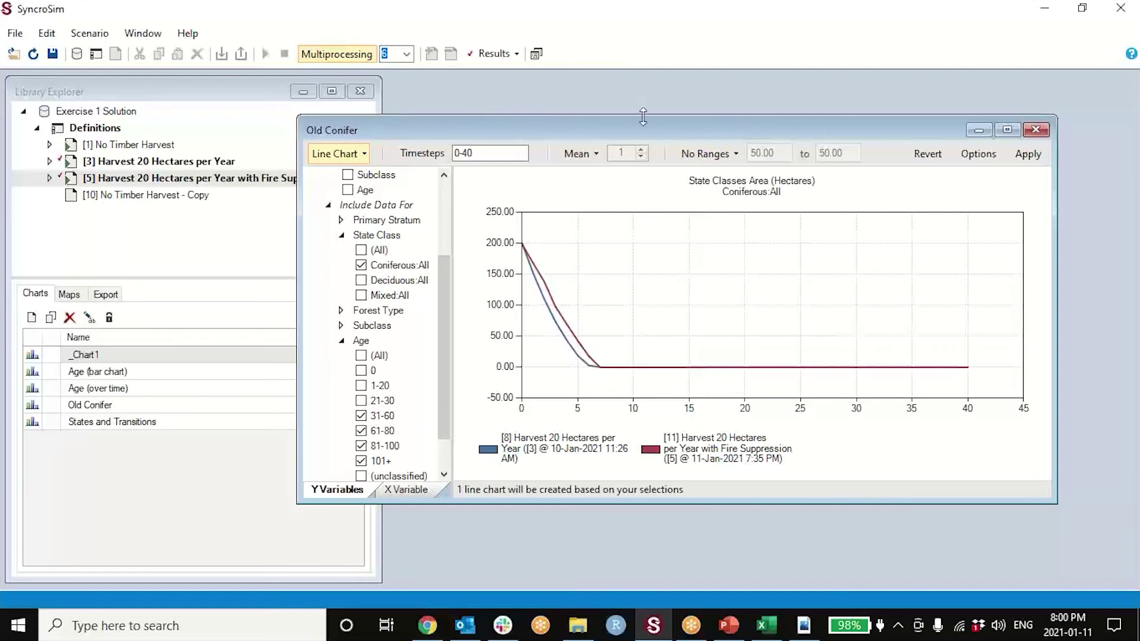
pyautogui.doubleClick(145, 161)
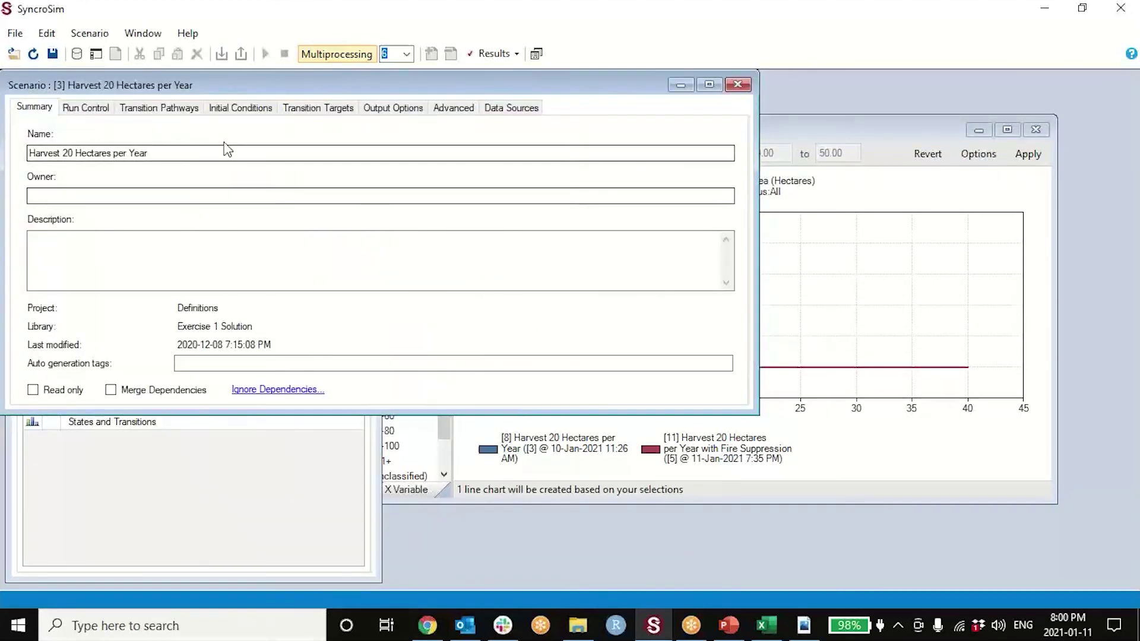
pyautogui.click(227, 111)
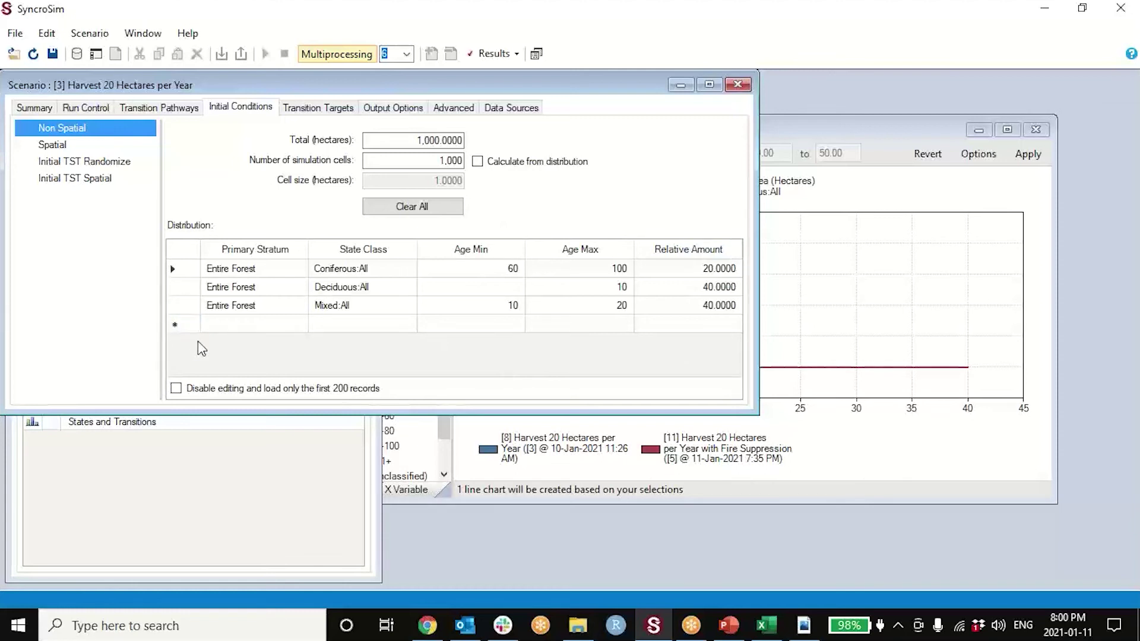
pyautogui.click(831, 129)
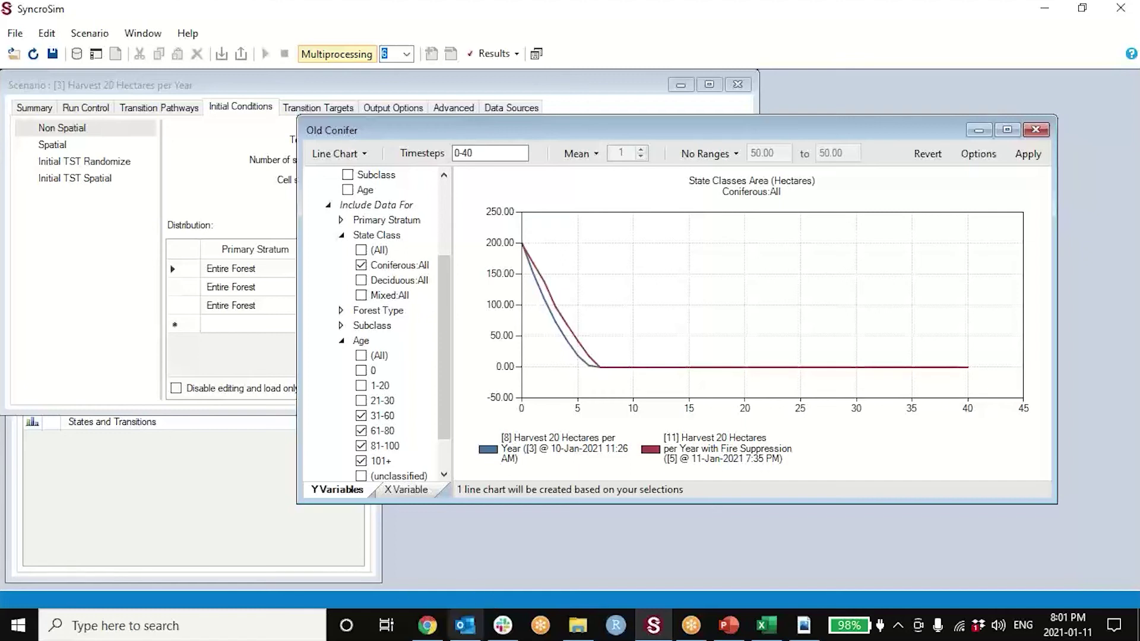
pyautogui.click(1037, 129)
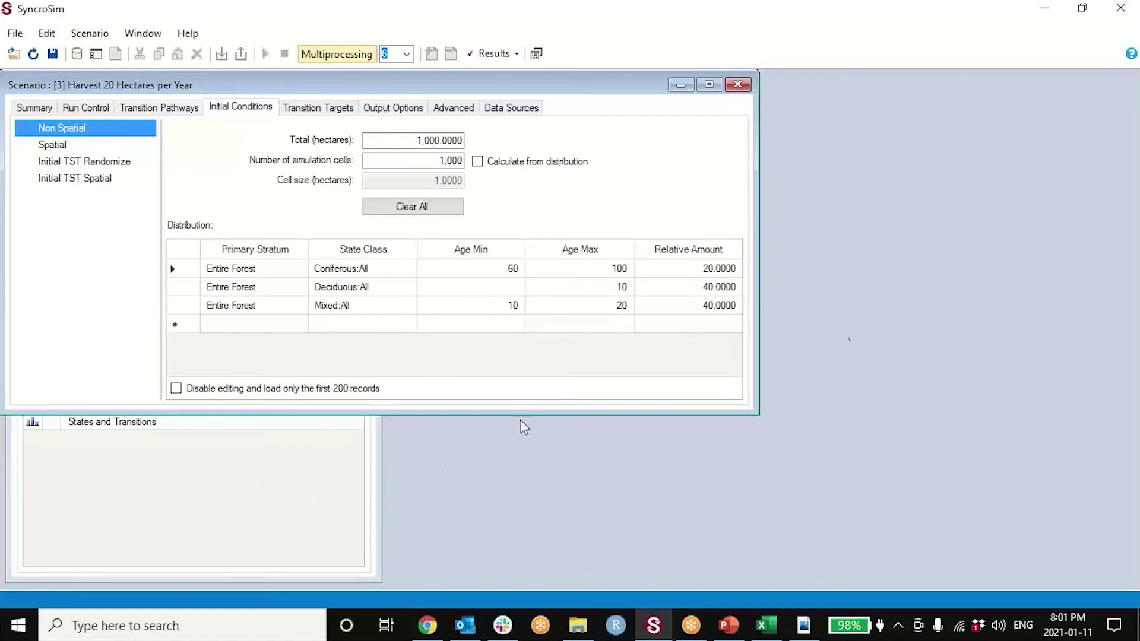
# Switch to Chrome and open the bookmarked LANDFIRE BpS Setting Models and Descriptions page in a new tab
pyautogui.click(1044, 9)
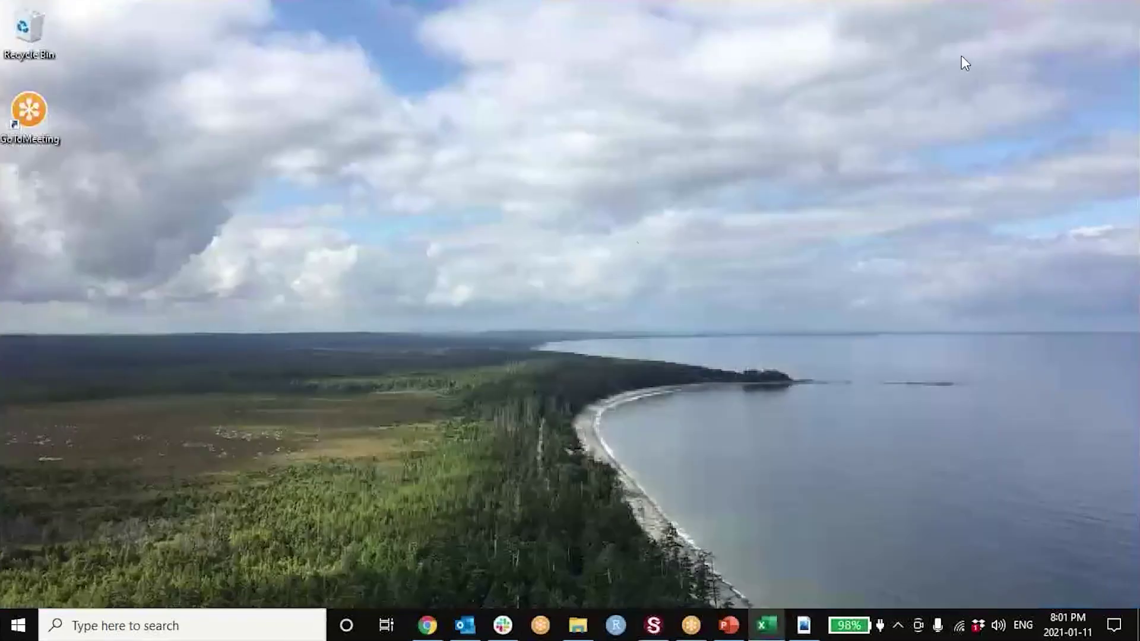
pyautogui.click(427, 625)
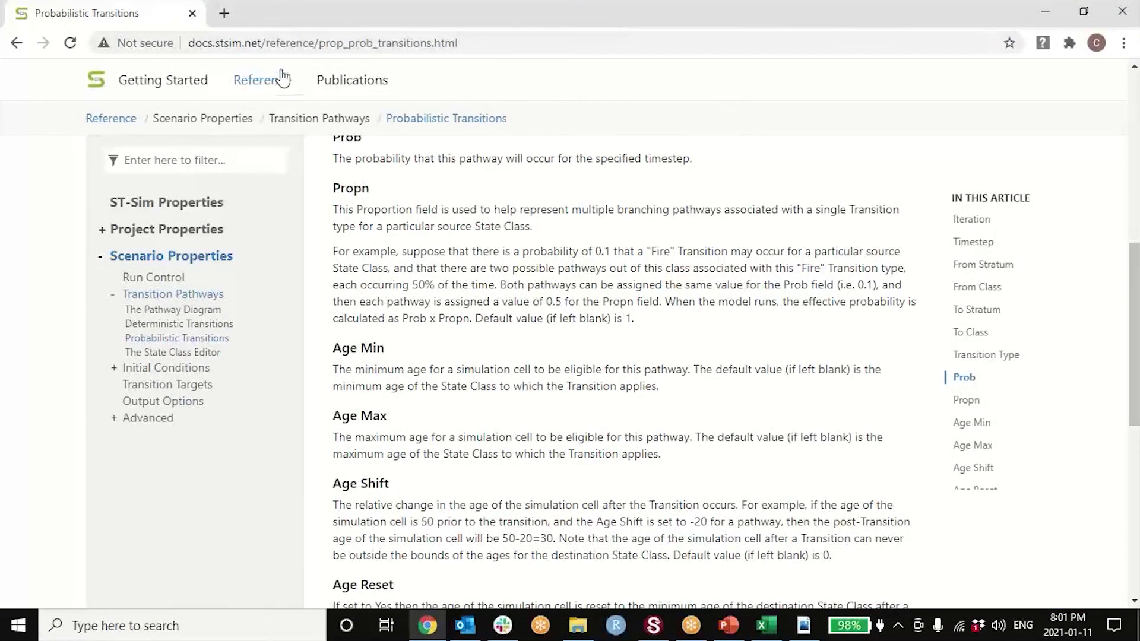
pyautogui.click(224, 14)
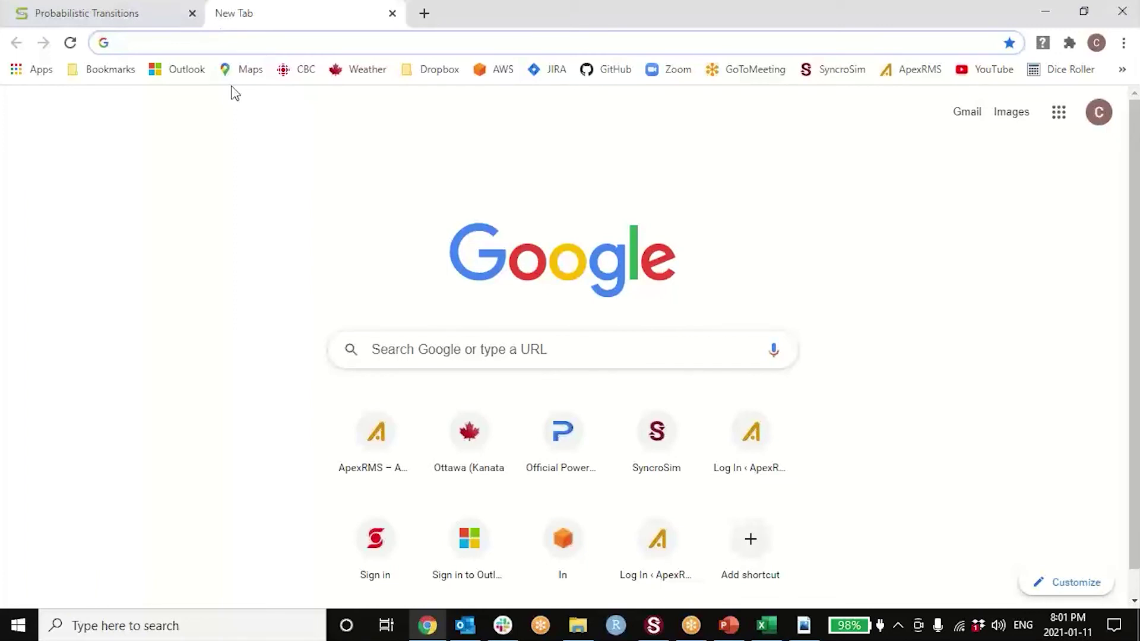
pyautogui.click(1122, 70)
pyautogui.click(1088, 95)
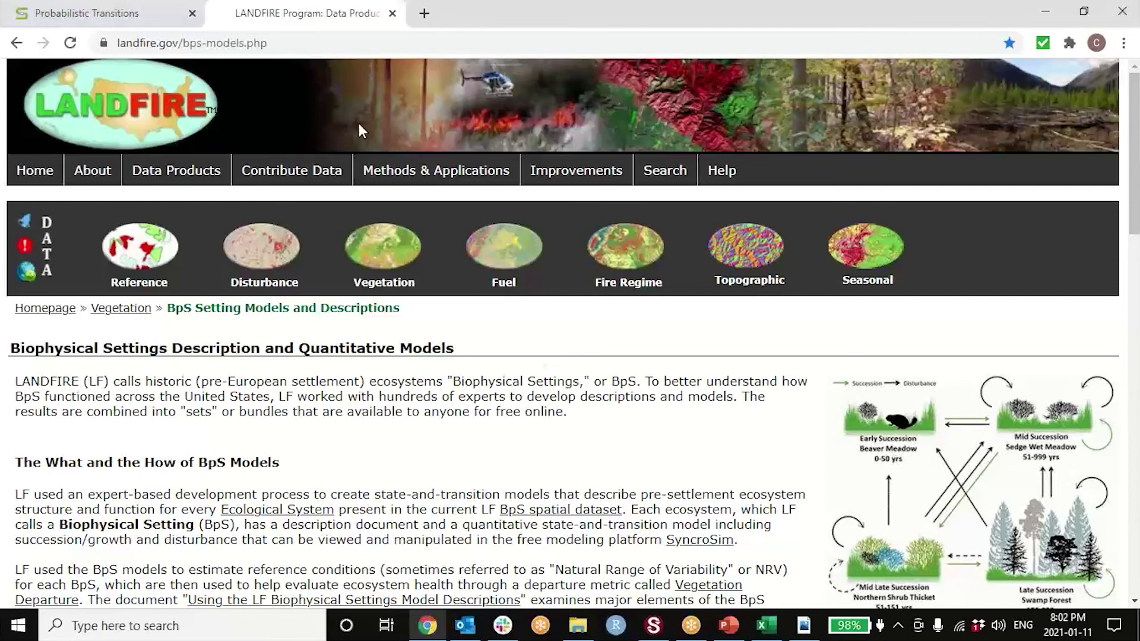
# View LANDFIRE's Vegetation products page, and return to the BpS models page to examine its description and data set overview
pyautogui.click(376, 261)
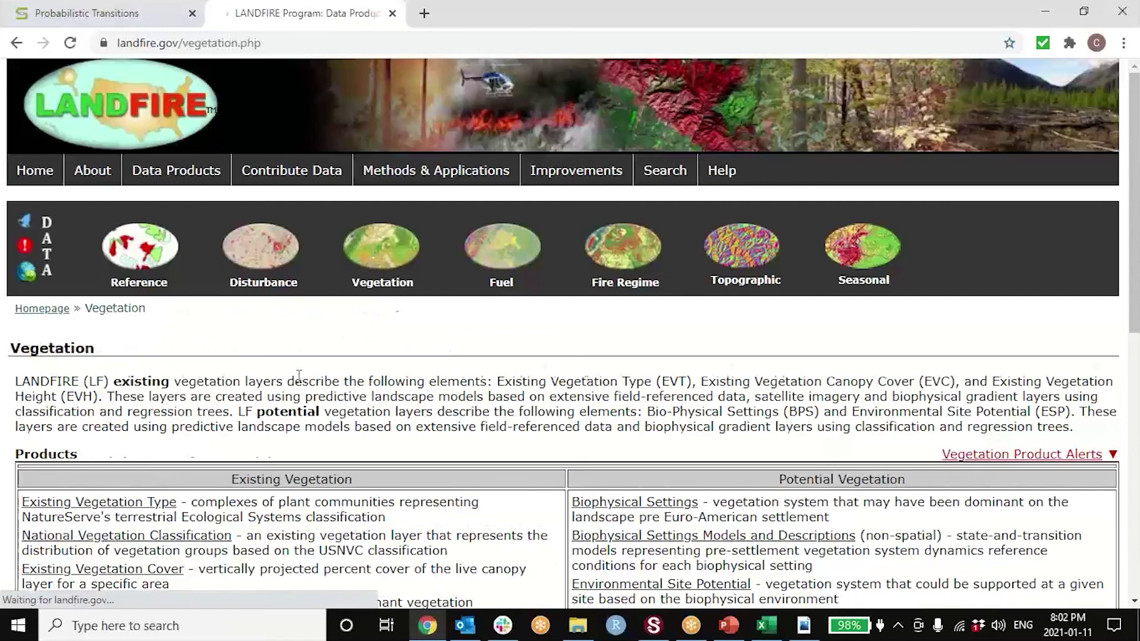
pyautogui.click(16, 43)
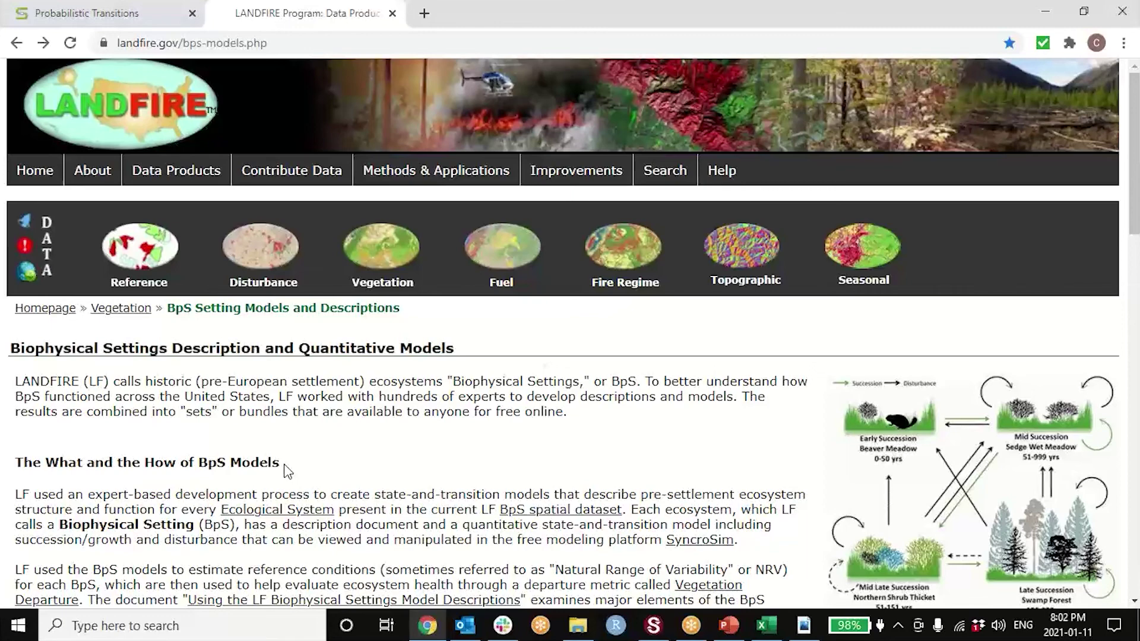
pyautogui.scroll(-14, 284, 464)
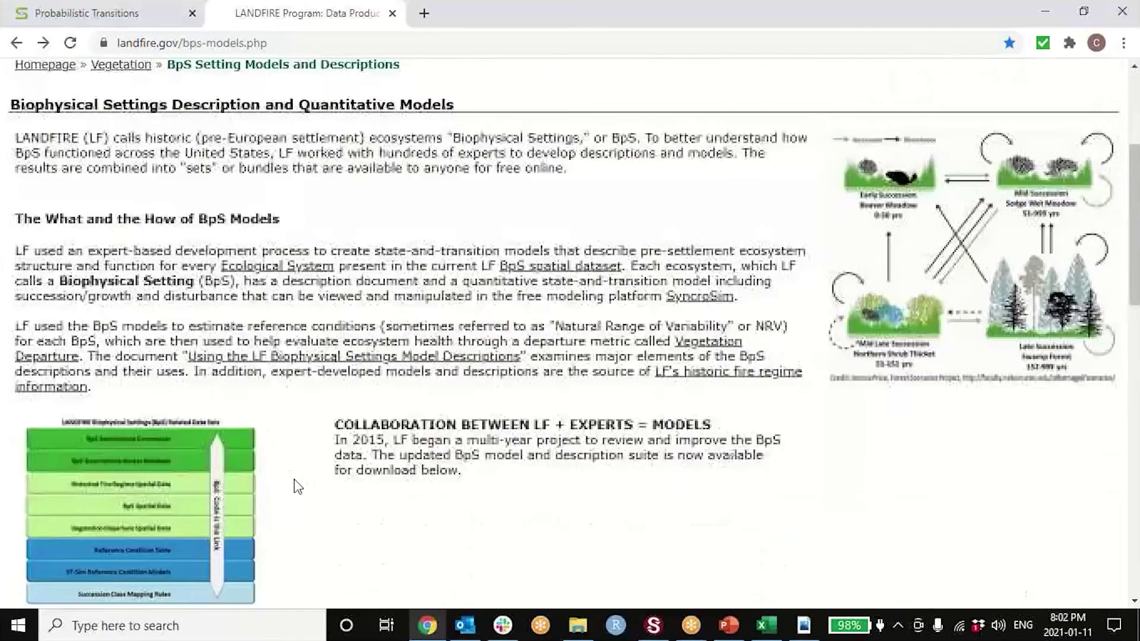
# Examine the BpS download options and model information table, and return to the page's description of BpS models
pyautogui.scroll(-9, 284, 469)
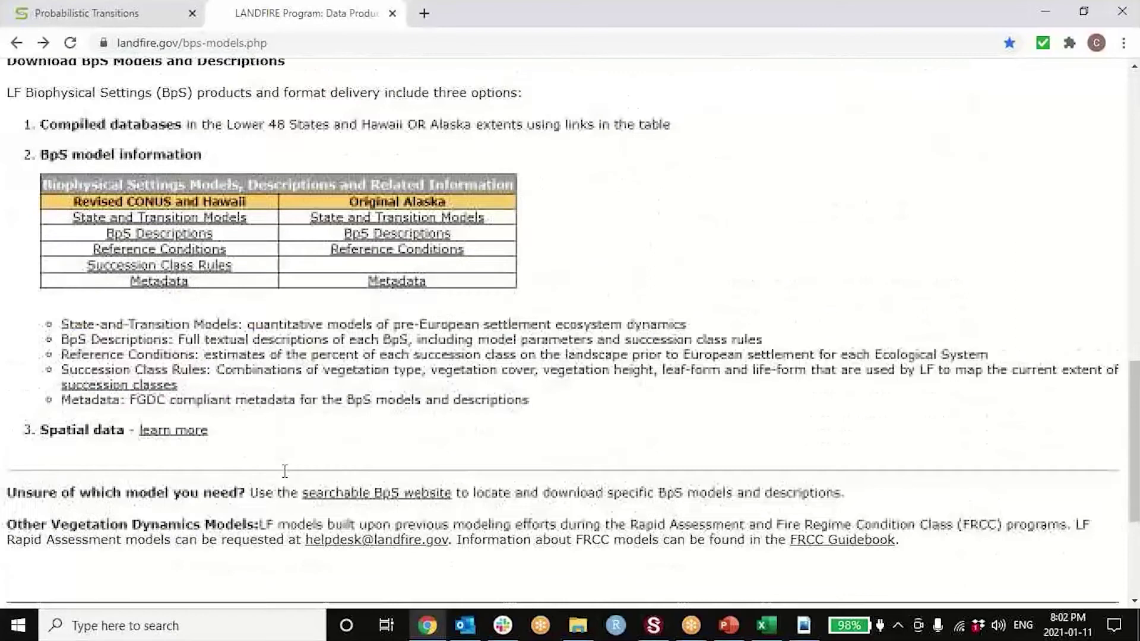
pyautogui.scroll(20, 284, 469)
pyautogui.scroll(-3, 734, 70)
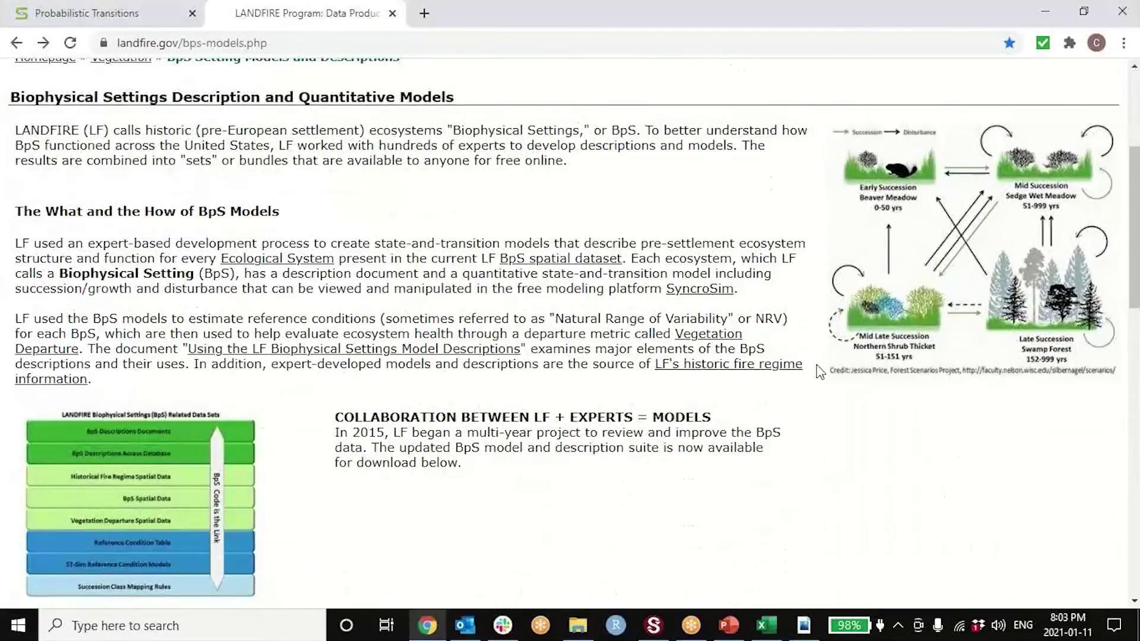
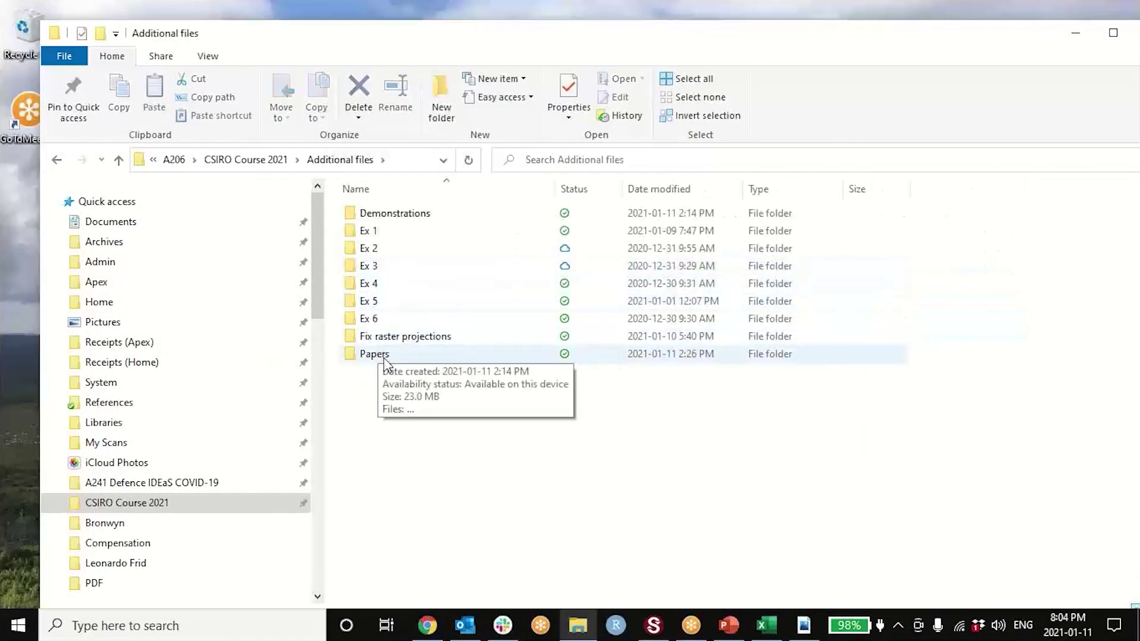
# Open the LANDFIRE BpS Description 10350_1_2_7 Word document from the Demonstrations folder under Additional files
pyautogui.click(382, 356)
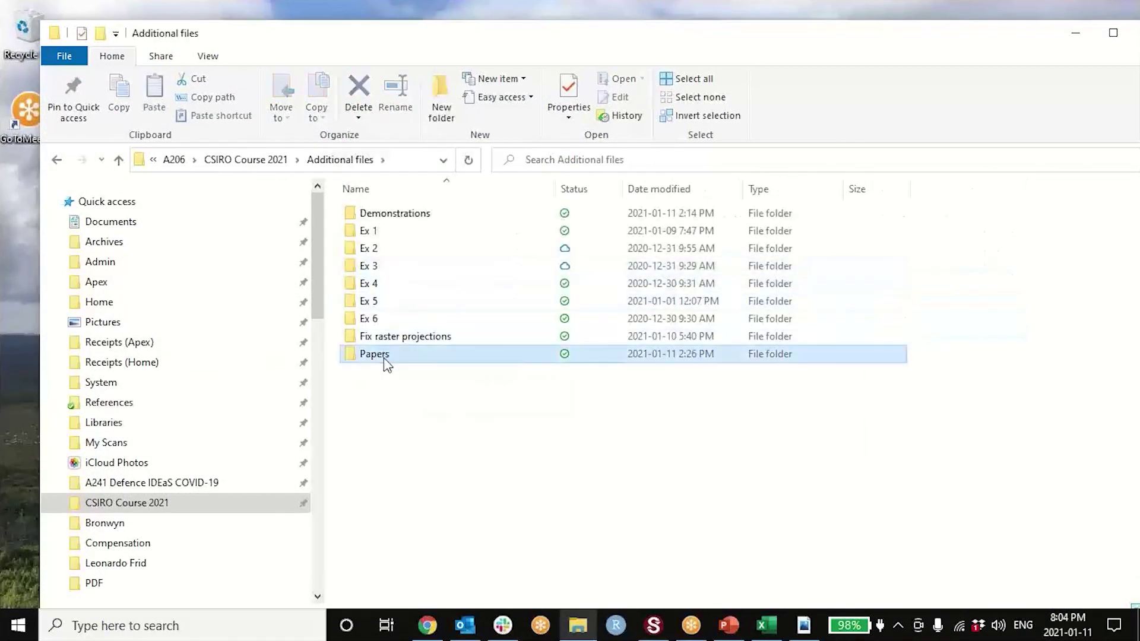
pyautogui.doubleClick(411, 214)
pyautogui.click(428, 255)
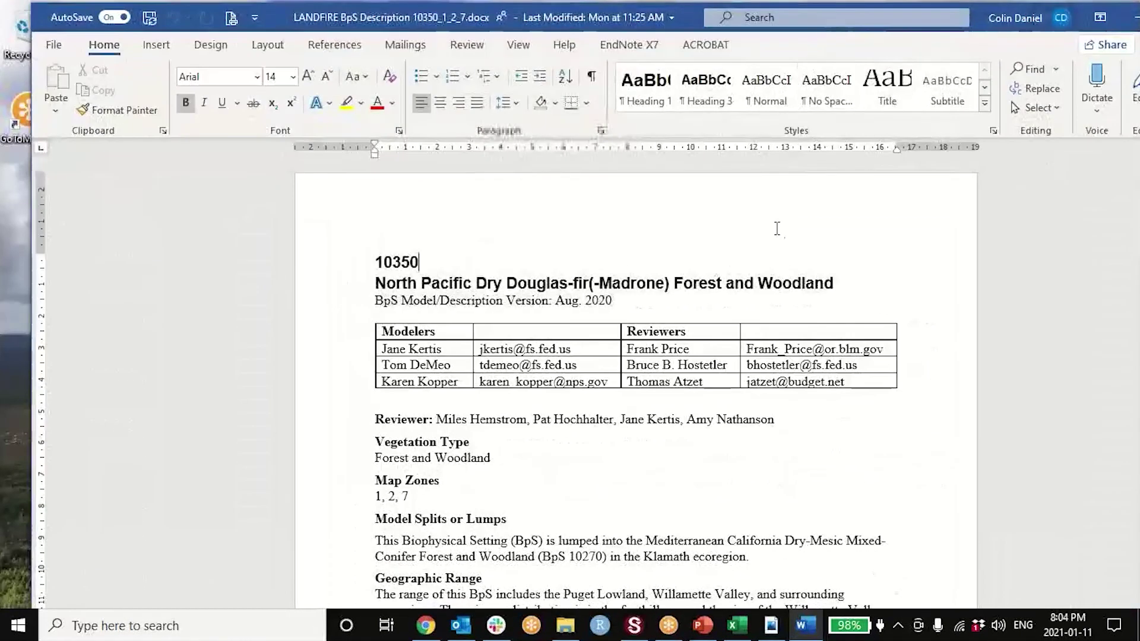
# Highlight the North Pacific Dry Douglas-fir(-Madrone) Forest and Woodland title, and read through the description to the succession classes
pyautogui.click(376, 283)
pyautogui.moveTo(416, 281); pyautogui.dragTo(811, 289)
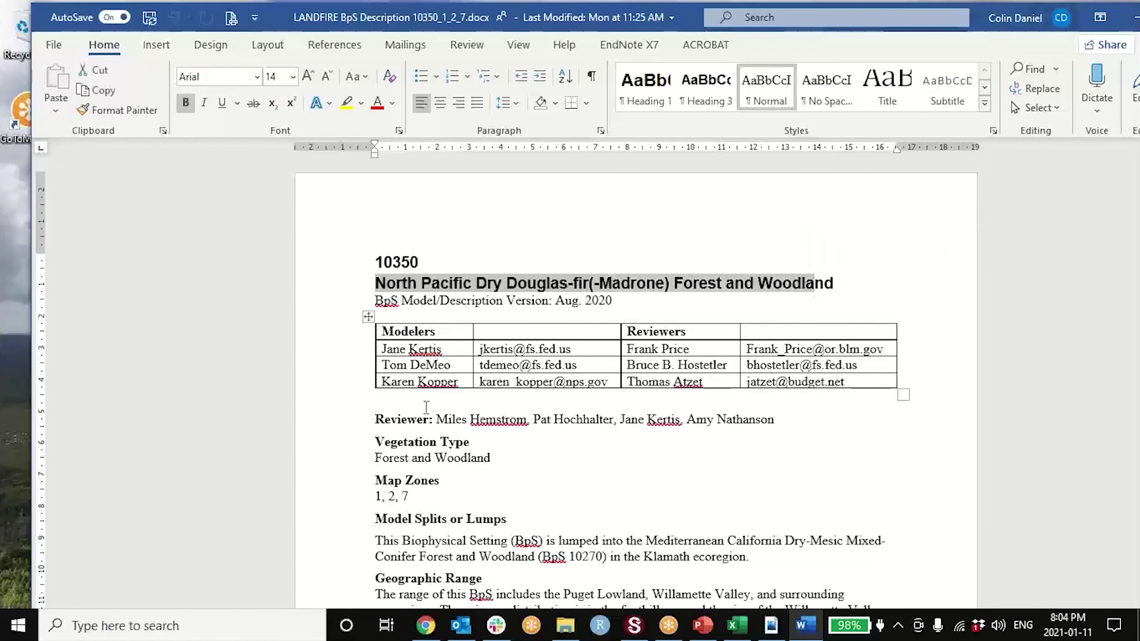
pyautogui.scroll(-5, 427, 403)
pyautogui.scroll(-15, 428, 404)
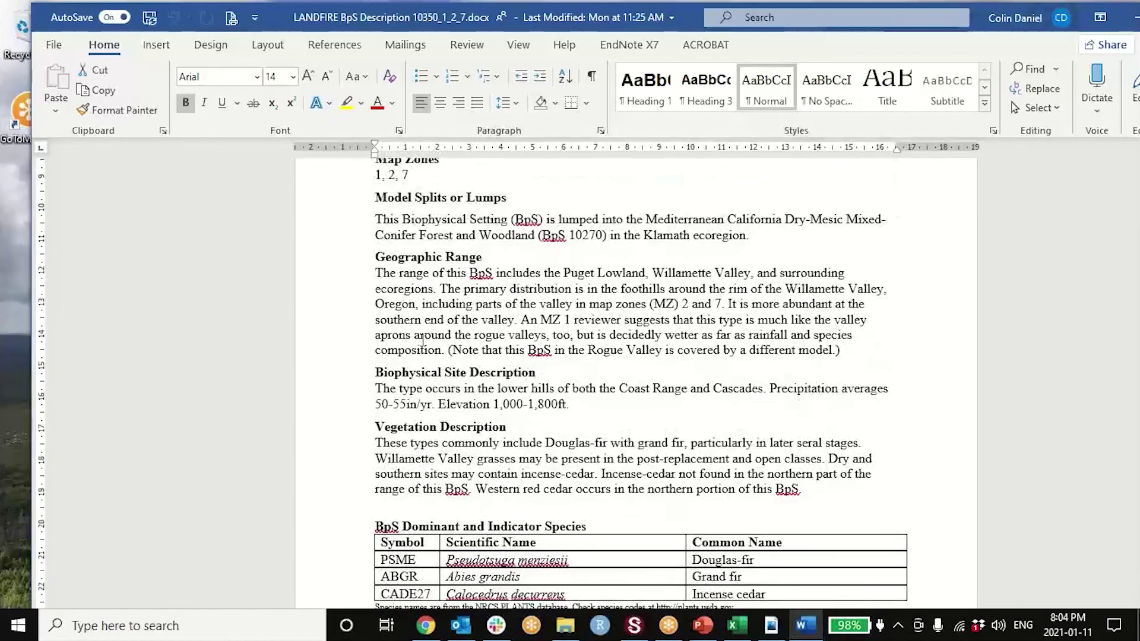
pyautogui.scroll(-4, 417, 342)
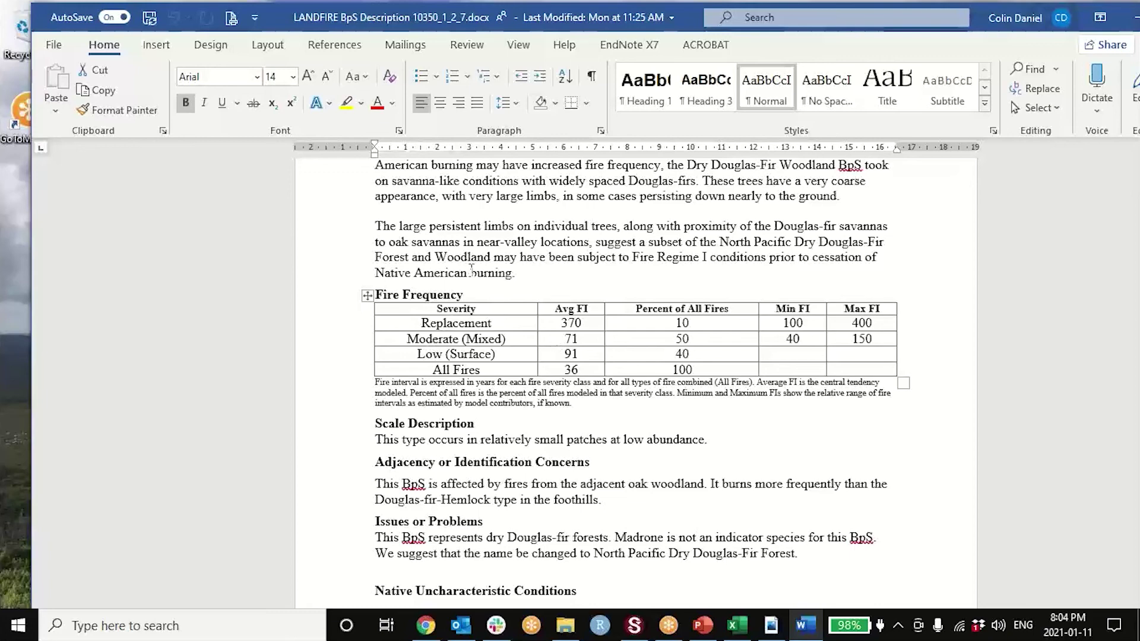
pyautogui.scroll(-20, 471, 404)
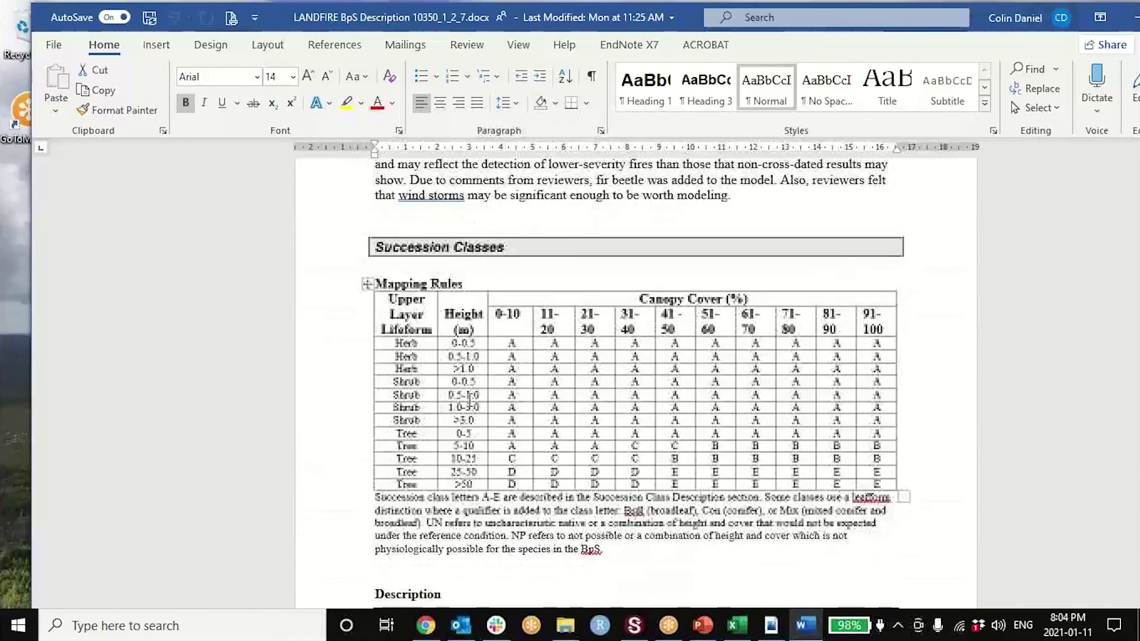
pyautogui.scroll(-10, 733, 329)
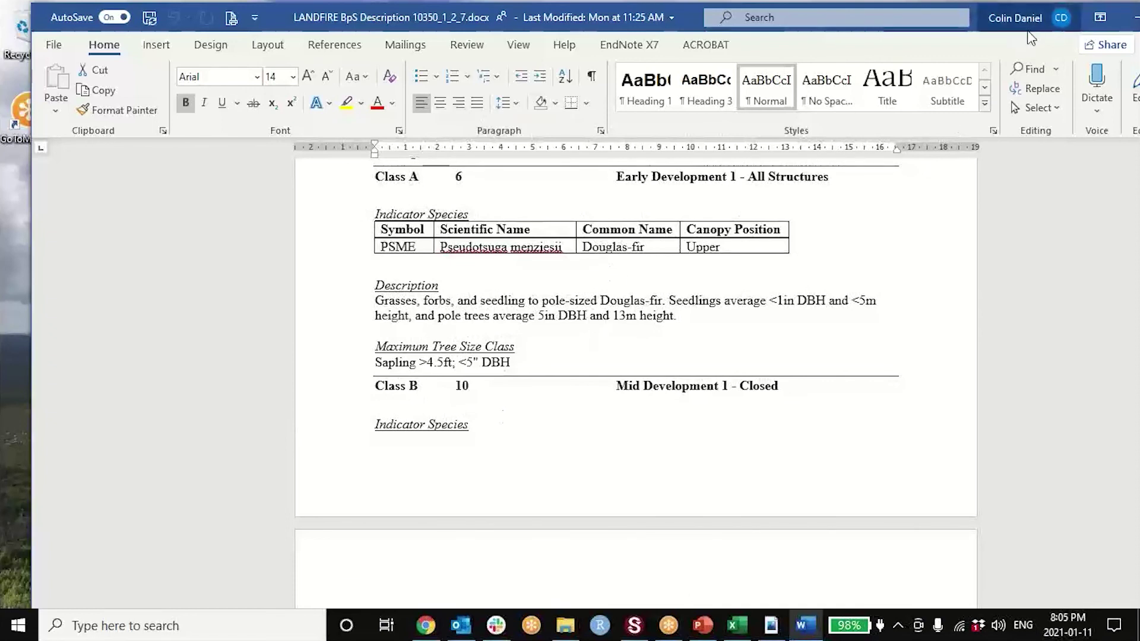
# Minimize the document and folder windows, switch to SyncroSim and close the Harvest 20 Hectares per Year scenario window
pyautogui.click(1134, 18)
pyautogui.click(1085, 41)
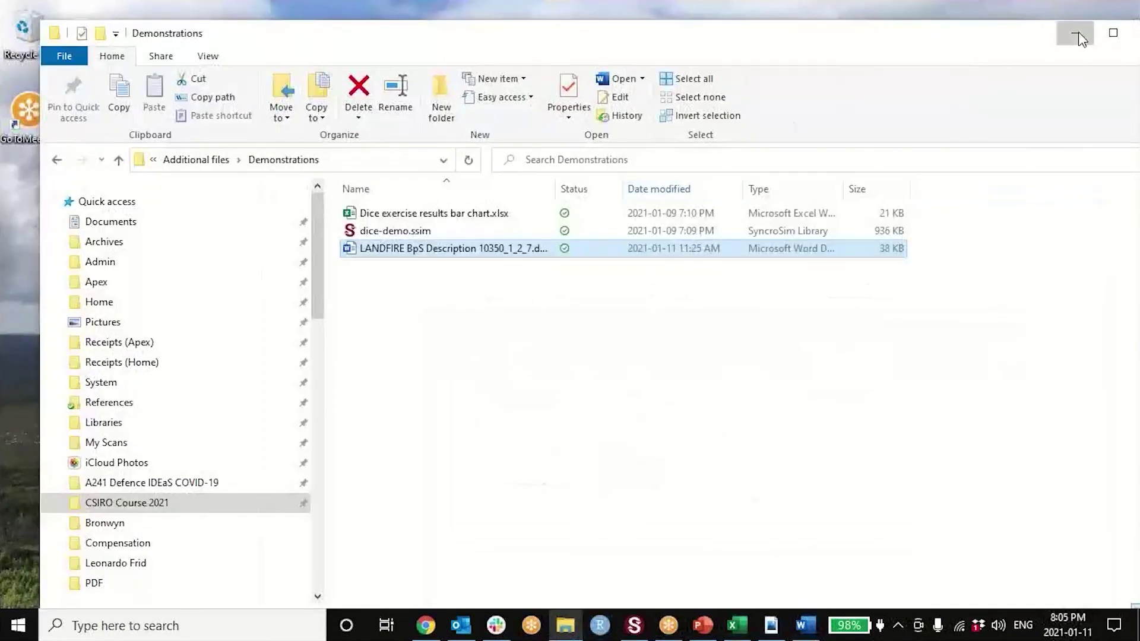
pyautogui.click(633, 625)
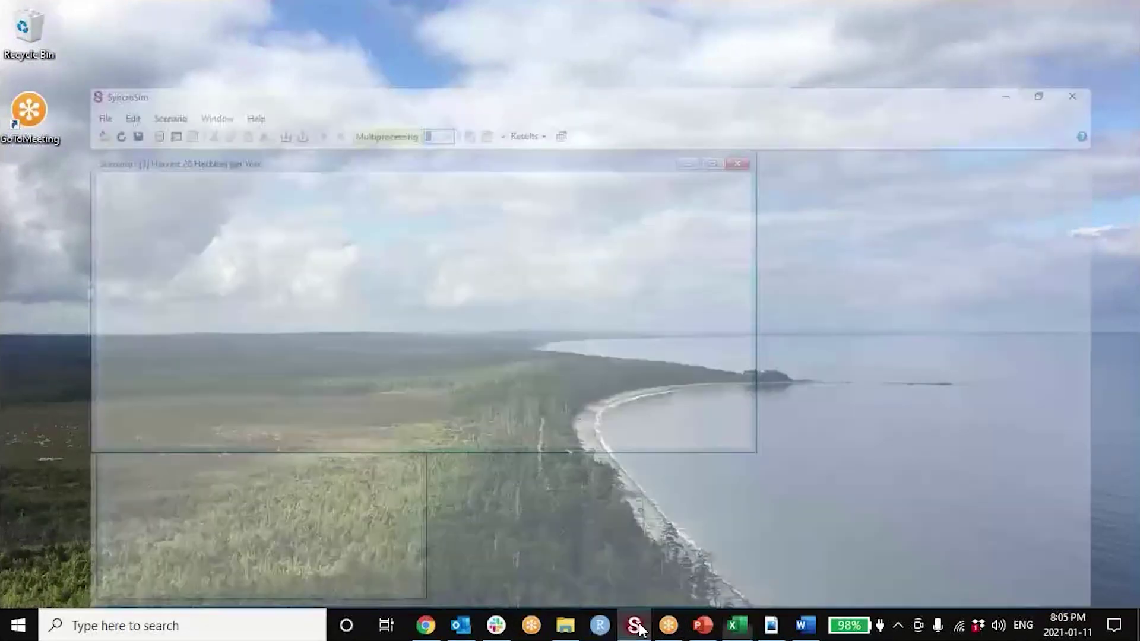
pyautogui.click(738, 84)
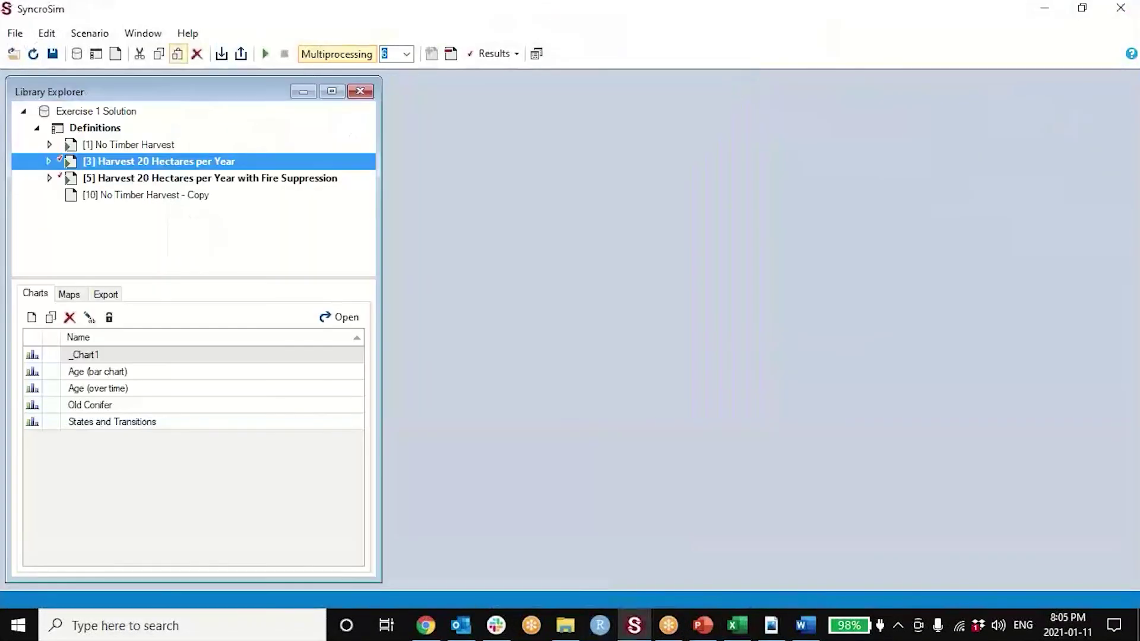
pyautogui.click(18, 34)
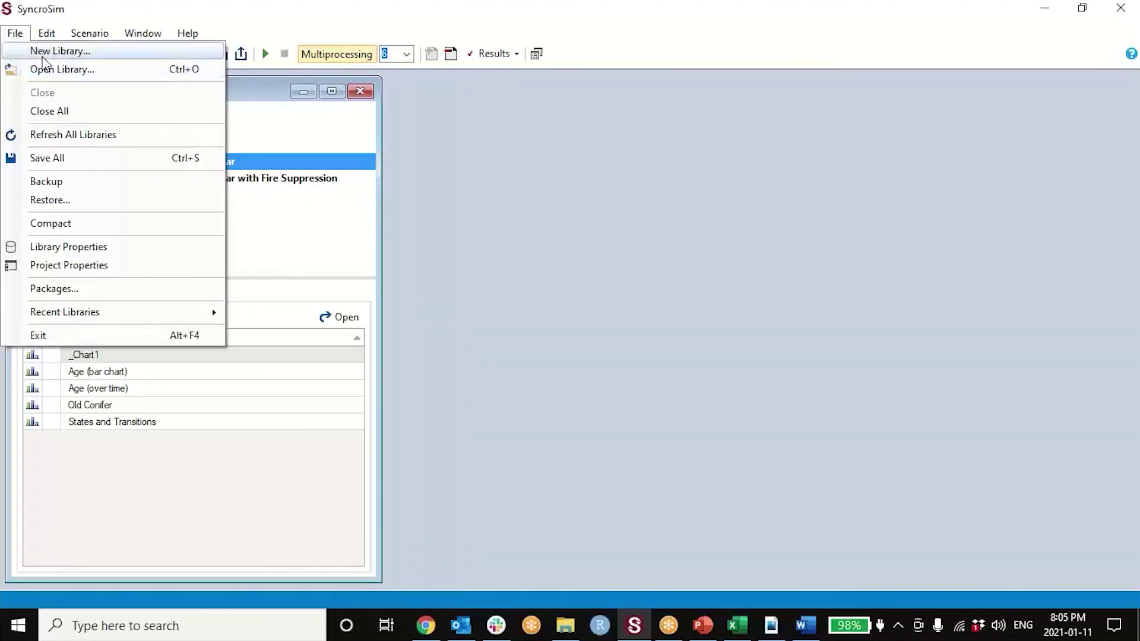
pyautogui.click(46, 69)
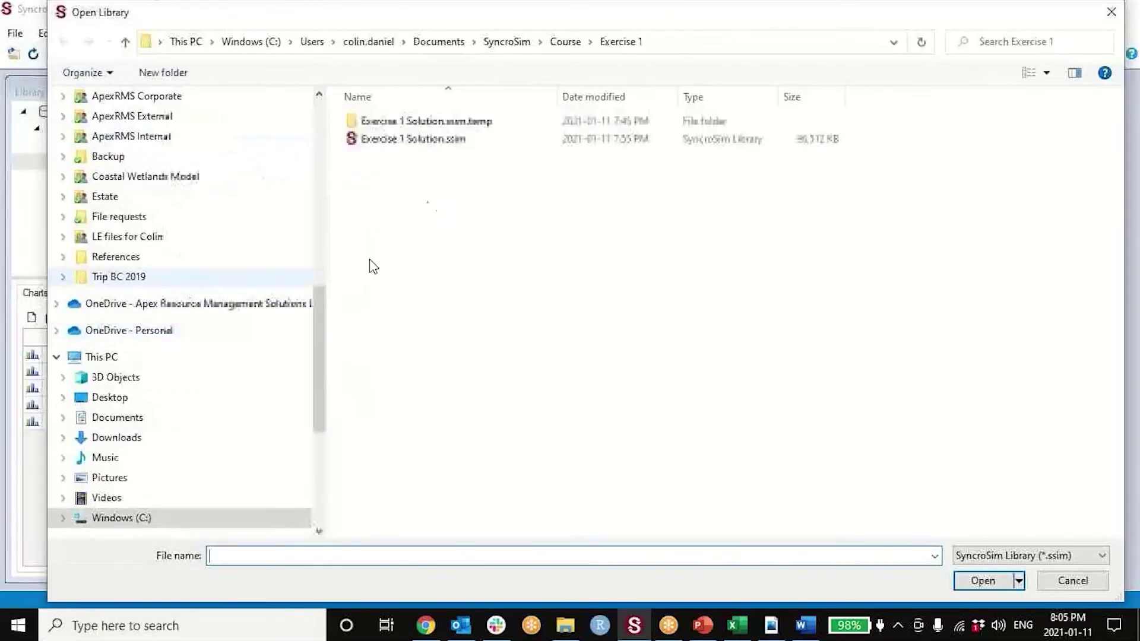
pyautogui.click(555, 41)
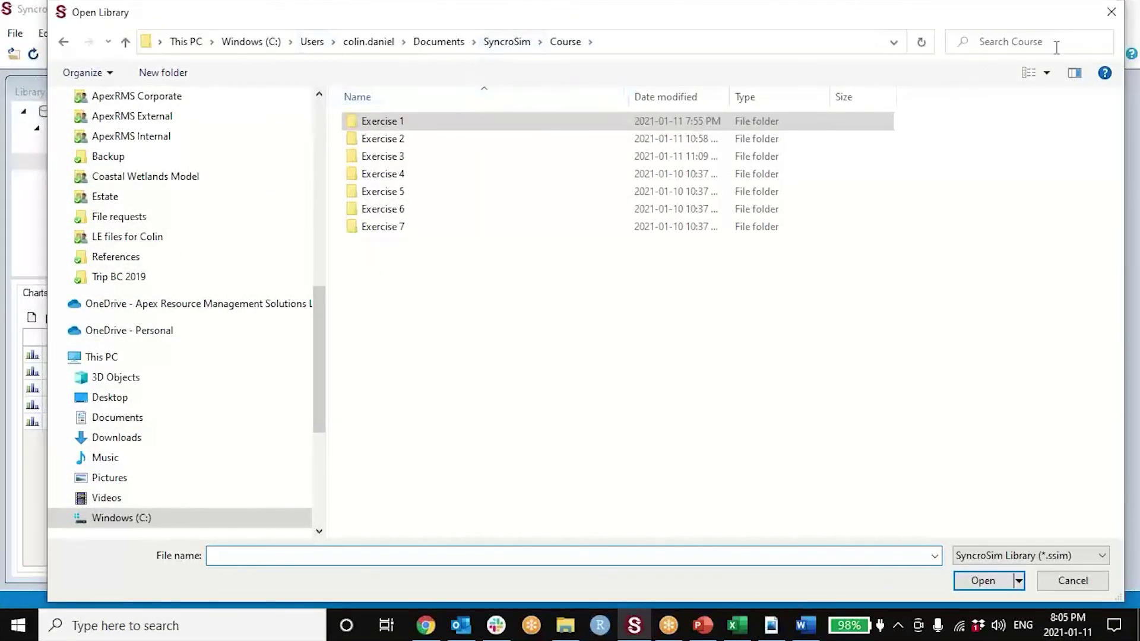
pyautogui.click(1113, 12)
# Try to open Landfire's Reference-Condition-Models.ssim from the recent libraries, and decline to remove it from the list
pyautogui.click(15, 34)
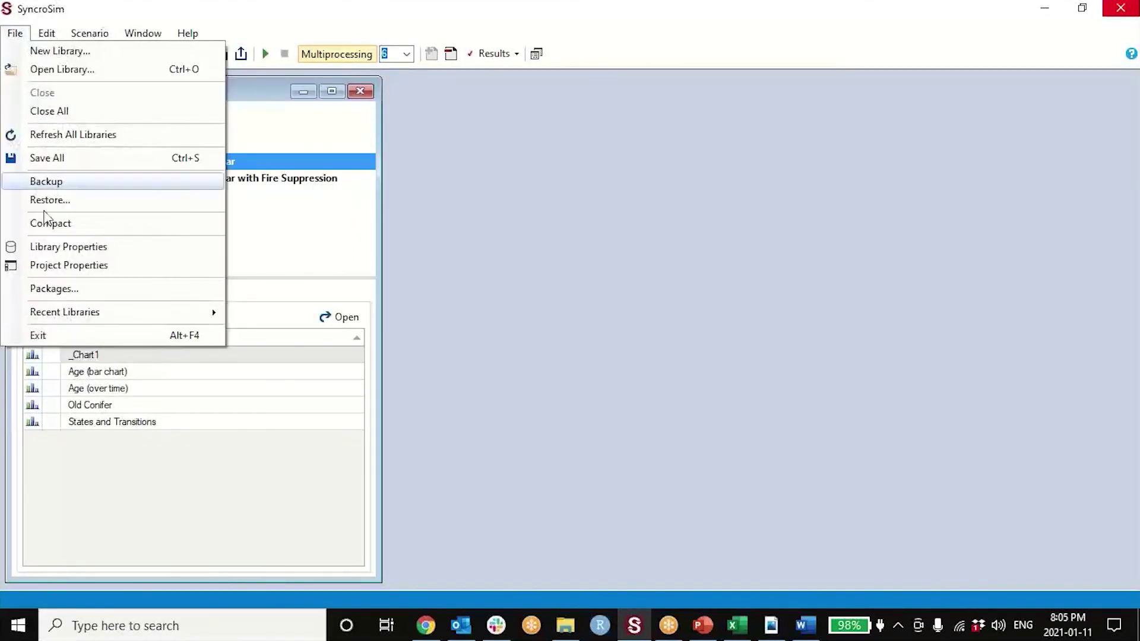
pyautogui.moveTo(65, 315)
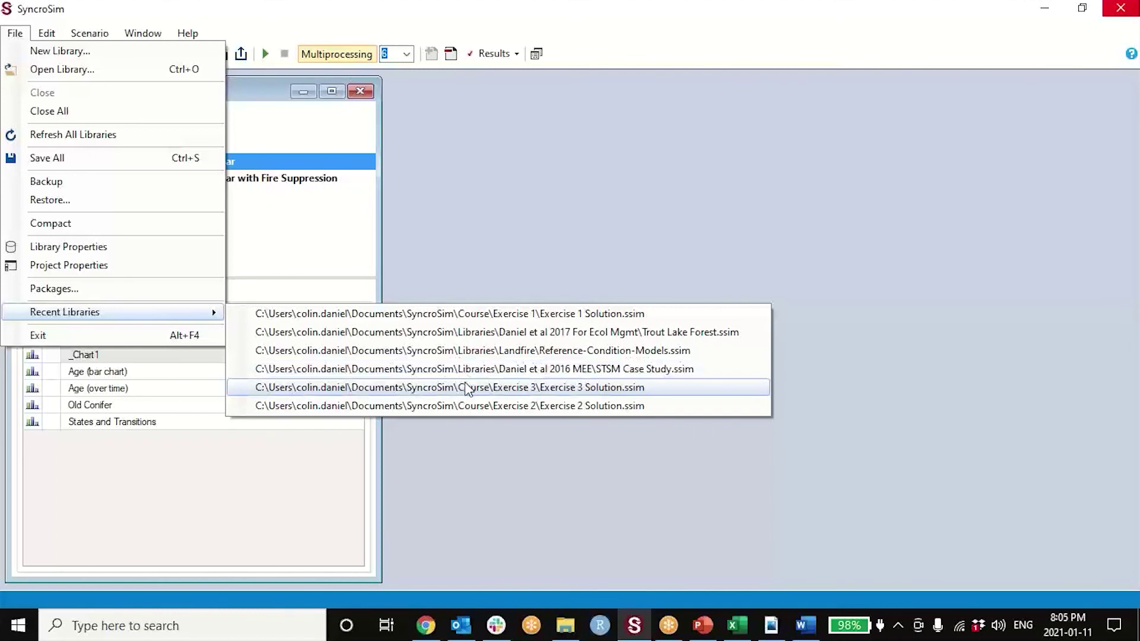
pyautogui.click(487, 351)
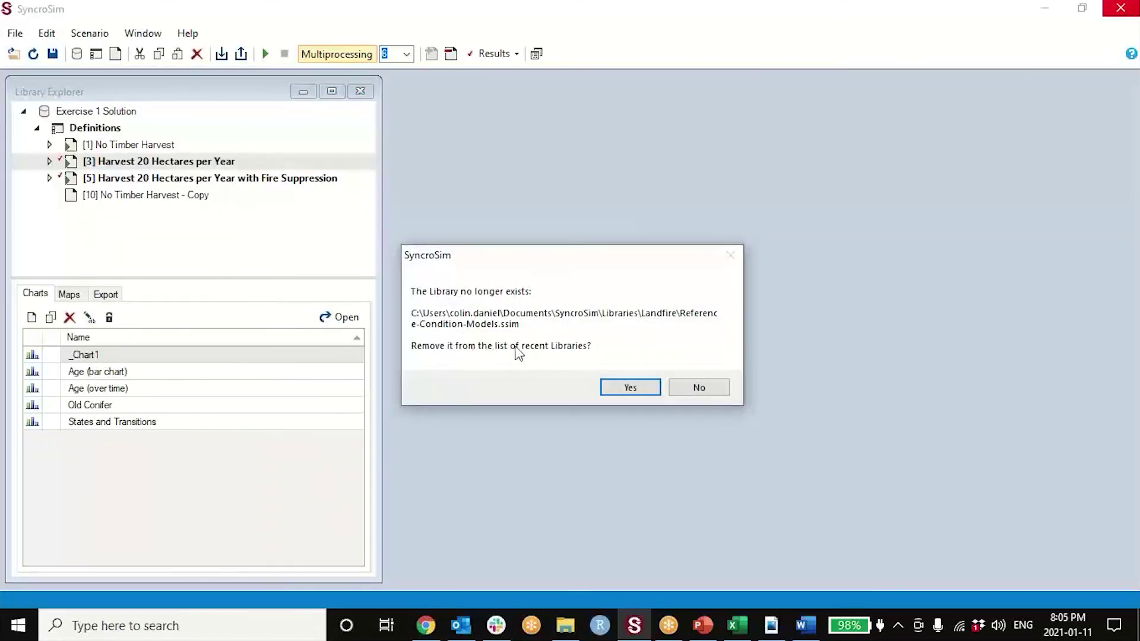
pyautogui.click(692, 390)
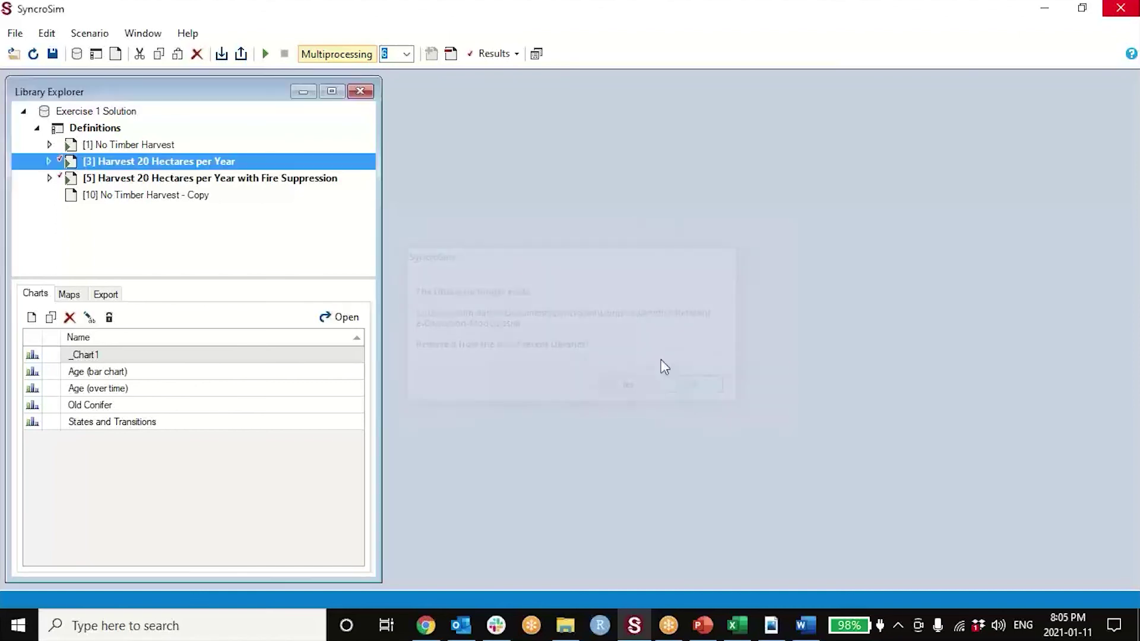
# Open the library Reference-Condition-Models.ssim from the Landfire BpS folder under SyncroSim's Libraries folder
pyautogui.click(14, 34)
pyautogui.click(24, 69)
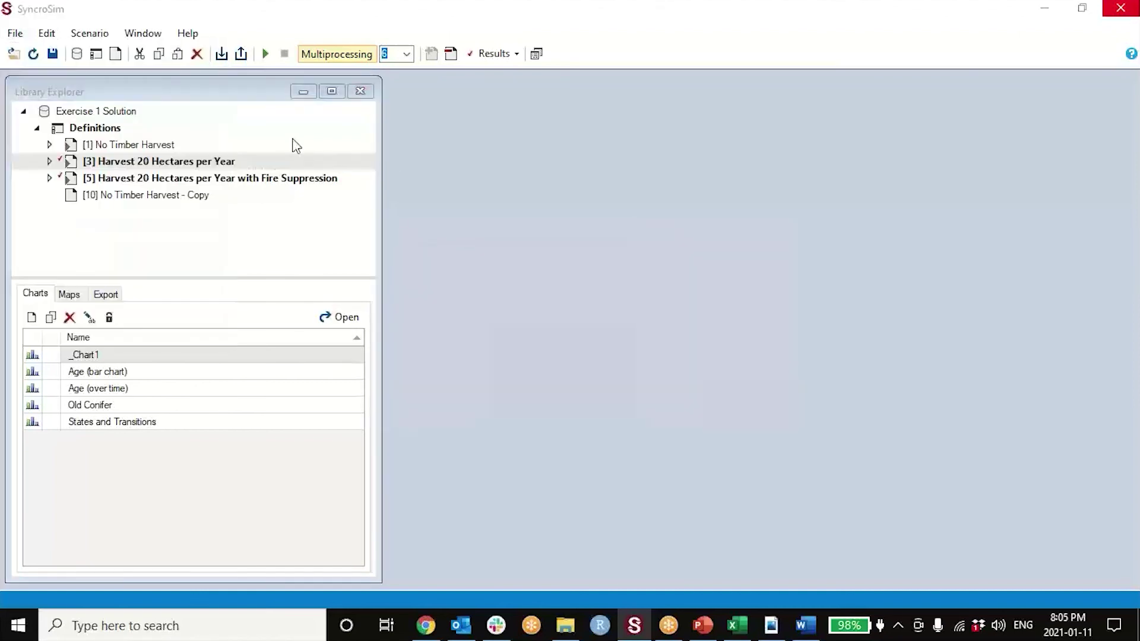
pyautogui.click(507, 42)
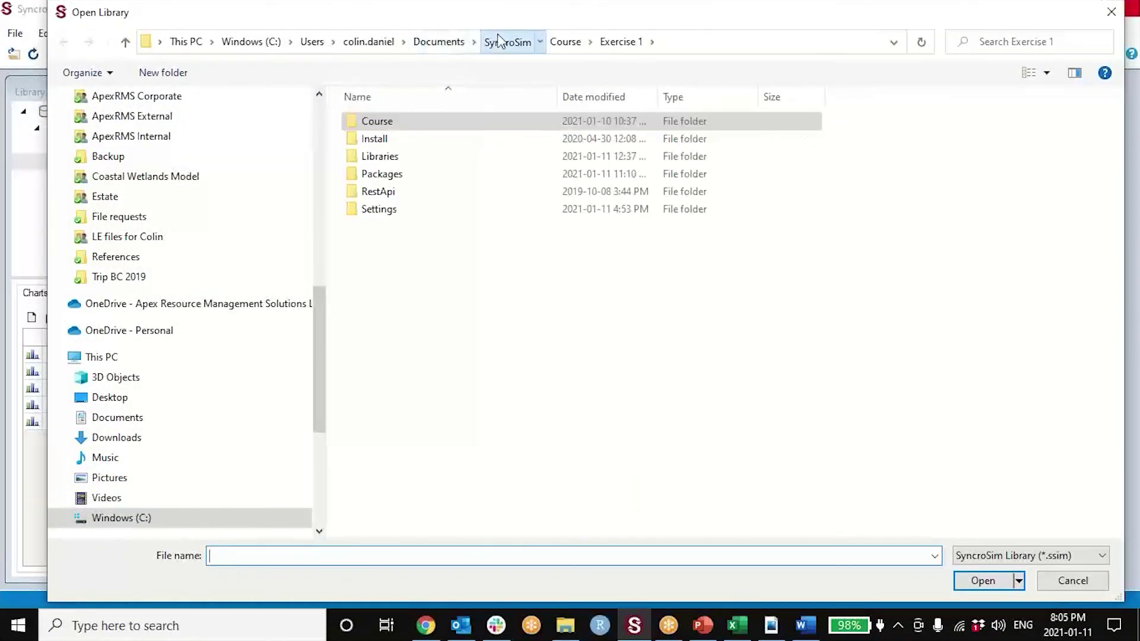
pyautogui.doubleClick(397, 161)
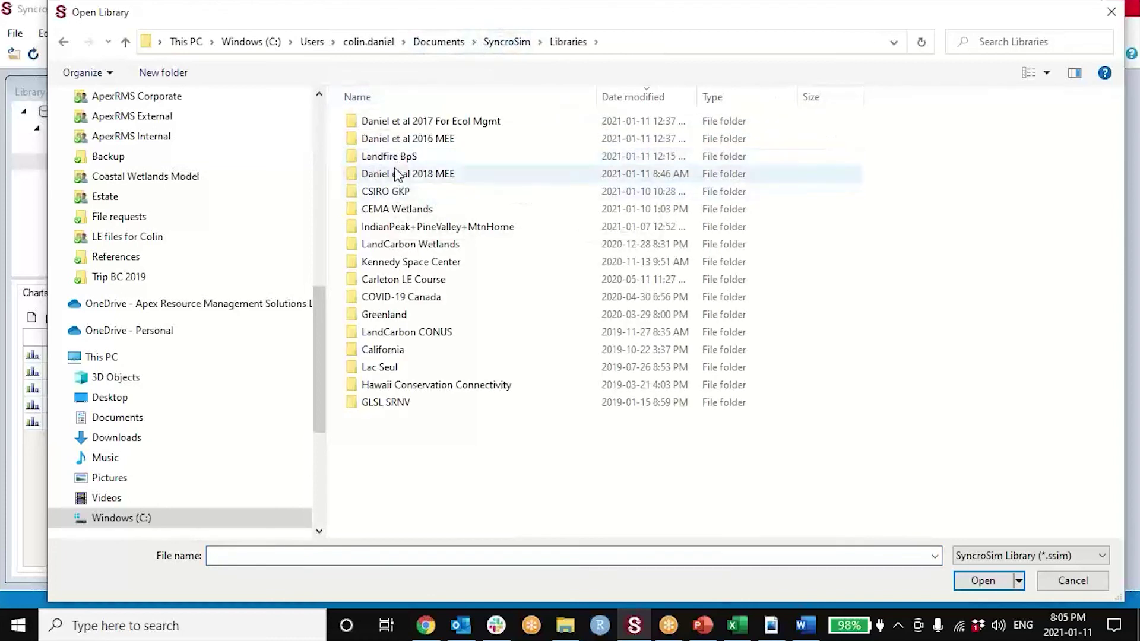
pyautogui.doubleClick(398, 162)
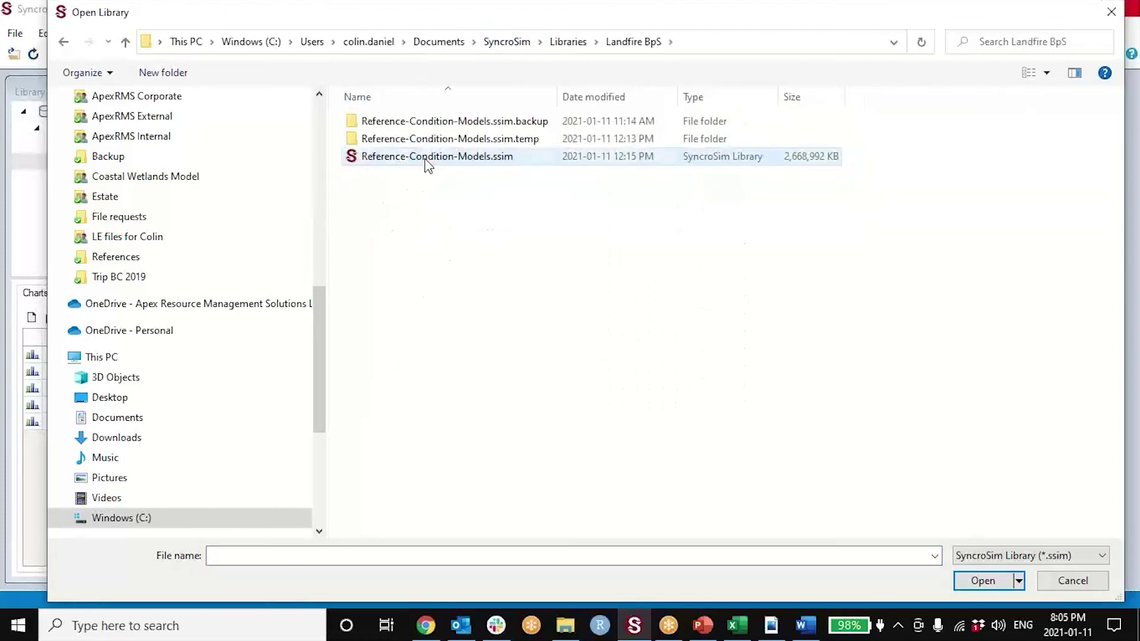
pyautogui.doubleClick(425, 158)
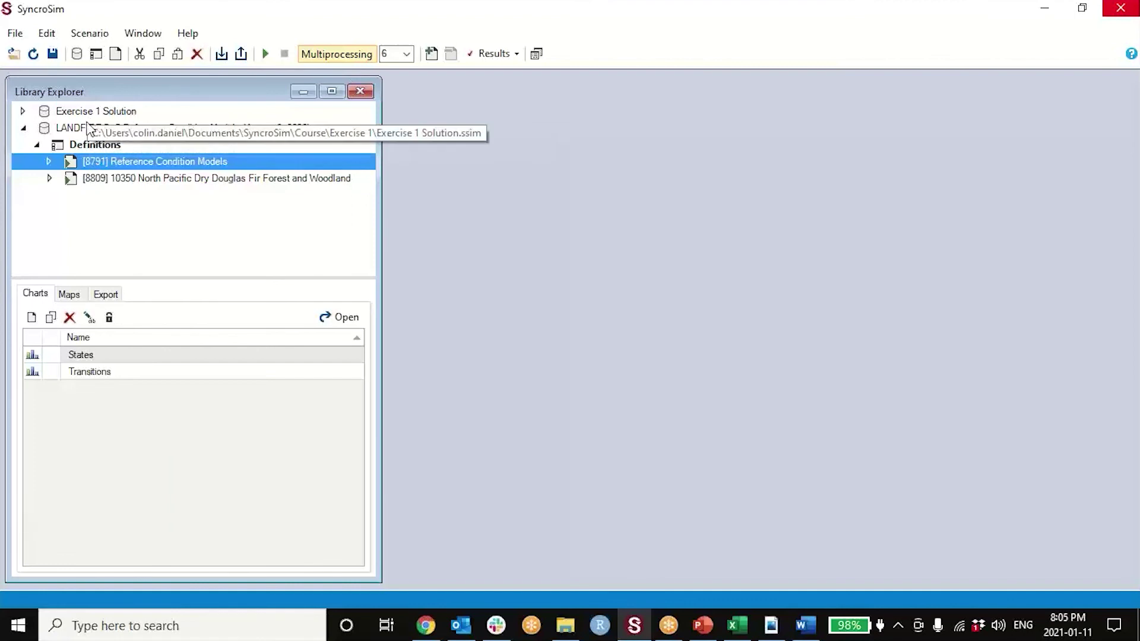
# View the summary of the LANDFIRE library's Reference Condition Models scenario, and close it
pyautogui.click(80, 129)
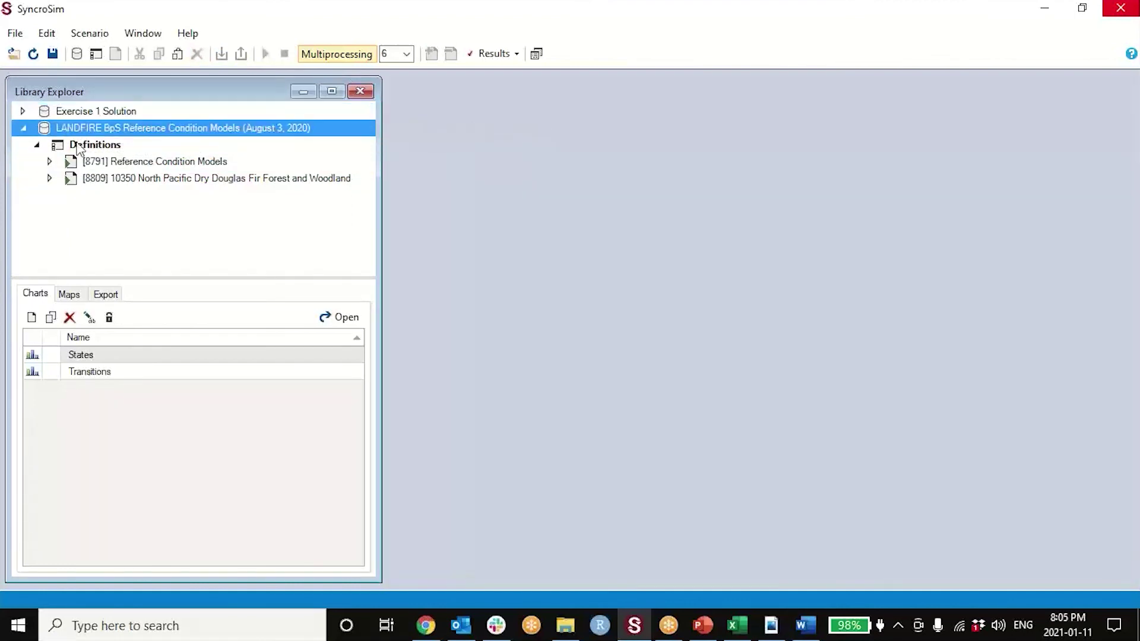
pyautogui.doubleClick(127, 164)
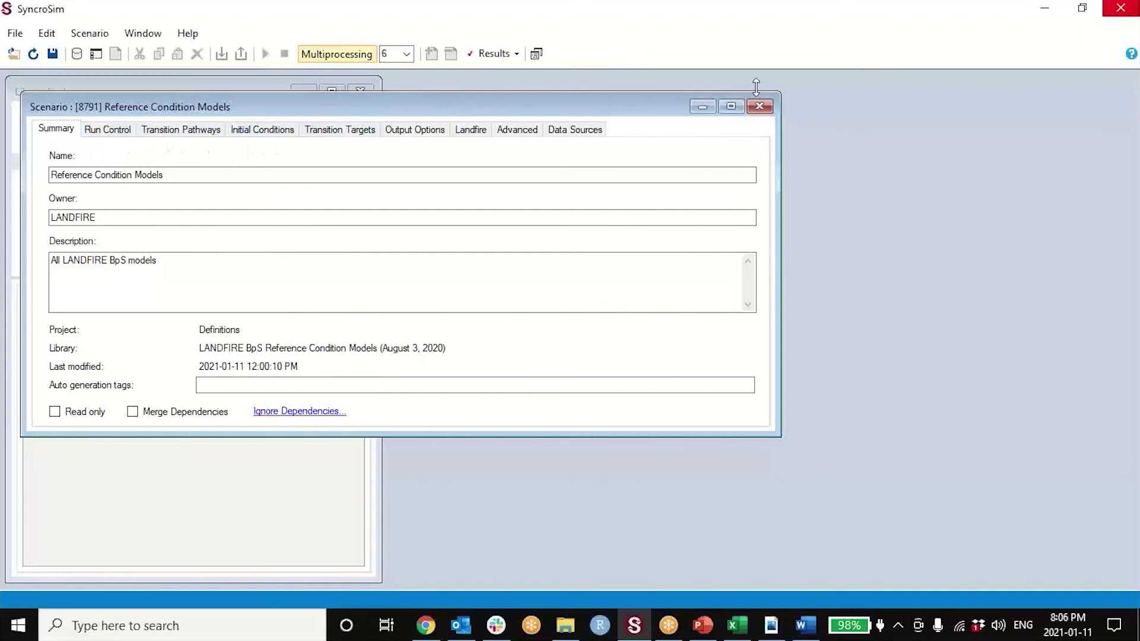
pyautogui.click(760, 106)
# Look through the list of model strata in the LANDFIRE library's project definitions, and close the definitions
pyautogui.doubleClick(128, 148)
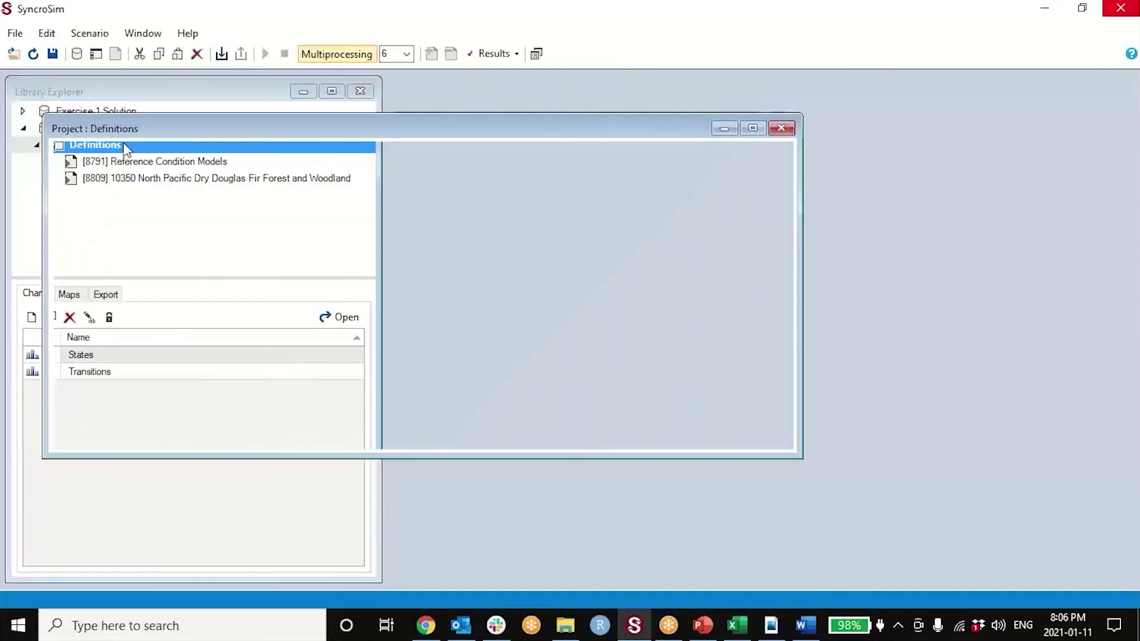
pyautogui.click(120, 151)
pyautogui.moveTo(778, 189); pyautogui.dragTo(771, 401)
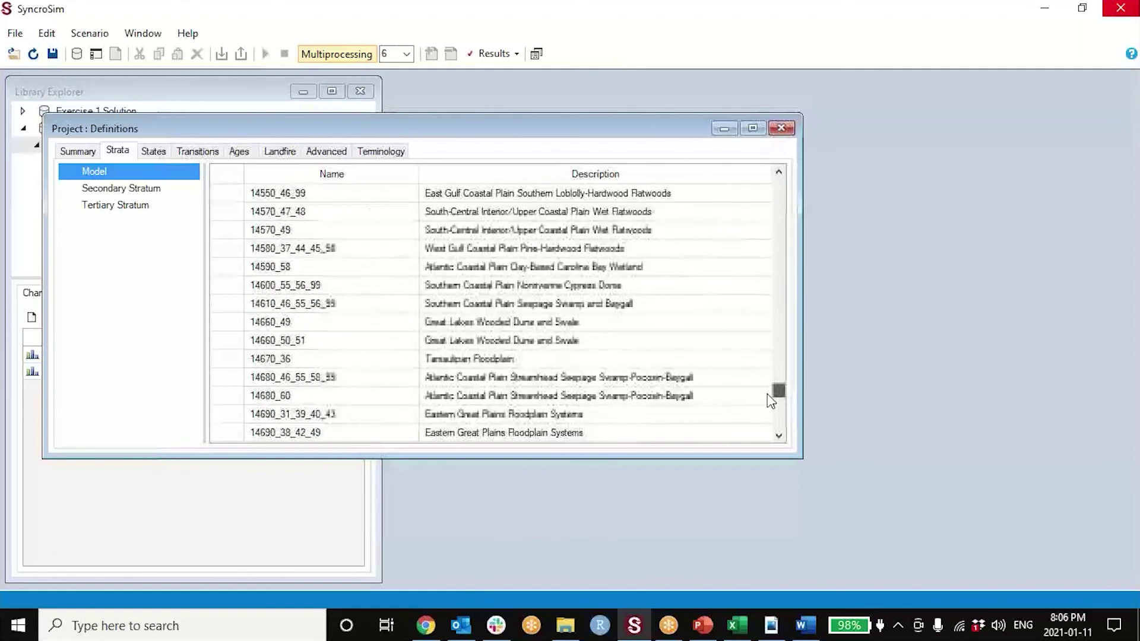
pyautogui.scroll(-5, 771, 401)
pyautogui.click(782, 128)
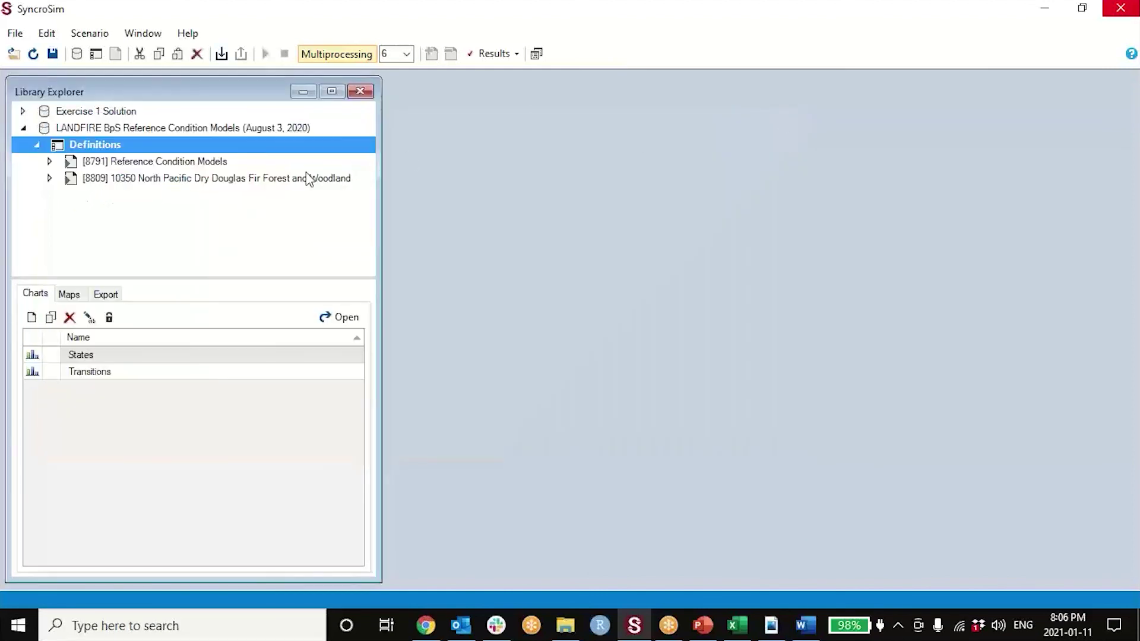
# Try to view the States chart for the 10350 North Pacific Dry Douglas Fir scenario, and close it
pyautogui.click(133, 182)
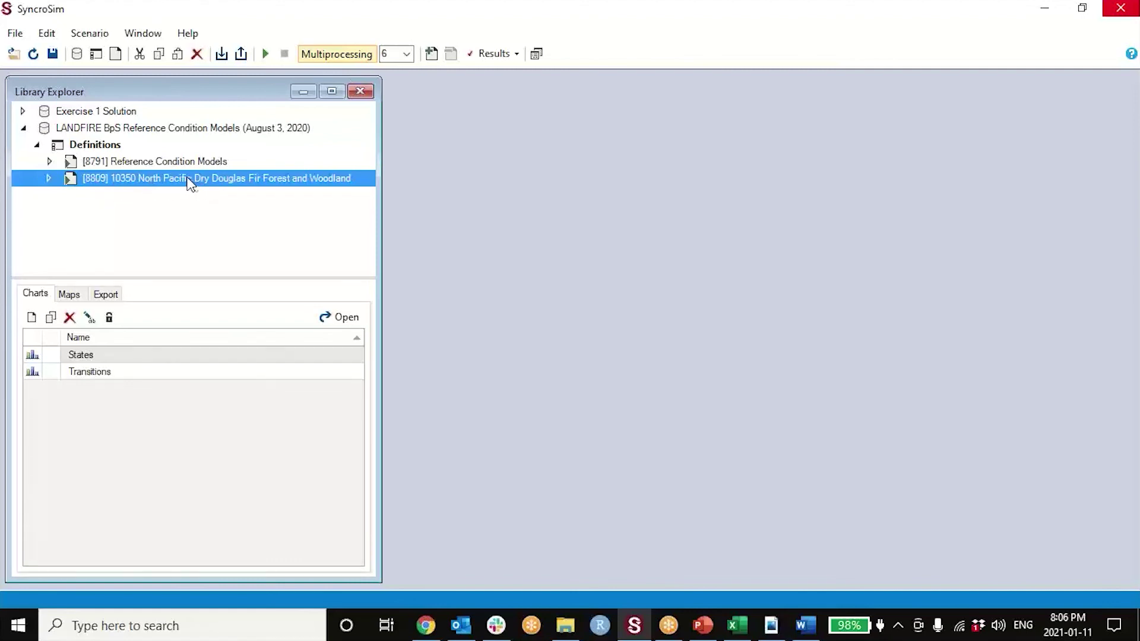
pyautogui.doubleClick(138, 358)
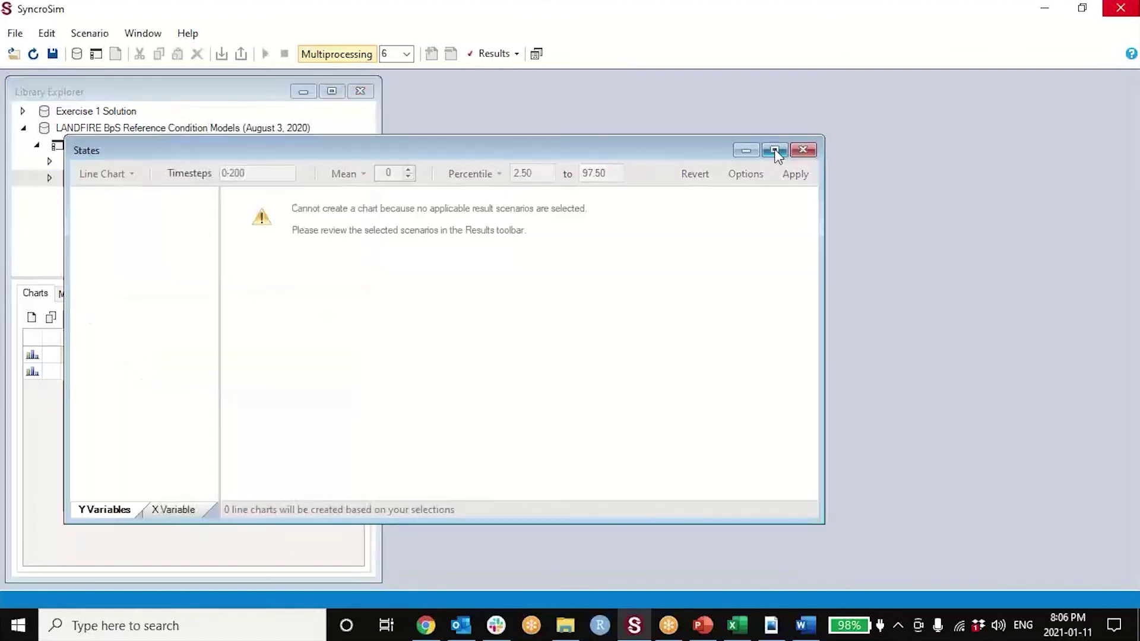
pyautogui.click(803, 150)
# Add the 10350 North Pacific Dry Douglas Fir Forest and Woodland scenario to the results, and maximize the Transitions chart
pyautogui.click(270, 181)
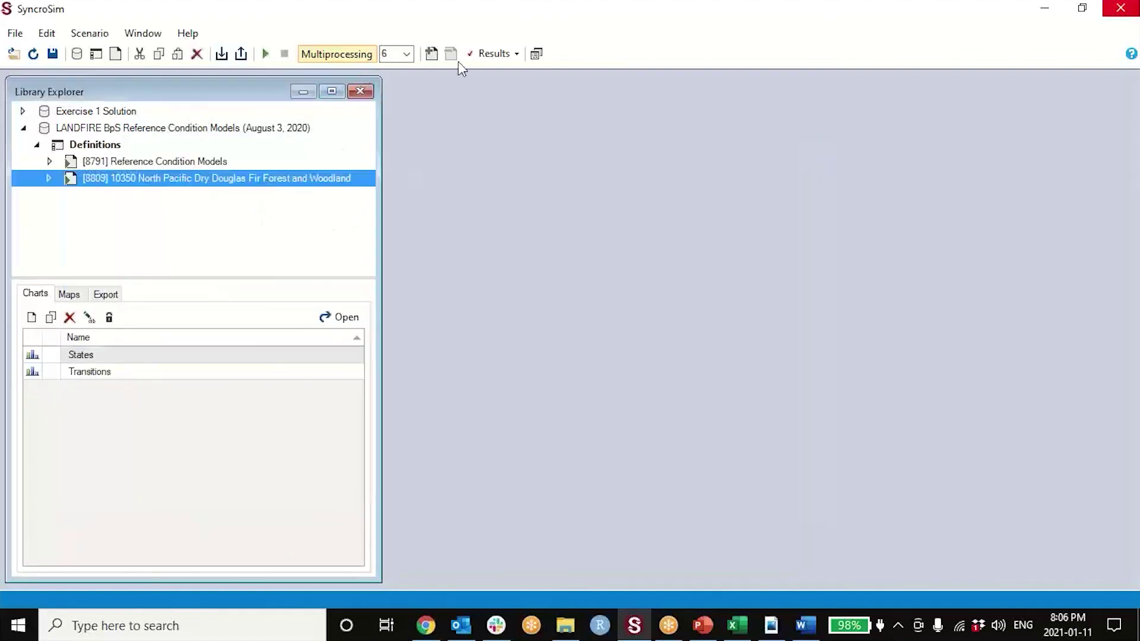
pyautogui.click(432, 53)
pyautogui.click(107, 369)
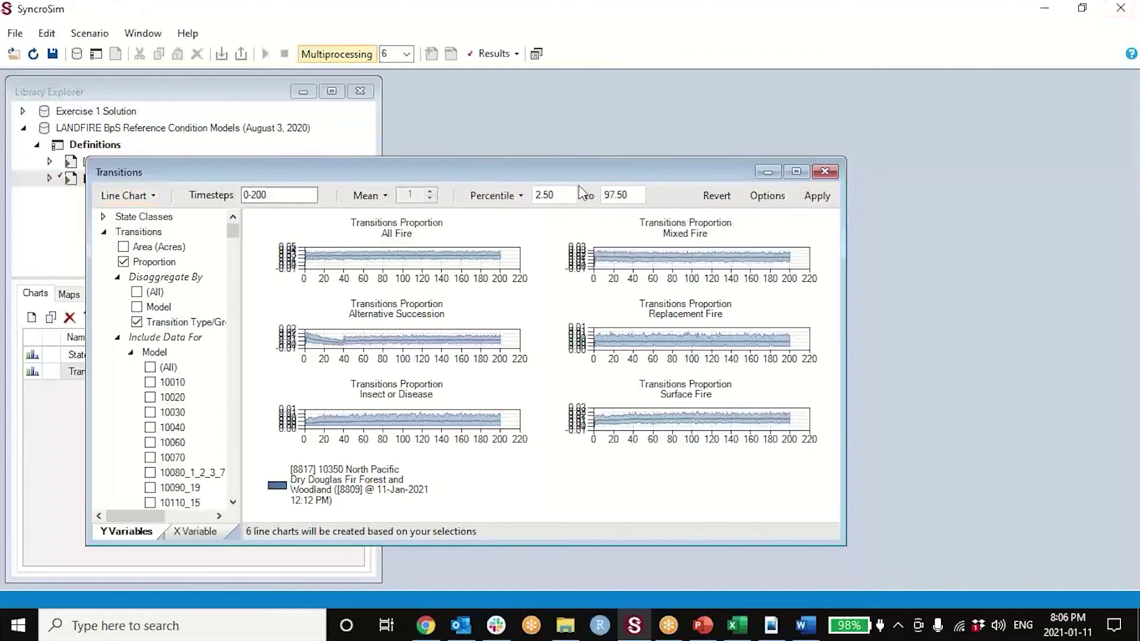
pyautogui.click(796, 172)
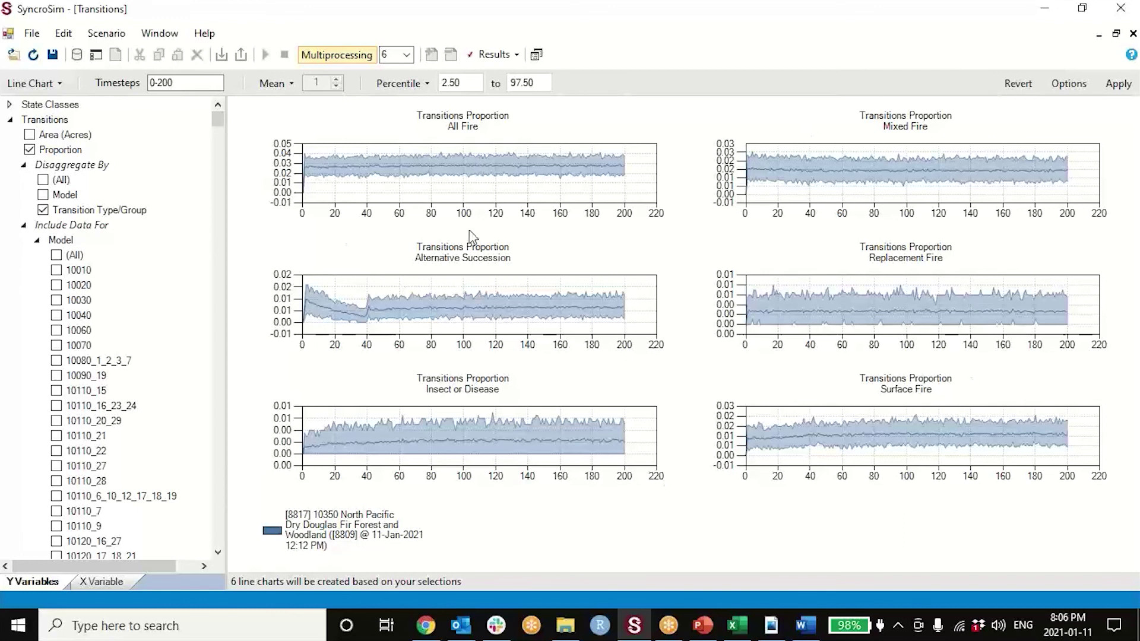
# Restore the Transitions chart window, view the 10350 North Pacific Dry Douglas Fir scenario's transition pathways, and close them without choosing another model
pyautogui.click(1116, 34)
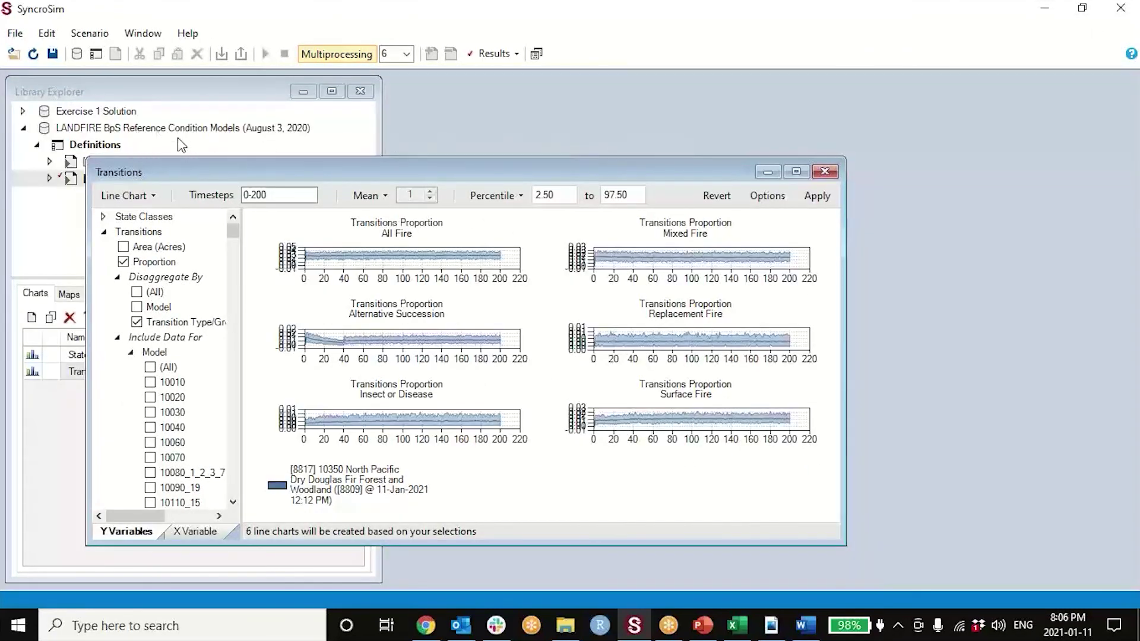
pyautogui.click(150, 195)
pyautogui.doubleClick(159, 179)
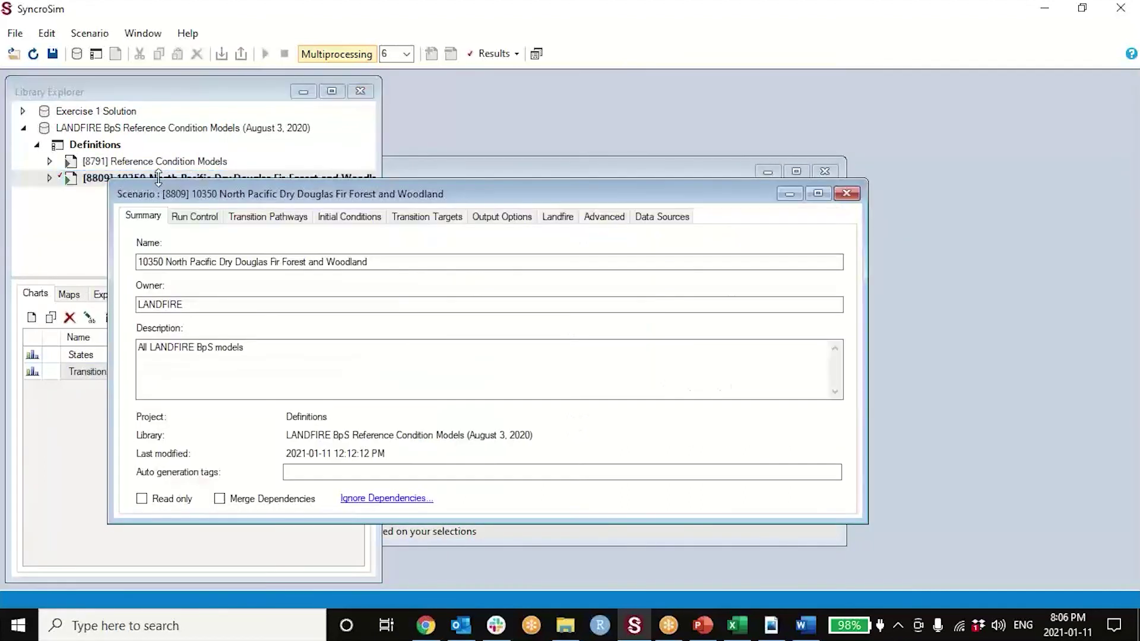
pyautogui.click(283, 215)
pyautogui.moveTo(335, 196); pyautogui.dragTo(328, 82)
pyautogui.moveTo(434, 407); pyautogui.dragTo(369, 484)
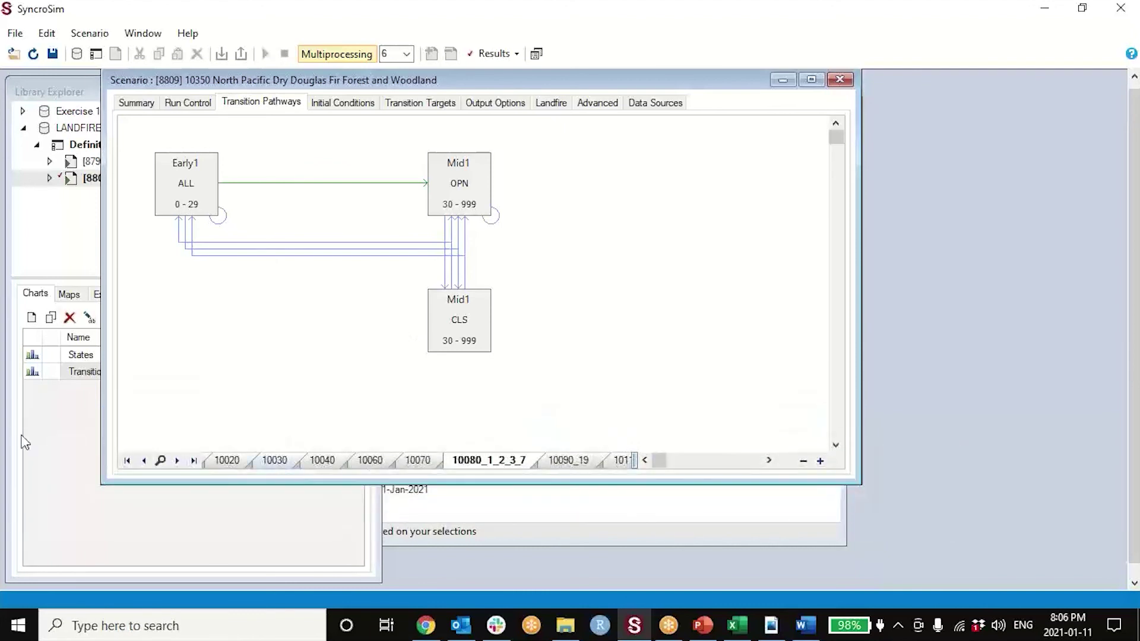
pyautogui.click(161, 460)
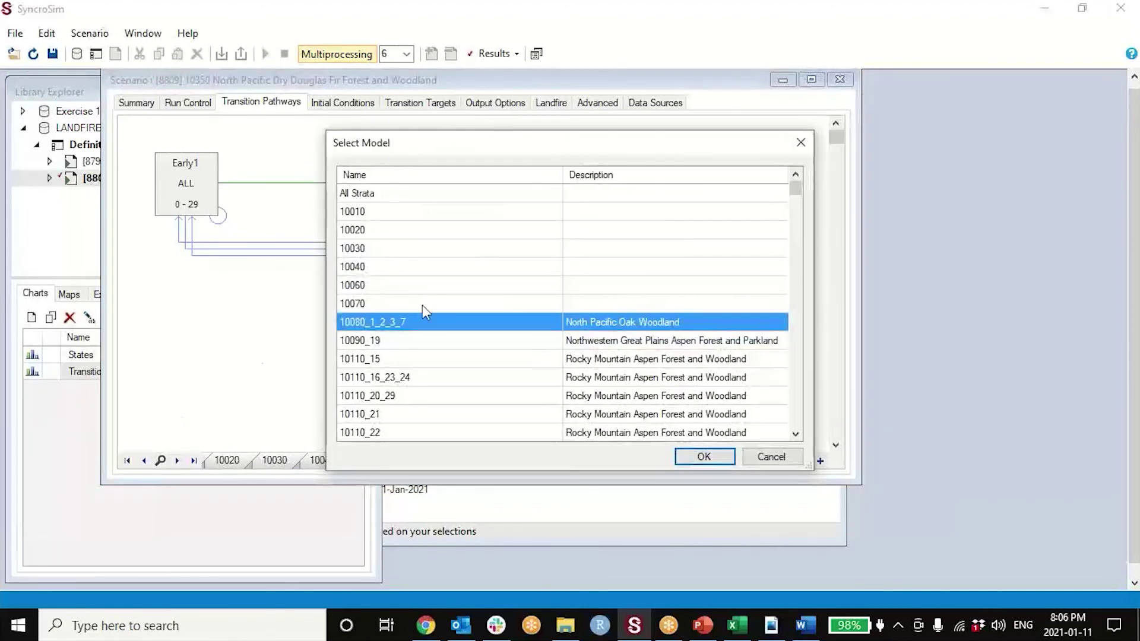
pyautogui.click(801, 143)
pyautogui.click(839, 81)
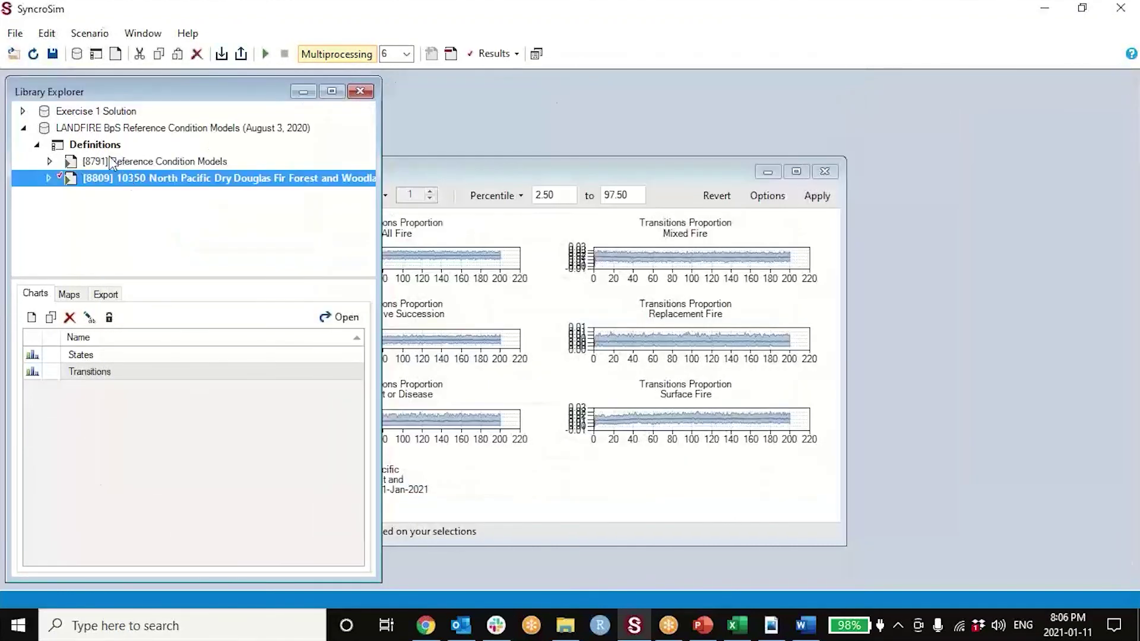
# Reopen the 10350 scenario's transition pathways, display the 10350_1_2_7 model, and enlarge the window to fit its whole diagram
pyautogui.doubleClick(115, 177)
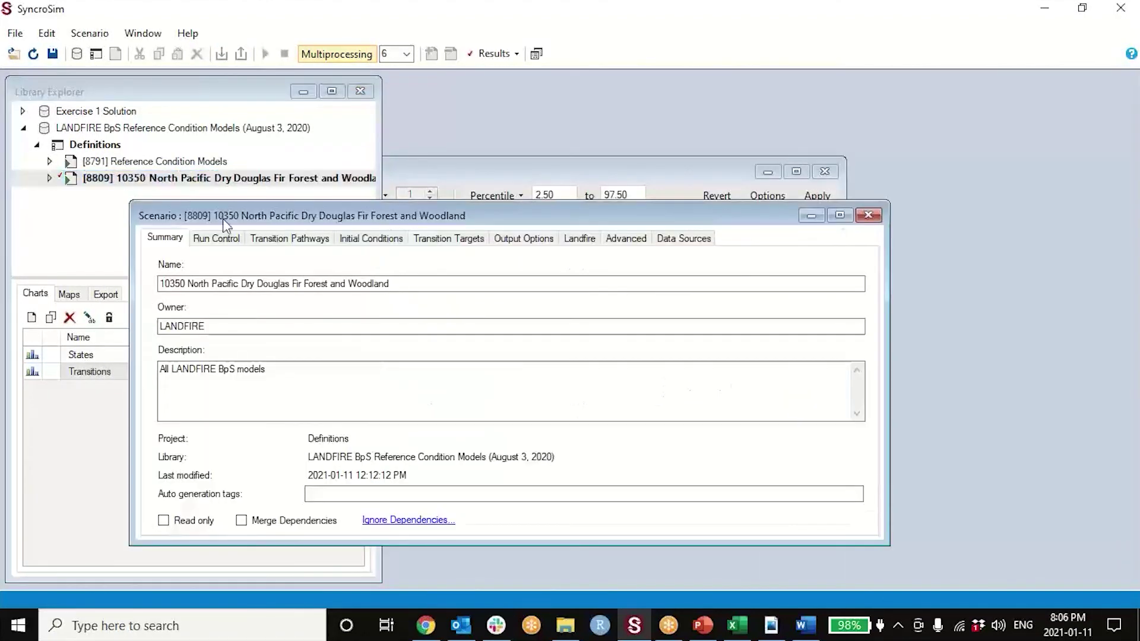
pyautogui.click(306, 177)
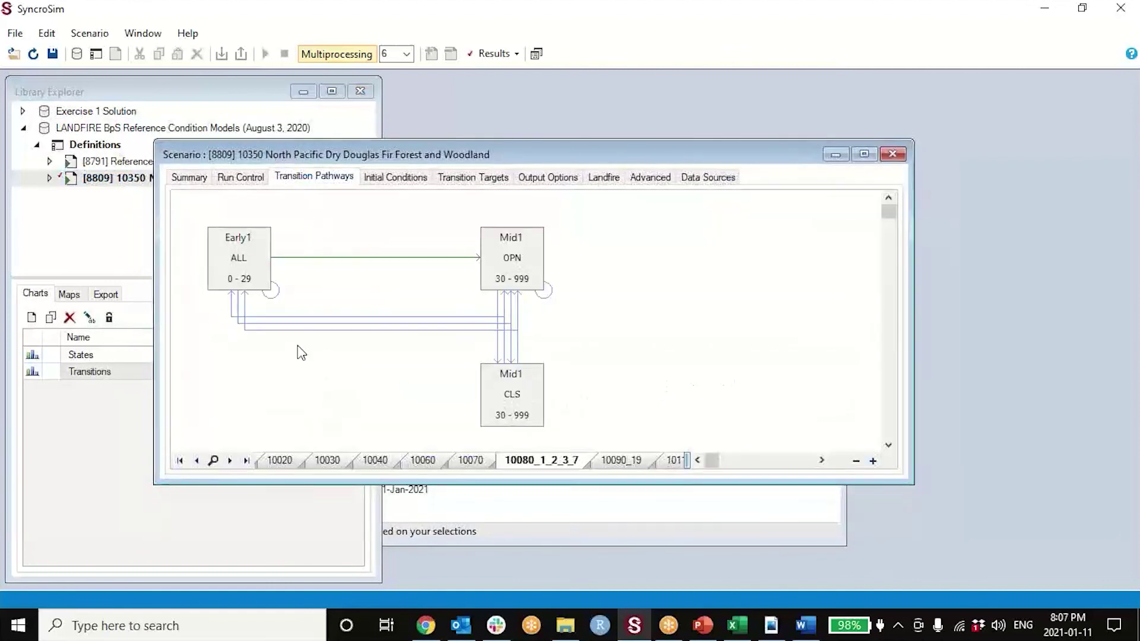
pyautogui.click(214, 460)
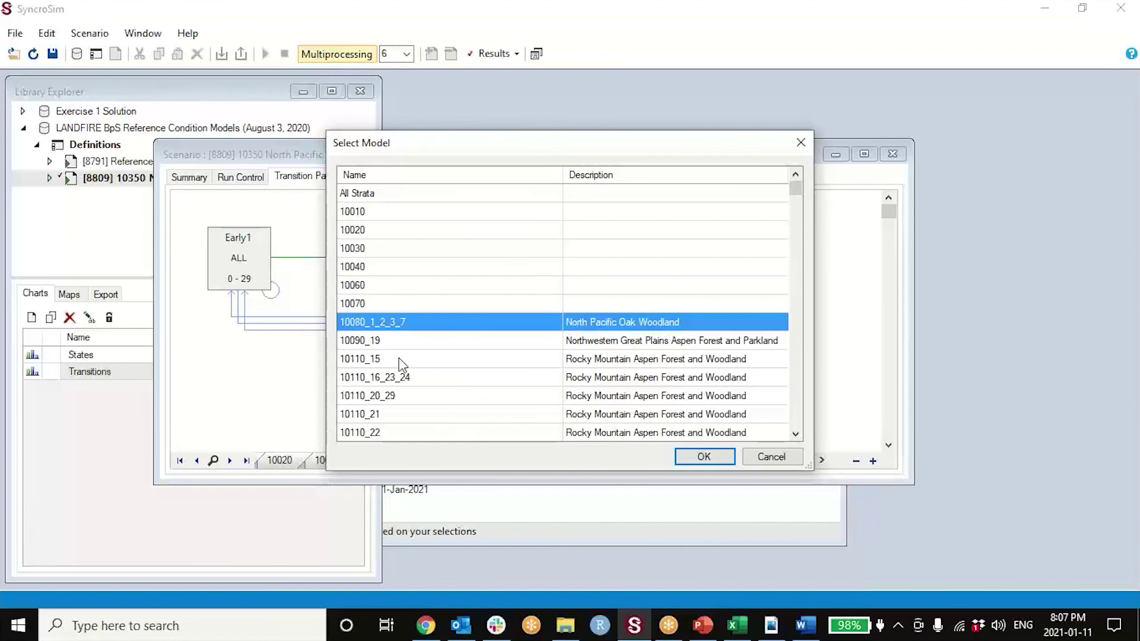
pyautogui.scroll(-5, 402, 361)
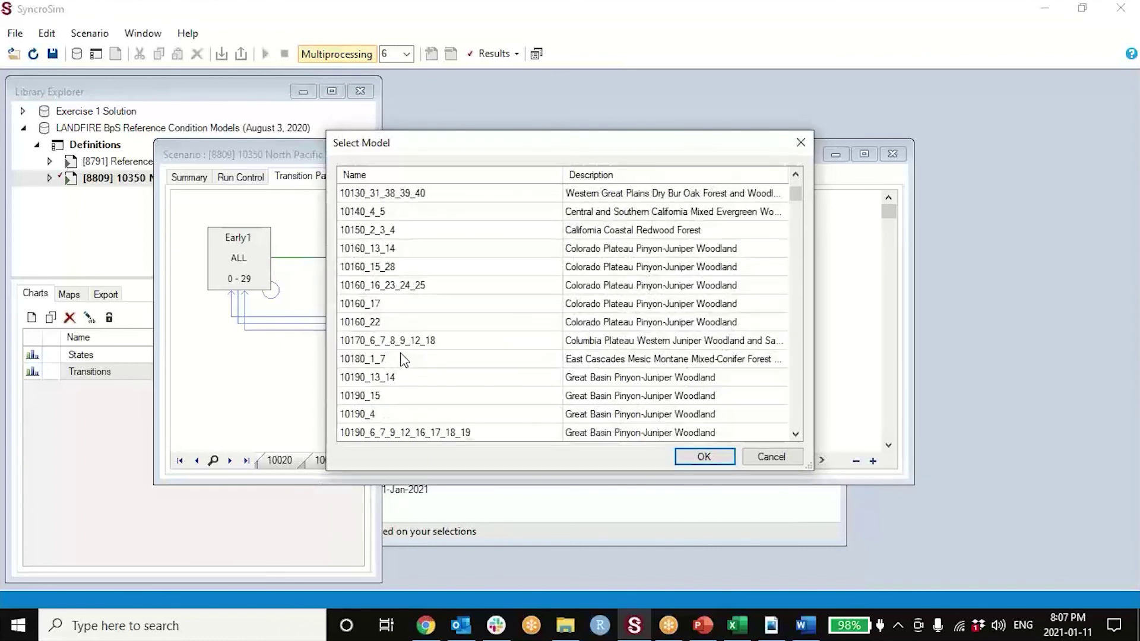
pyautogui.scroll(-10, 409, 351)
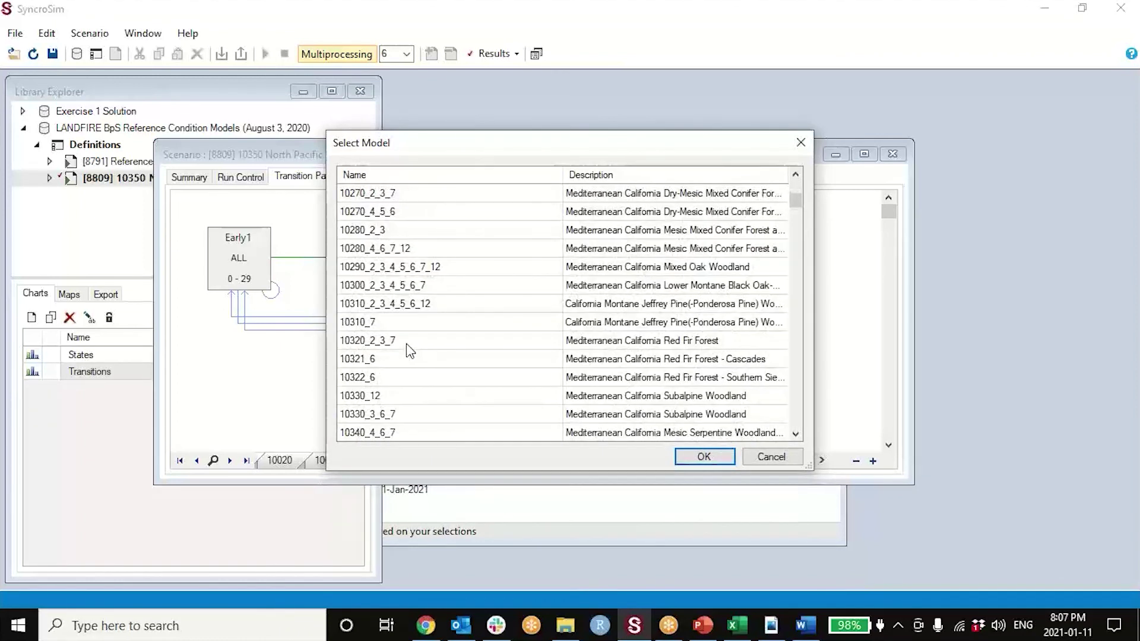
pyautogui.scroll(-3, 409, 350)
pyautogui.click(371, 285)
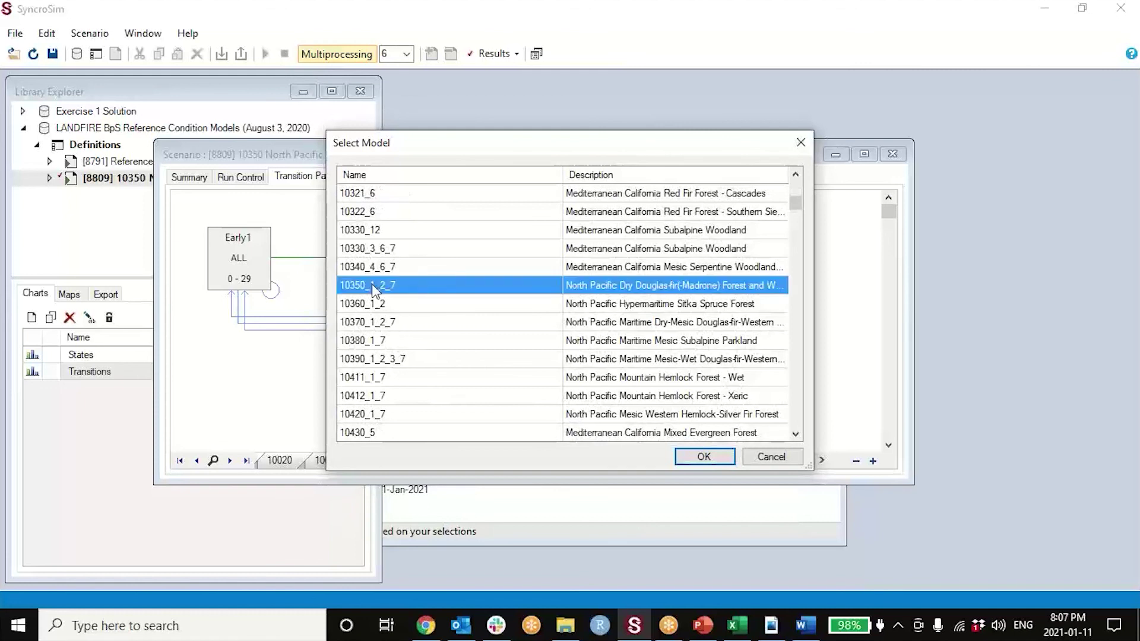
pyautogui.click(695, 457)
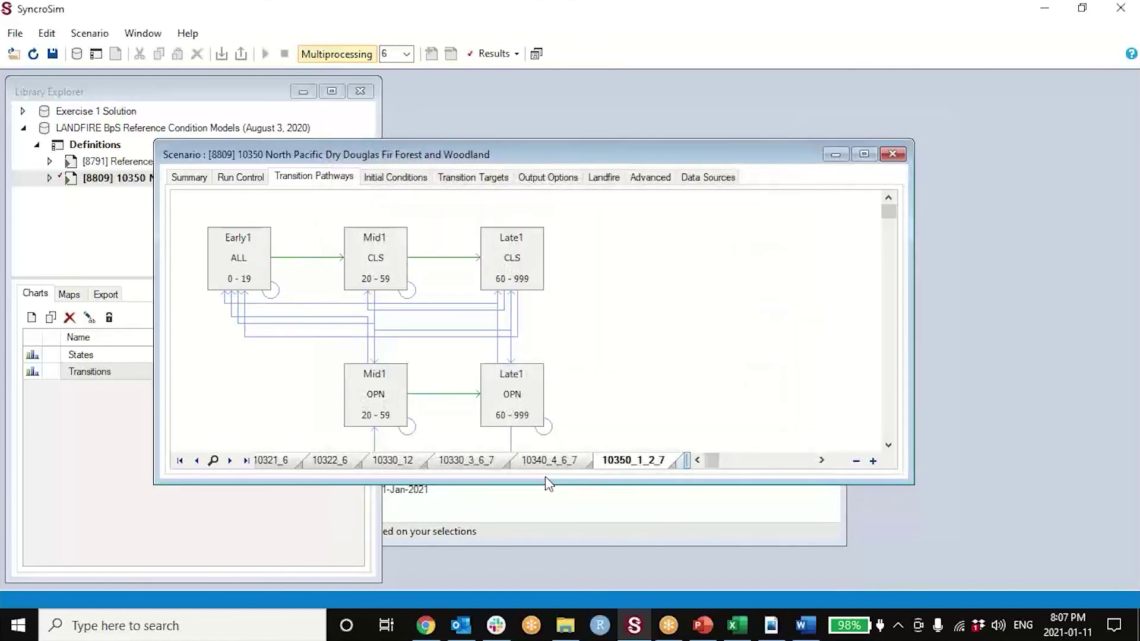
pyautogui.moveTo(546, 484); pyautogui.dragTo(543, 575)
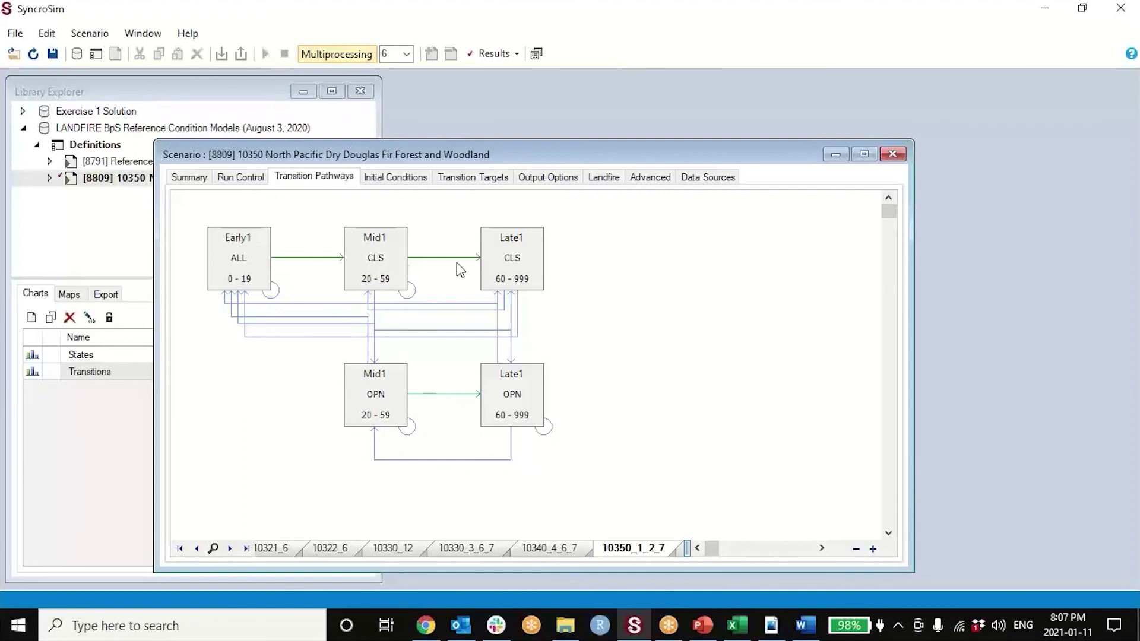
# View the states and probabilistic transitions of the Mid1:CLS class beside the pathway diagram, and close the details
pyautogui.click(378, 279)
pyautogui.doubleClick(378, 279)
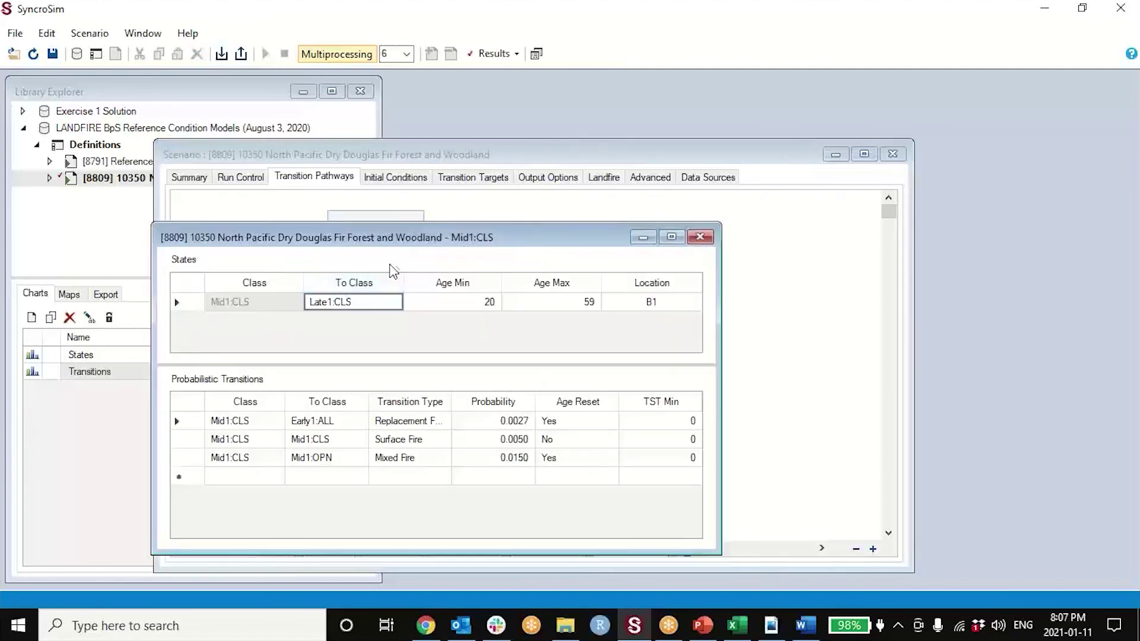
pyautogui.moveTo(400, 237); pyautogui.dragTo(758, 218)
pyautogui.moveTo(858, 206); pyautogui.dragTo(815, 201)
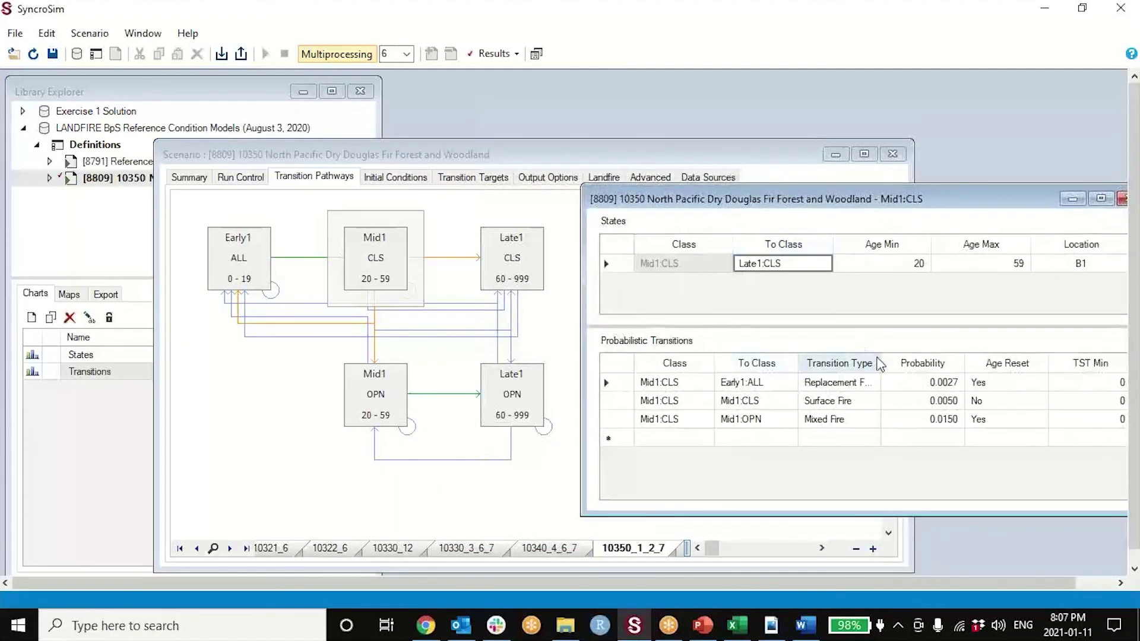
pyautogui.moveTo(881, 363); pyautogui.dragTo(894, 363)
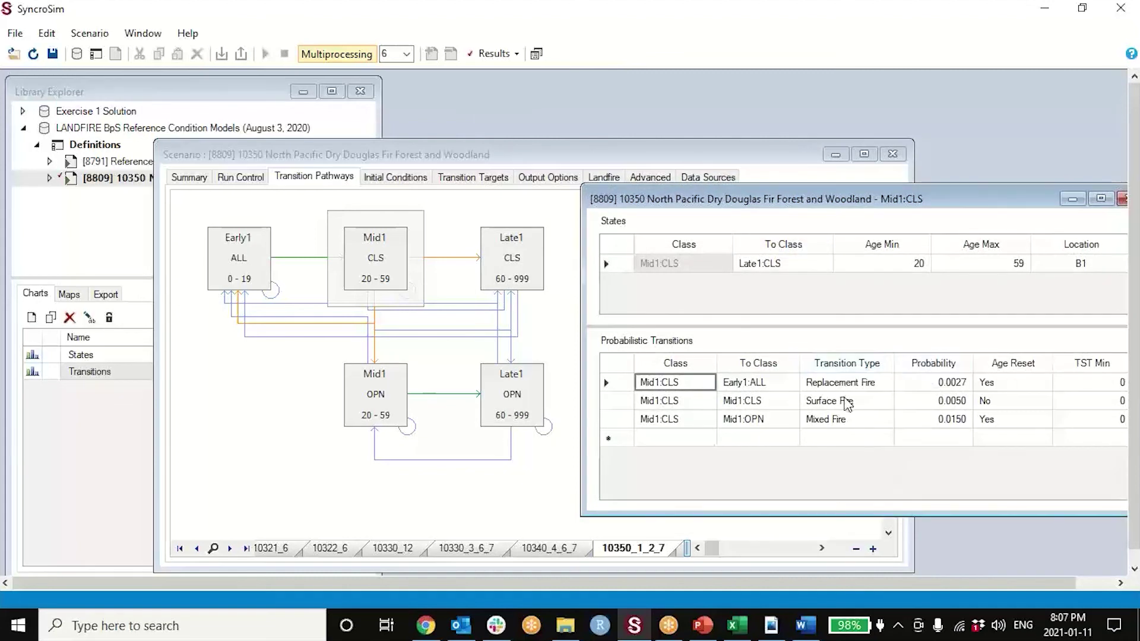
pyautogui.moveTo(581, 366); pyautogui.dragTo(563, 366)
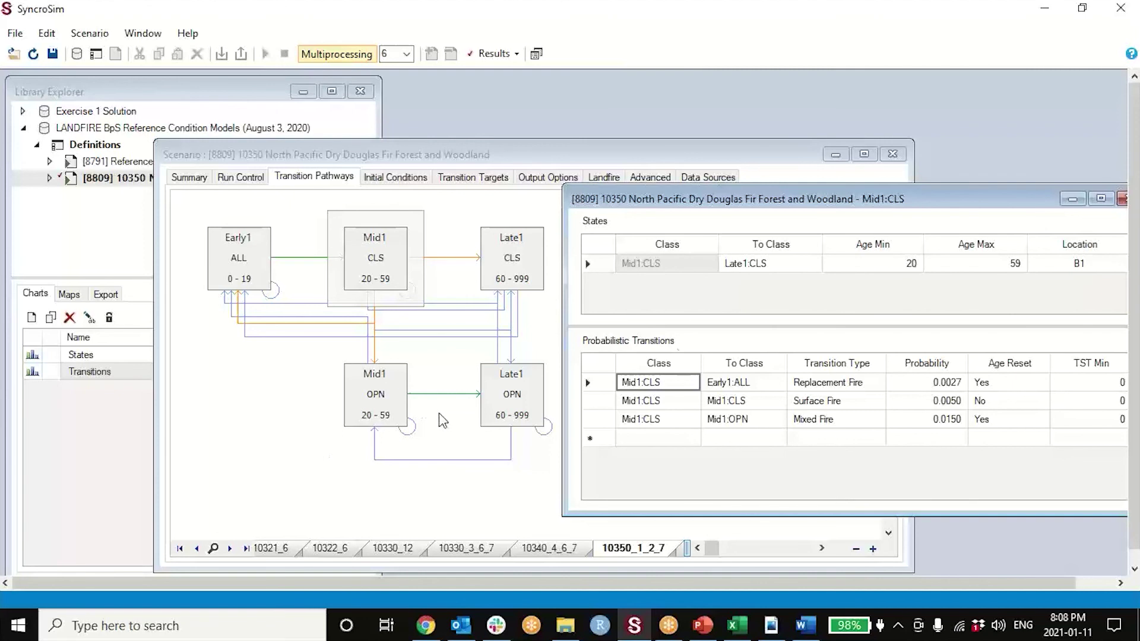
pyautogui.moveTo(981, 204); pyautogui.dragTo(945, 202)
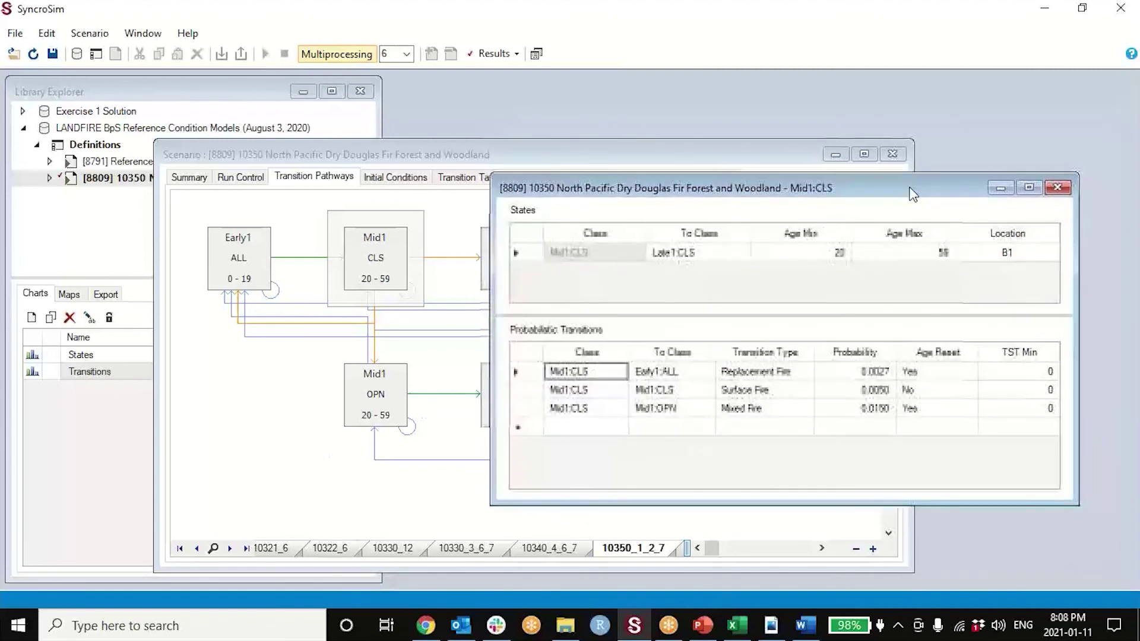
pyautogui.click(1054, 190)
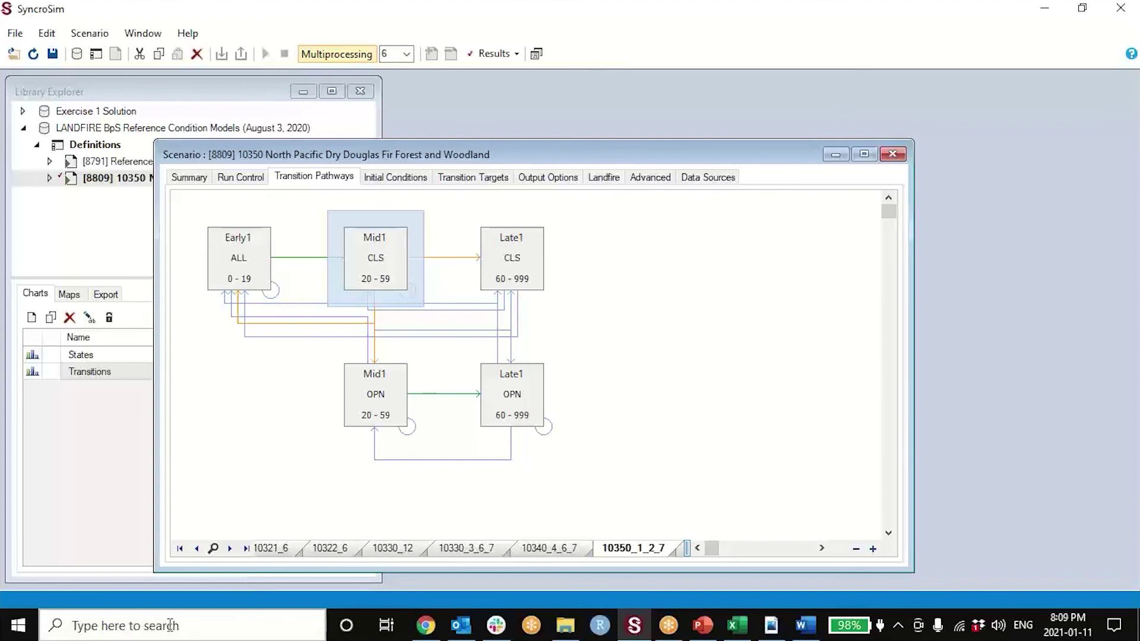
# Look through the combined Transitions table covering all models, with transition types fully readable, and close the scenario
pyautogui.click(246, 549)
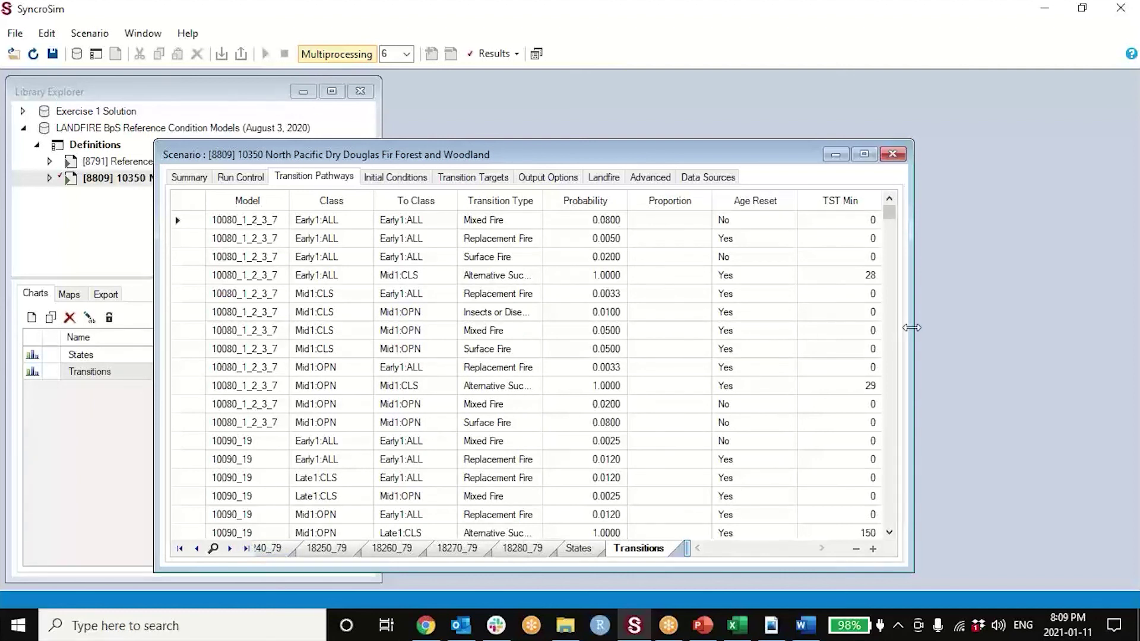
pyautogui.moveTo(914, 331); pyautogui.dragTo(930, 331)
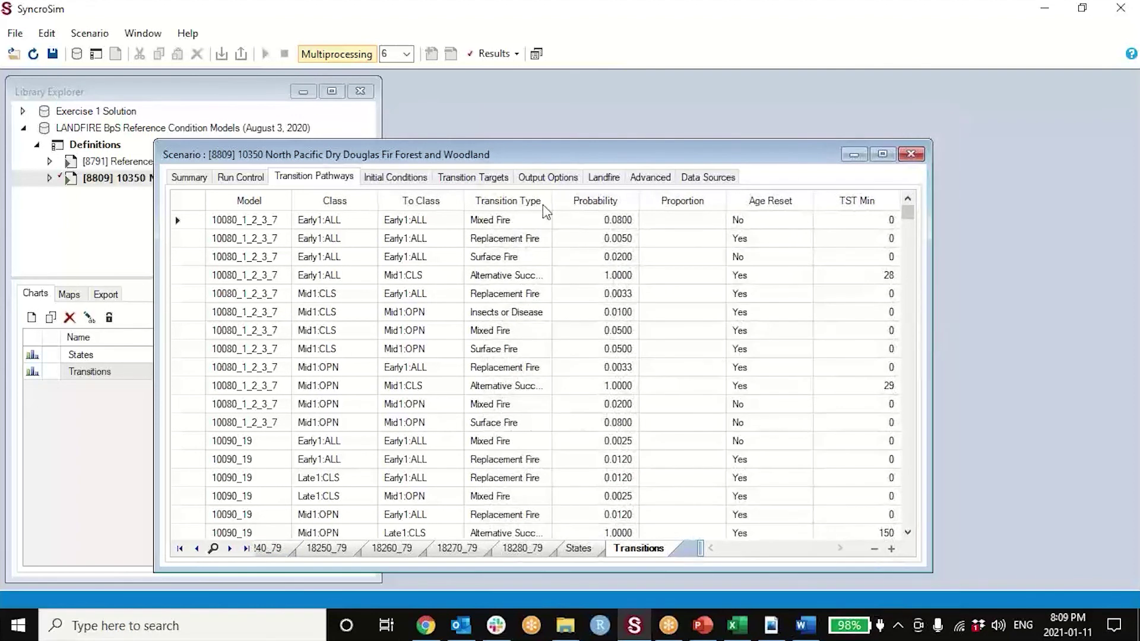
pyautogui.moveTo(551, 200); pyautogui.dragTo(596, 199)
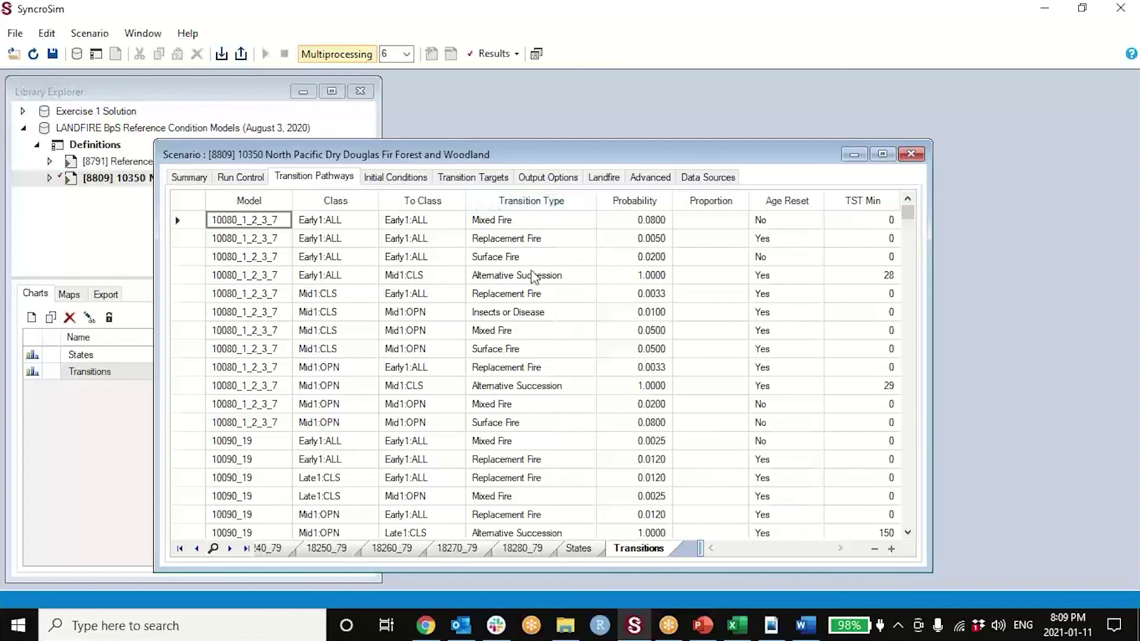
pyautogui.scroll(-8, 502, 310)
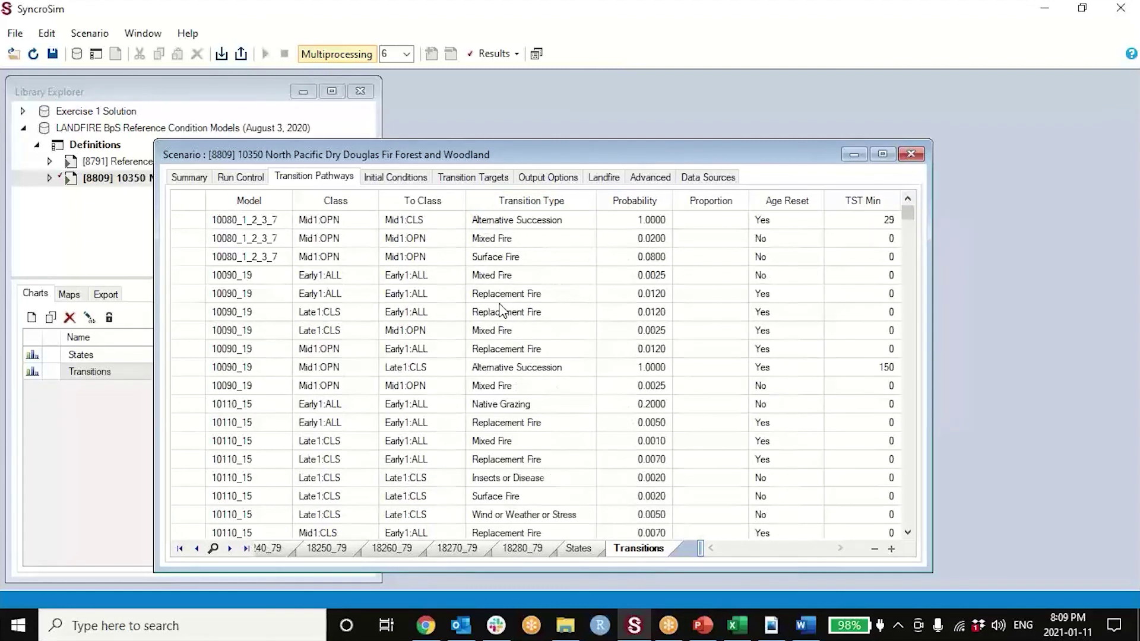
pyautogui.scroll(-10, 502, 310)
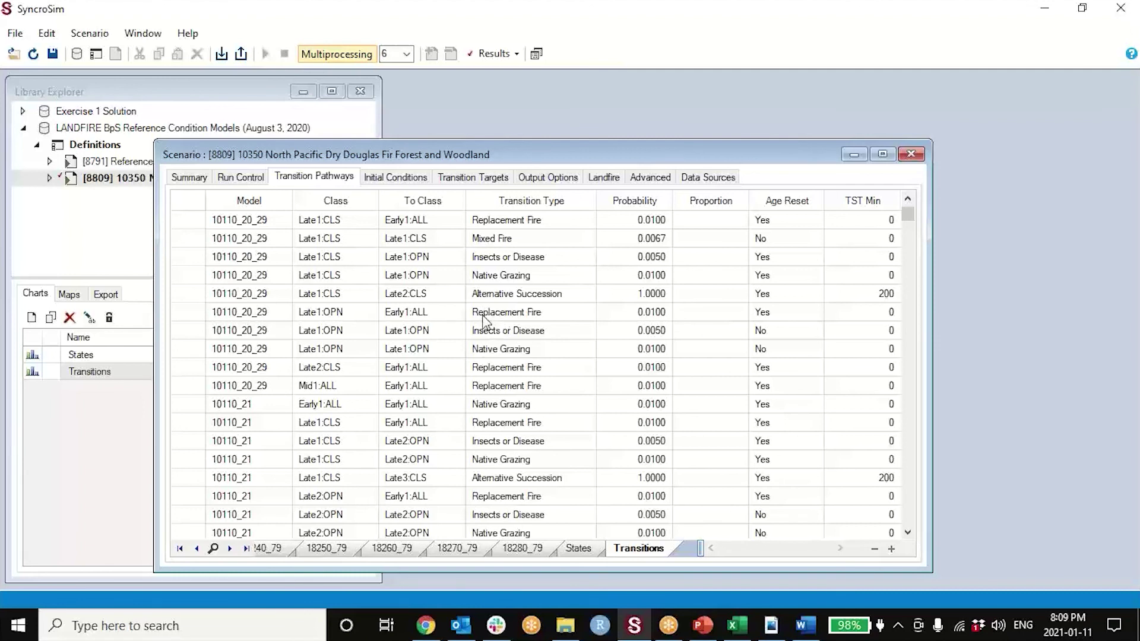
pyautogui.scroll(10, 480, 350)
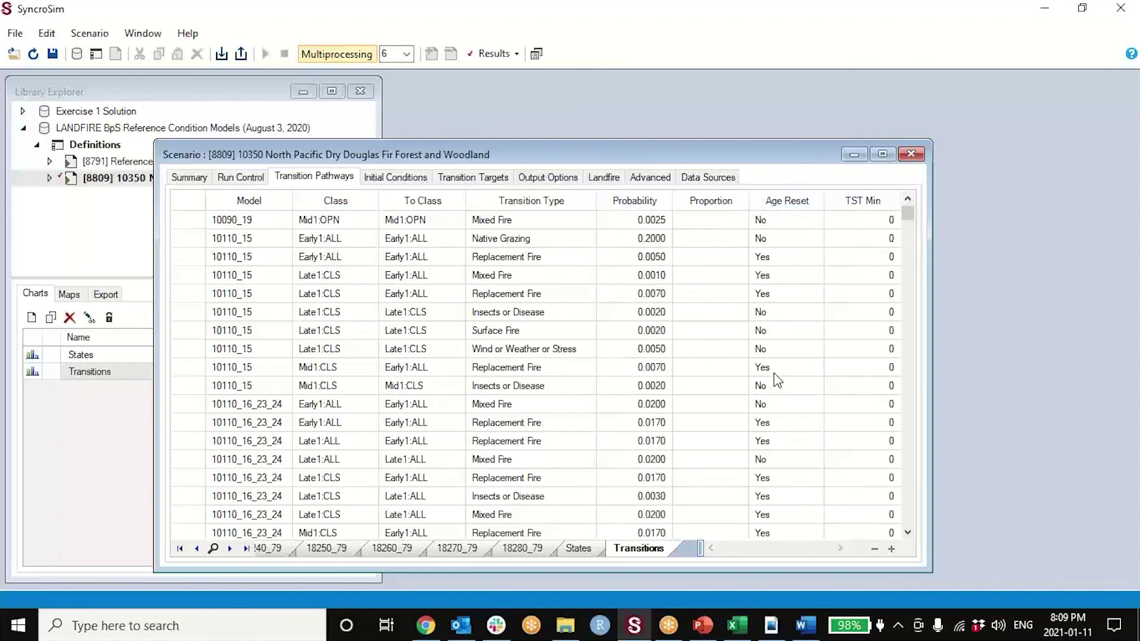
pyautogui.moveTo(908, 214); pyautogui.dragTo(909, 264)
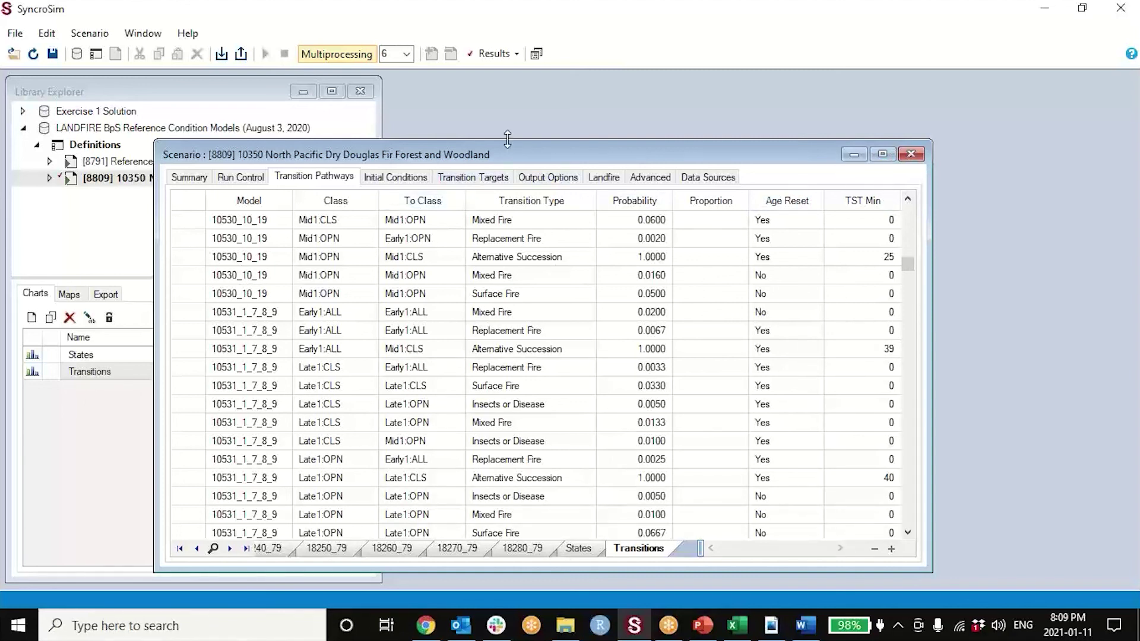
pyautogui.moveTo(516, 159); pyautogui.dragTo(593, 134)
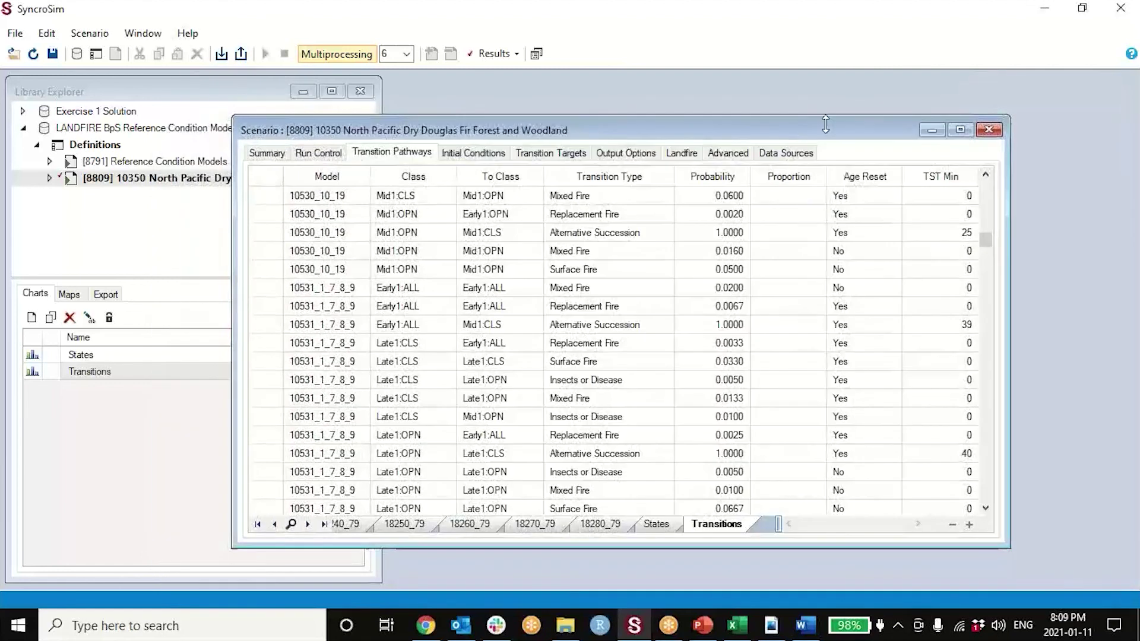
pyautogui.click(990, 130)
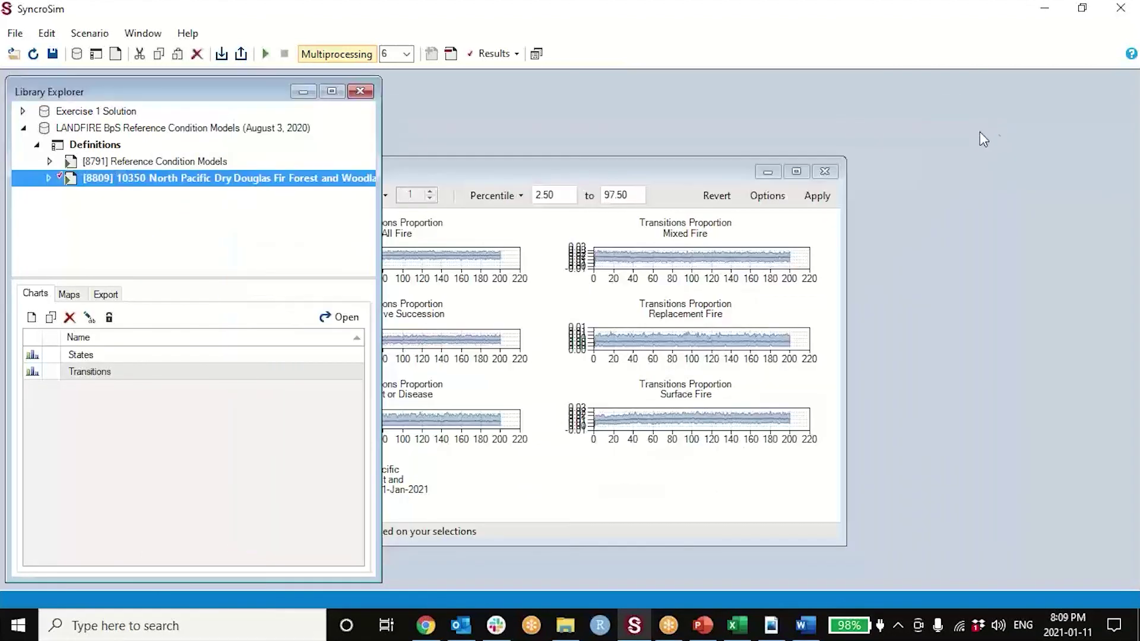
# Bring the Transitions chart to the front and move it further away from the library explorer's tree
pyautogui.moveTo(503, 170); pyautogui.dragTo(664, 134)
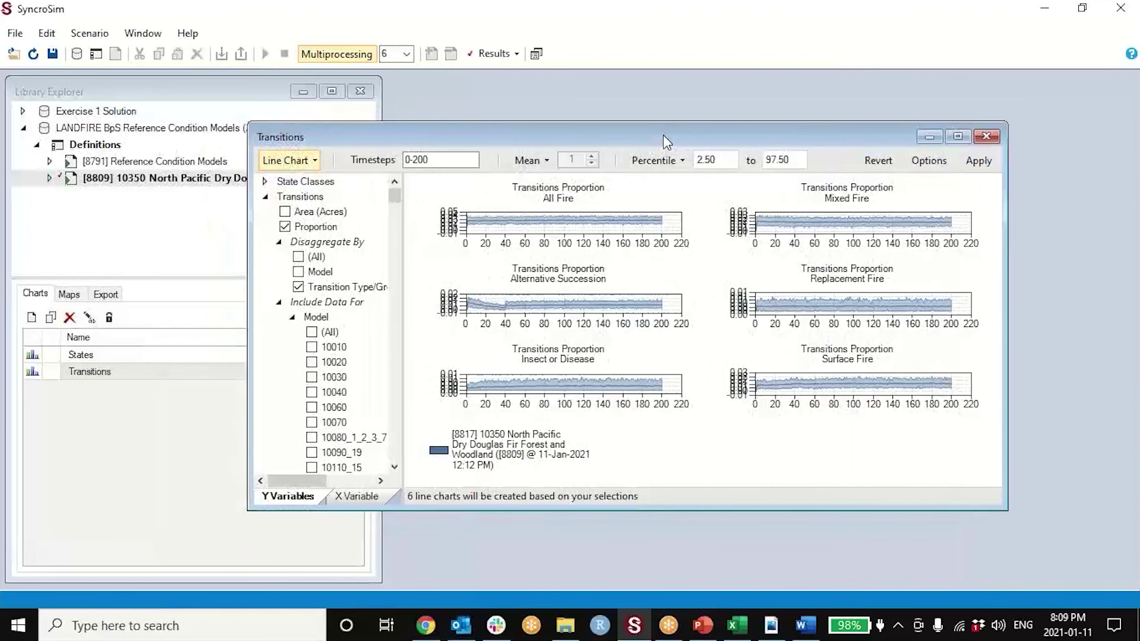